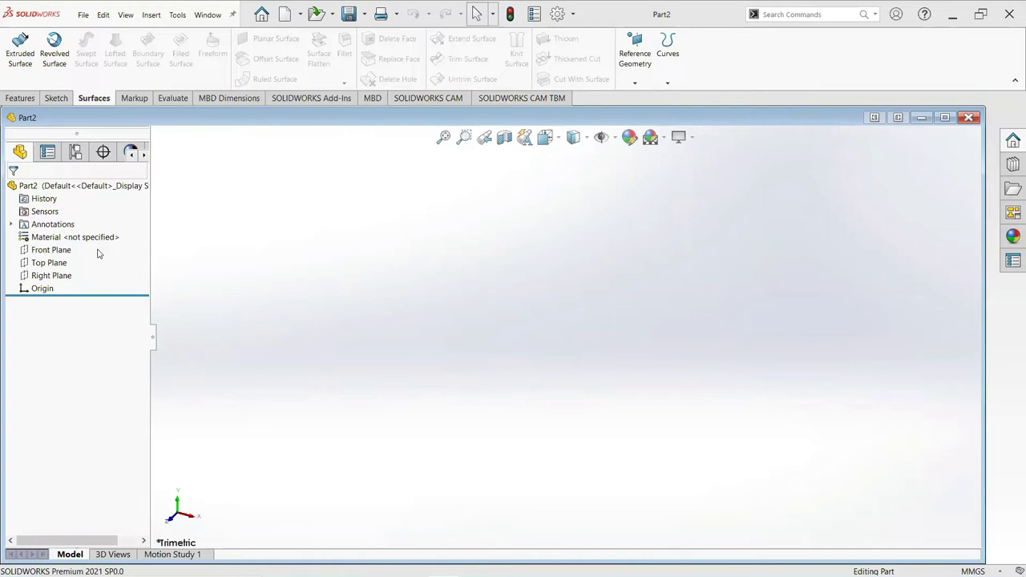
Start a Top Plane sketch and draw a vertical line straight up from the origin.
{"action": "left_click", "coordinate": [49, 265]}
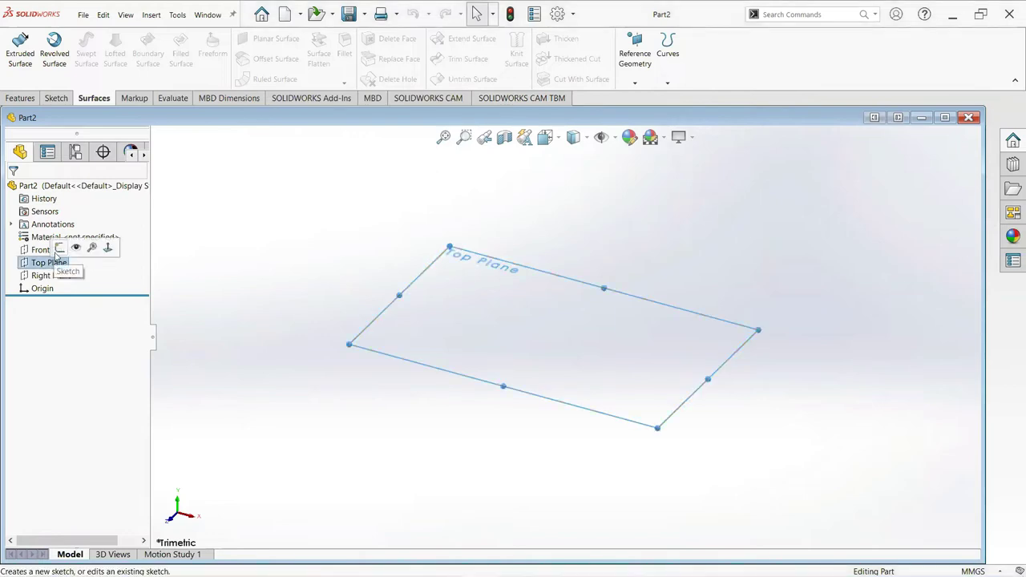
{"action": "left_click", "coordinate": [103, 246]}
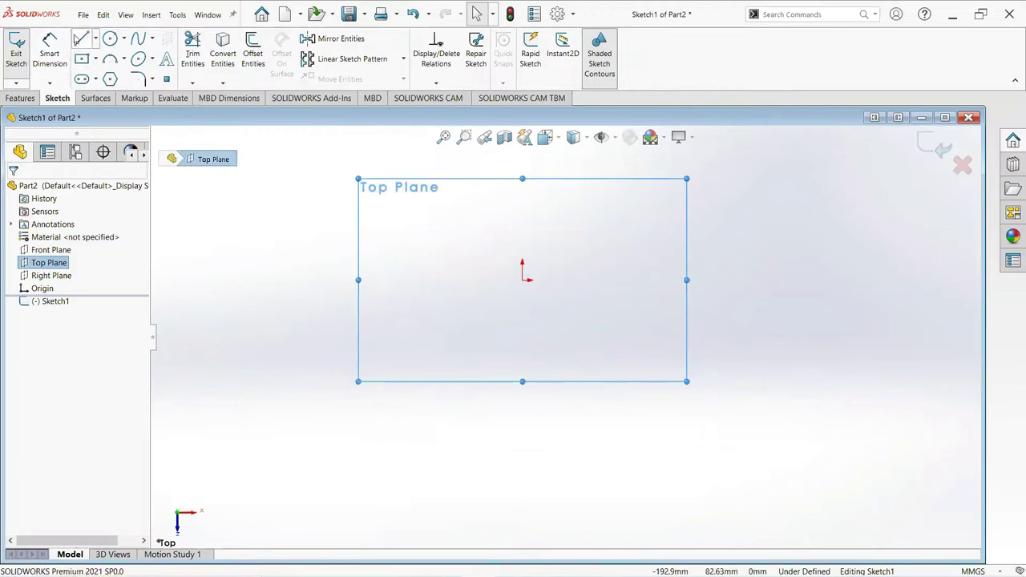
{"action": "left_click", "coordinate": [79, 39]}
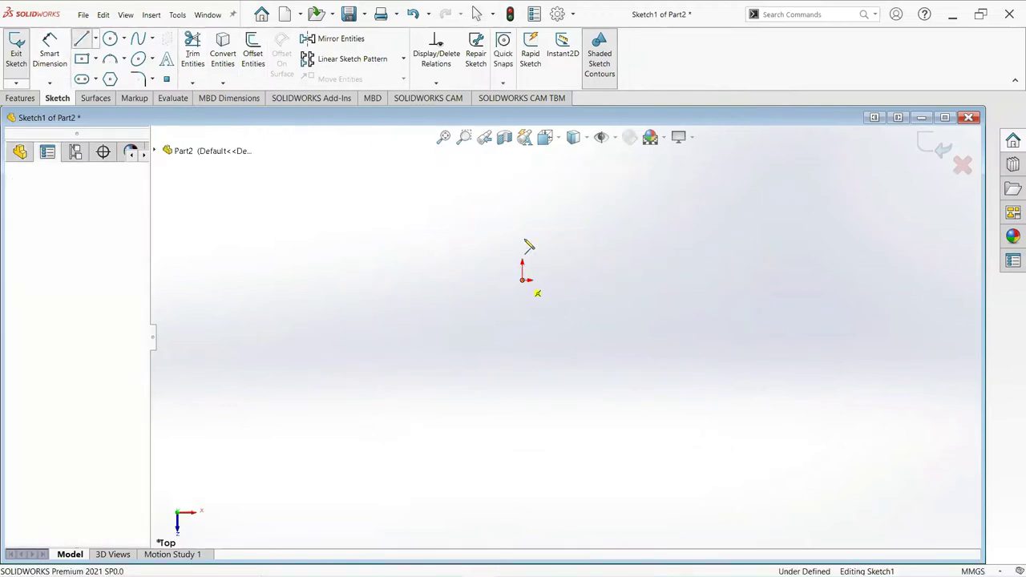
{"action": "left_click", "coordinate": [522, 279]}
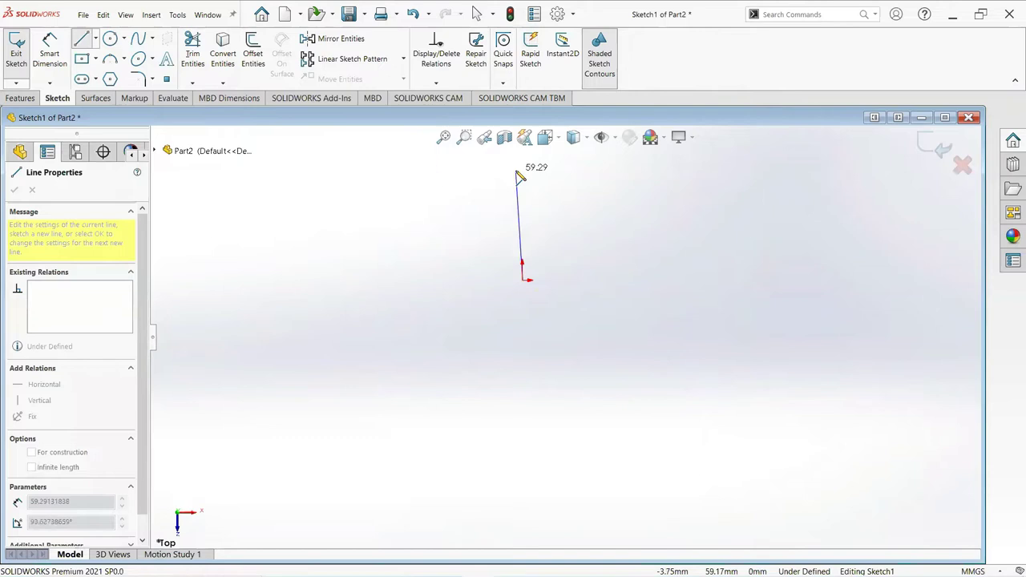
{"action": "left_click", "coordinate": [525, 176]}
{"action": "right_click", "coordinate": [525, 176]}
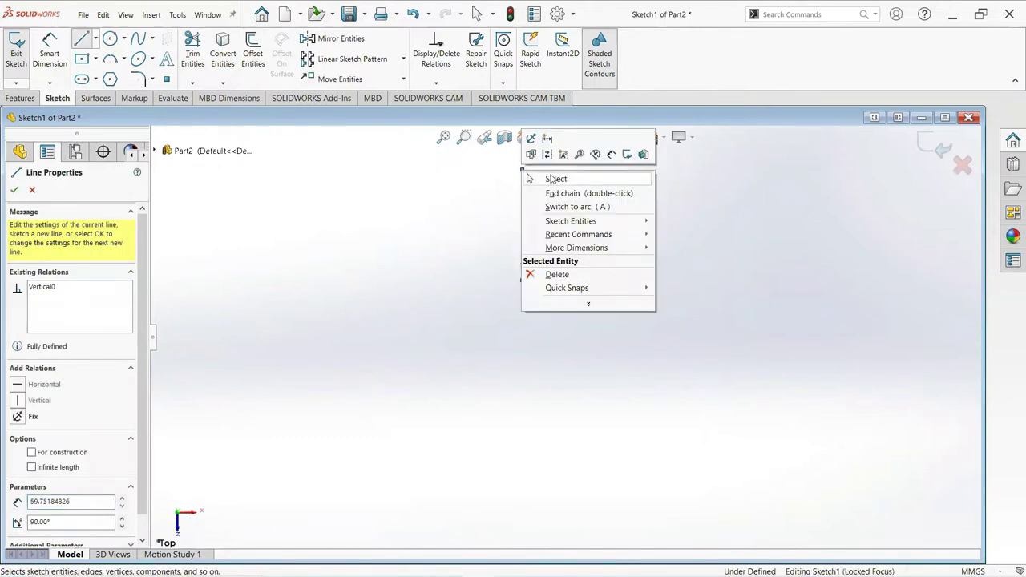
{"action": "left_click", "coordinate": [550, 177]}
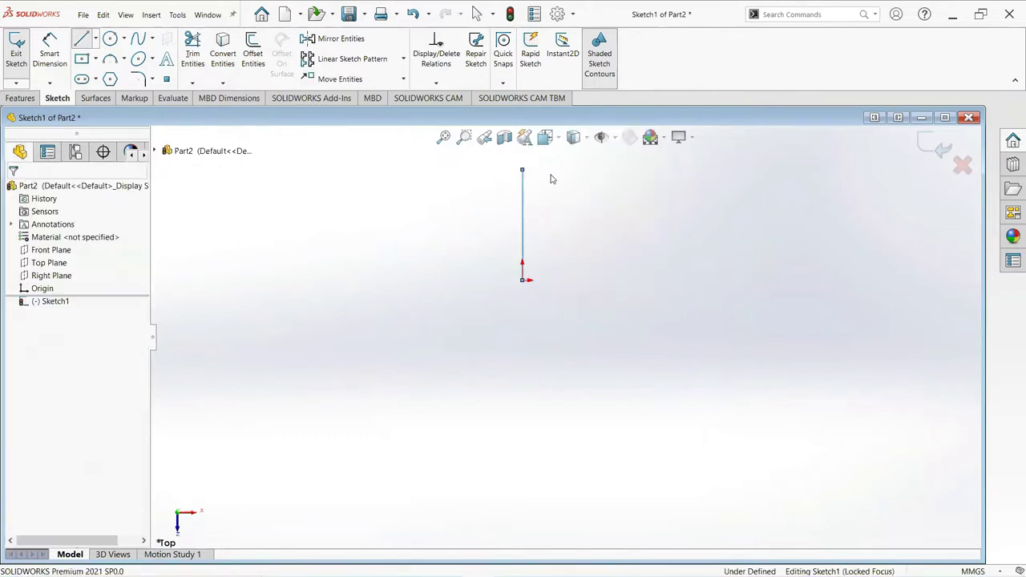
Dimension the vertical line to 114 mm.
{"action": "left_click", "coordinate": [45, 54]}
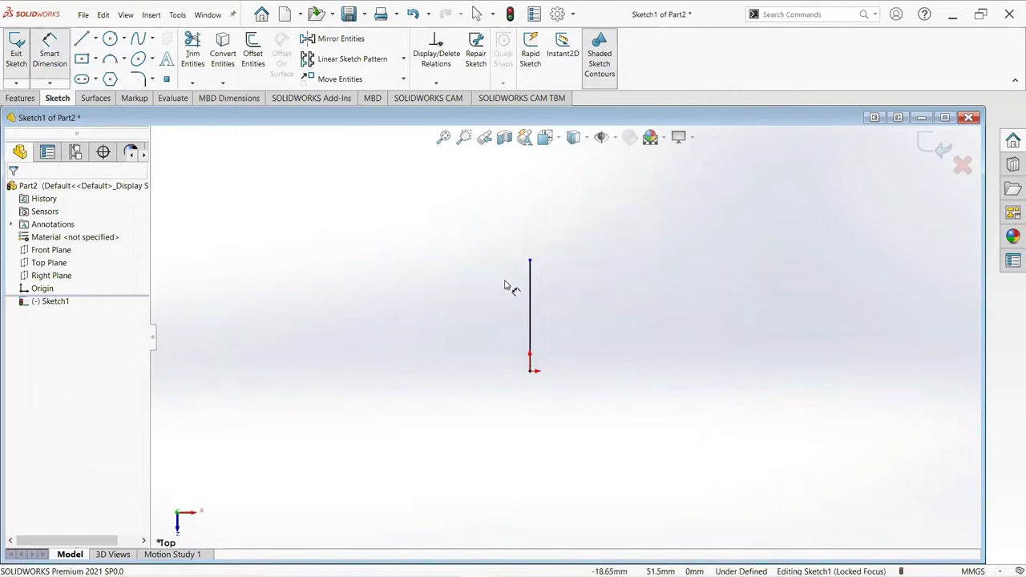
{"action": "left_click", "coordinate": [531, 294]}
{"action": "left_click", "coordinate": [385, 303]}
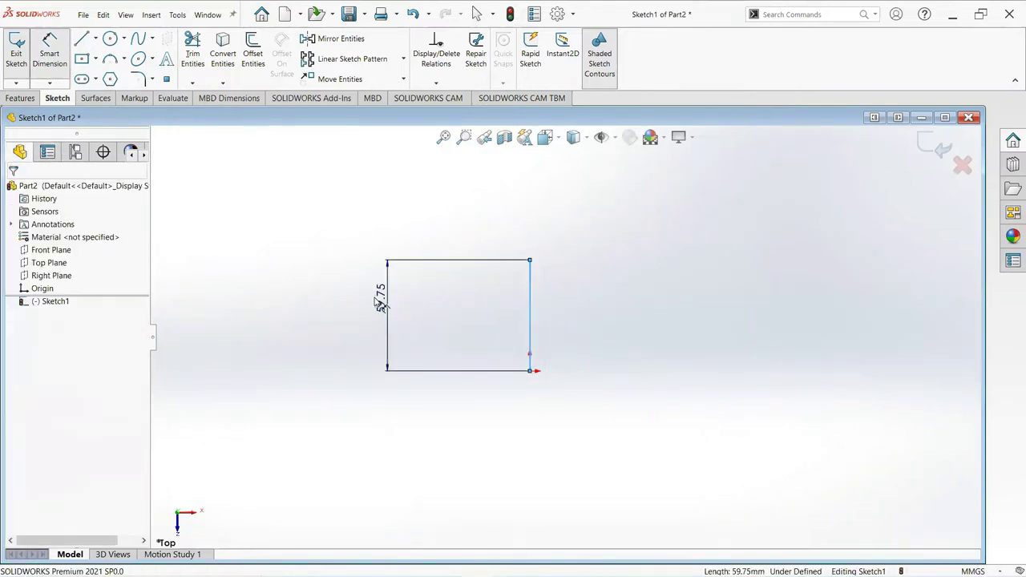
{"action": "type", "text": "114"}
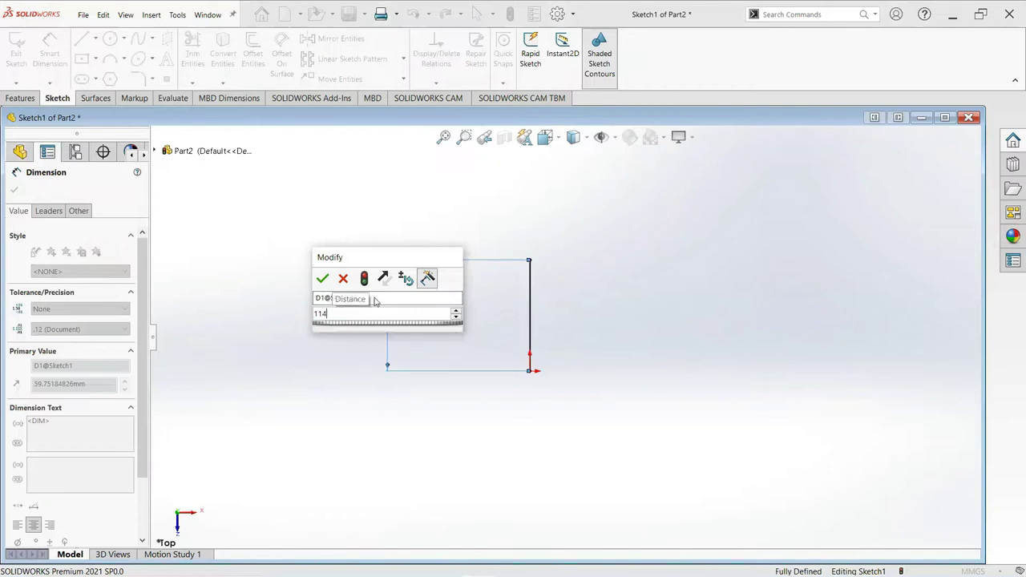
{"action": "key", "text": "Return"}
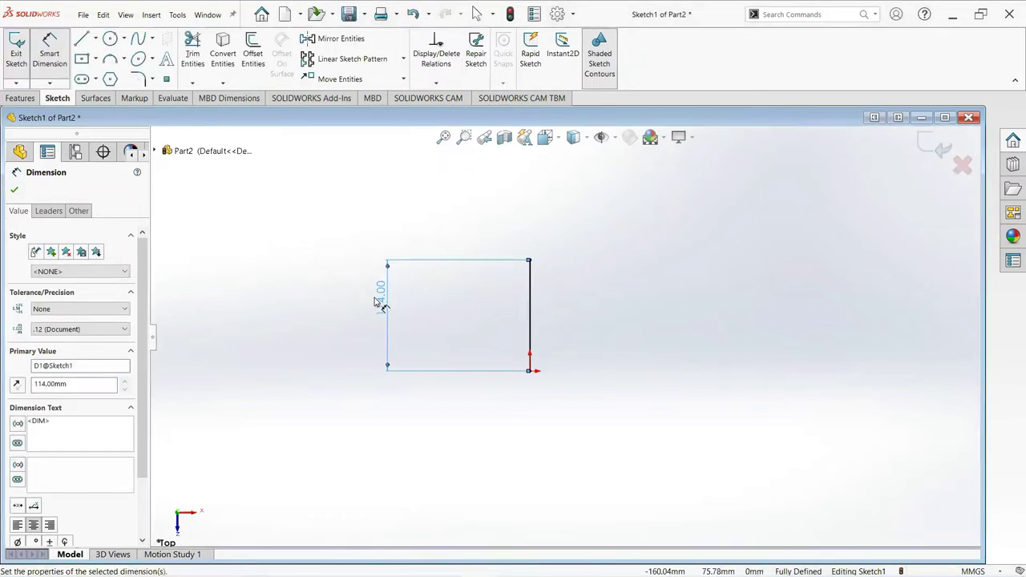
{"action": "left_click", "coordinate": [15, 190]}
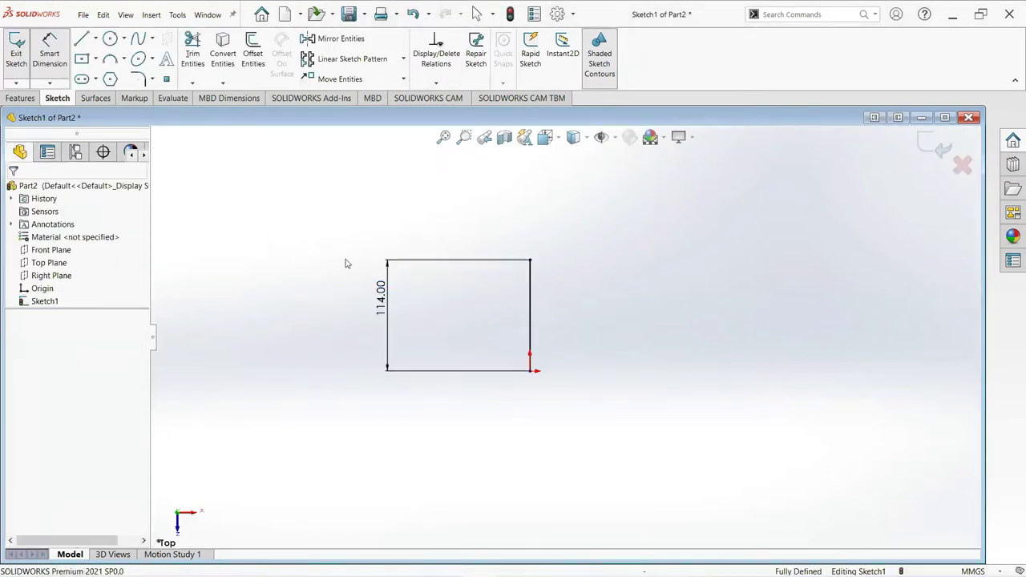
{"action": "scroll", "coordinate": [585, 359], "scroll_direction": "down", "scroll_amount": 1}
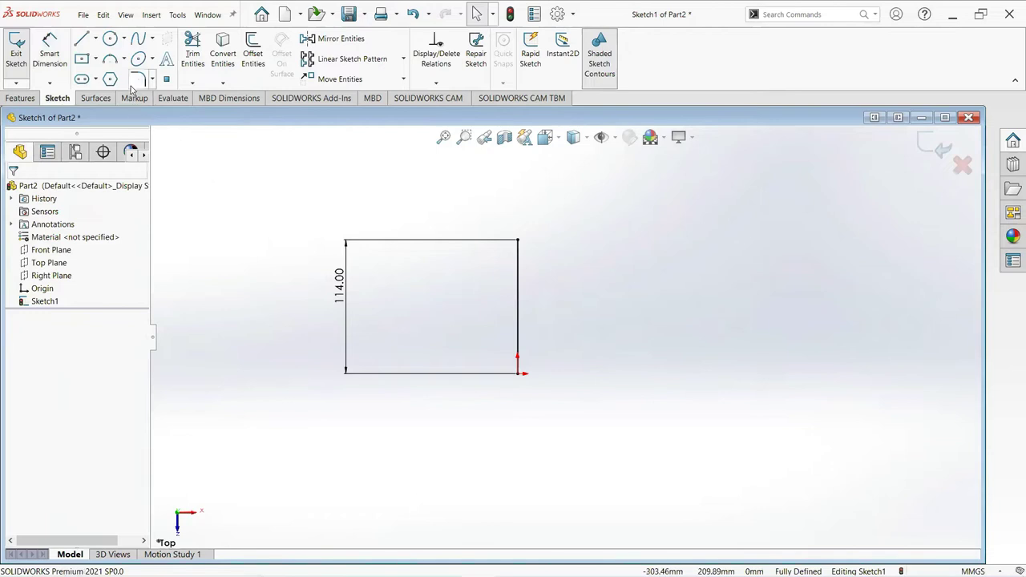
Draw a 3 Point Arc curving down and right from the line's top endpoint.
{"action": "left_click", "coordinate": [125, 61]}
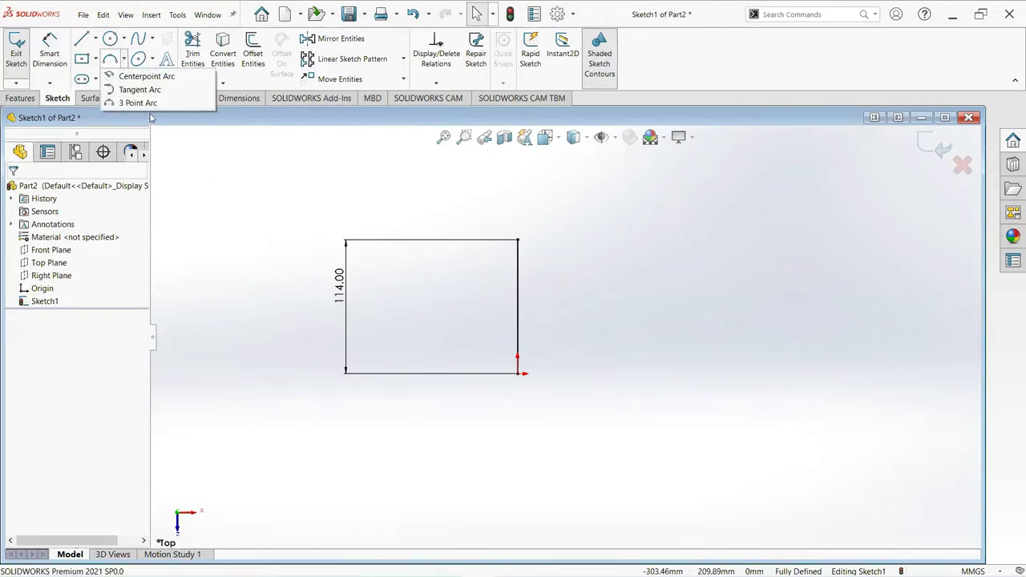
{"action": "left_click", "coordinate": [138, 102]}
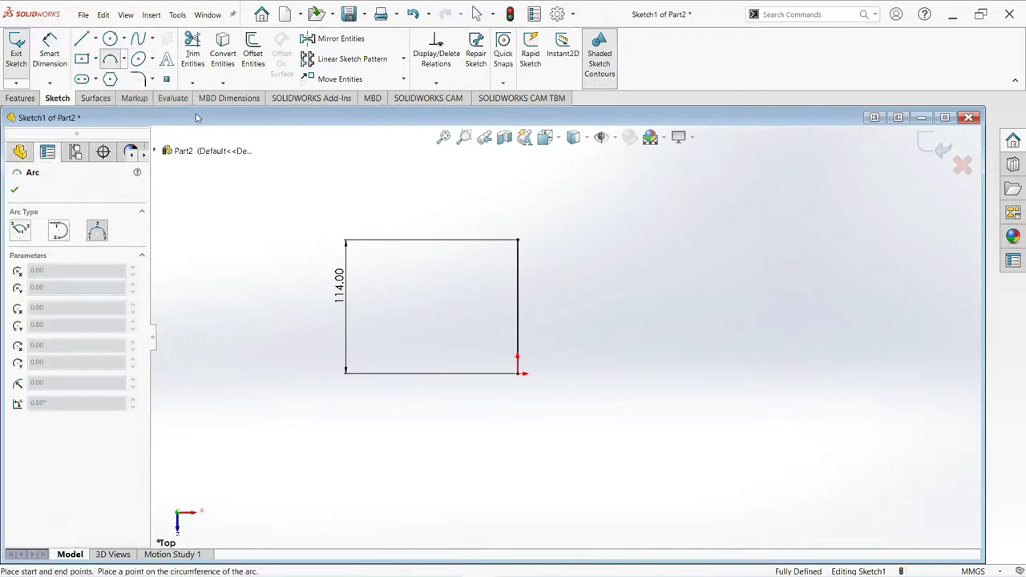
{"action": "left_click", "coordinate": [518, 240]}
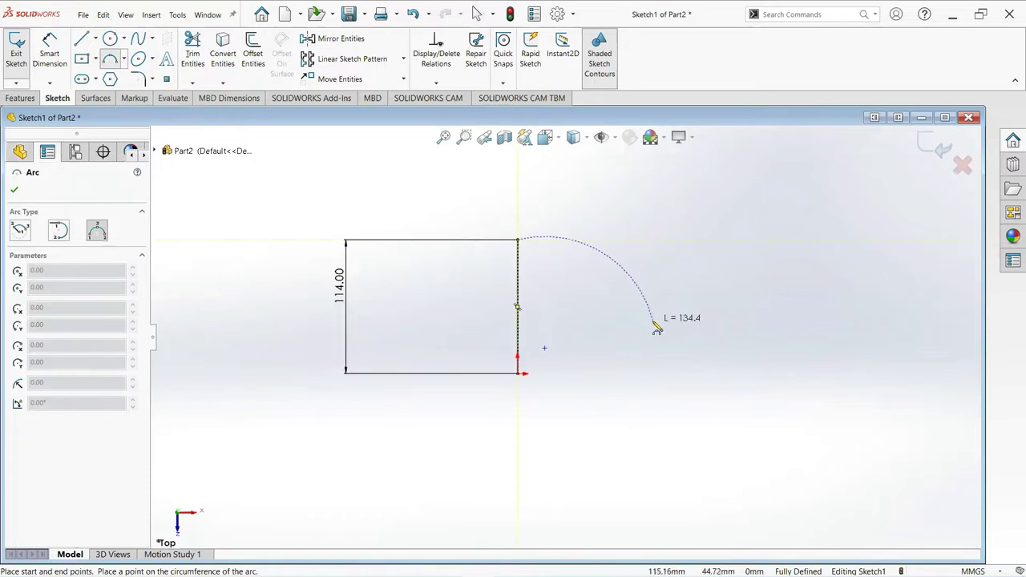
{"action": "left_click", "coordinate": [607, 273]}
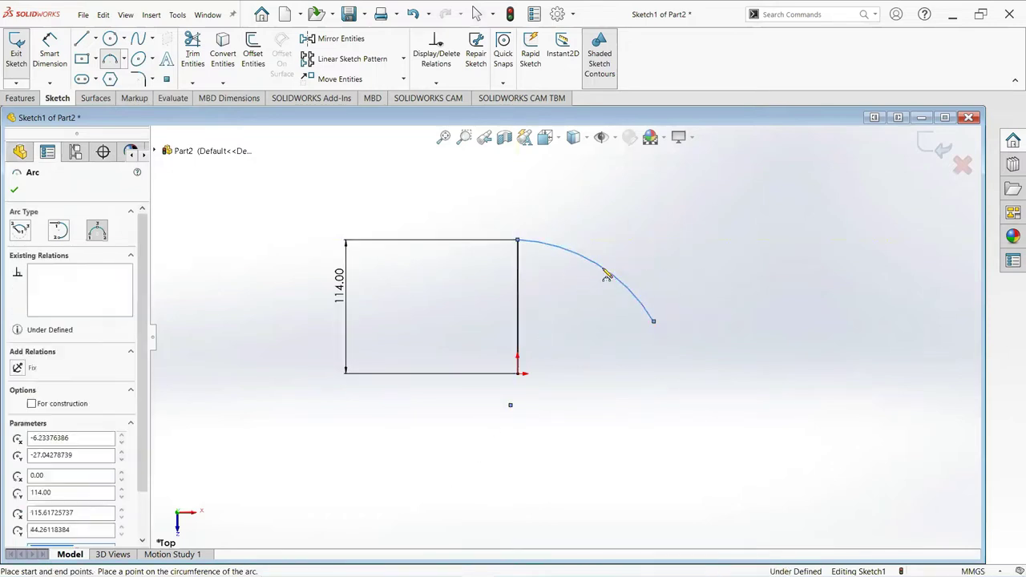
{"action": "right_click", "coordinate": [608, 273]}
{"action": "left_click", "coordinate": [633, 280]}
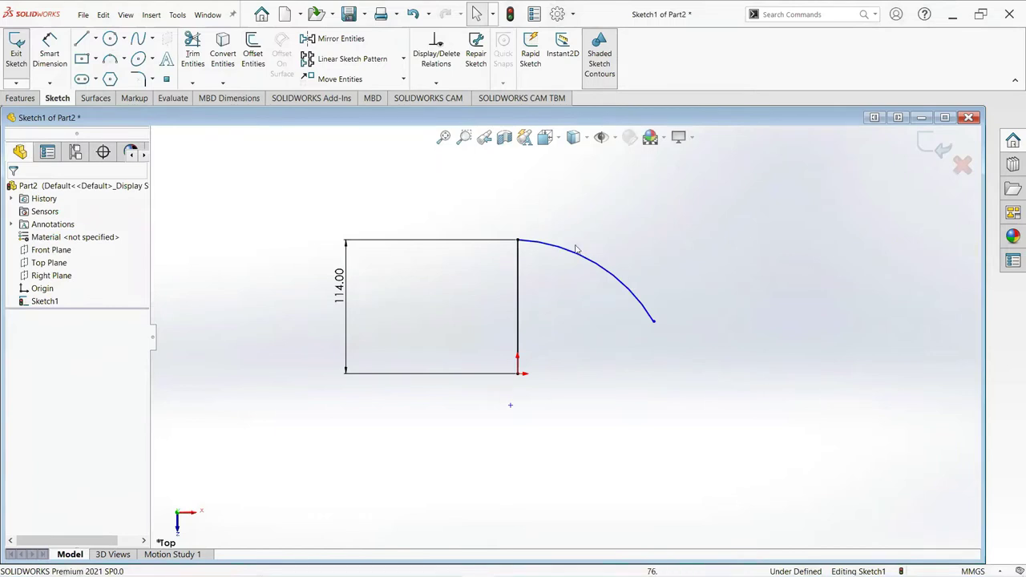
Dimension the arc's end 65 mm horizontally from the line's top.
{"action": "left_click", "coordinate": [56, 72]}
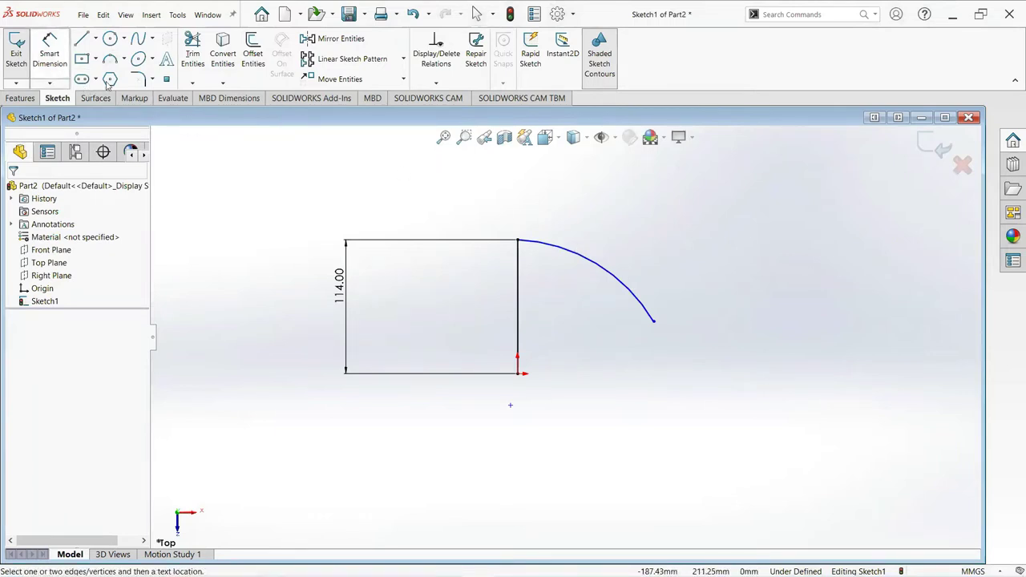
{"action": "left_click", "coordinate": [518, 241]}
{"action": "left_click", "coordinate": [654, 321]}
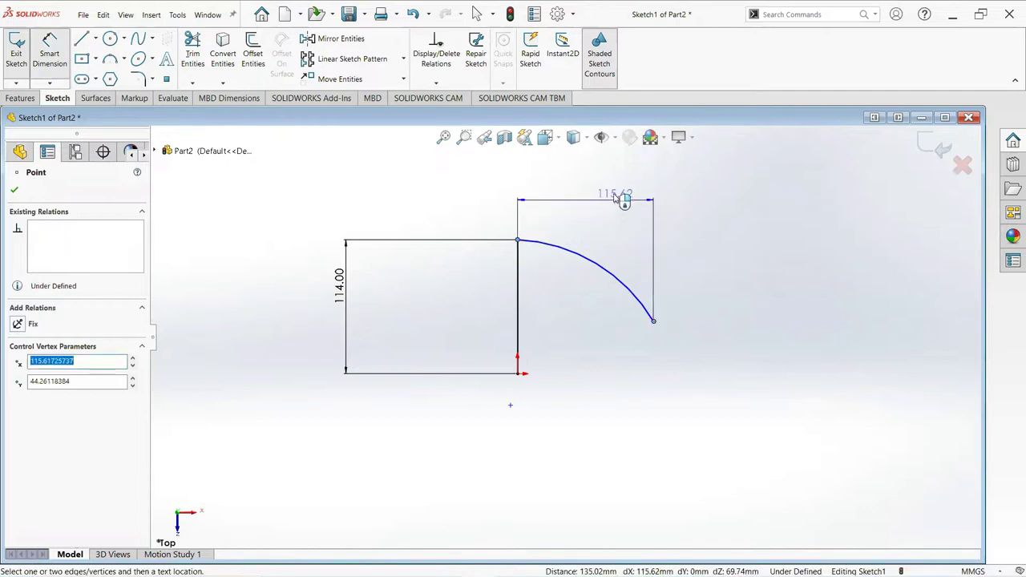
{"action": "left_click", "coordinate": [582, 186]}
{"action": "left_click", "coordinate": [582, 186]}
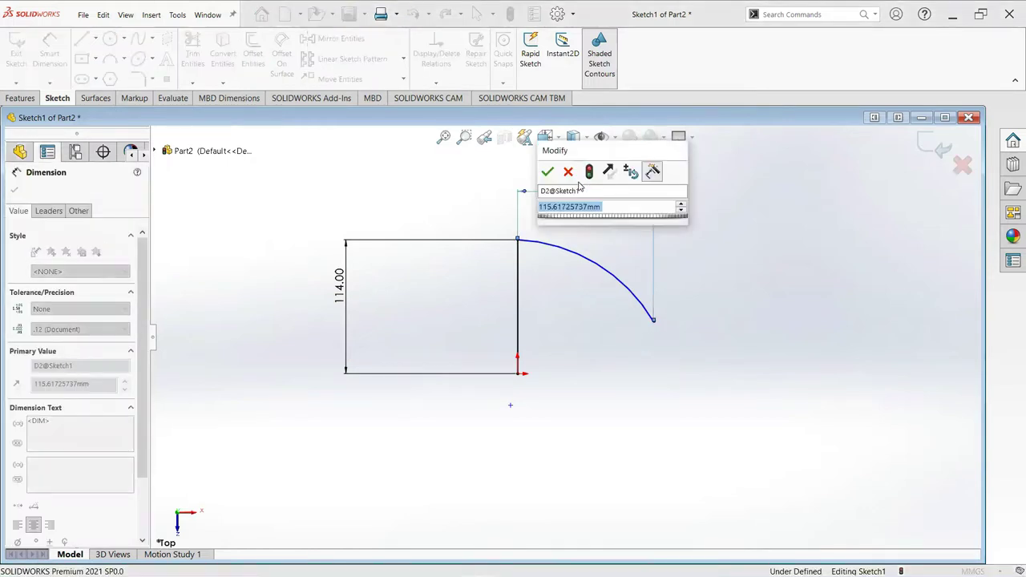
{"action": "type", "text": "65"}
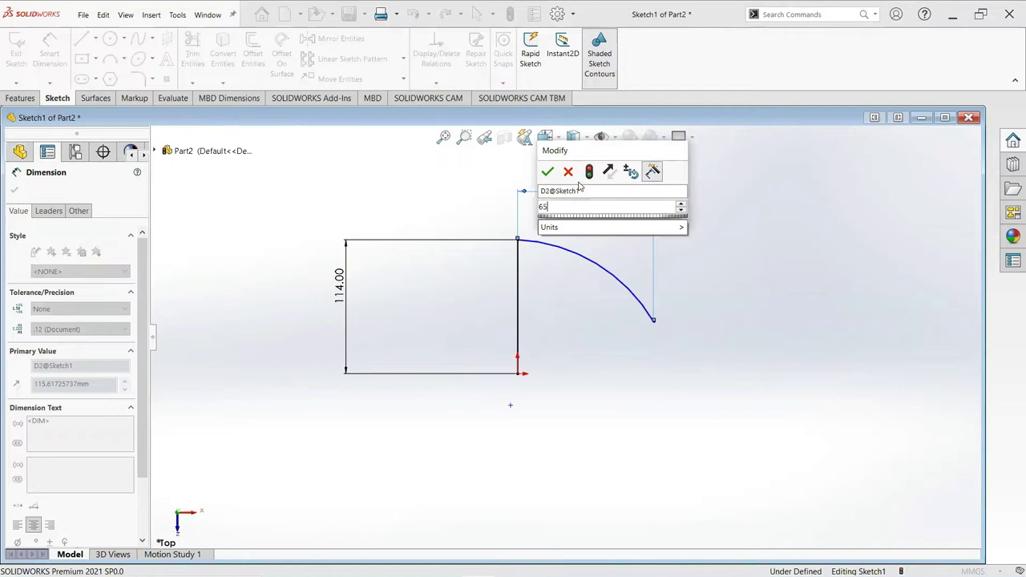
{"action": "key", "text": "Return"}
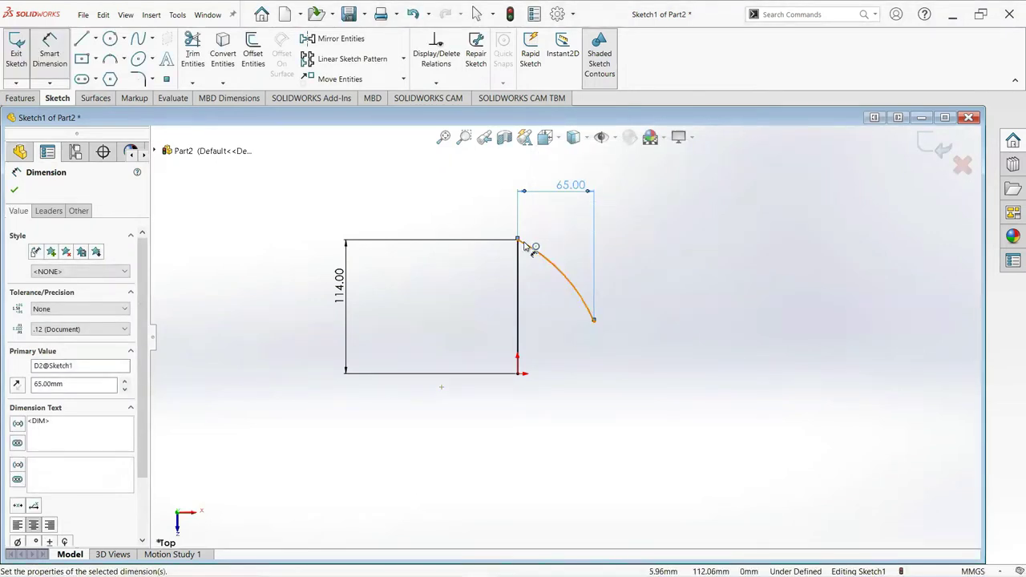
{"action": "scroll", "coordinate": [525, 244], "scroll_direction": "down", "scroll_amount": 3}
{"action": "scroll", "coordinate": [536, 252], "scroll_direction": "down", "scroll_amount": 3}
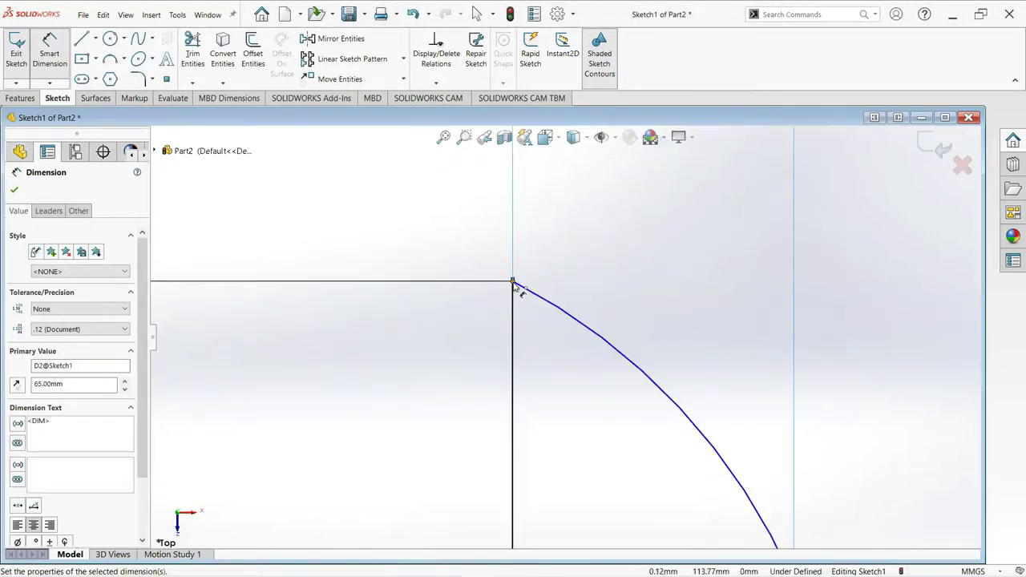
Set the arc end 66 mm below its start and give the arc radius R65.
{"action": "left_click", "coordinate": [513, 283]}
{"action": "scroll", "coordinate": [564, 329], "scroll_direction": "up", "scroll_amount": 2}
{"action": "scroll", "coordinate": [564, 337], "scroll_direction": "up", "scroll_amount": 2}
{"action": "left_click", "coordinate": [675, 456]}
{"action": "left_click", "coordinate": [810, 445]}
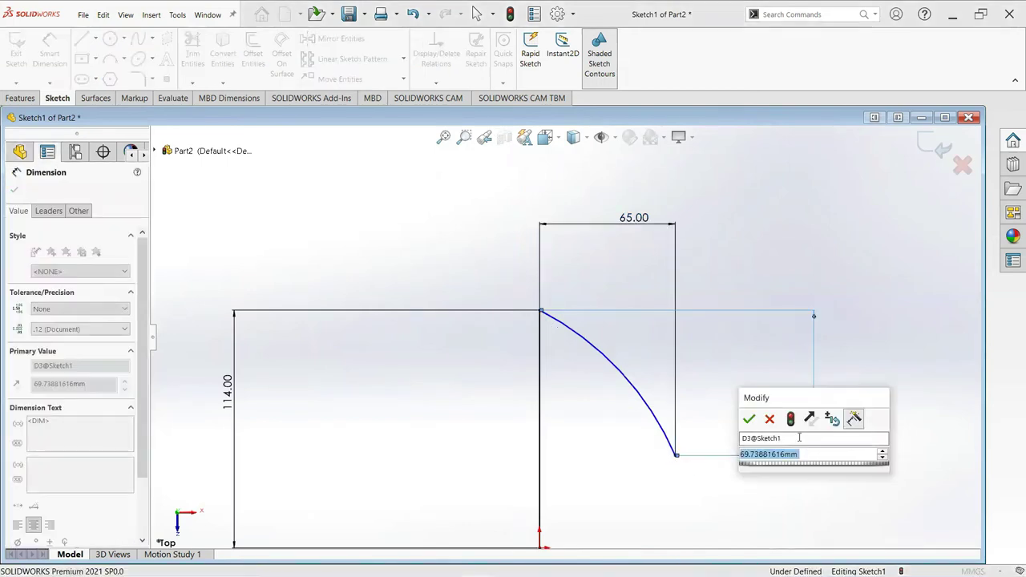
{"action": "type", "text": "65"}
{"action": "key", "text": "Return"}
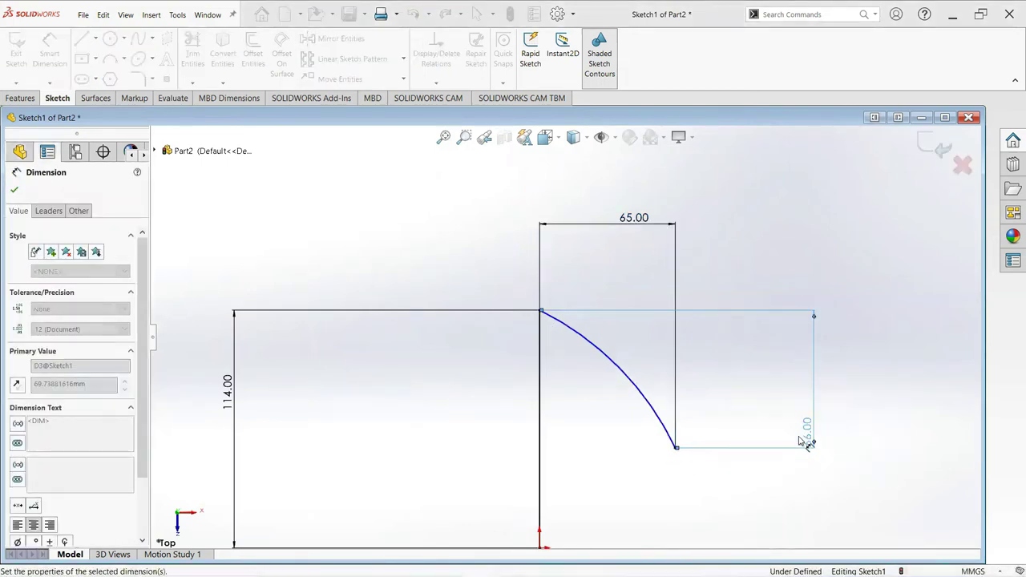
{"action": "left_click", "coordinate": [640, 389]}
{"action": "left_click", "coordinate": [721, 291]}
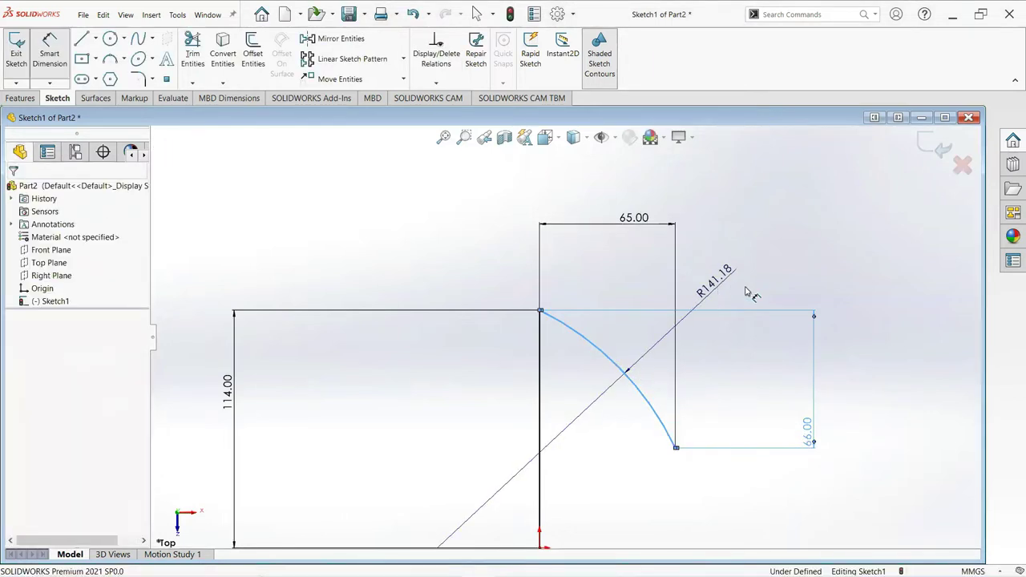
{"action": "type", "text": "65"}
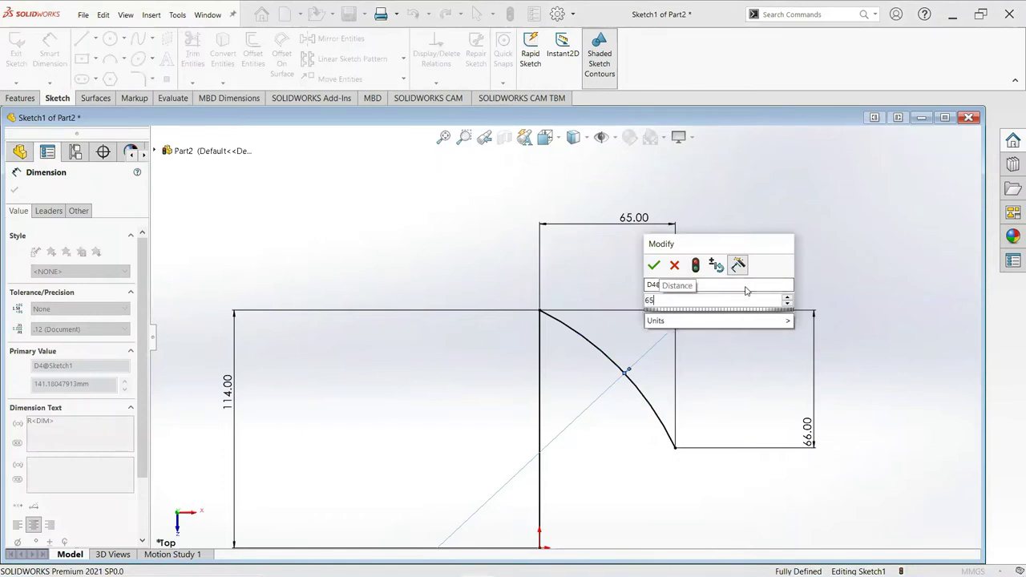
{"action": "key", "text": "Return"}
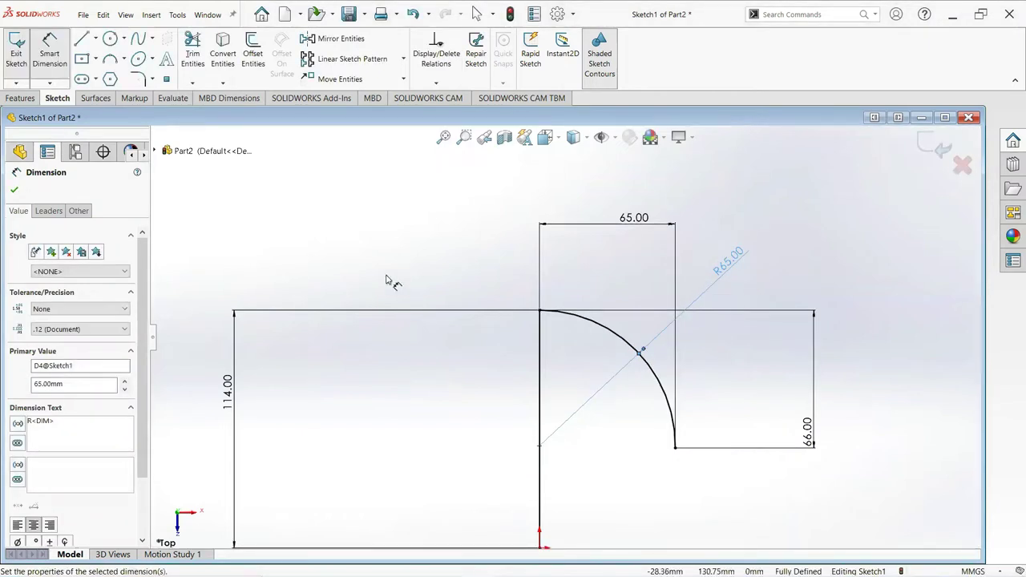
{"action": "left_click", "coordinate": [17, 193]}
{"action": "scroll", "coordinate": [550, 353], "scroll_direction": "up", "scroll_amount": 1}
{"action": "scroll", "coordinate": [607, 436], "scroll_direction": "up", "scroll_amount": 4}
{"action": "scroll", "coordinate": [439, 344], "scroll_direction": "down", "scroll_amount": 2}
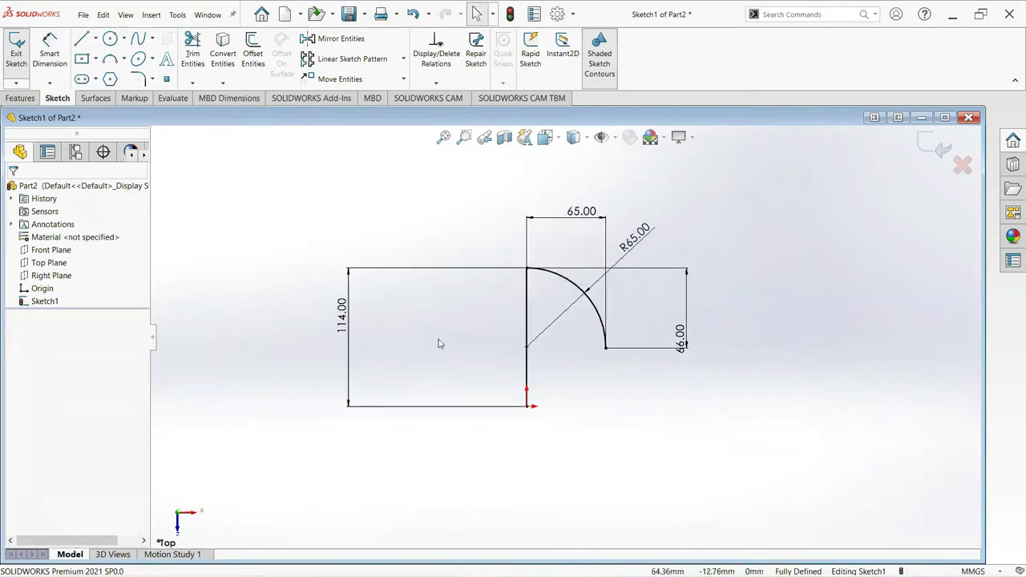
Draw a second 3 Point Arc running down from the R65 arc's lower end.
{"action": "left_click", "coordinate": [124, 59]}
{"action": "left_click", "coordinate": [135, 103]}
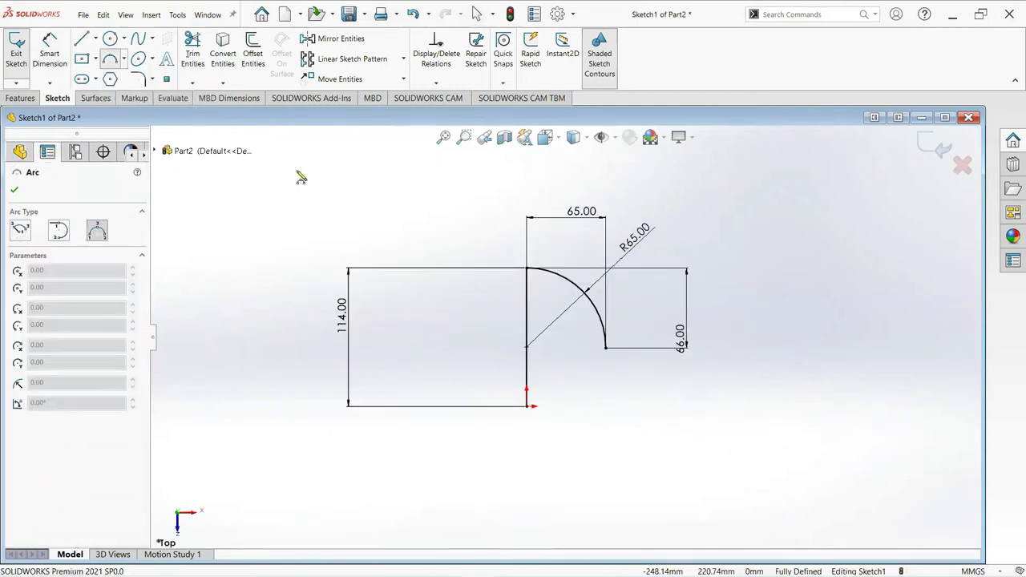
{"action": "left_click", "coordinate": [605, 347]}
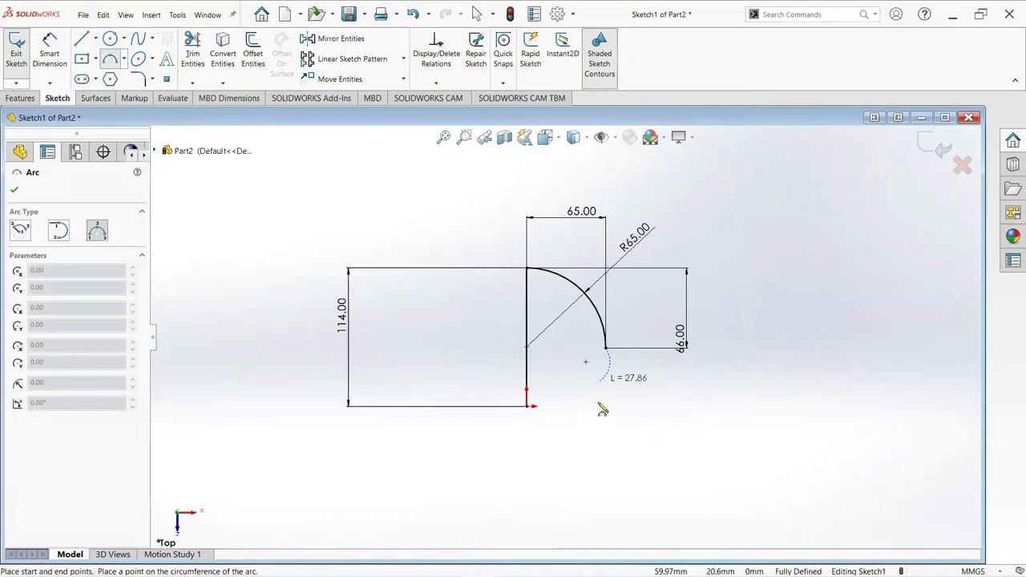
{"action": "left_click", "coordinate": [601, 468]}
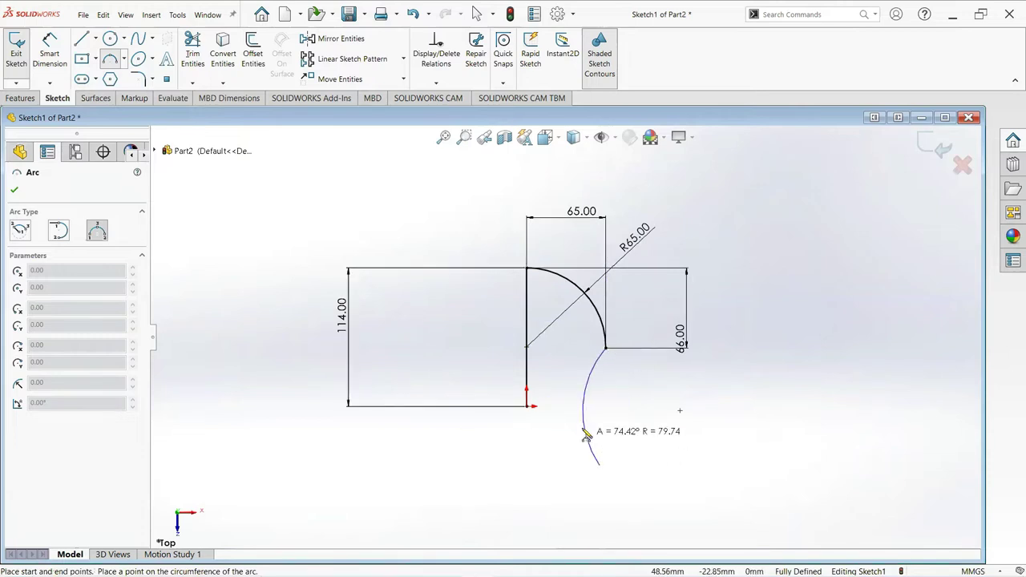
{"action": "left_click", "coordinate": [597, 414]}
{"action": "right_click", "coordinate": [597, 414]}
{"action": "left_click", "coordinate": [622, 418]}
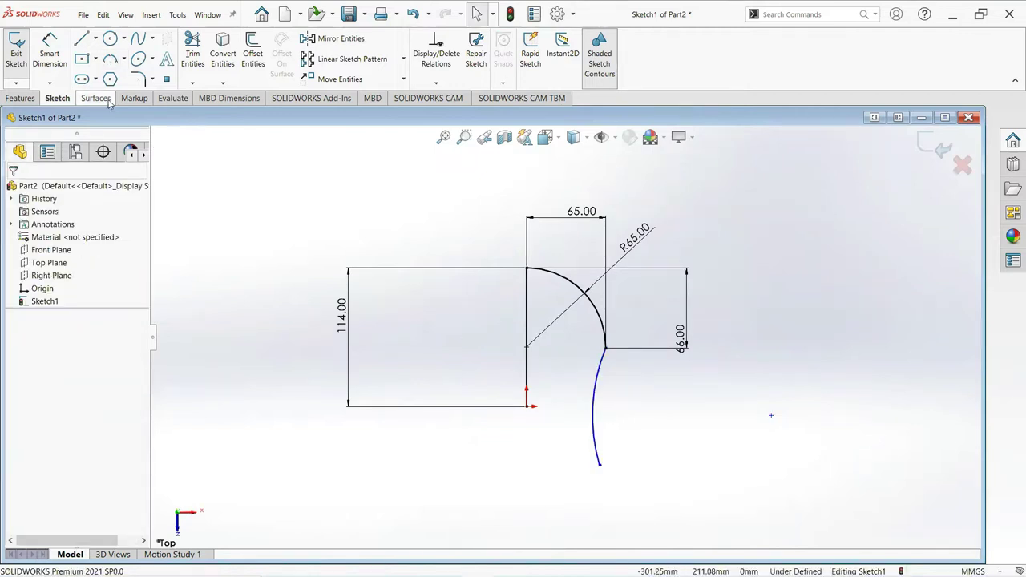
Dimension the new arc's vertical height to 74 mm.
{"action": "left_click", "coordinate": [50, 56]}
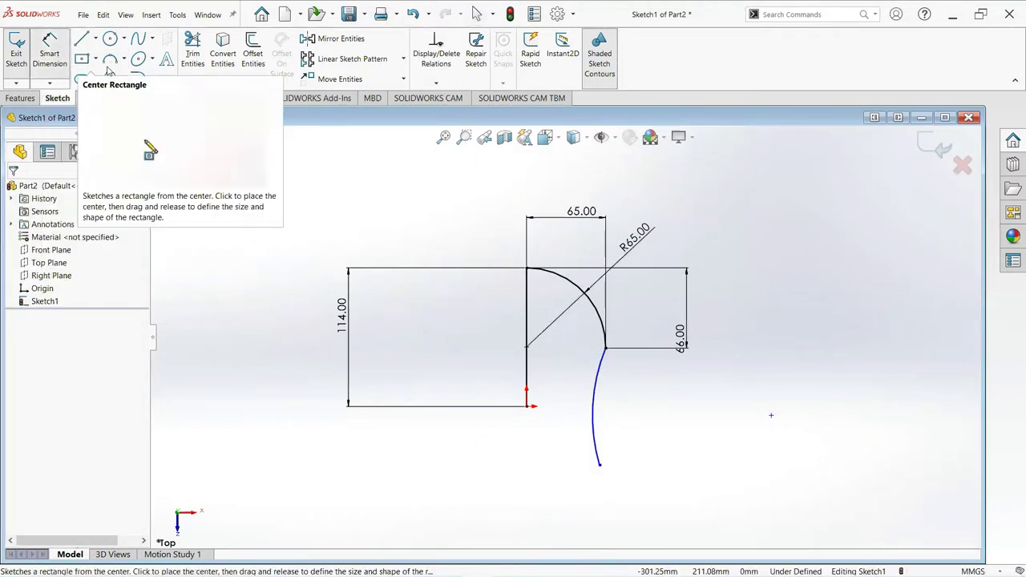
{"action": "left_click", "coordinate": [606, 350]}
{"action": "left_click", "coordinate": [600, 466]}
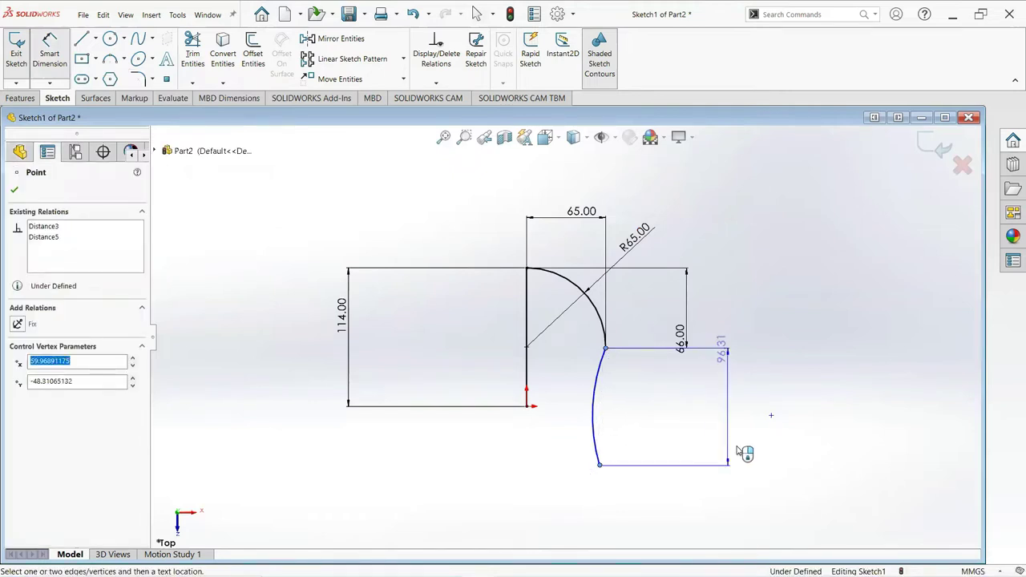
{"action": "left_click", "coordinate": [743, 450]}
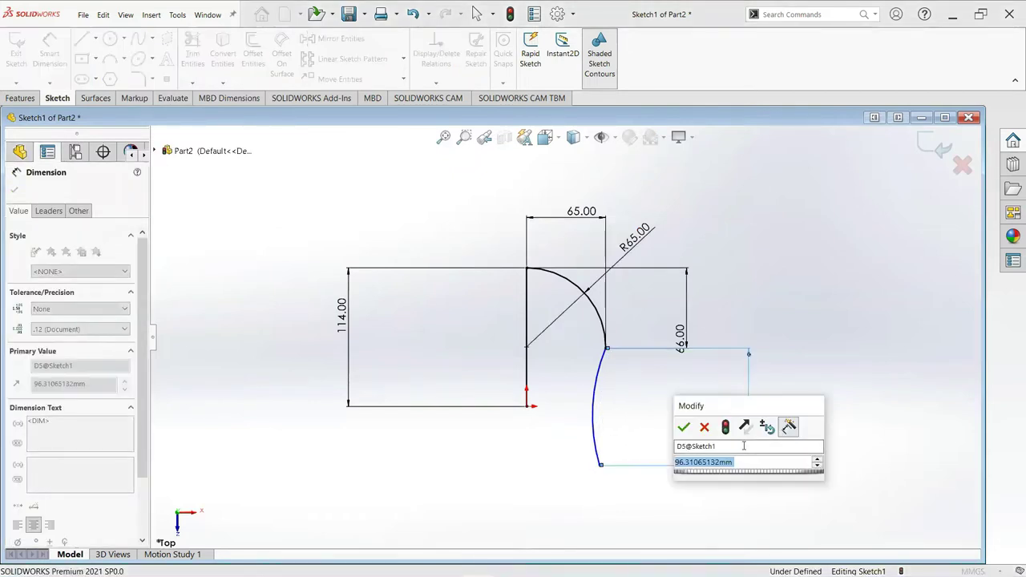
{"action": "type", "text": "7"}
{"action": "key", "text": "Return"}
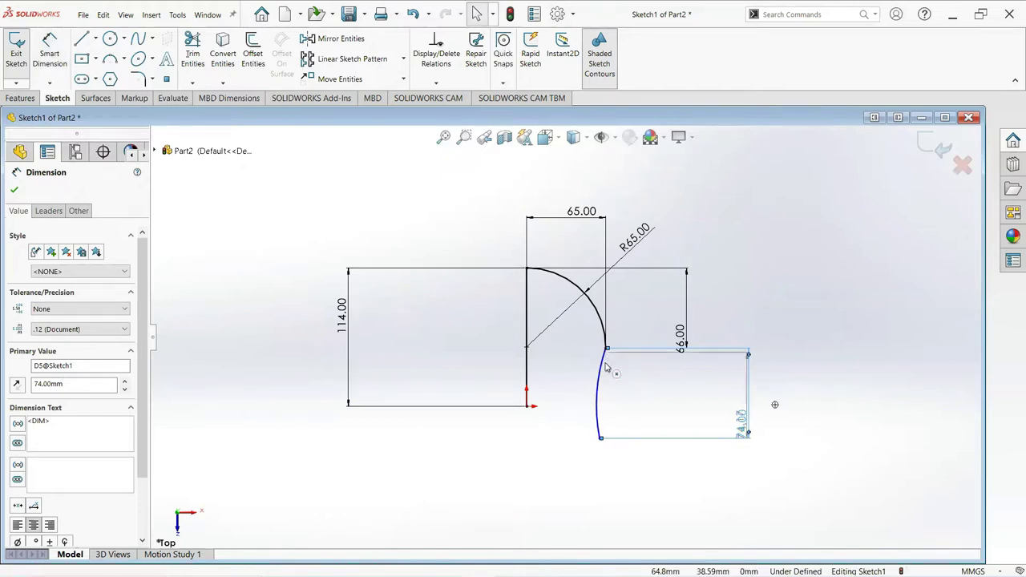
{"action": "scroll", "coordinate": [609, 357], "scroll_direction": "down", "scroll_amount": 1}
{"action": "scroll", "coordinate": [601, 365], "scroll_direction": "down", "scroll_amount": 2}
{"action": "scroll", "coordinate": [543, 350], "scroll_direction": "down", "scroll_amount": 2}
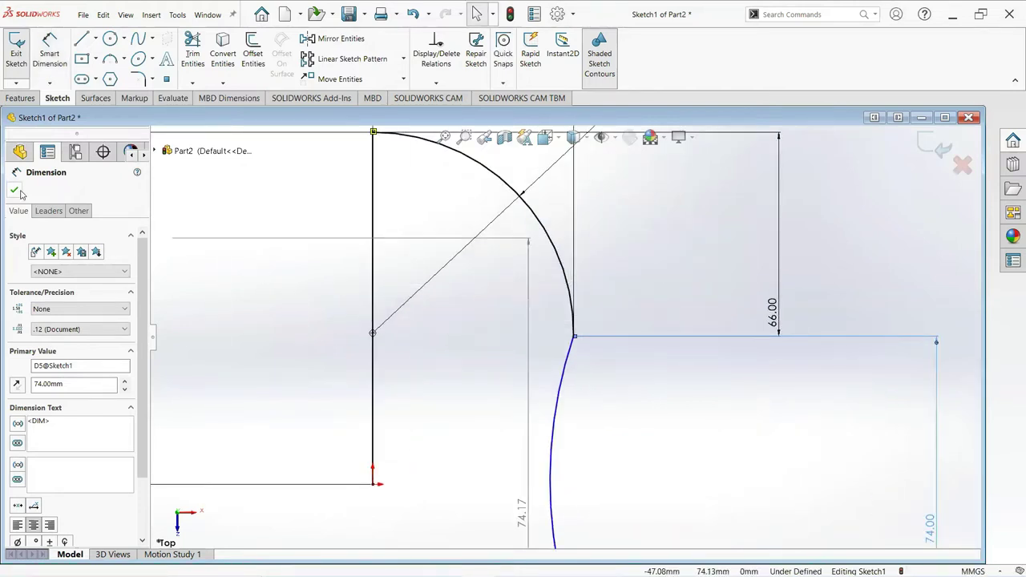
{"action": "left_click", "coordinate": [16, 190]}
Add a 1 mm horizontal offset between its endpoints and set its radius to R116.
{"action": "left_click", "coordinate": [50, 53]}
{"action": "scroll", "coordinate": [551, 356], "scroll_direction": "up", "scroll_amount": 3}
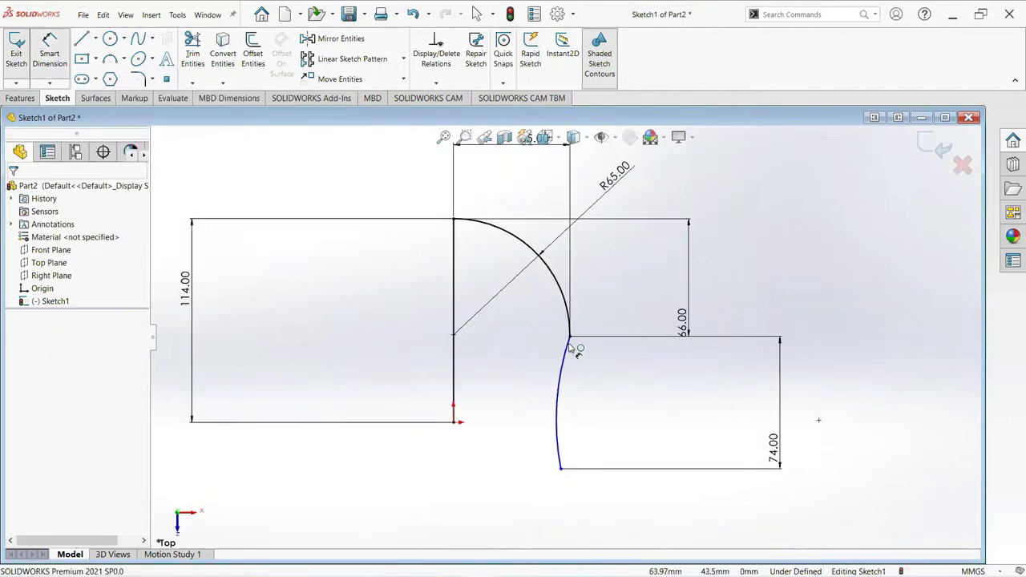
{"action": "left_click", "coordinate": [570, 339]}
{"action": "left_click", "coordinate": [562, 470]}
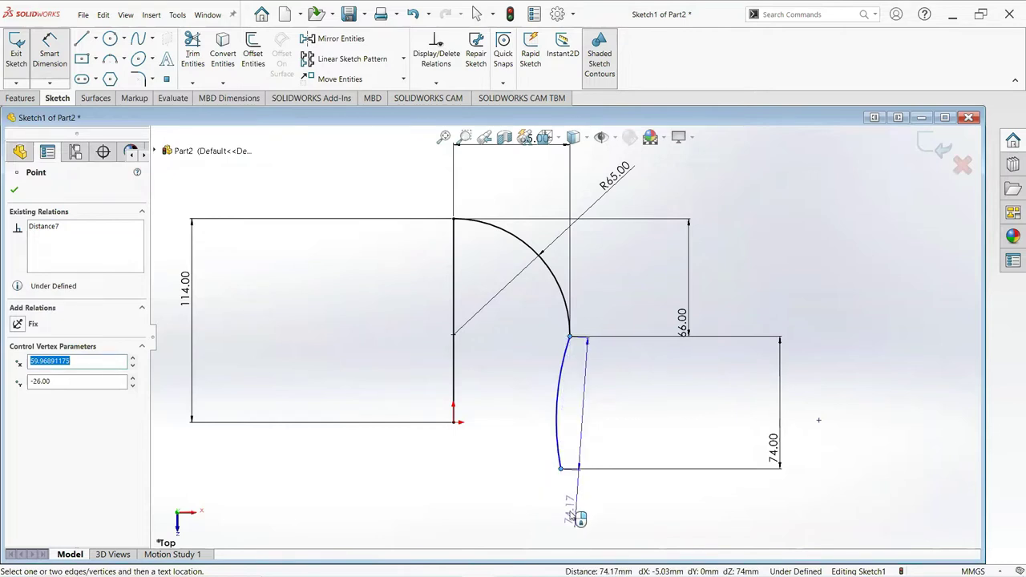
{"action": "left_click", "coordinate": [563, 510]}
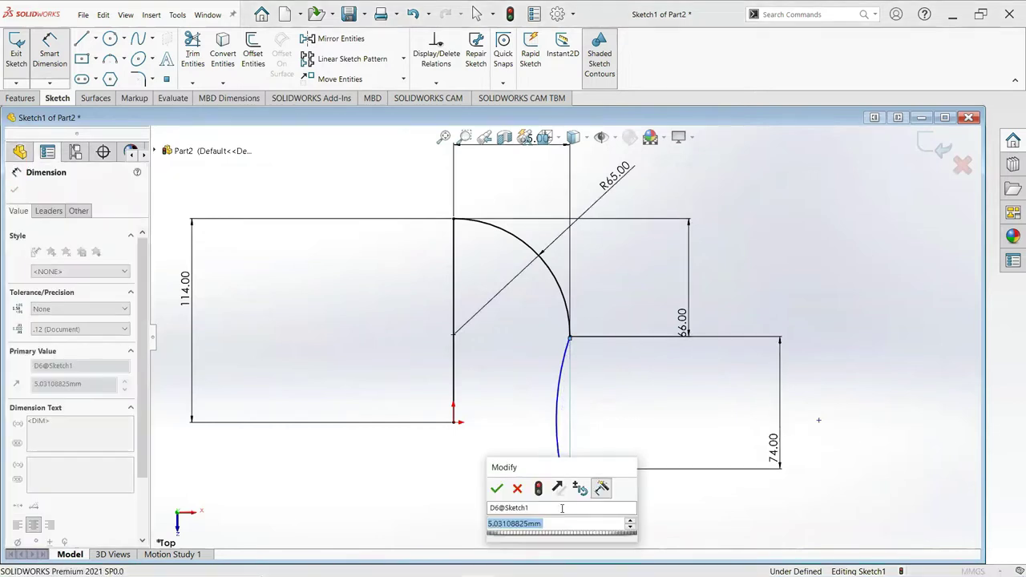
{"action": "type", "text": "1"}
{"action": "key", "text": "Return"}
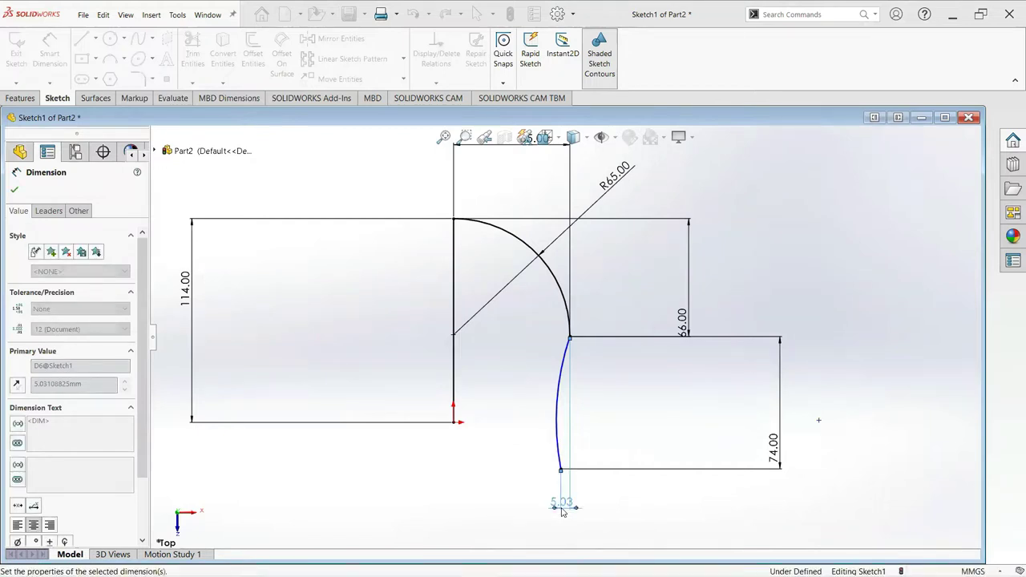
{"action": "left_click", "coordinate": [565, 413]}
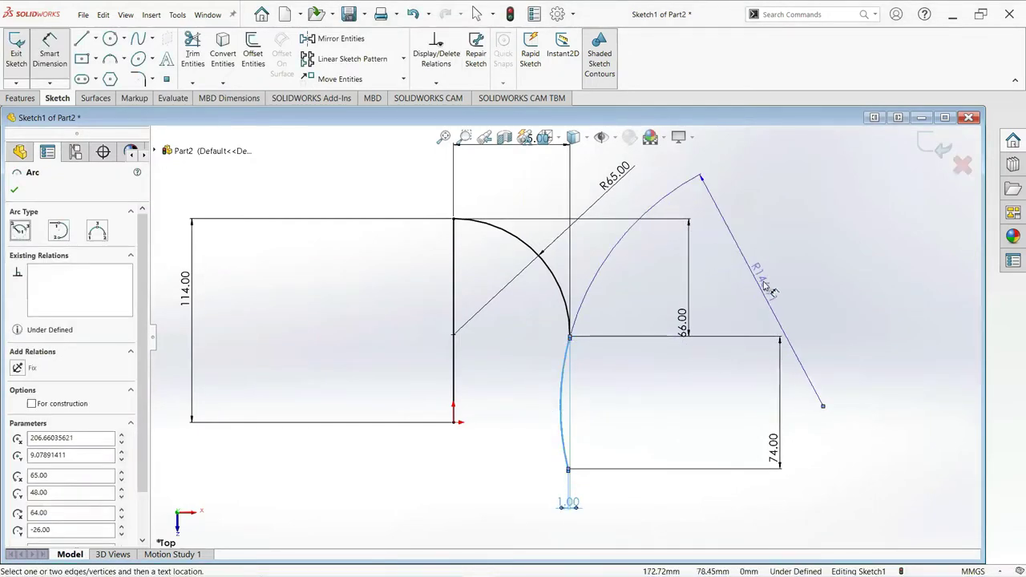
{"action": "left_click", "coordinate": [755, 292]}
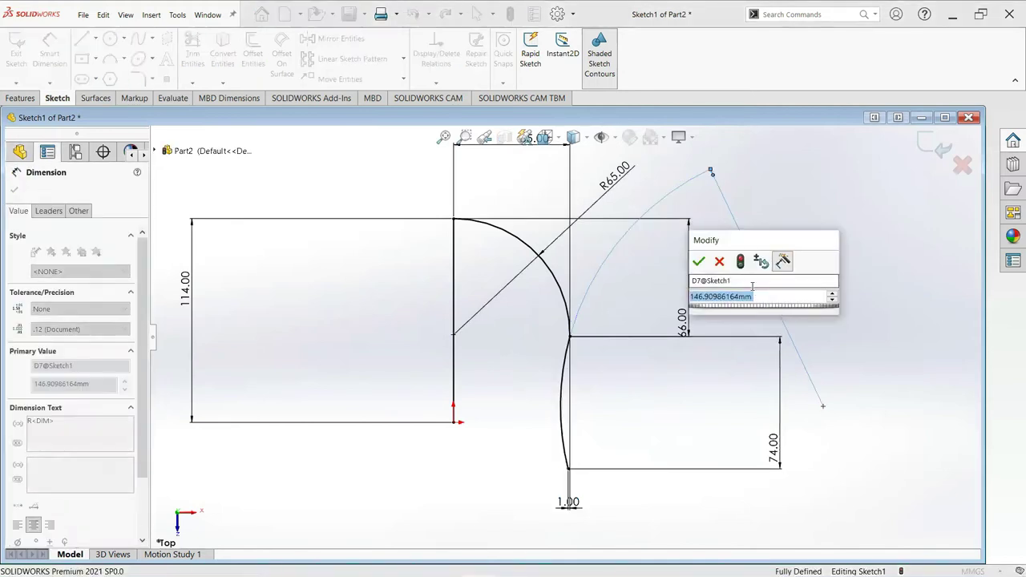
{"action": "type", "text": "116"}
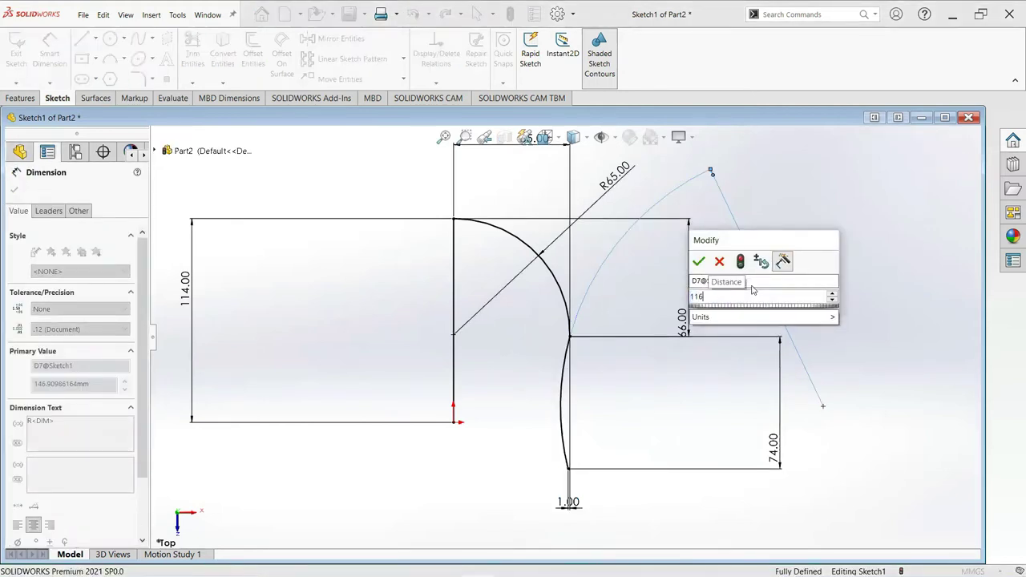
{"action": "key", "text": "Return"}
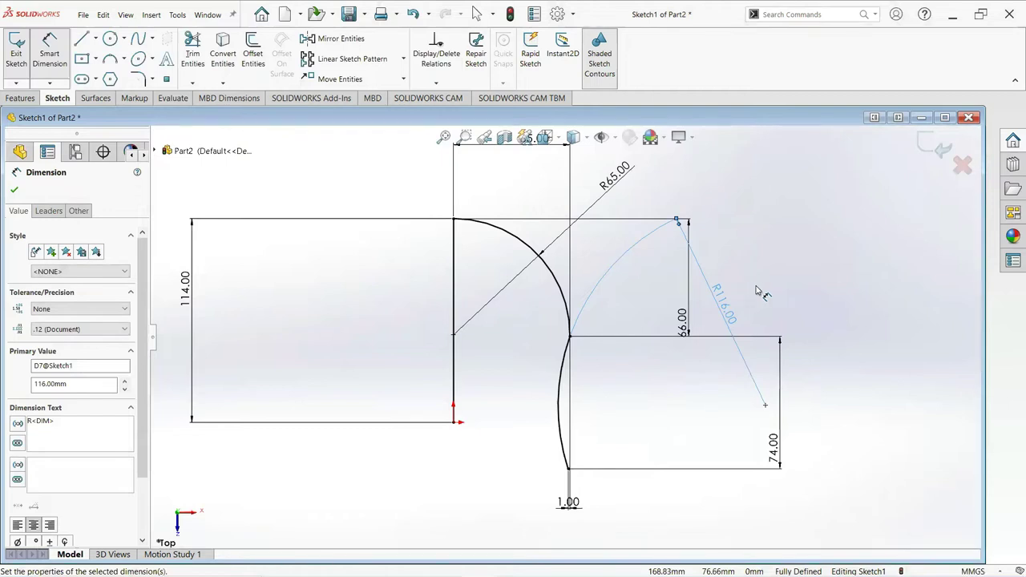
{"action": "scroll", "coordinate": [559, 293], "scroll_direction": "up", "scroll_amount": 2}
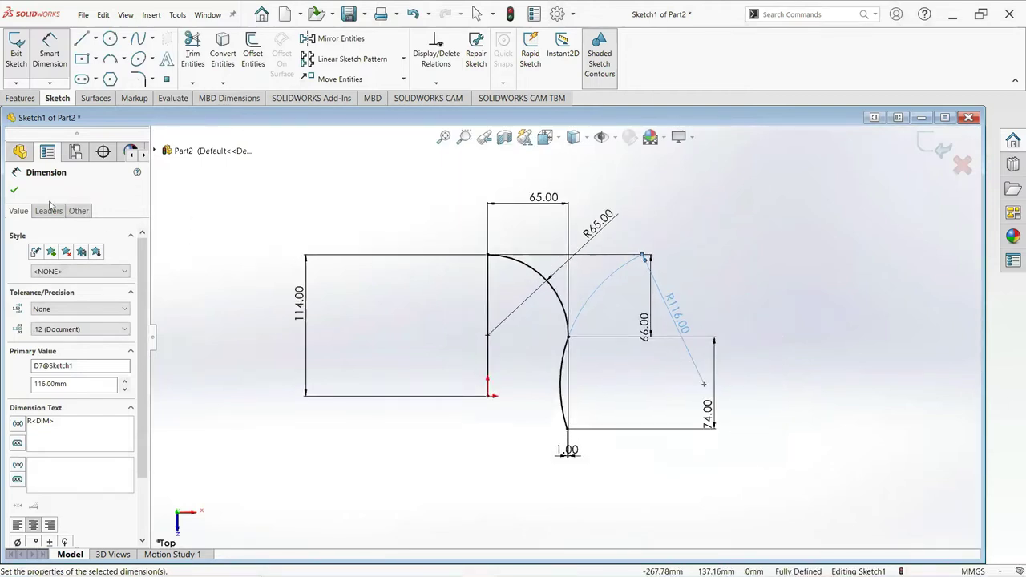
{"action": "left_click", "coordinate": [14, 191]}
{"action": "scroll", "coordinate": [534, 431], "scroll_direction": "up", "scroll_amount": 2}
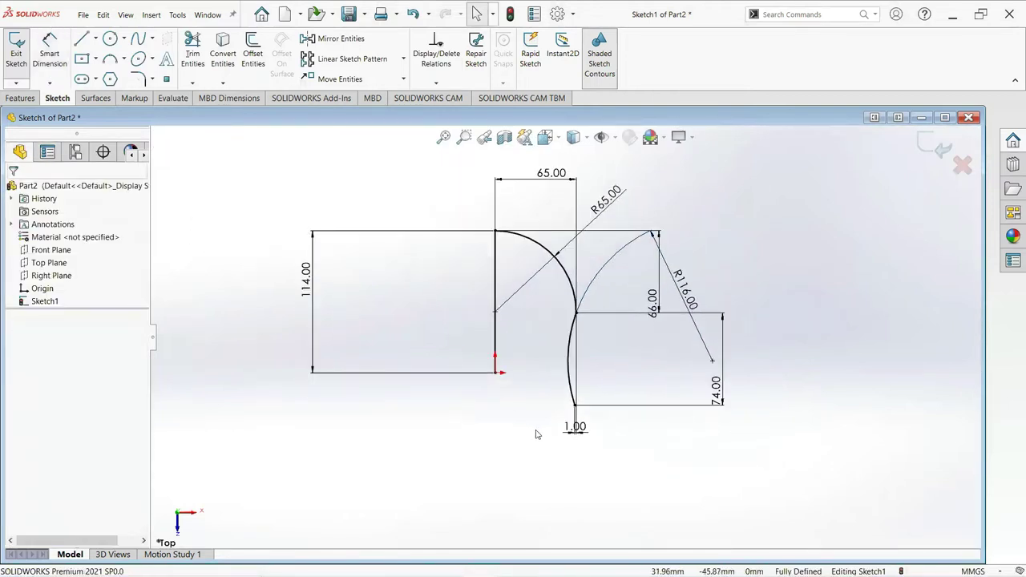
{"action": "scroll", "coordinate": [561, 437], "scroll_direction": "down", "scroll_amount": 1}
{"action": "scroll", "coordinate": [598, 442], "scroll_direction": "down", "scroll_amount": 1}
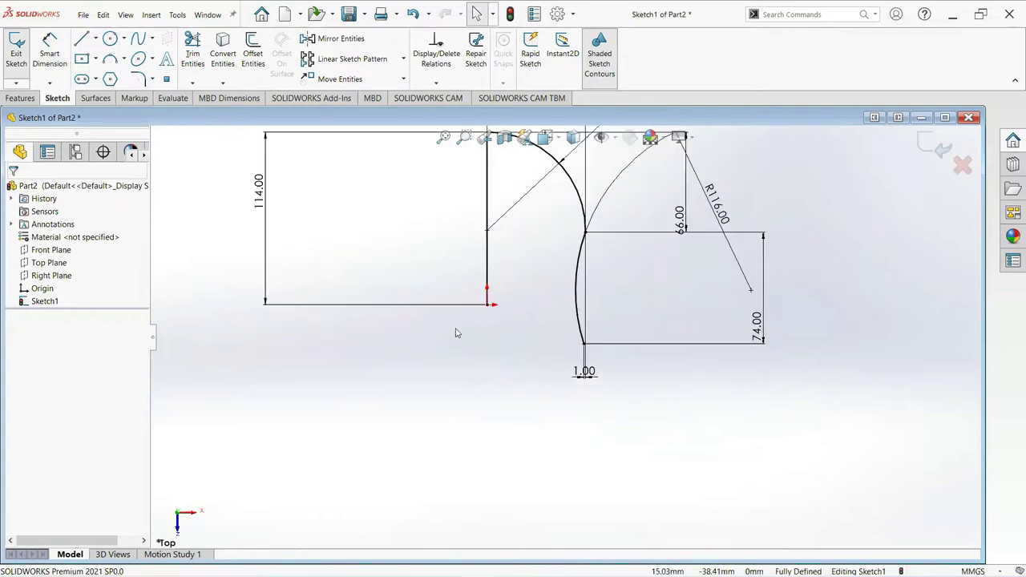
Draw a third 3 Point Arc descending down and left from the lower arc's end.
{"action": "left_click", "coordinate": [124, 59]}
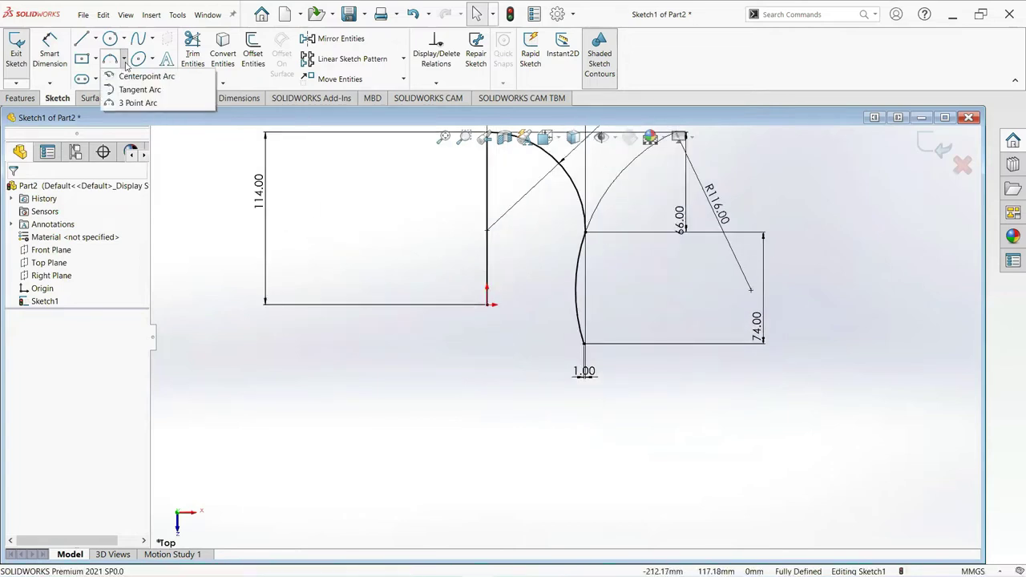
{"action": "left_click", "coordinate": [133, 101]}
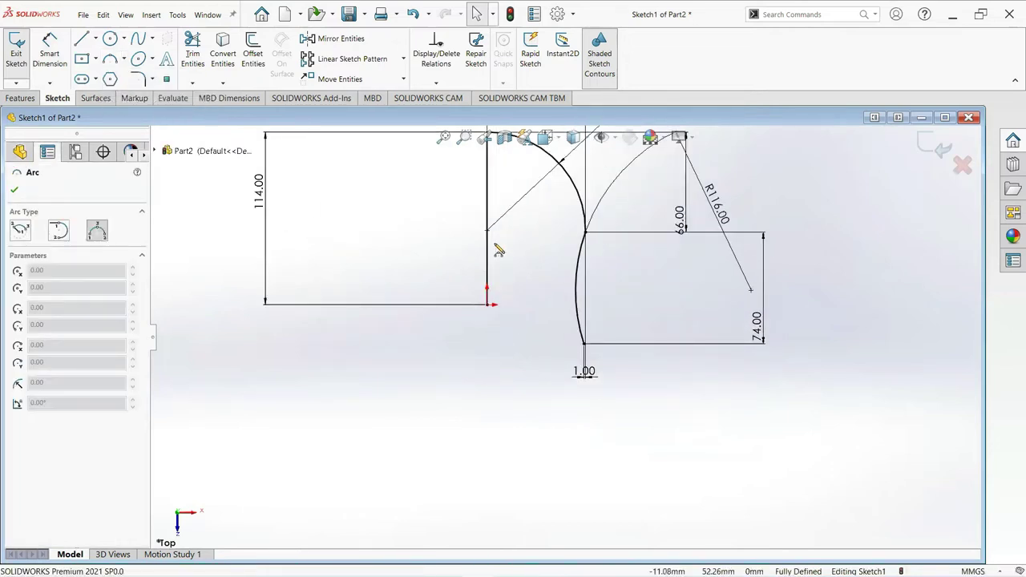
{"action": "left_click", "coordinate": [585, 345]}
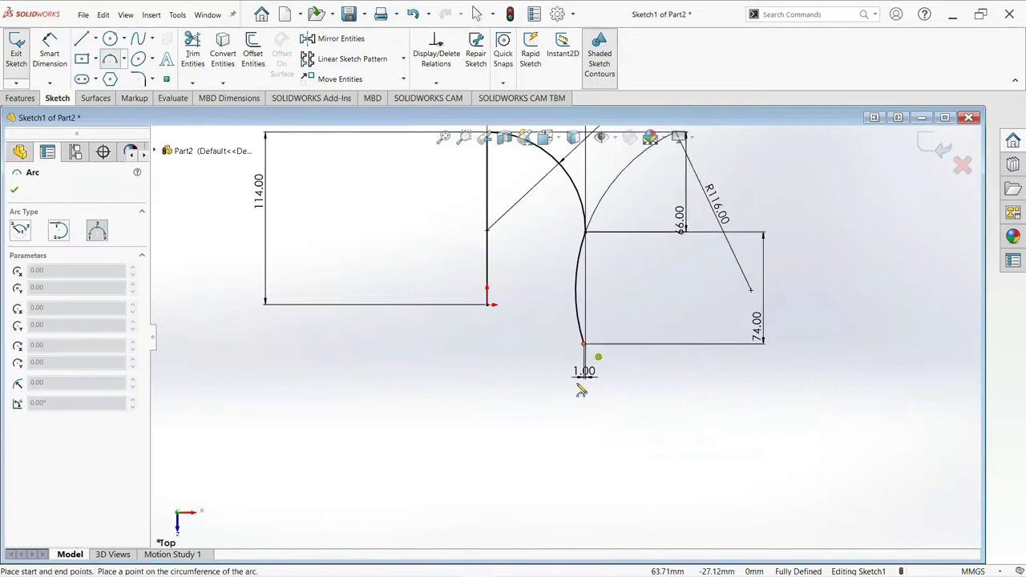
{"action": "left_click", "coordinate": [488, 474]}
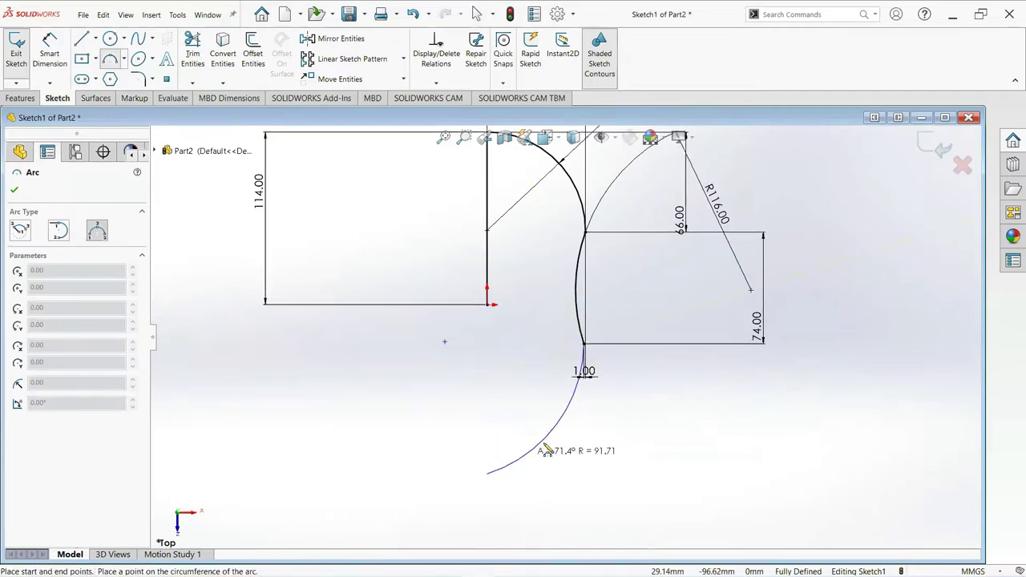
{"action": "left_click", "coordinate": [562, 432]}
{"action": "right_click", "coordinate": [560, 447]}
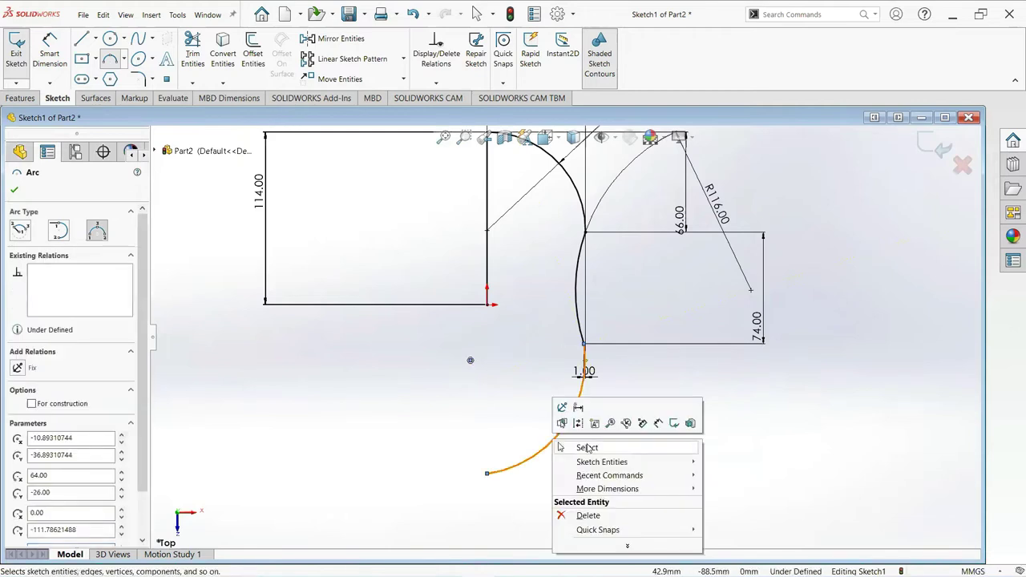
{"action": "left_click", "coordinate": [562, 448]}
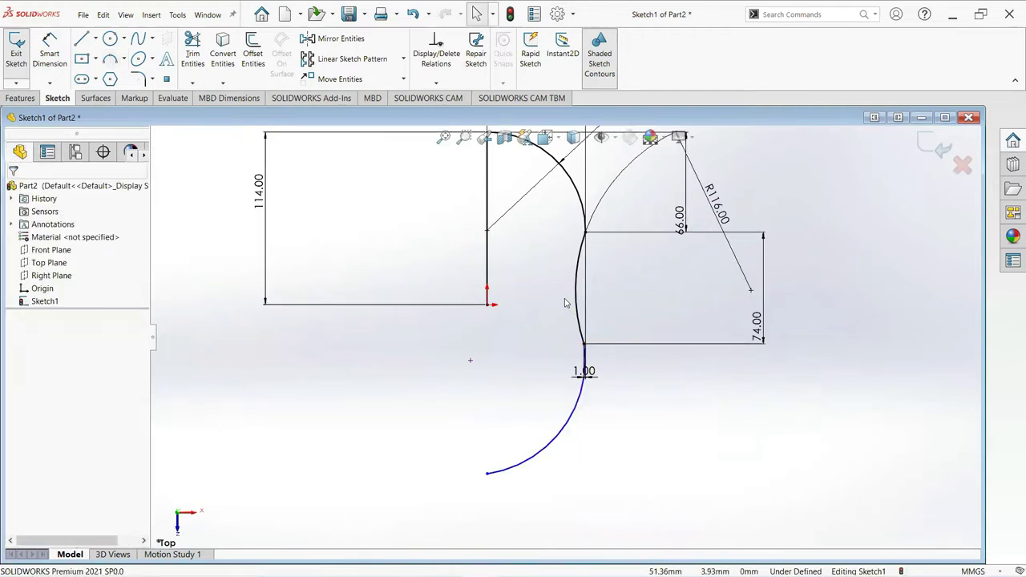
Dimension the third arc's endpoints 64 mm apart horizontally.
{"action": "left_click", "coordinate": [49, 56]}
{"action": "scroll", "coordinate": [500, 351], "scroll_direction": "up", "scroll_amount": 2}
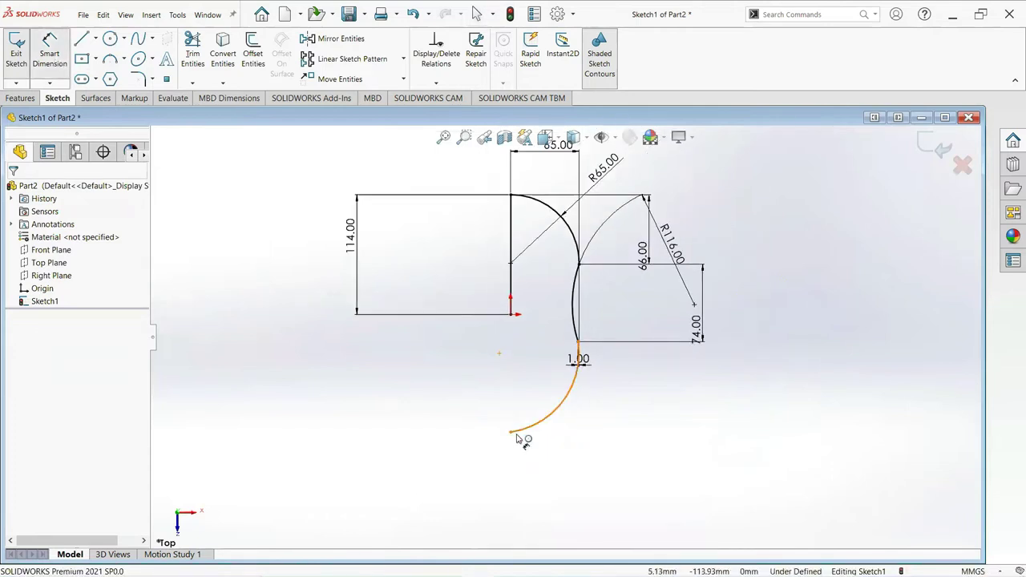
{"action": "left_click", "coordinate": [511, 434]}
{"action": "left_click", "coordinate": [579, 344]}
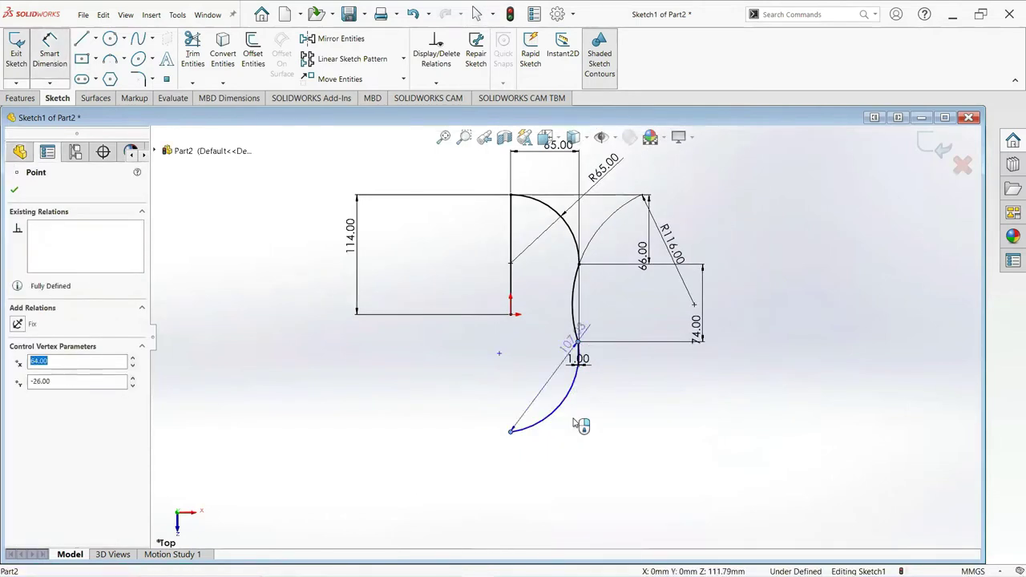
{"action": "left_click", "coordinate": [573, 481]}
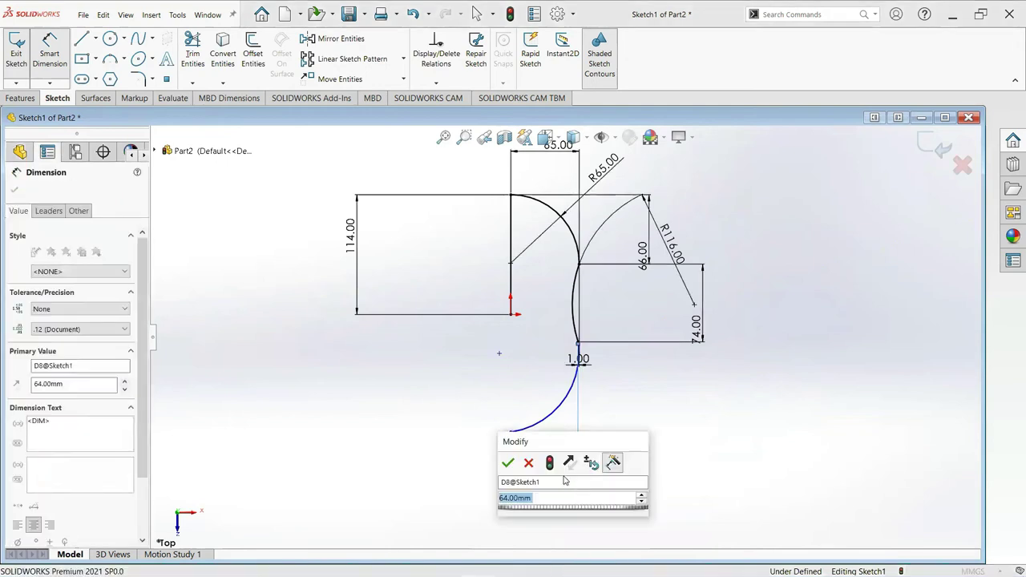
{"action": "type", "text": "64"}
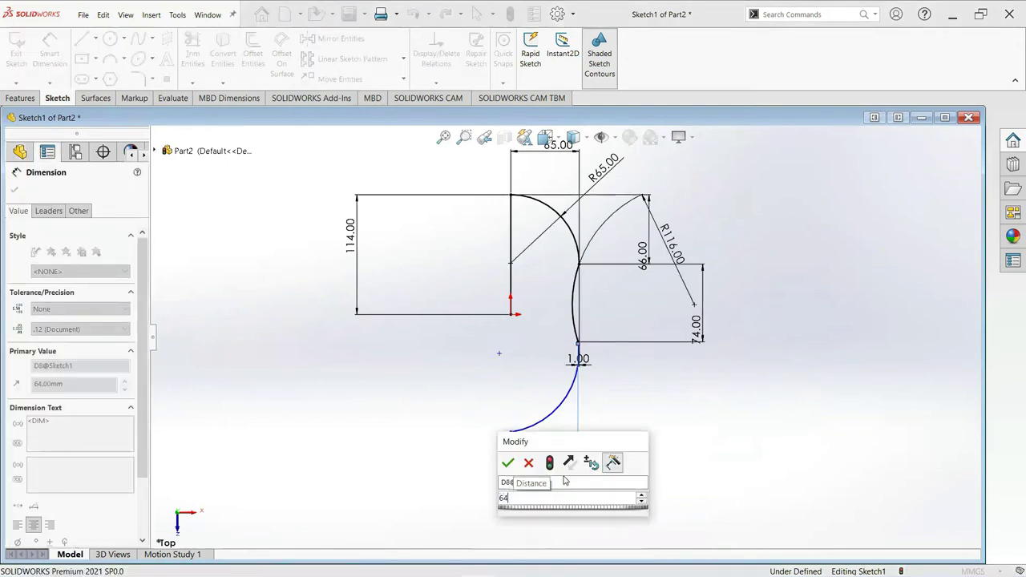
{"action": "key", "text": "Return"}
{"action": "scroll", "coordinate": [545, 465], "scroll_direction": "down", "scroll_amount": 2}
{"action": "scroll", "coordinate": [527, 437], "scroll_direction": "down", "scroll_amount": 2}
{"action": "scroll", "coordinate": [517, 401], "scroll_direction": "down", "scroll_amount": 2}
Set the 88 mm vertical span and a R70 radius on the lowest arc.
{"action": "left_click", "coordinate": [507, 377]}
{"action": "scroll", "coordinate": [678, 221], "scroll_direction": "up", "scroll_amount": 3}
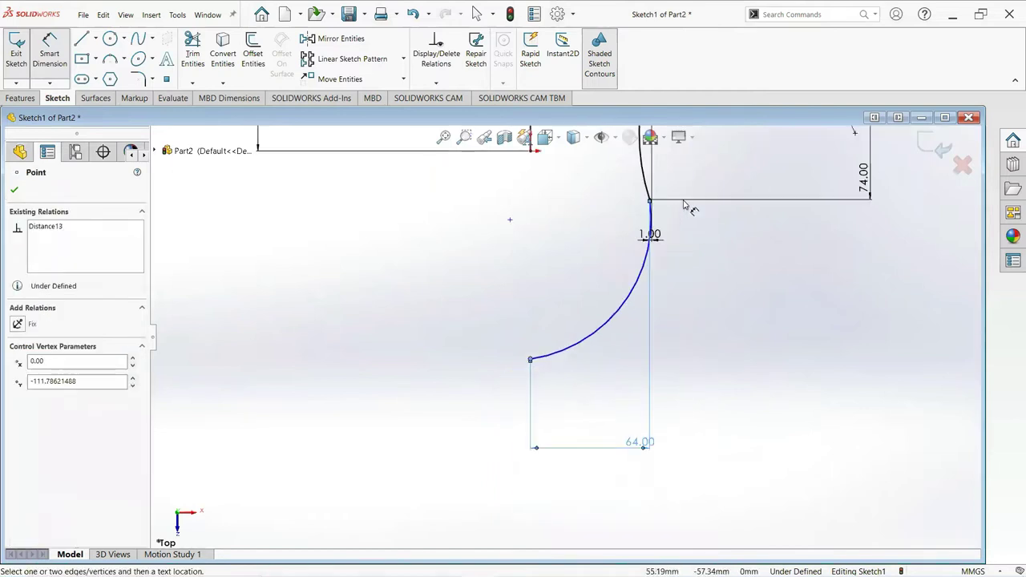
{"action": "left_click", "coordinate": [651, 203]}
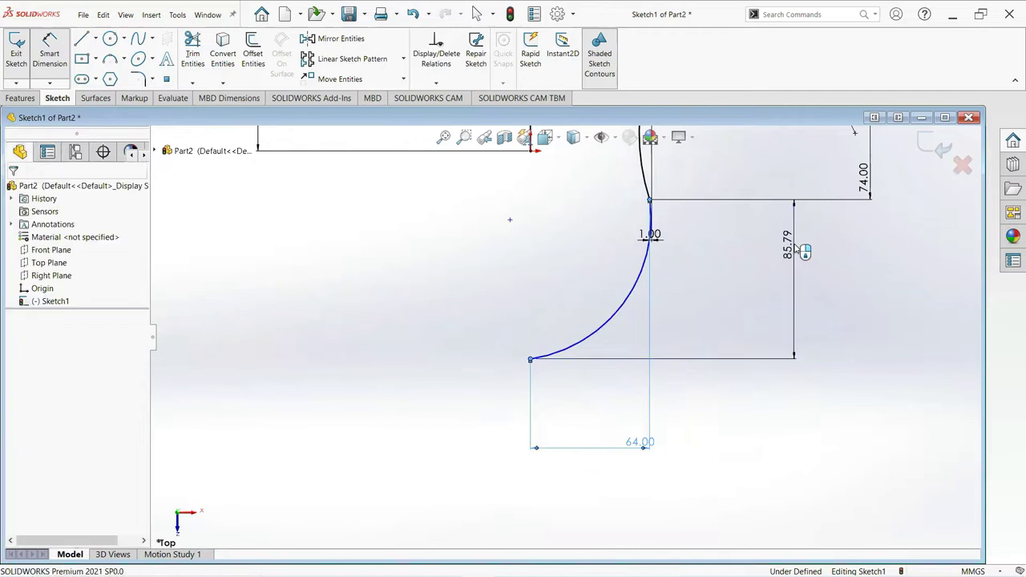
{"action": "left_click", "coordinate": [804, 252]}
{"action": "type", "text": "88"}
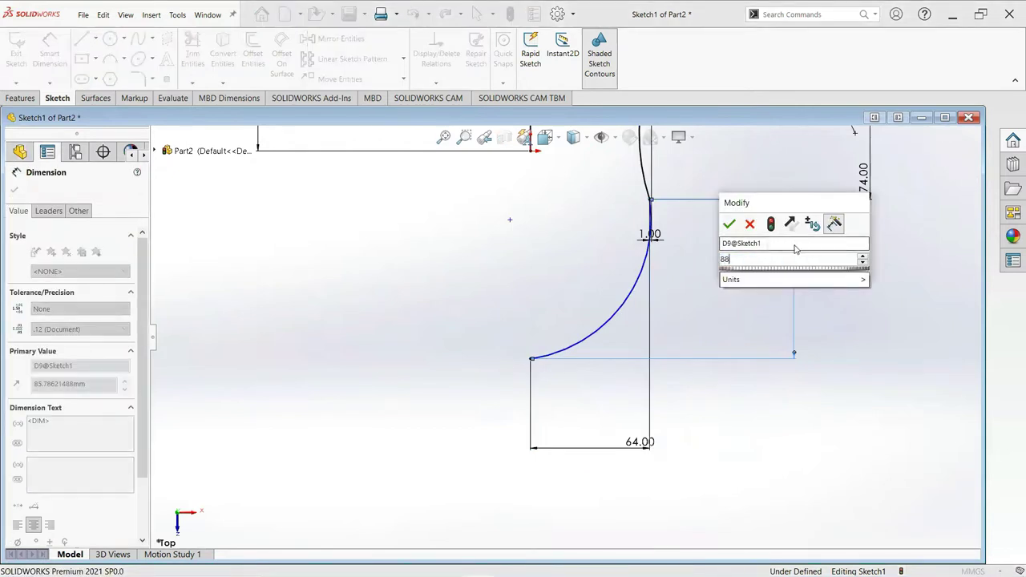
{"action": "key", "text": "Return"}
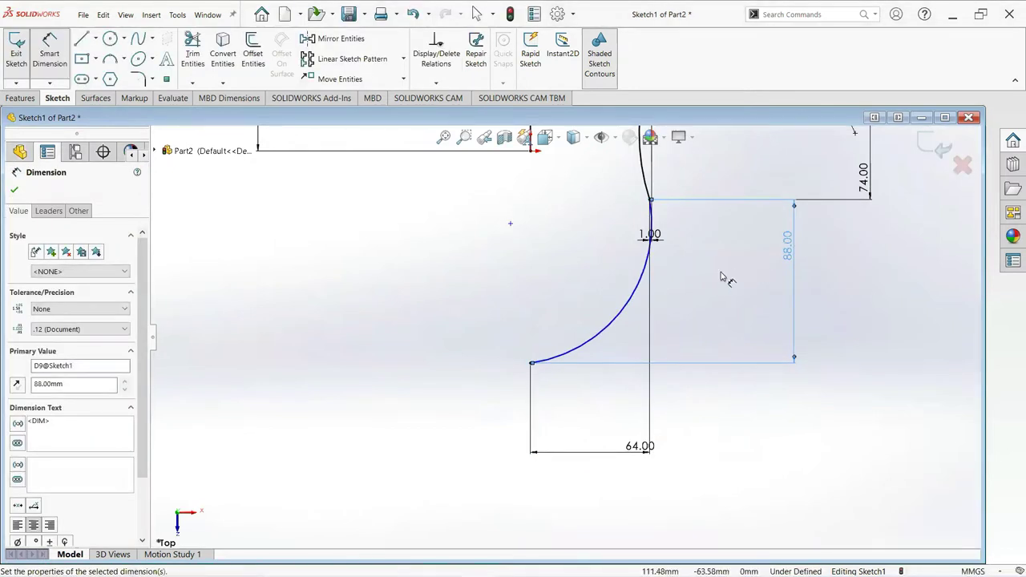
{"action": "left_click", "coordinate": [642, 305]}
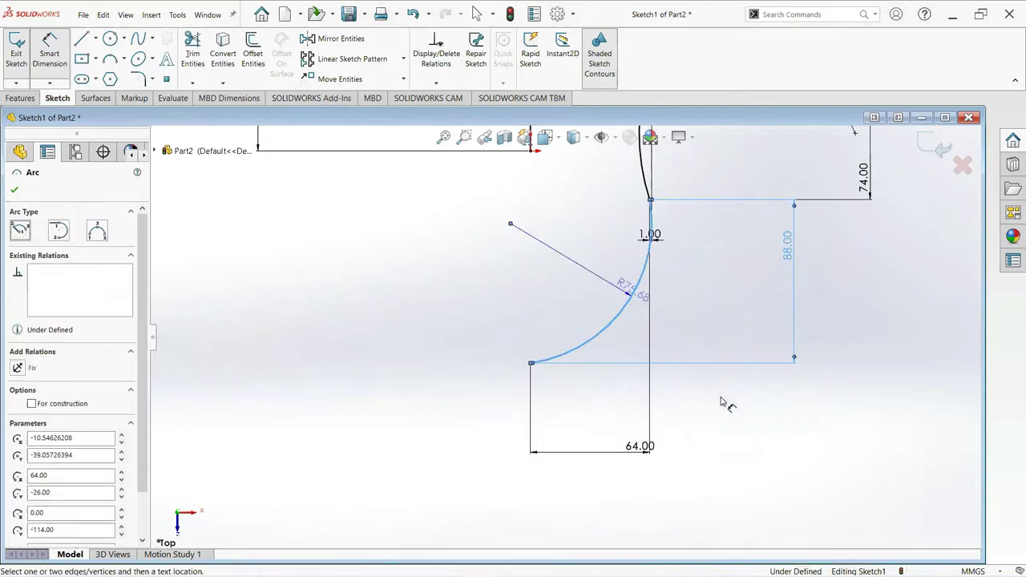
{"action": "left_click", "coordinate": [735, 413]}
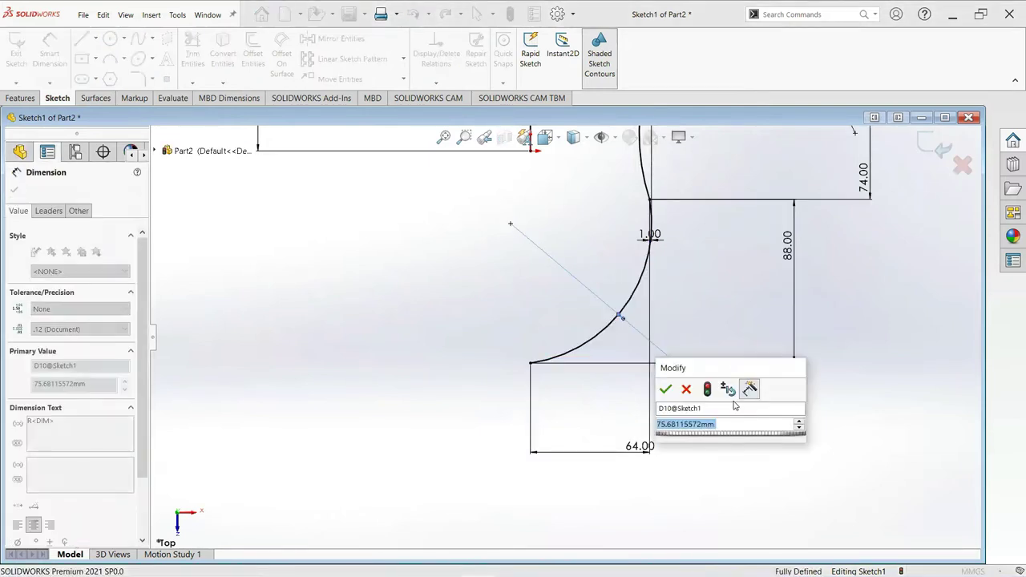
{"action": "type", "text": "70"}
{"action": "key", "text": "Return"}
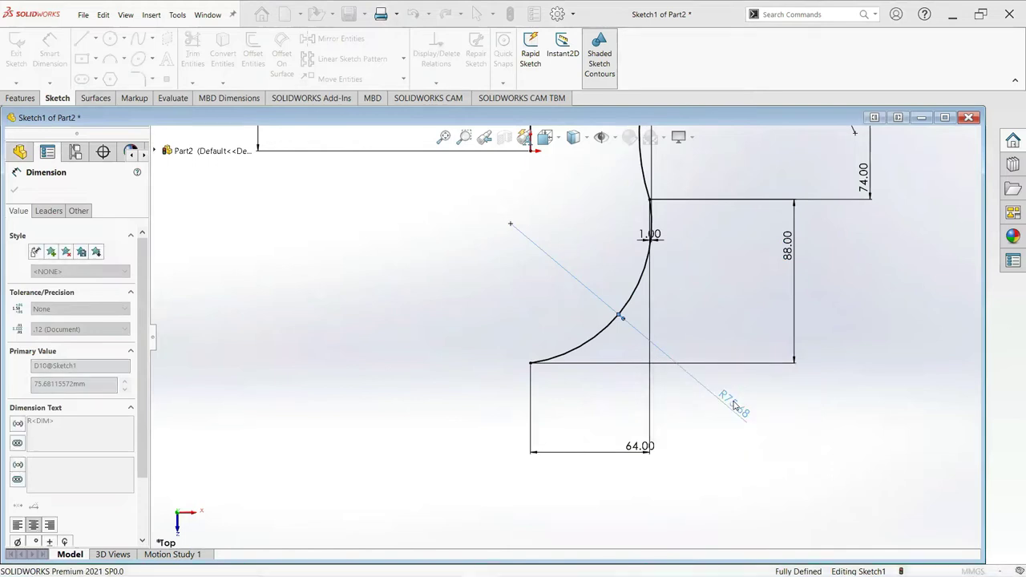
{"action": "scroll", "coordinate": [678, 331], "scroll_direction": "up", "scroll_amount": 2}
{"action": "key", "text": "z"}
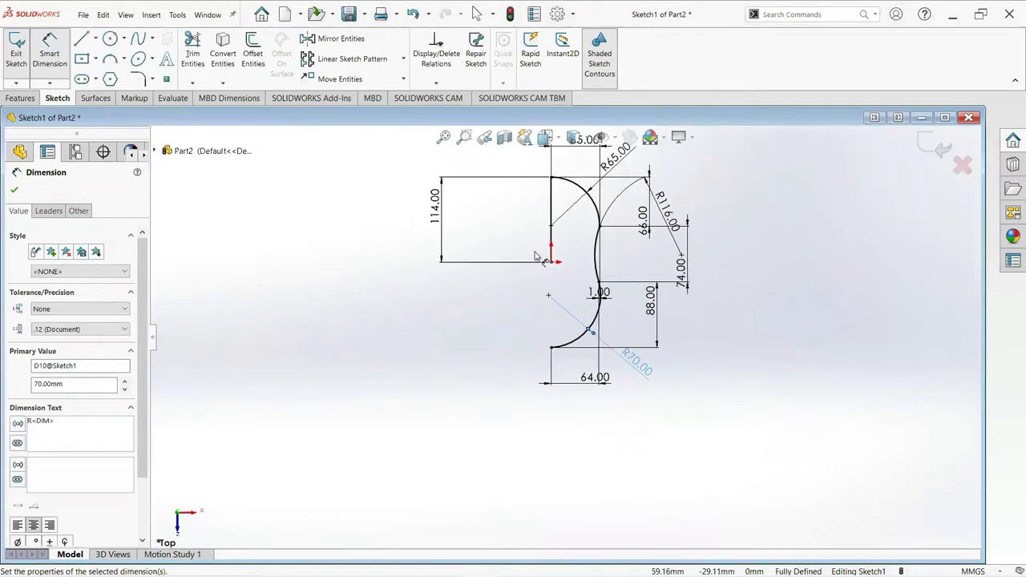
{"action": "left_click", "coordinate": [15, 191]}
Convert the 114 mm vertical line to construction geometry.
{"action": "key", "text": "f"}
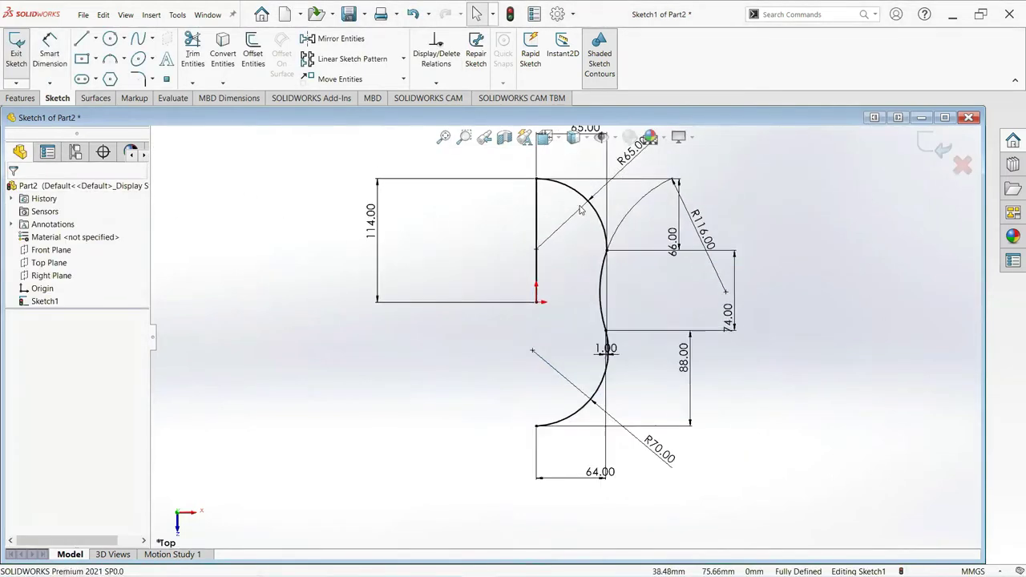
{"action": "left_click", "coordinate": [527, 244]}
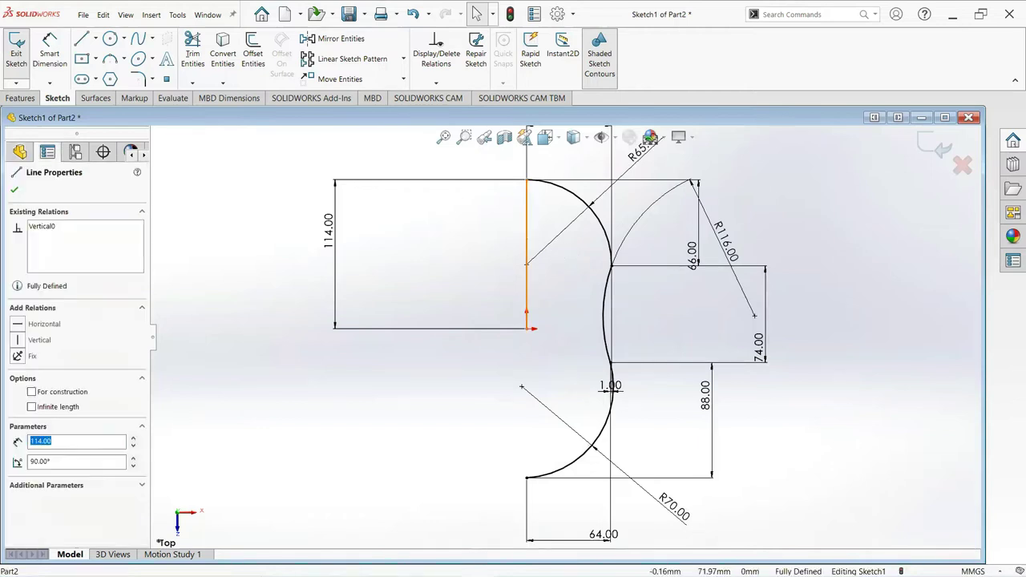
{"action": "left_click", "coordinate": [31, 392]}
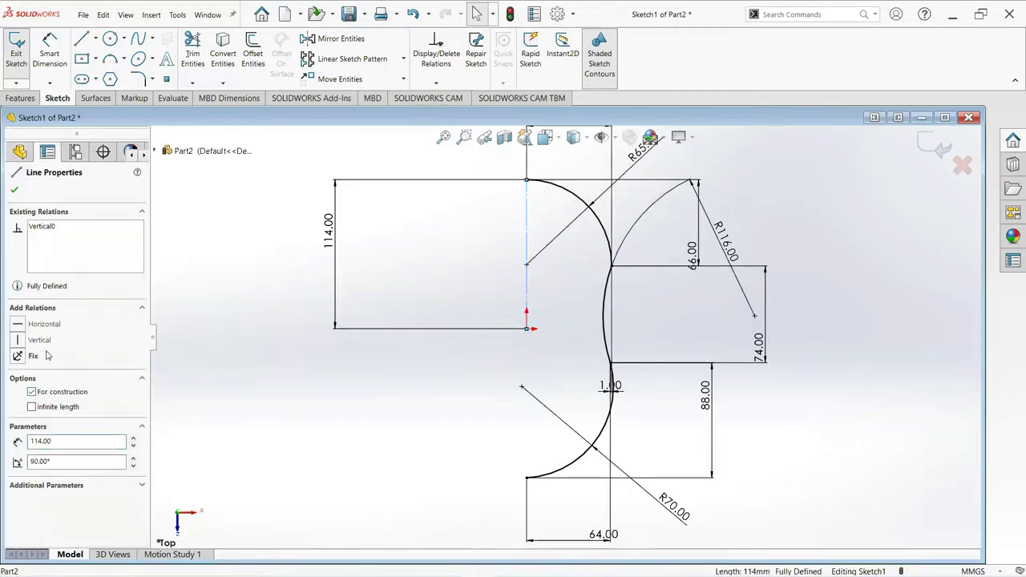
{"action": "left_click", "coordinate": [15, 189]}
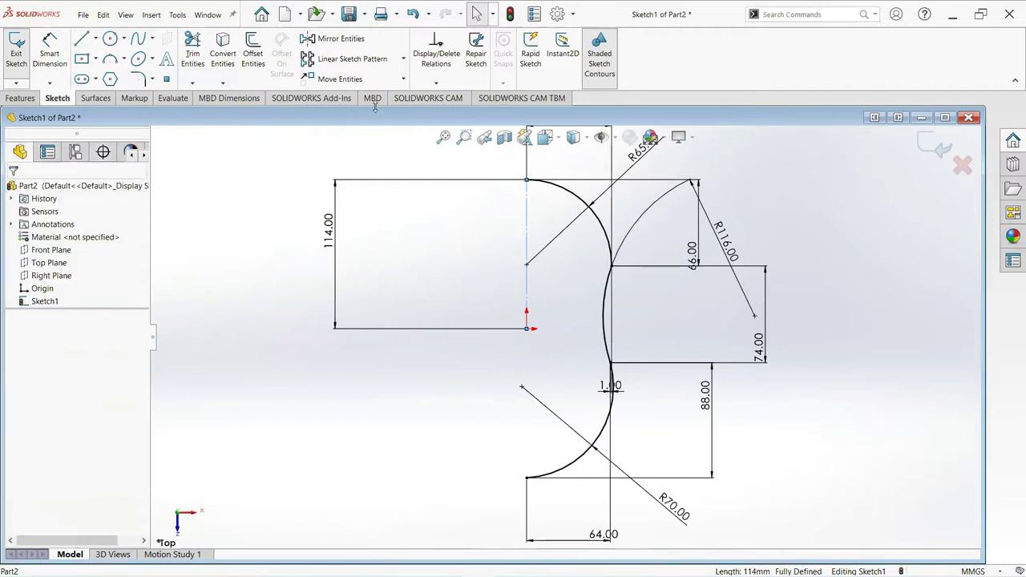
Mirror the three arcs about the vertical construction line with Mirror Entities.
{"action": "left_click", "coordinate": [361, 45]}
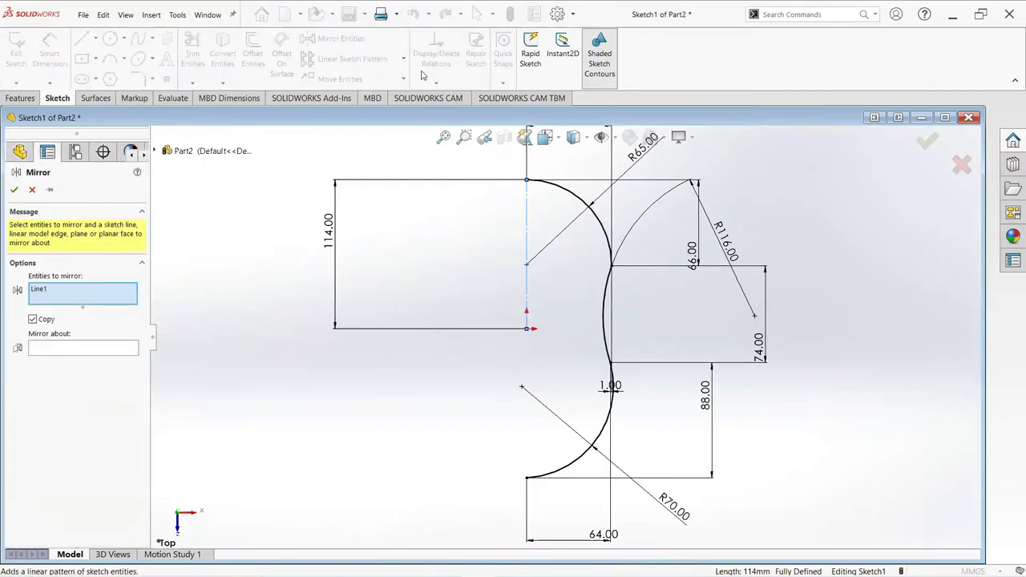
{"action": "right_click", "coordinate": [82, 295]}
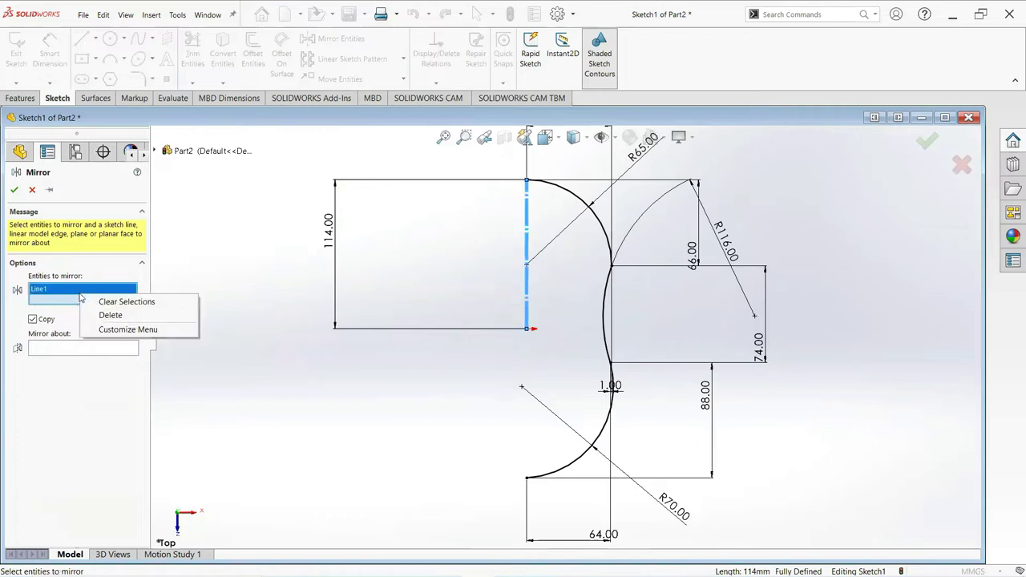
{"action": "left_click", "coordinate": [132, 303]}
{"action": "left_click", "coordinate": [551, 189]}
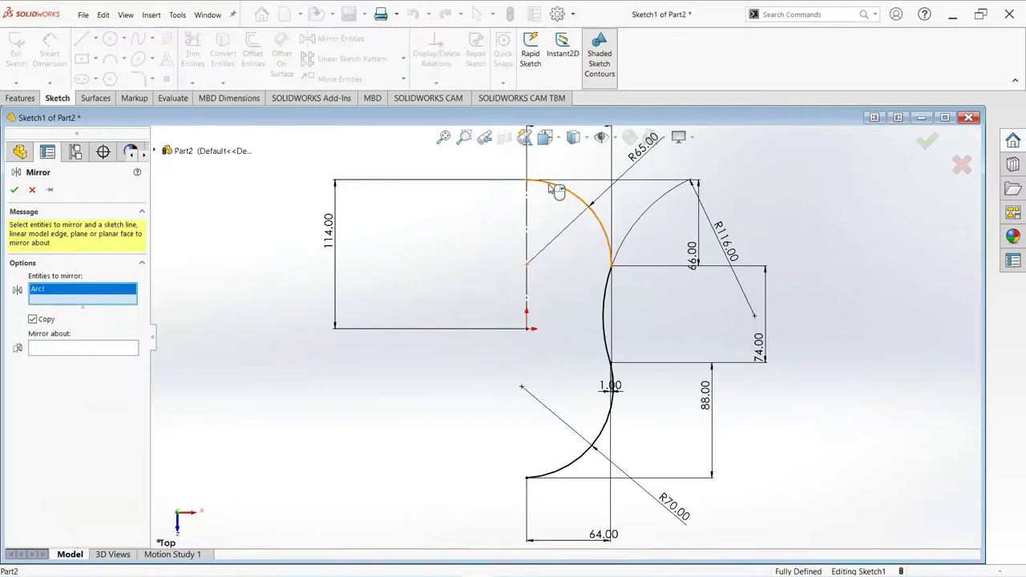
{"action": "left_click", "coordinate": [607, 312]}
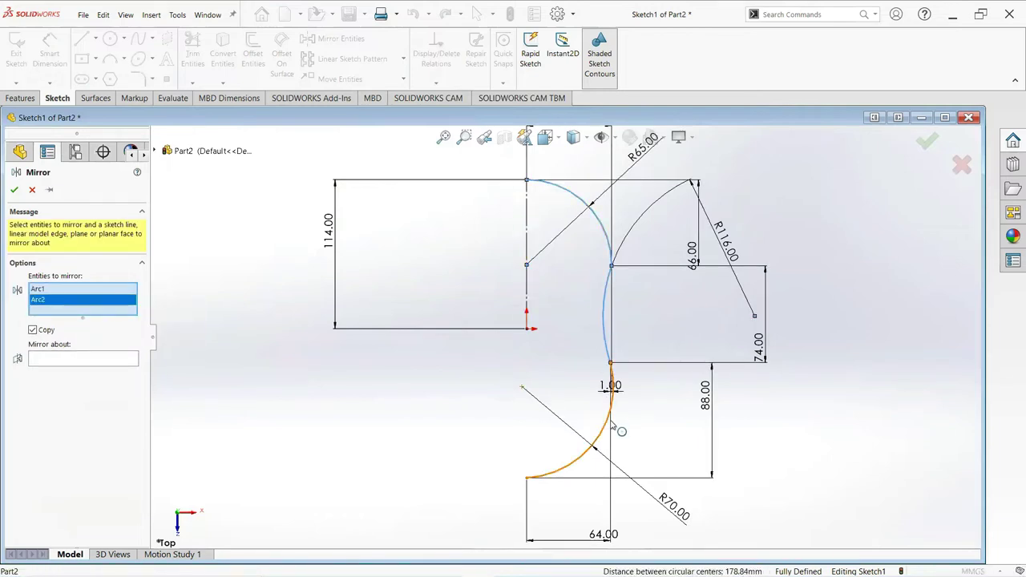
{"action": "left_click", "coordinate": [613, 425]}
{"action": "left_click", "coordinate": [104, 372]}
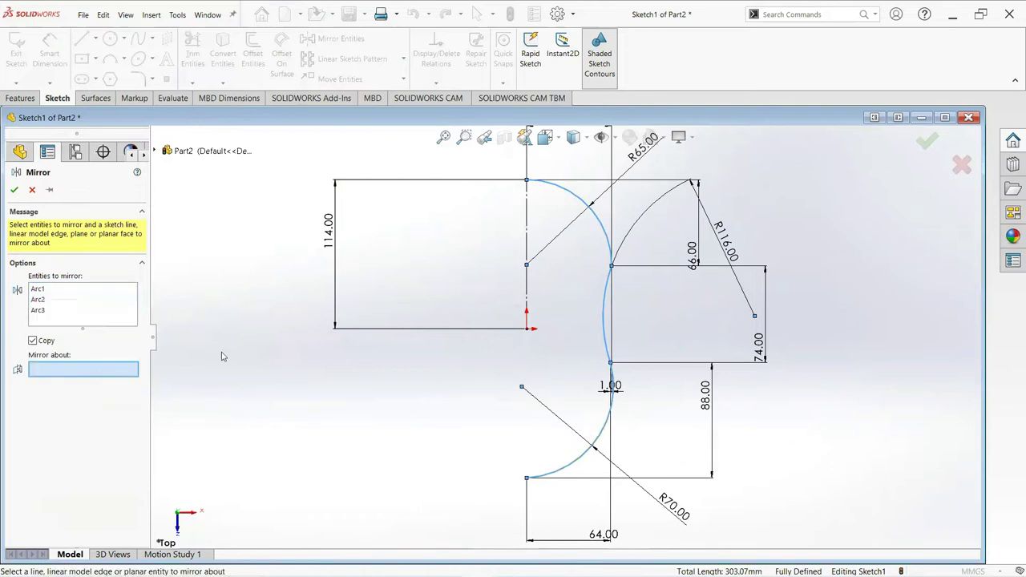
{"action": "left_click", "coordinate": [527, 253]}
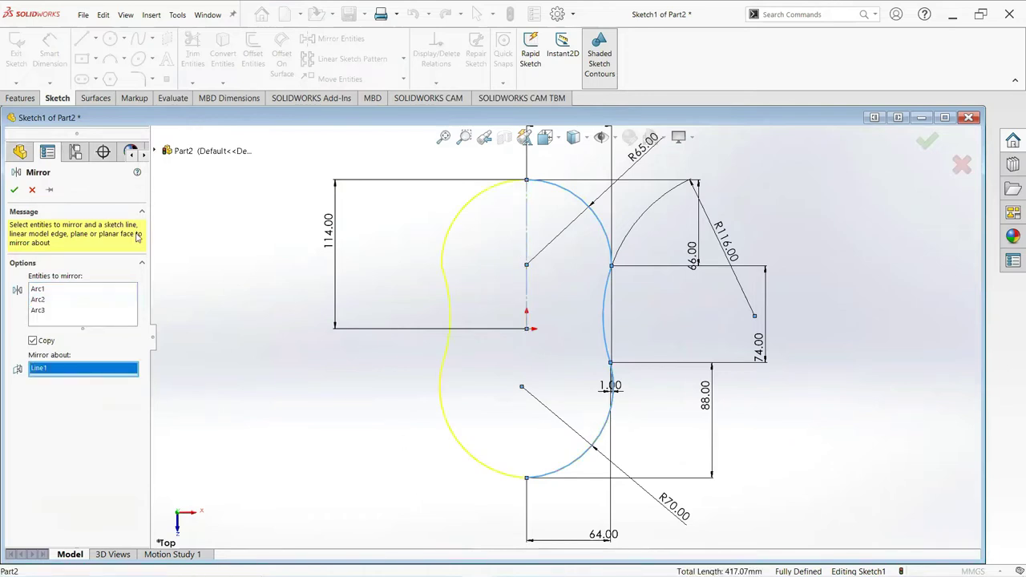
Accept the mirror and delete the 74 and 66 mm dimensions.
{"action": "left_click", "coordinate": [13, 190]}
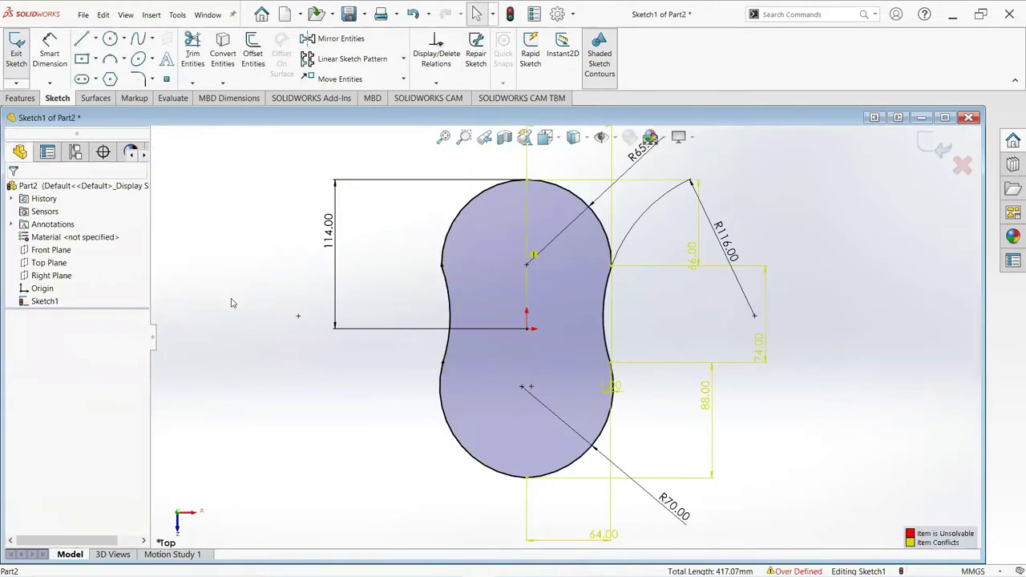
{"action": "scroll", "coordinate": [573, 369], "scroll_direction": "up", "scroll_amount": 2}
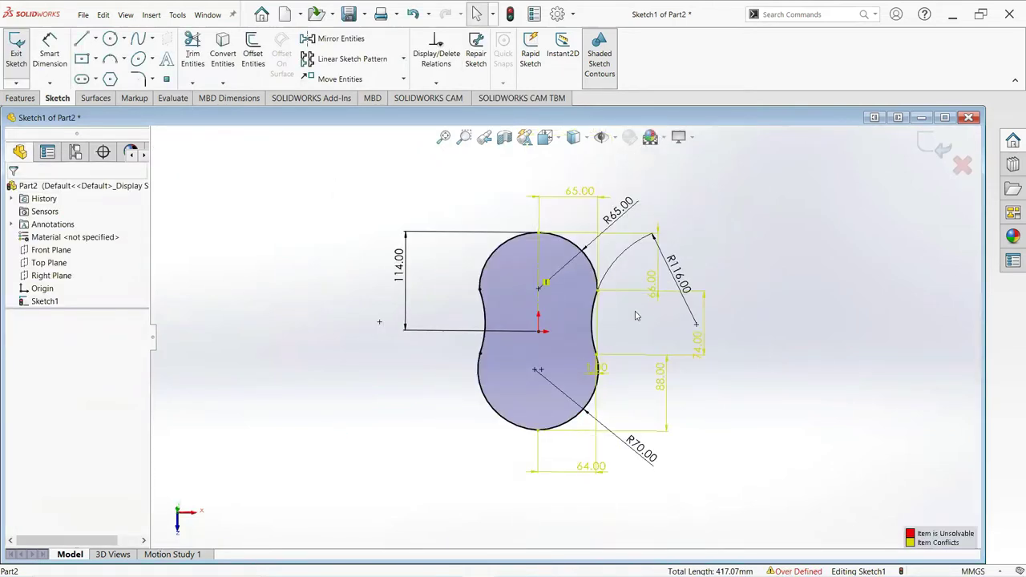
{"action": "left_click", "coordinate": [641, 297]}
{"action": "right_click", "coordinate": [641, 297]}
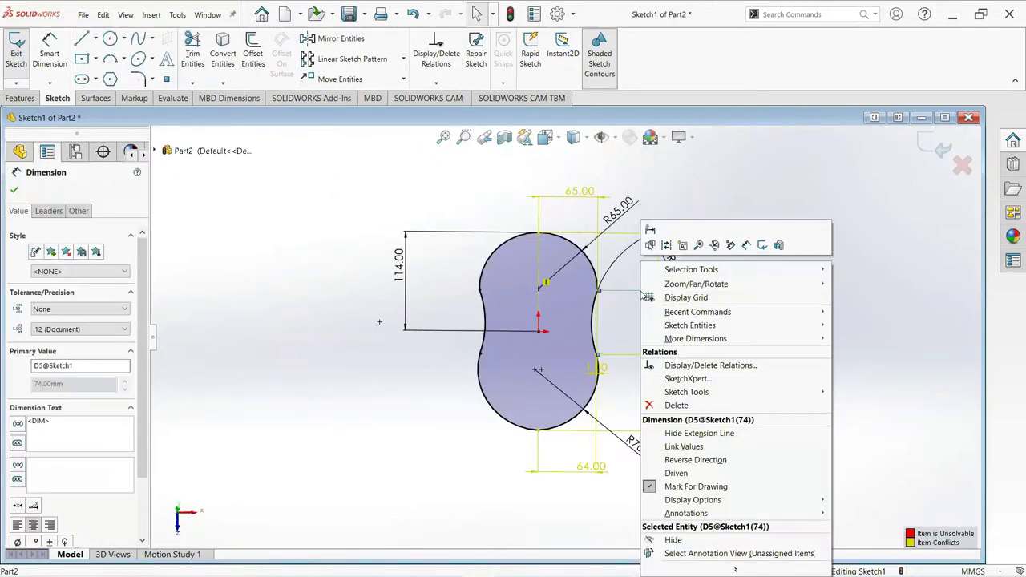
{"action": "left_click", "coordinate": [694, 408]}
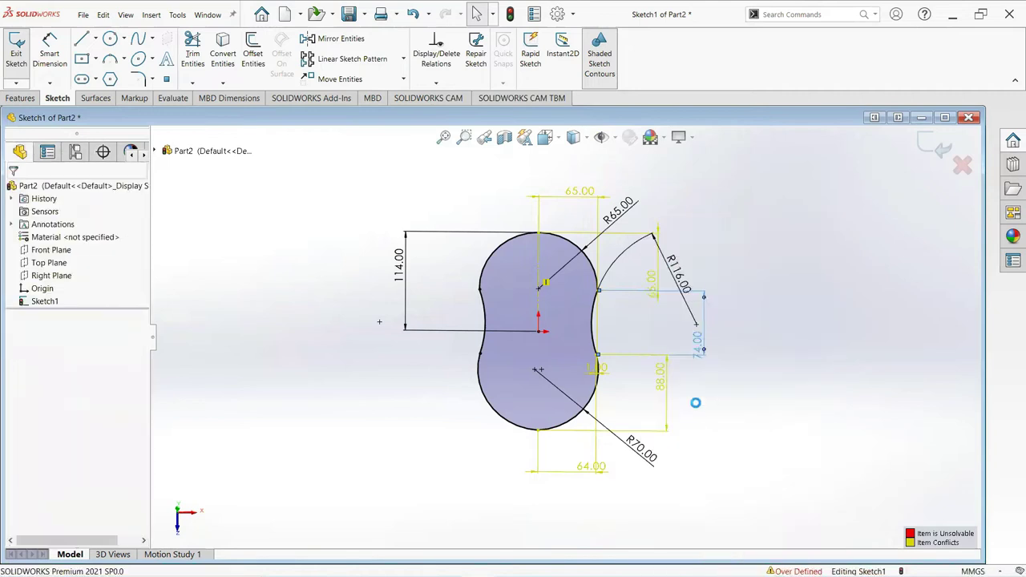
{"action": "right_click", "coordinate": [645, 293]}
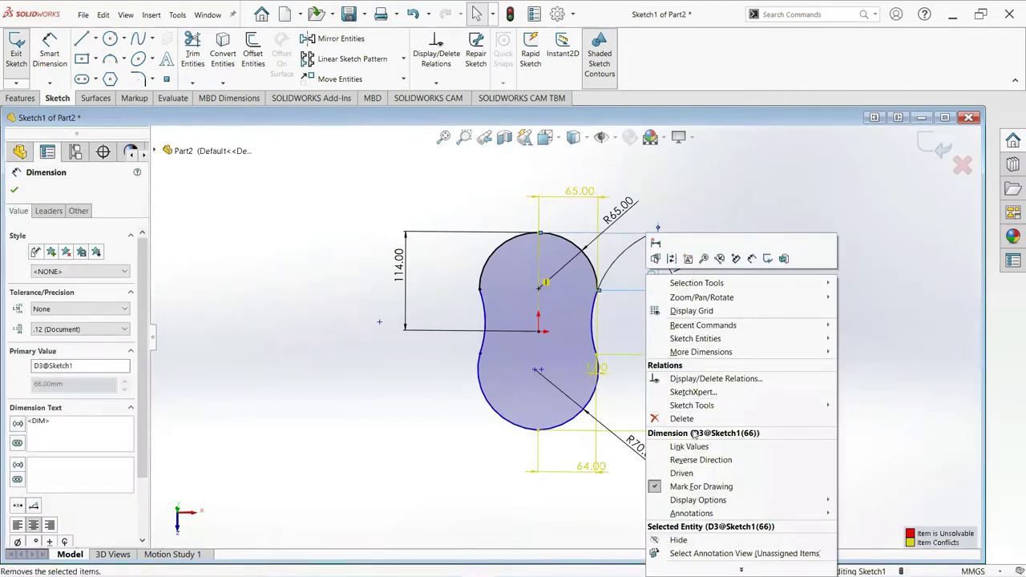
{"action": "left_click", "coordinate": [683, 415]}
Delete the 88 and 64 mm dimensions.
{"action": "left_click", "coordinate": [656, 432]}
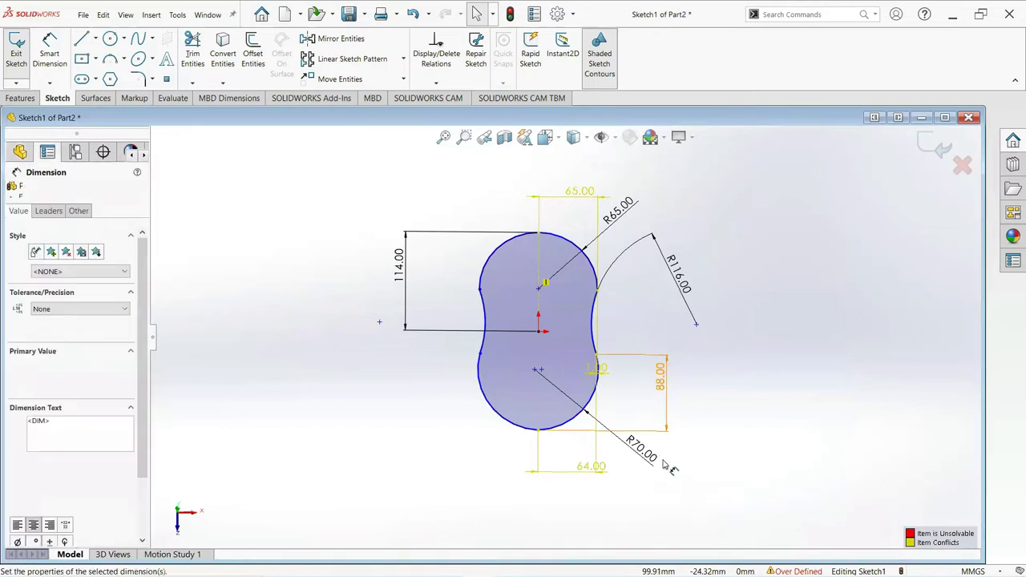
{"action": "right_click", "coordinate": [655, 431]}
{"action": "left_click", "coordinate": [665, 405]}
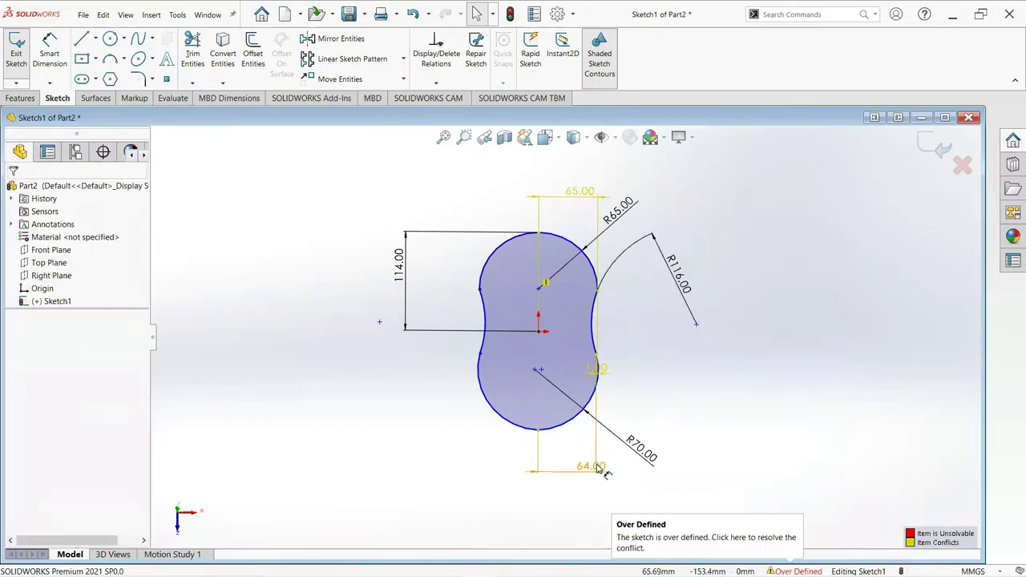
{"action": "left_click", "coordinate": [600, 466]}
{"action": "right_click", "coordinate": [600, 466]}
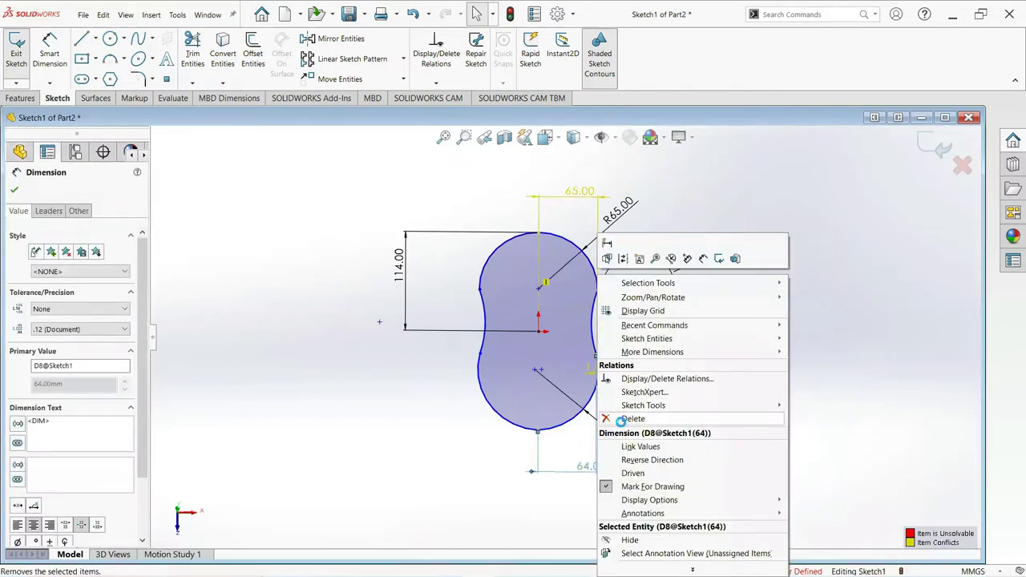
{"action": "left_click", "coordinate": [619, 416]}
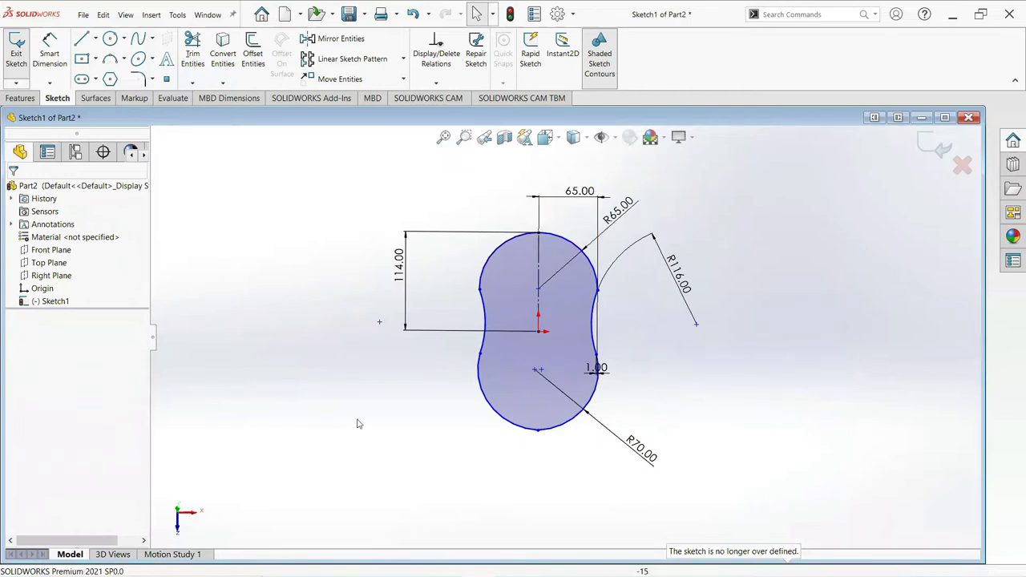
Create Surface-Extrude1 from the peanut outline with a 100 mm Blind depth.
{"action": "left_click", "coordinate": [96, 97]}
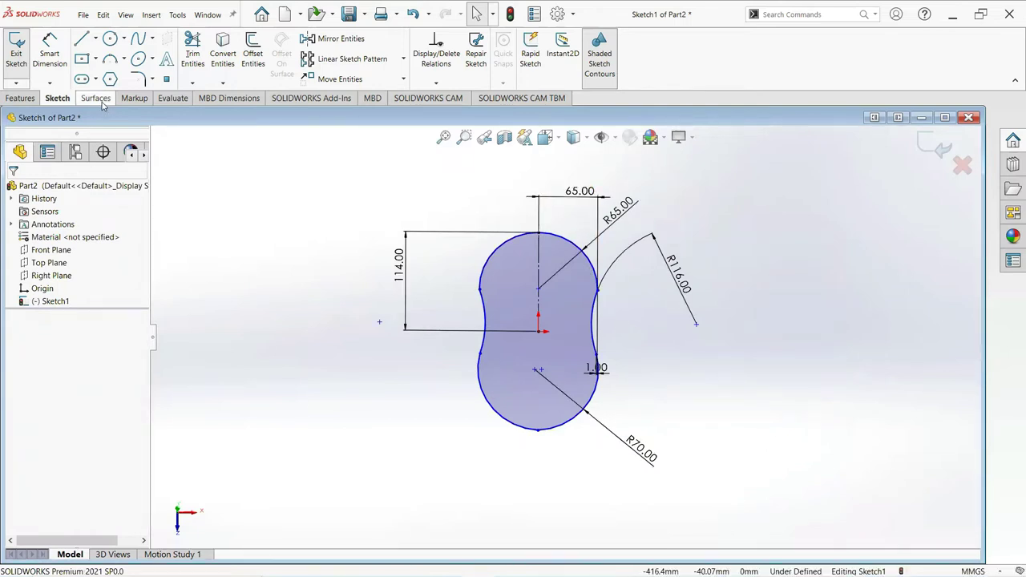
{"action": "left_click", "coordinate": [17, 66]}
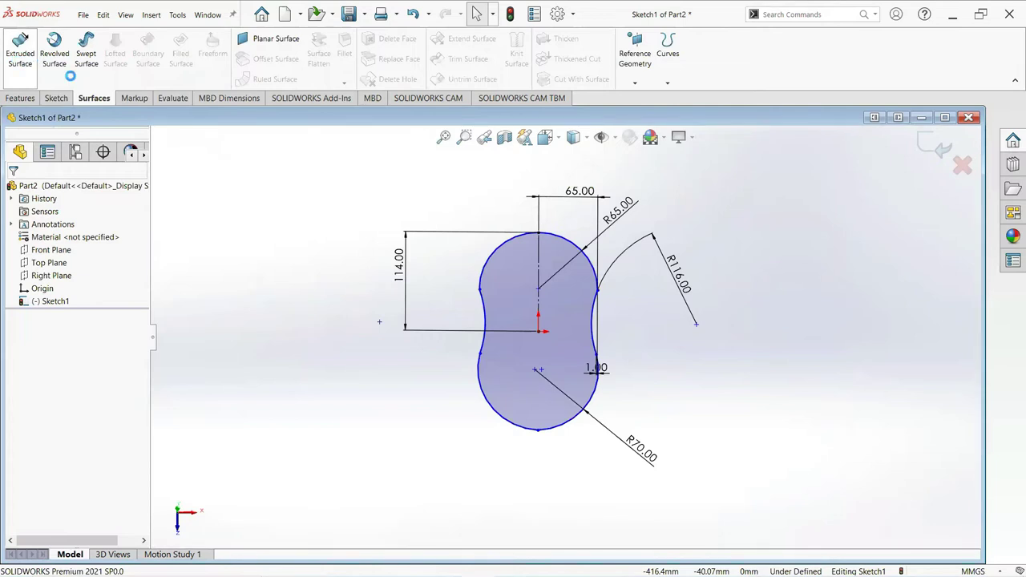
{"action": "middle_click_drag", "start_coordinate": [547, 437], "coordinate": [513, 355]}
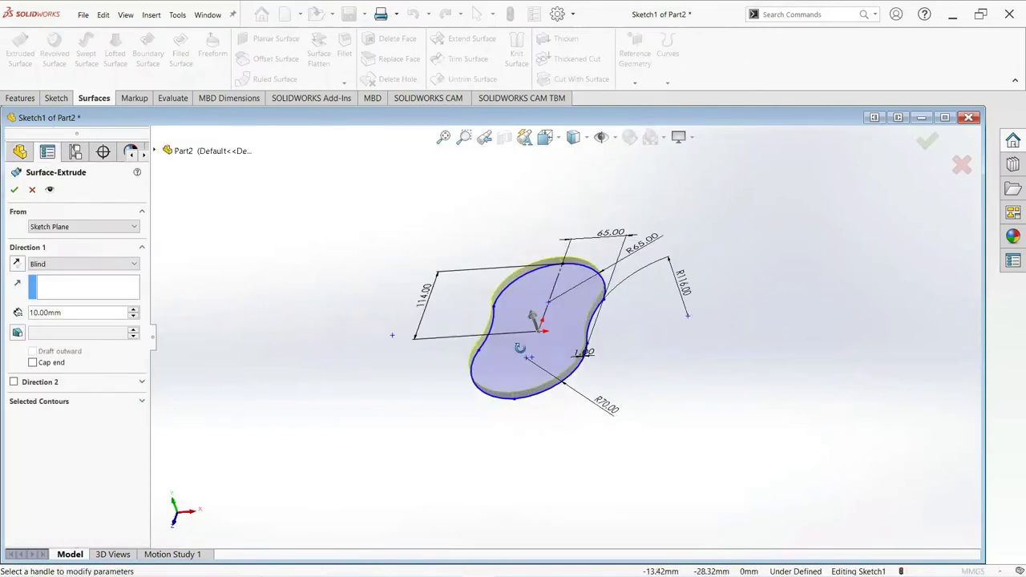
{"action": "left_click", "coordinate": [541, 324]}
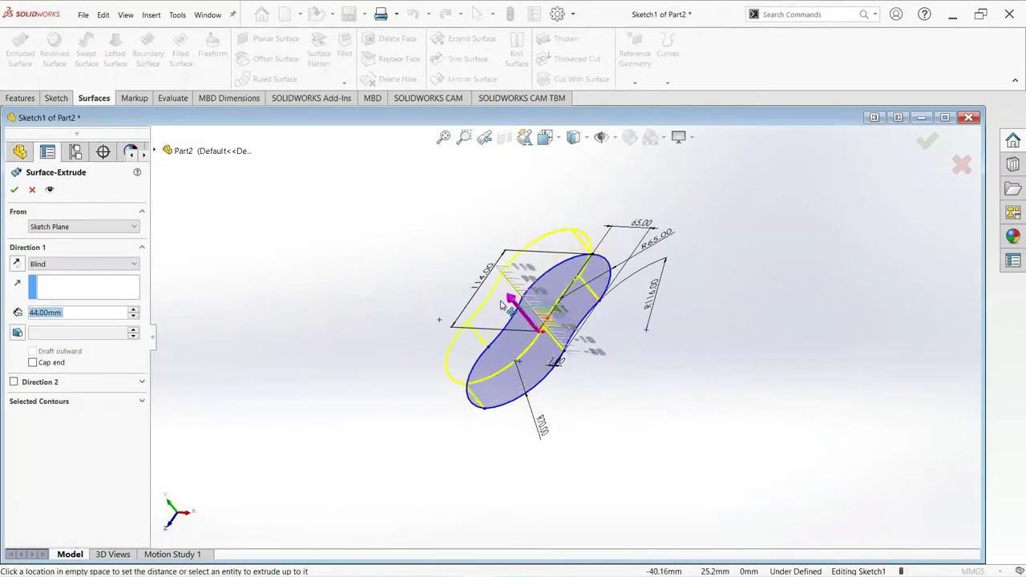
{"action": "left_click", "coordinate": [401, 271]}
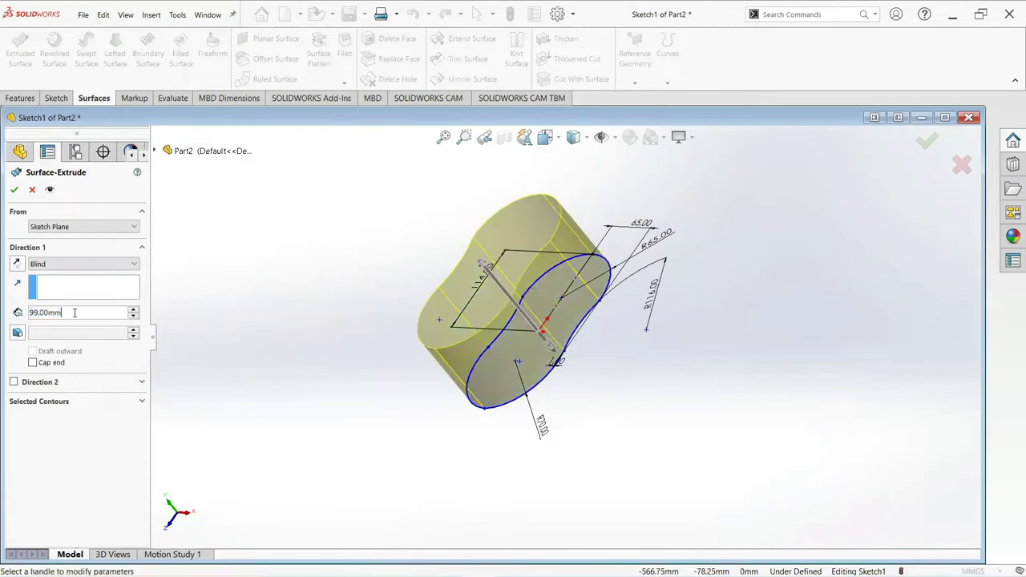
{"action": "type", "text": "100"}
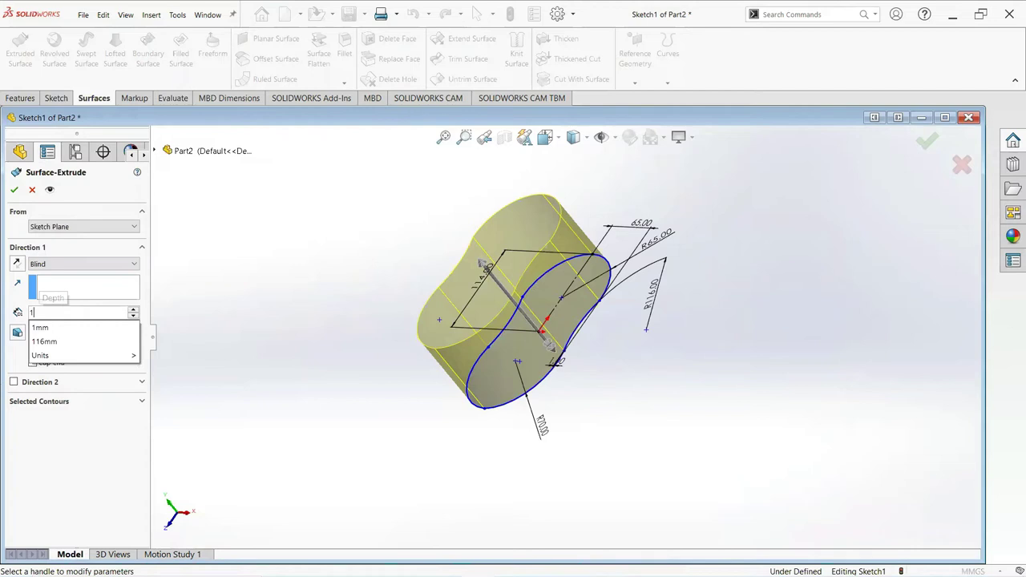
{"action": "key", "text": "Return"}
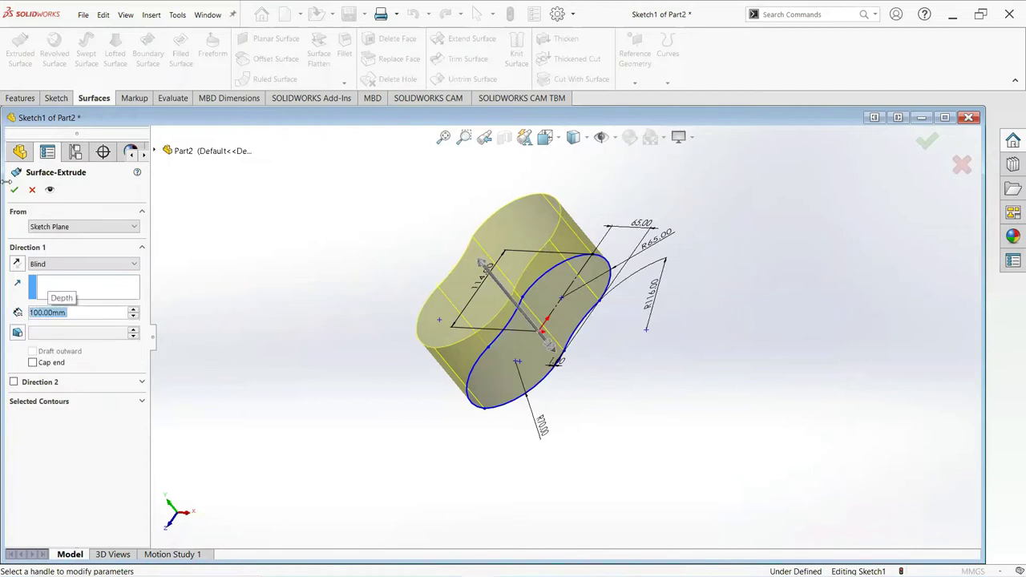
{"action": "left_click", "coordinate": [14, 190]}
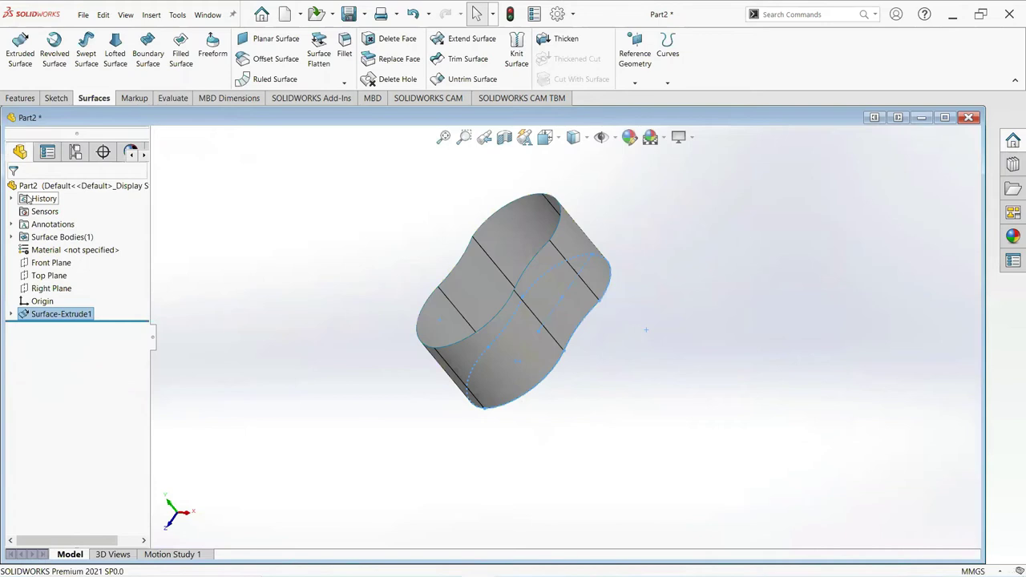
Open a new sketch (Sketch2) on the Right Plane, with the view turned side-on to the surface.
{"action": "middle_click_drag", "start_coordinate": [405, 335], "coordinate": [387, 410]}
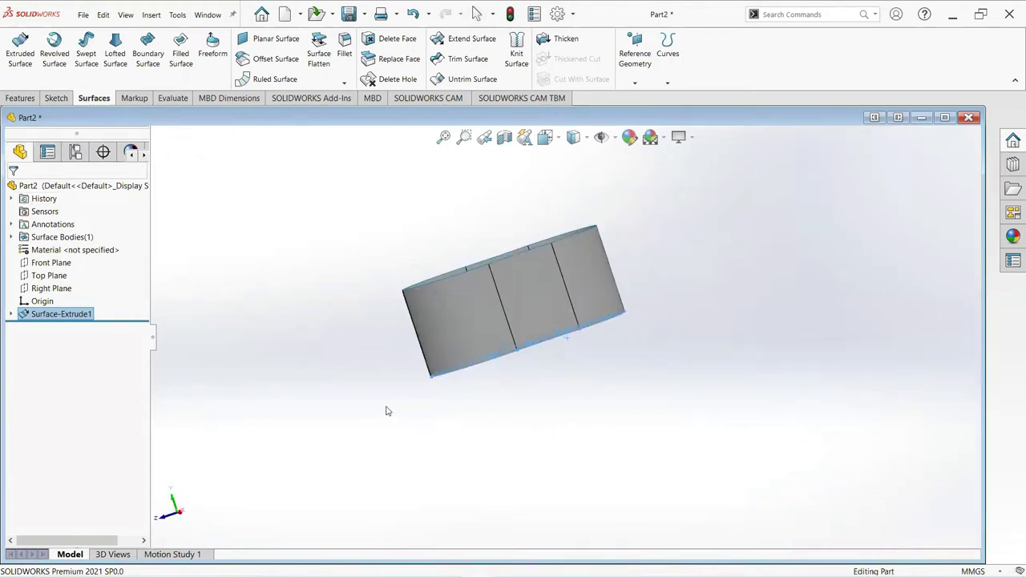
{"action": "left_click", "coordinate": [60, 263]}
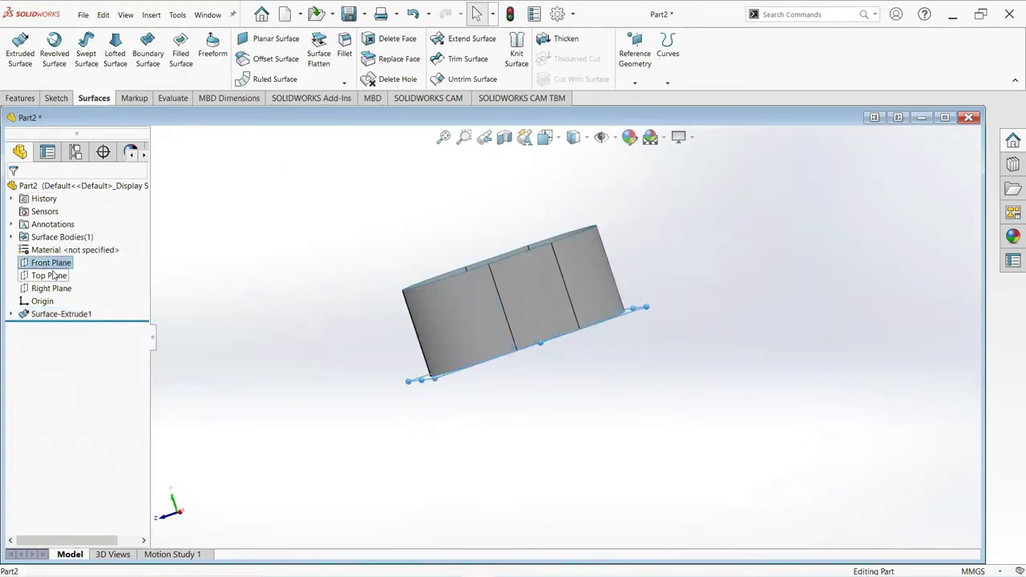
{"action": "left_click", "coordinate": [48, 276]}
{"action": "left_click", "coordinate": [52, 289]}
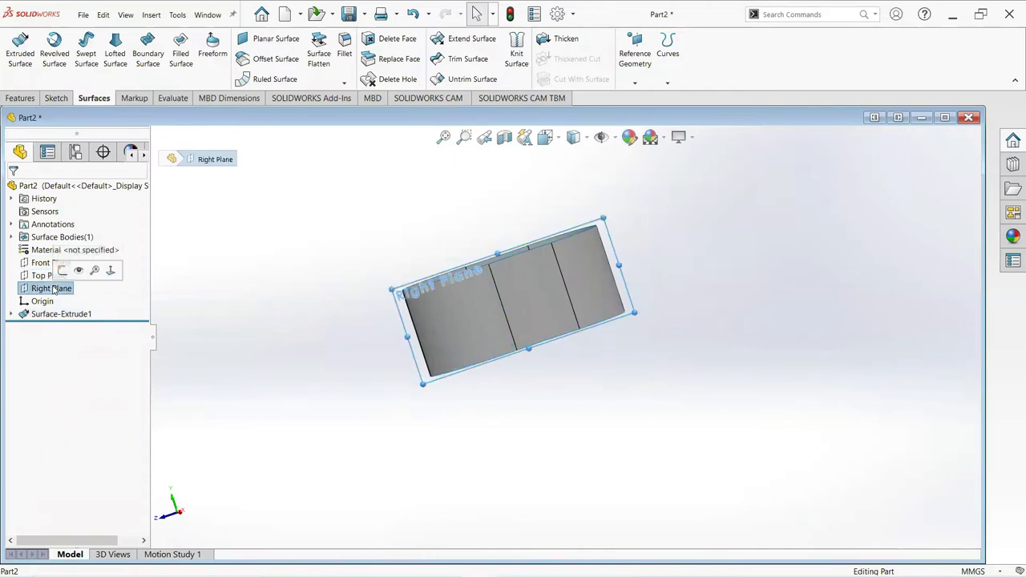
{"action": "right_click", "coordinate": [54, 289]}
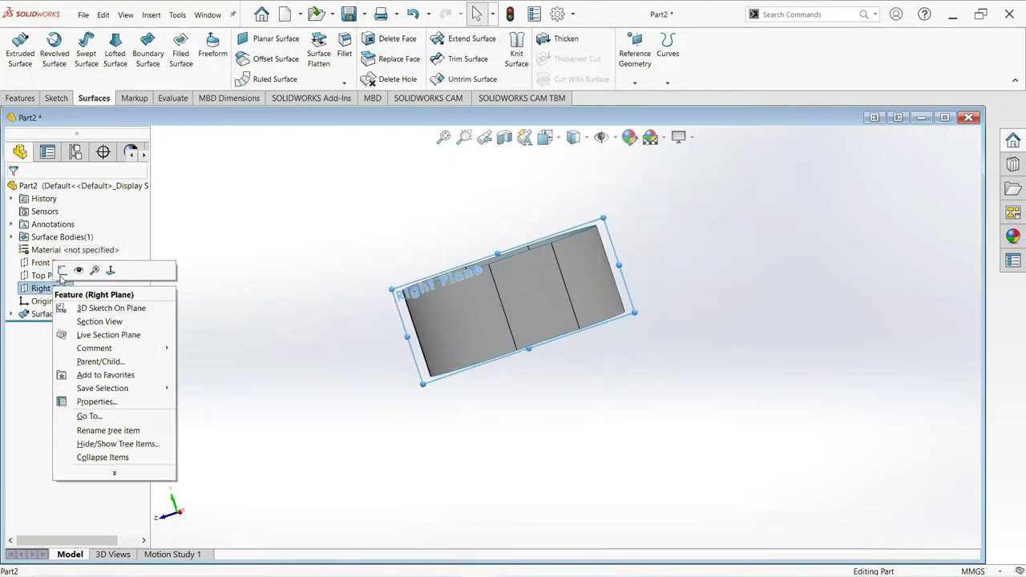
{"action": "left_click", "coordinate": [62, 271]}
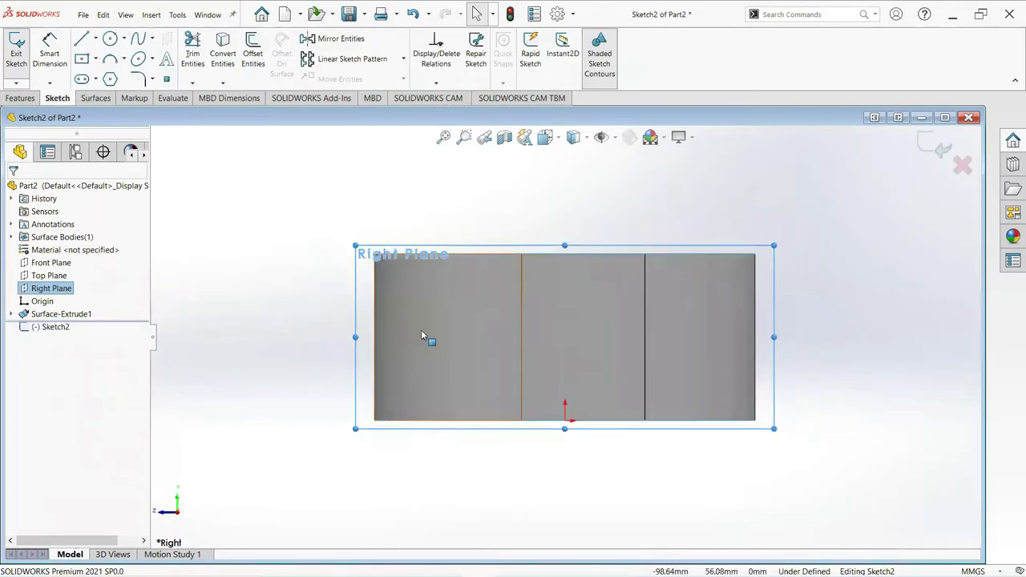
Draw a vertical line rising from the extruded surface's bottom-left corner.
{"action": "left_click", "coordinate": [81, 38]}
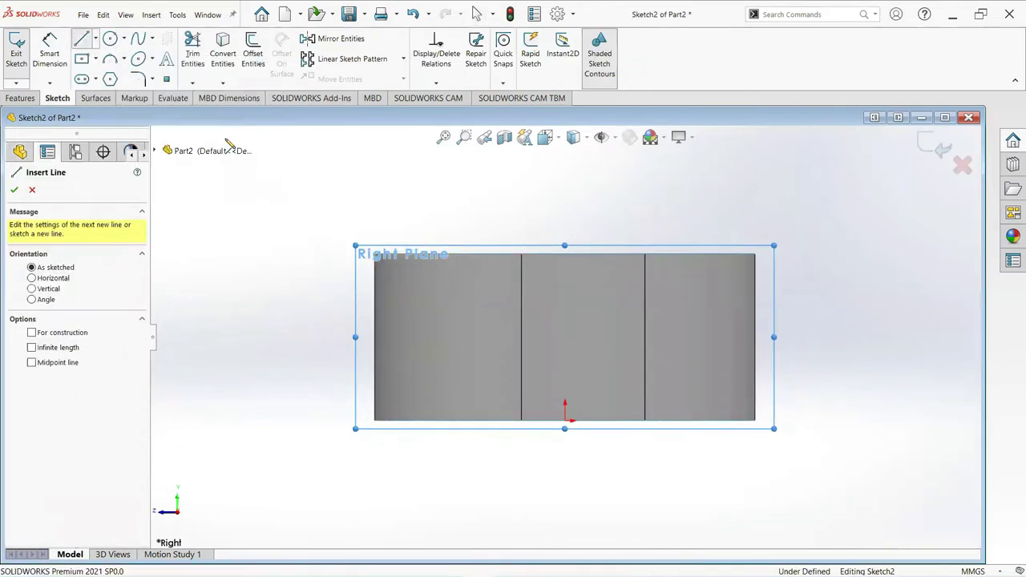
{"action": "left_click", "coordinate": [375, 421]}
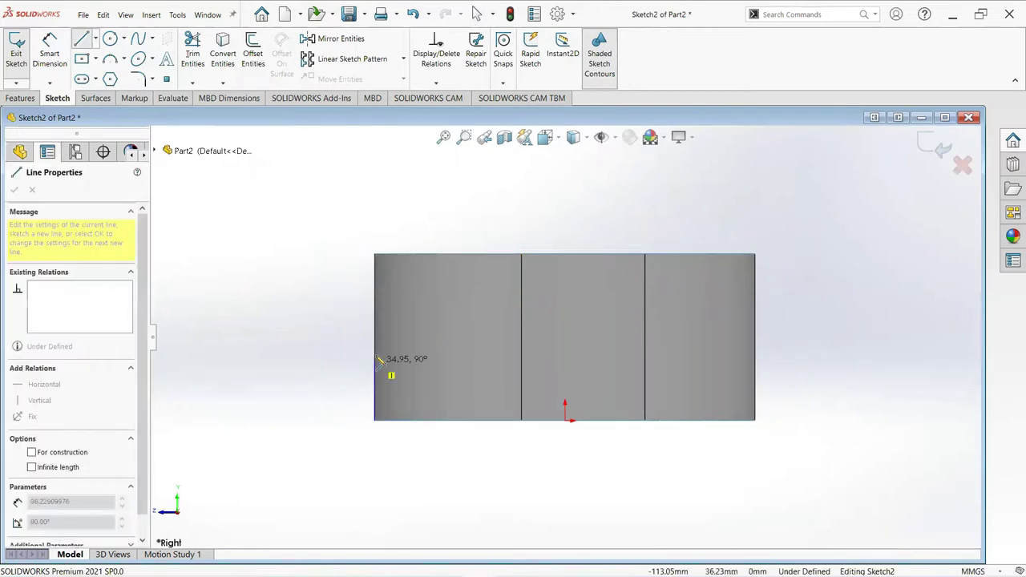
{"action": "left_click", "coordinate": [378, 354]}
{"action": "right_click", "coordinate": [378, 354]}
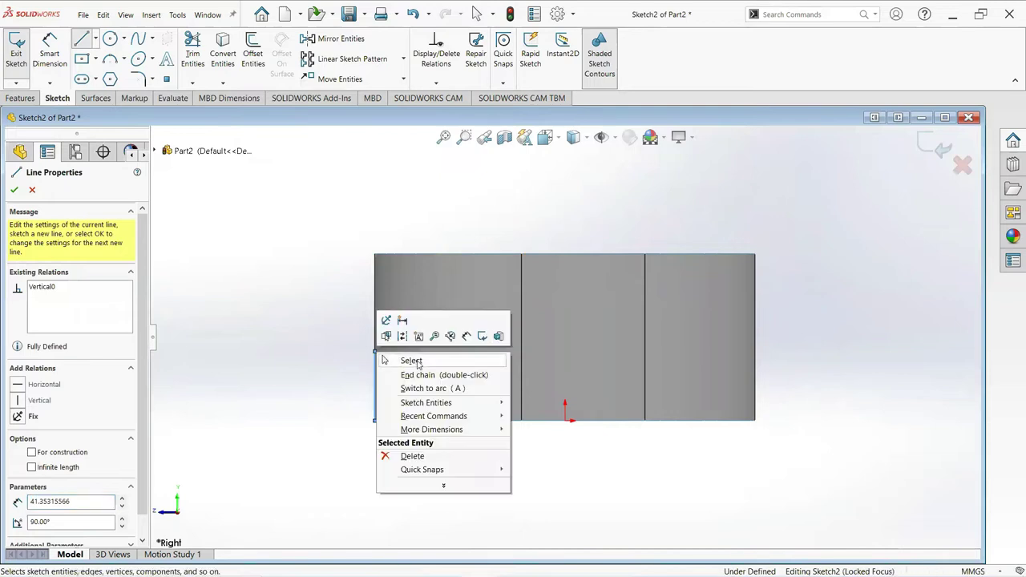
{"action": "left_click", "coordinate": [414, 358]}
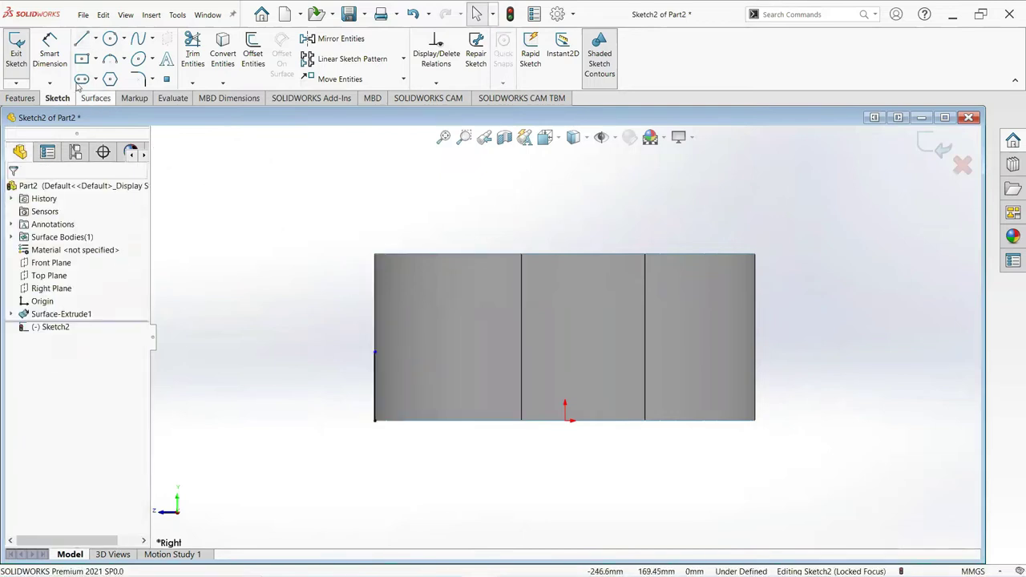
Dimension the vertical line's height to 28 mm.
{"action": "left_click", "coordinate": [50, 57]}
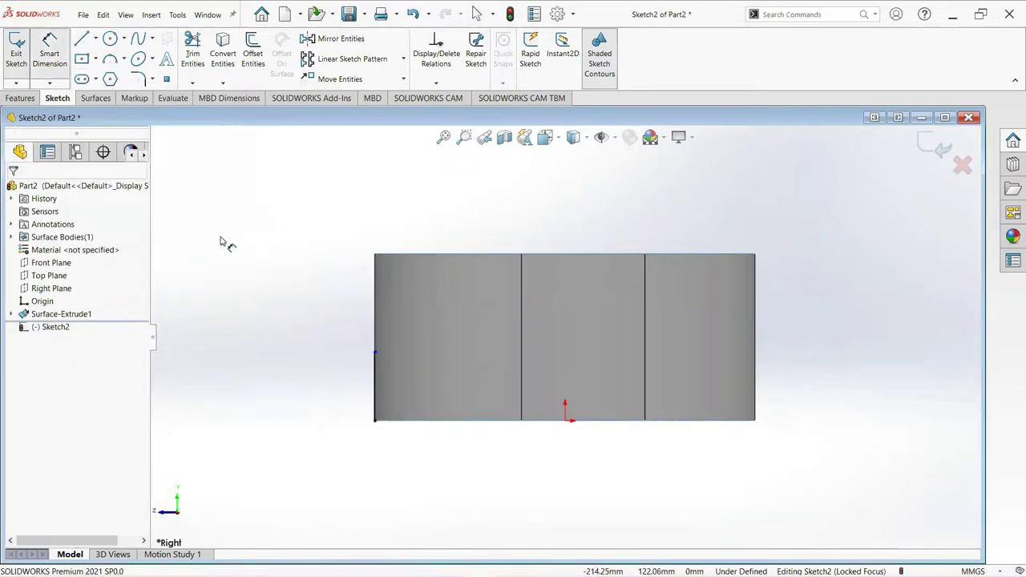
{"action": "left_click", "coordinate": [375, 388]}
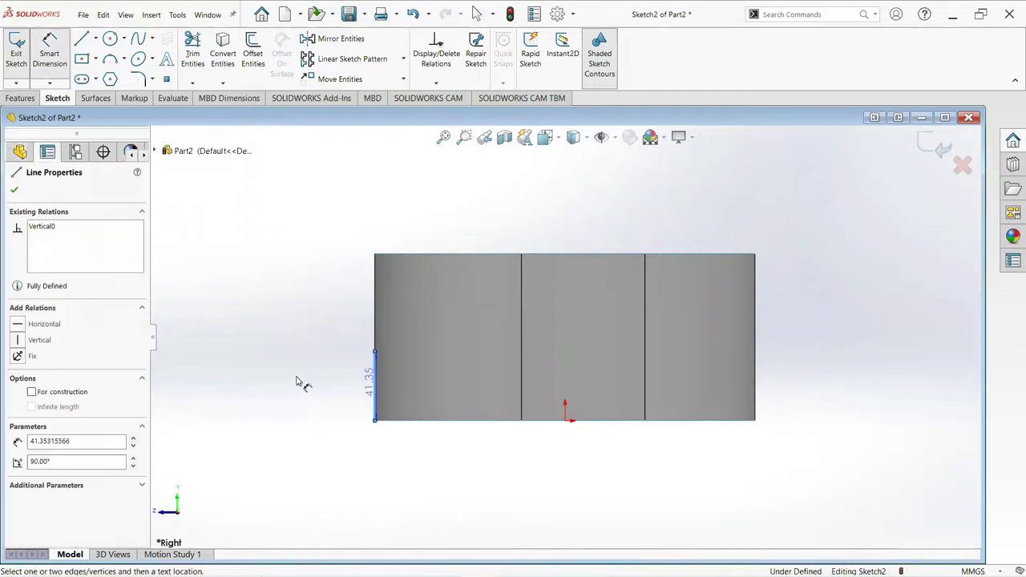
{"action": "left_click", "coordinate": [280, 369]}
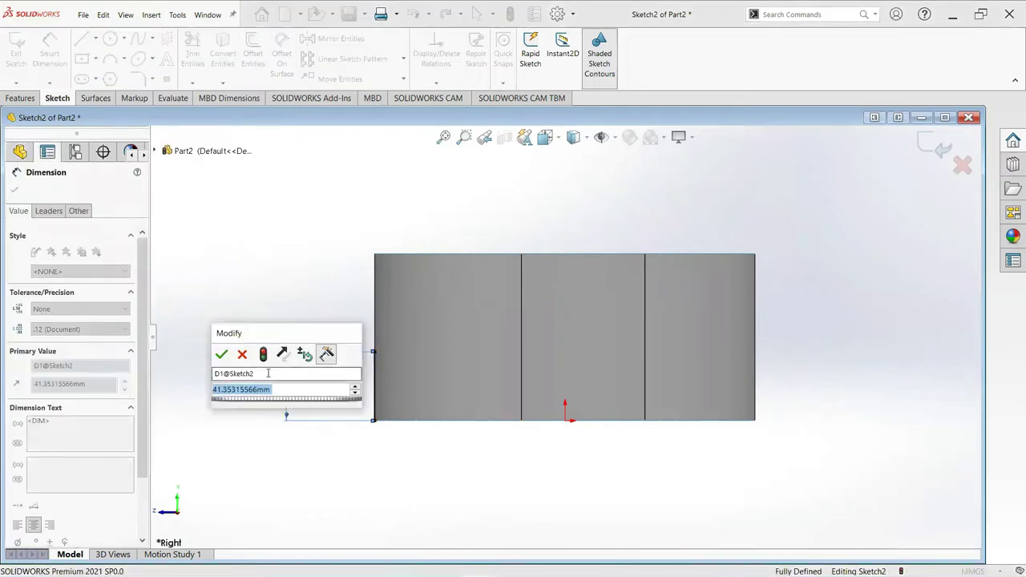
{"action": "type", "text": "28"}
{"action": "key", "text": "Return"}
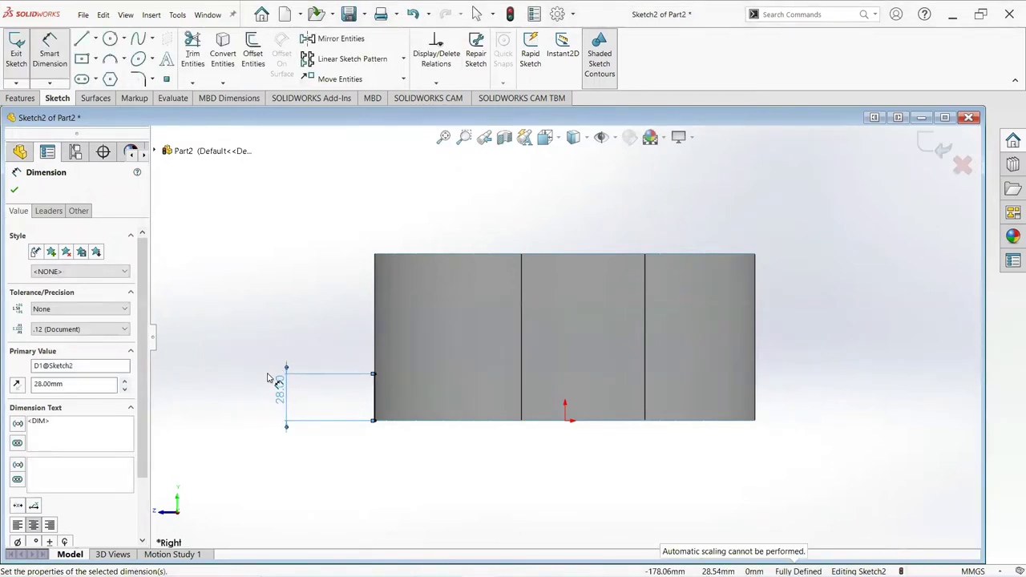
{"action": "left_click", "coordinate": [14, 191]}
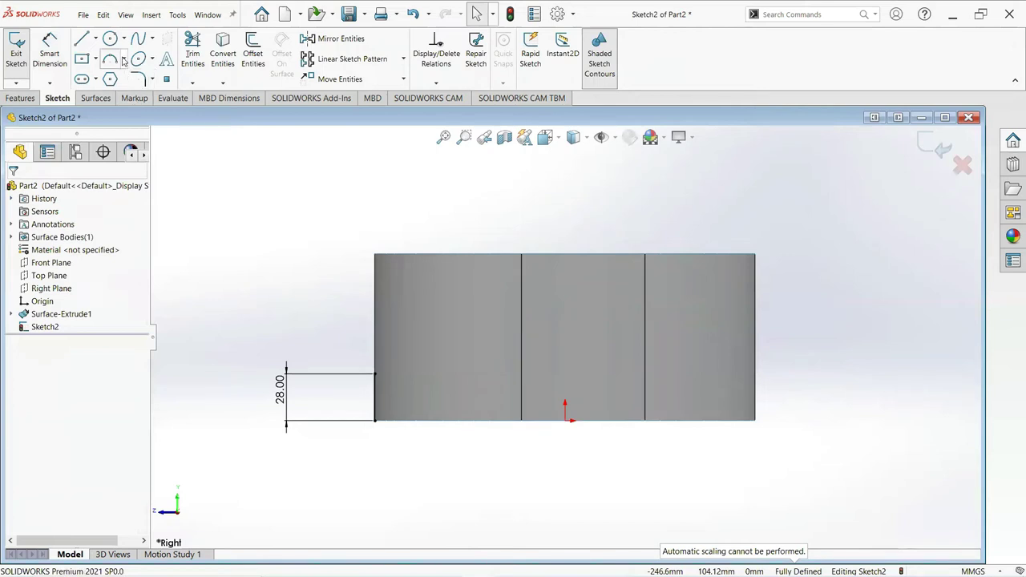
Draw a three-point arc from the line's top across to the right.
{"action": "left_click", "coordinate": [124, 60]}
{"action": "left_click", "coordinate": [136, 103]}
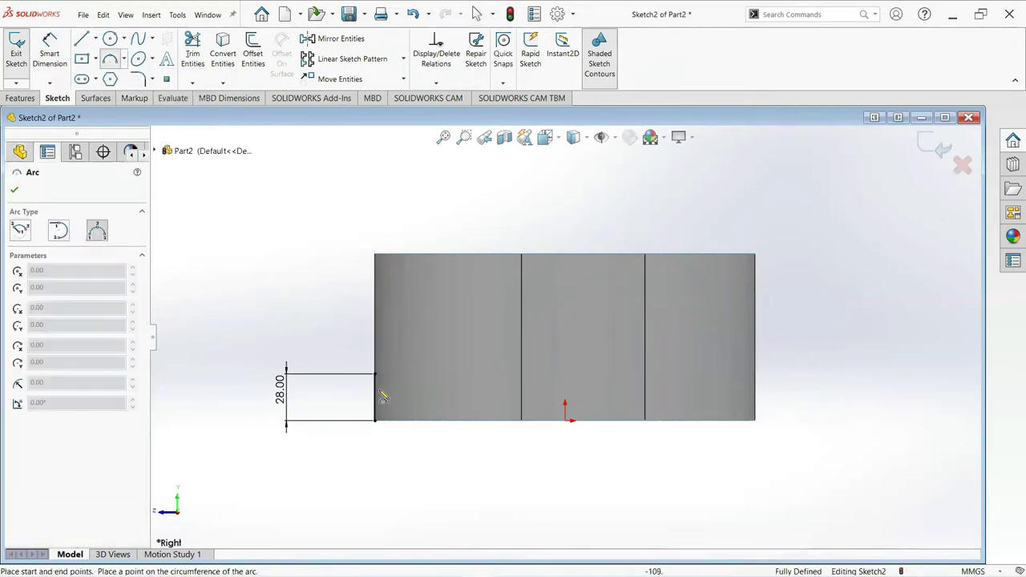
{"action": "left_click", "coordinate": [374, 374]}
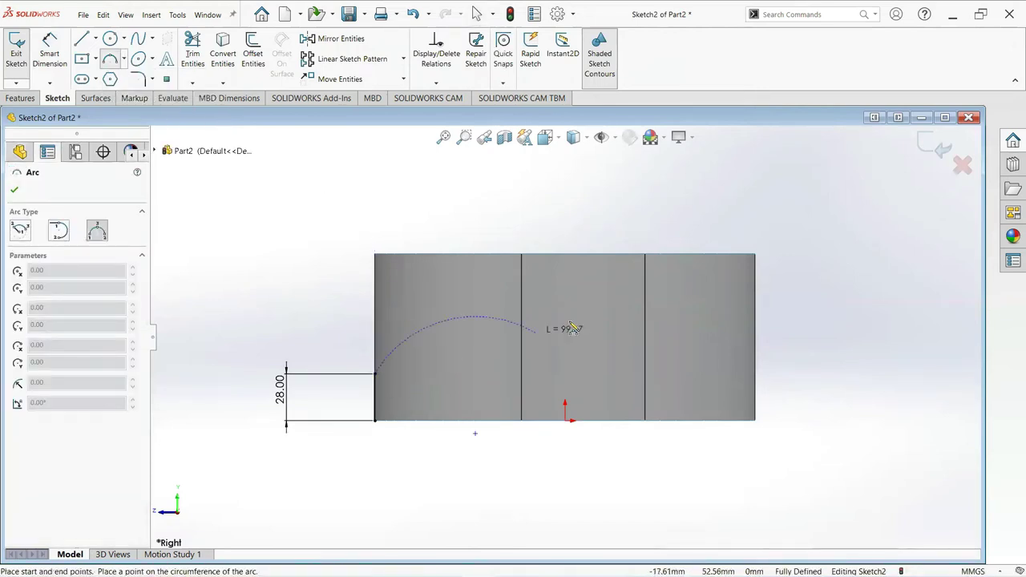
{"action": "left_click", "coordinate": [636, 319]}
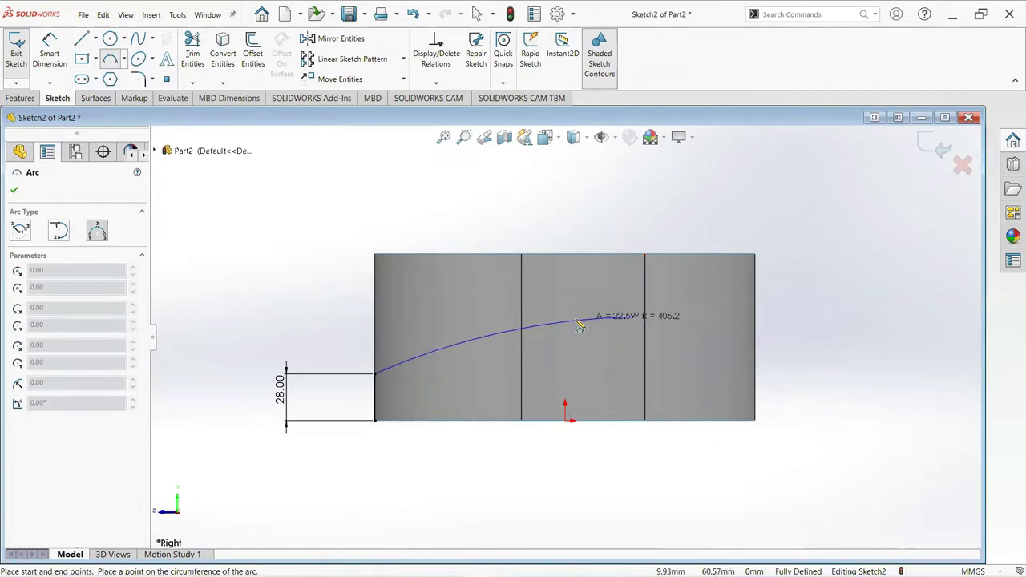
{"action": "left_click", "coordinate": [570, 322]}
{"action": "right_click", "coordinate": [569, 322]}
{"action": "left_click", "coordinate": [590, 329]}
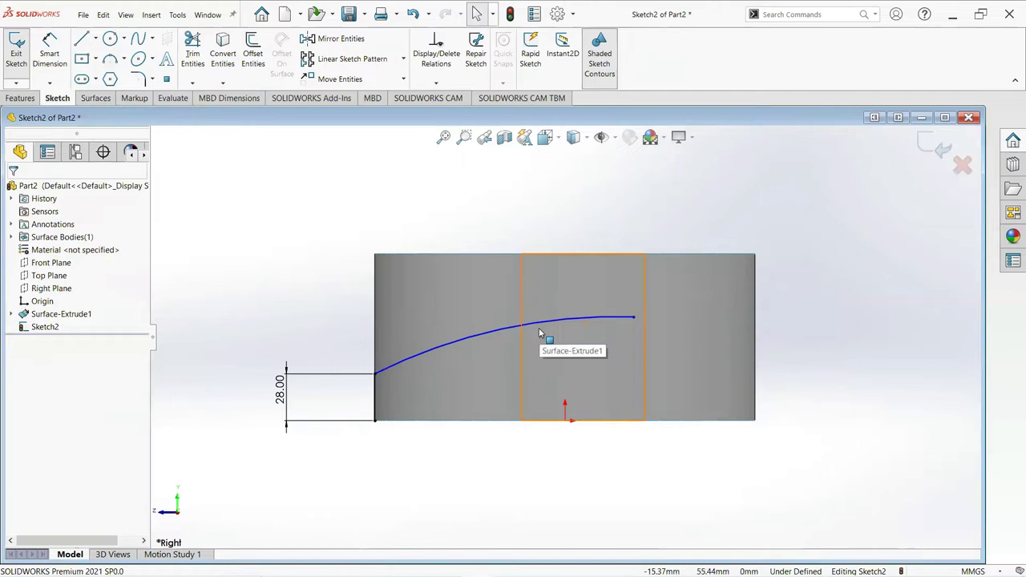
Dimension the arc's endpoints 164 mm apart horizontally and 33 mm apart vertically.
{"action": "left_click", "coordinate": [68, 70]}
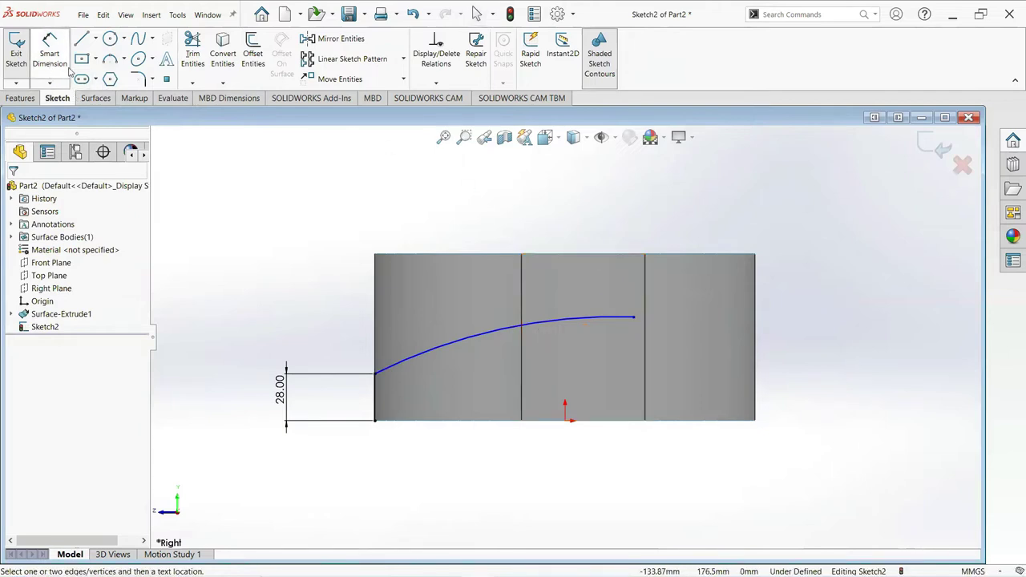
{"action": "left_click", "coordinate": [392, 374]}
{"action": "left_click", "coordinate": [633, 317]}
{"action": "left_click", "coordinate": [609, 231]}
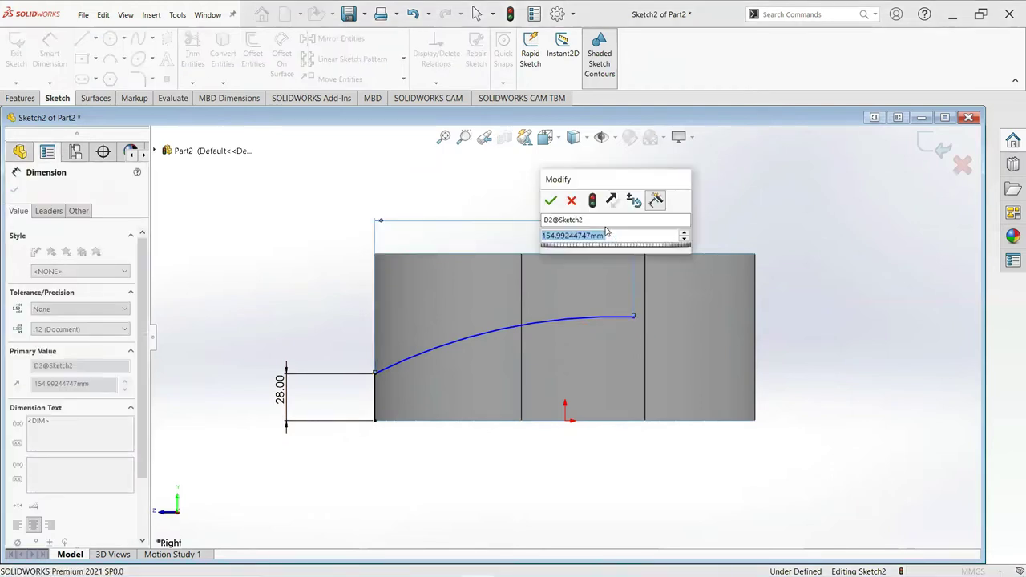
{"action": "type", "text": "1"}
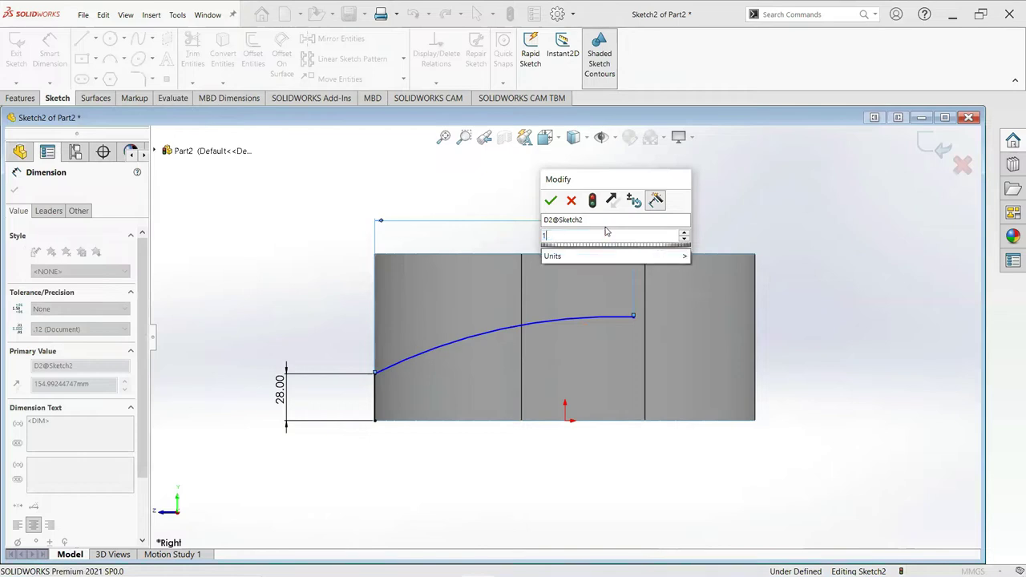
{"action": "type", "text": "6"}
{"action": "key", "text": "Return"}
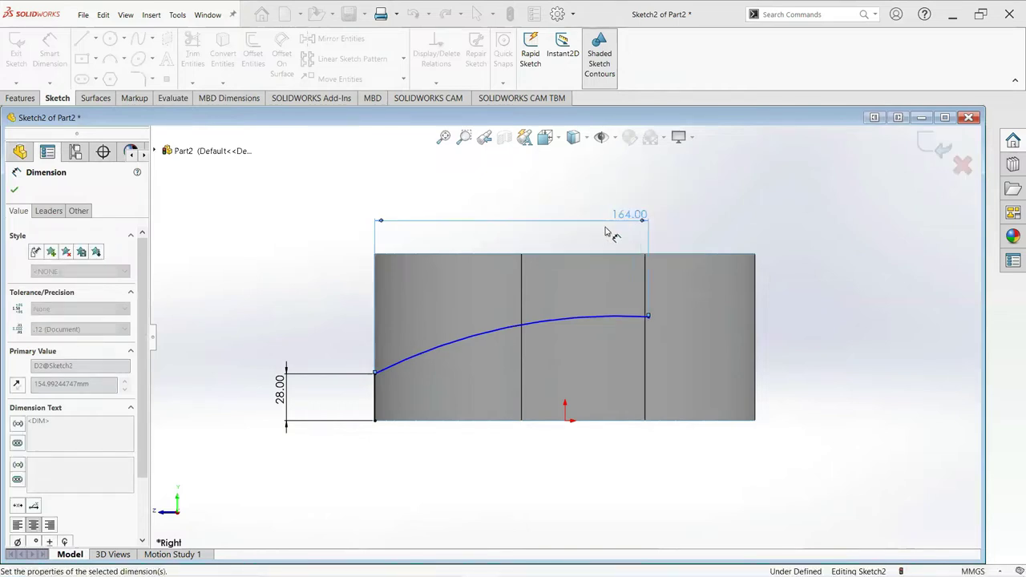
{"action": "left_click", "coordinate": [648, 317]}
{"action": "left_click", "coordinate": [375, 376]}
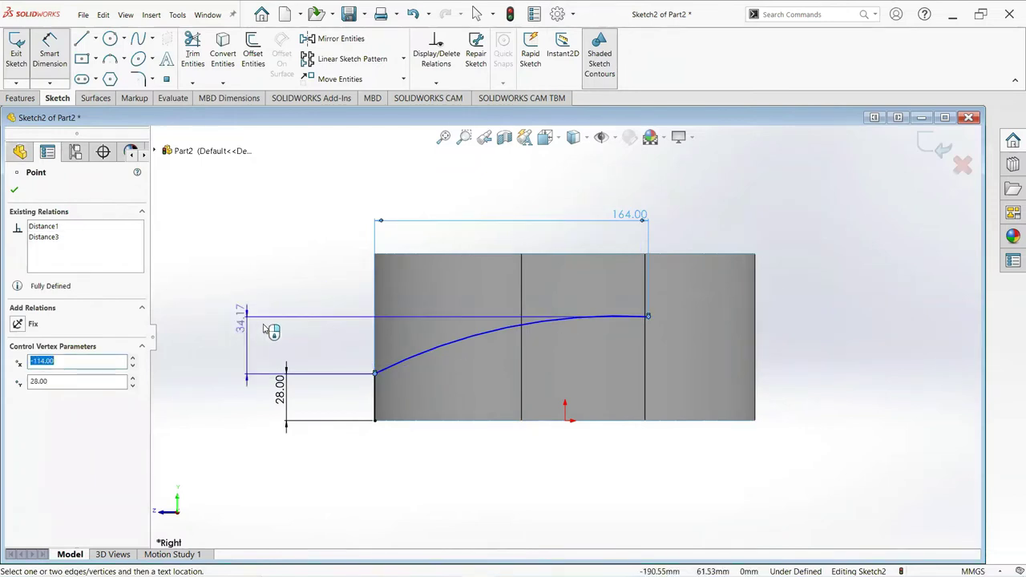
{"action": "left_click", "coordinate": [313, 346]}
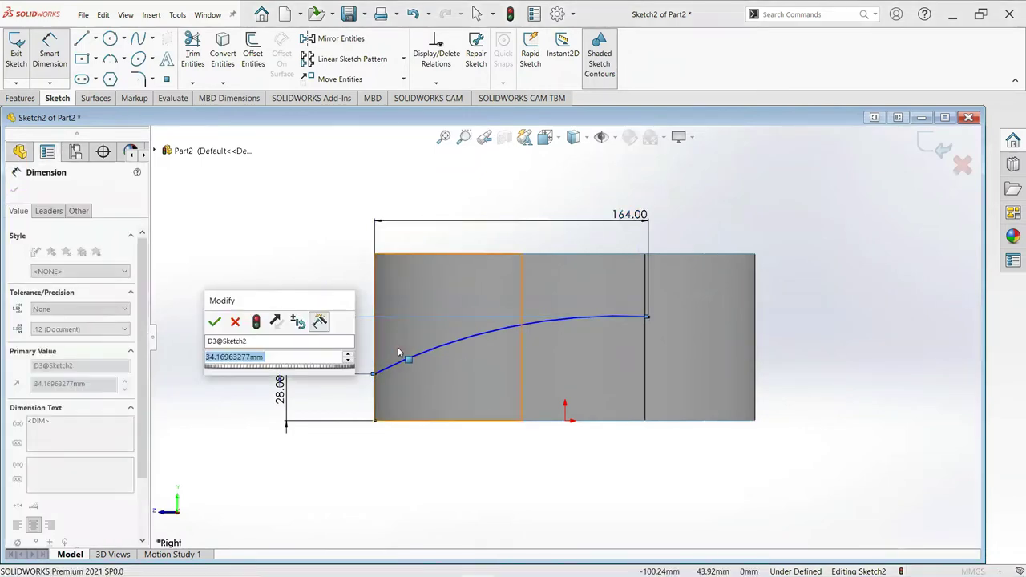
{"action": "type", "text": "33"}
{"action": "key", "text": "Return"}
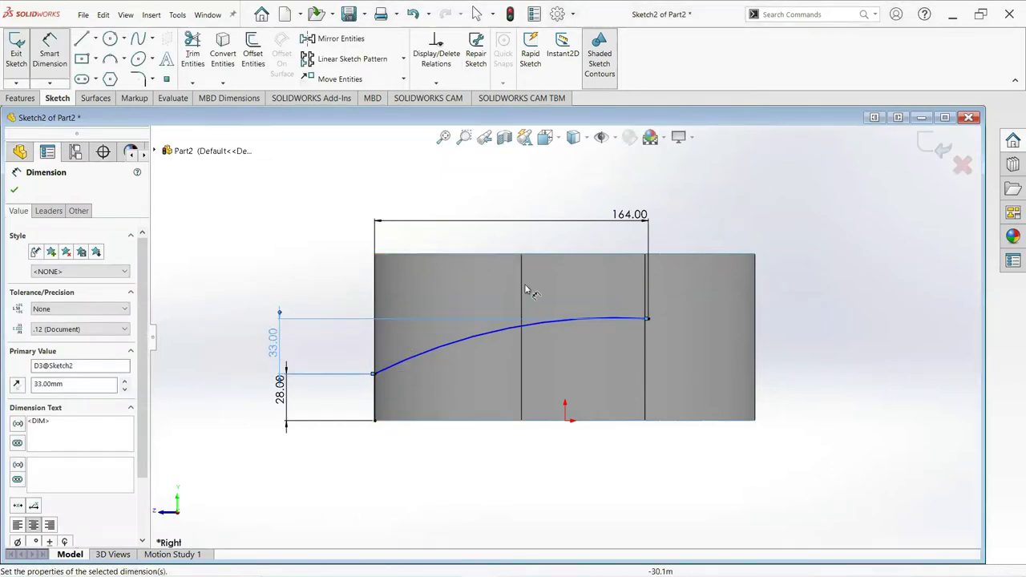
Set the arc's radius to 406 mm.
{"action": "left_click", "coordinate": [510, 329]}
{"action": "left_click", "coordinate": [485, 227]}
{"action": "type", "text": "40"}
{"action": "key", "text": "Return"}
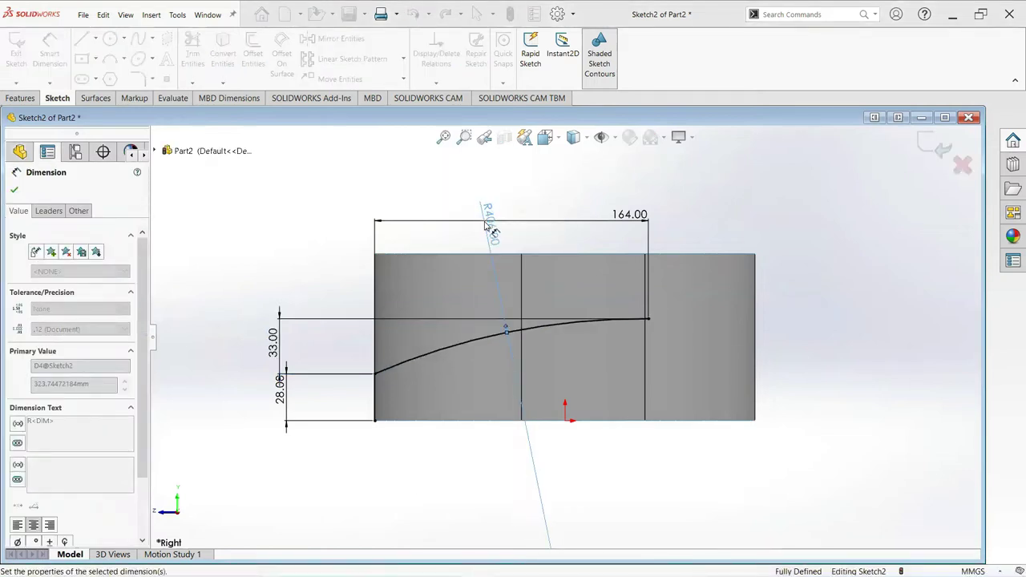
{"action": "left_click", "coordinate": [14, 190]}
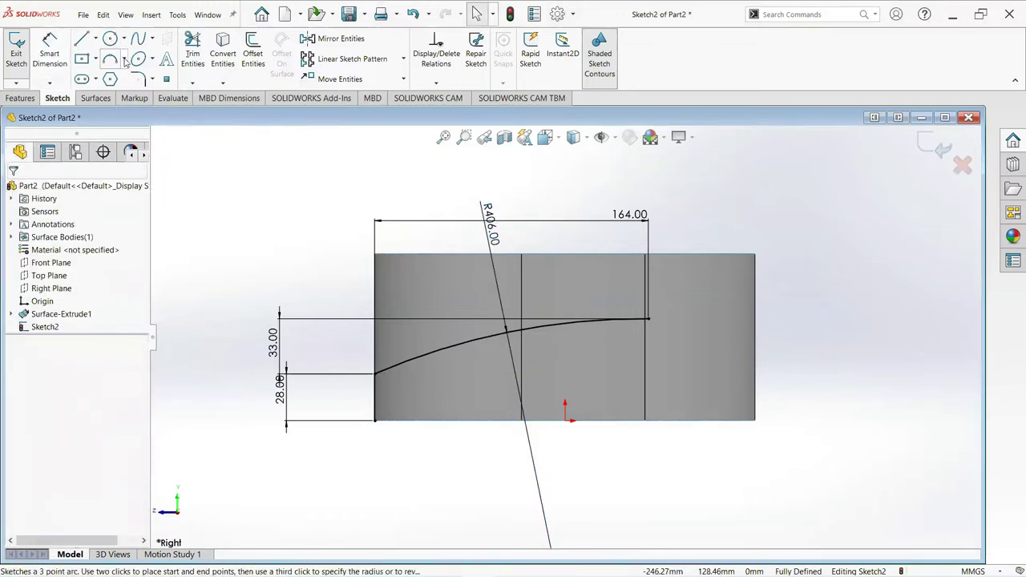
Draw a second three-point arc from the first arc's right end, sloping down to the right.
{"action": "left_click", "coordinate": [124, 60]}
{"action": "left_click", "coordinate": [138, 102]}
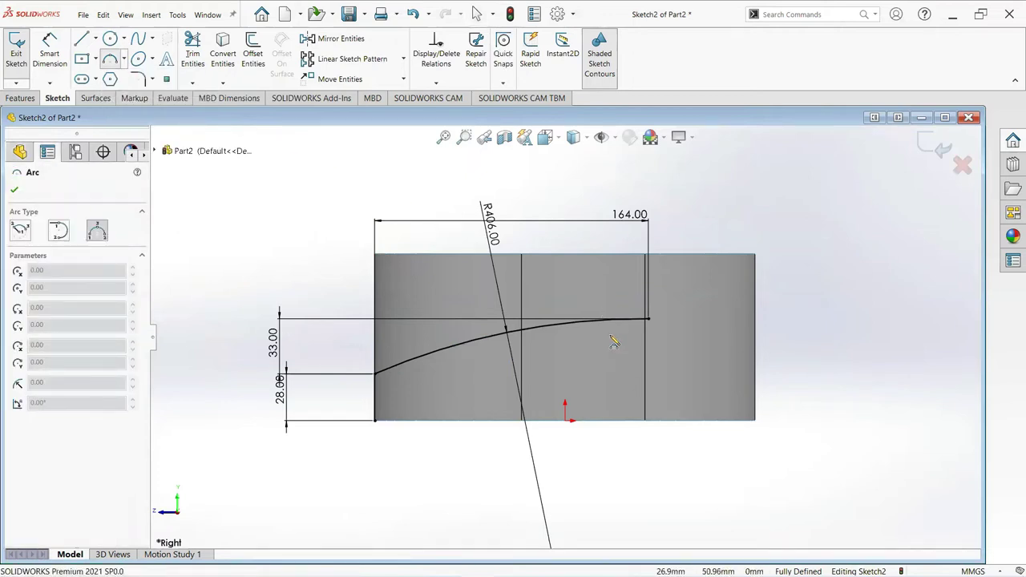
{"action": "left_click", "coordinate": [648, 319]}
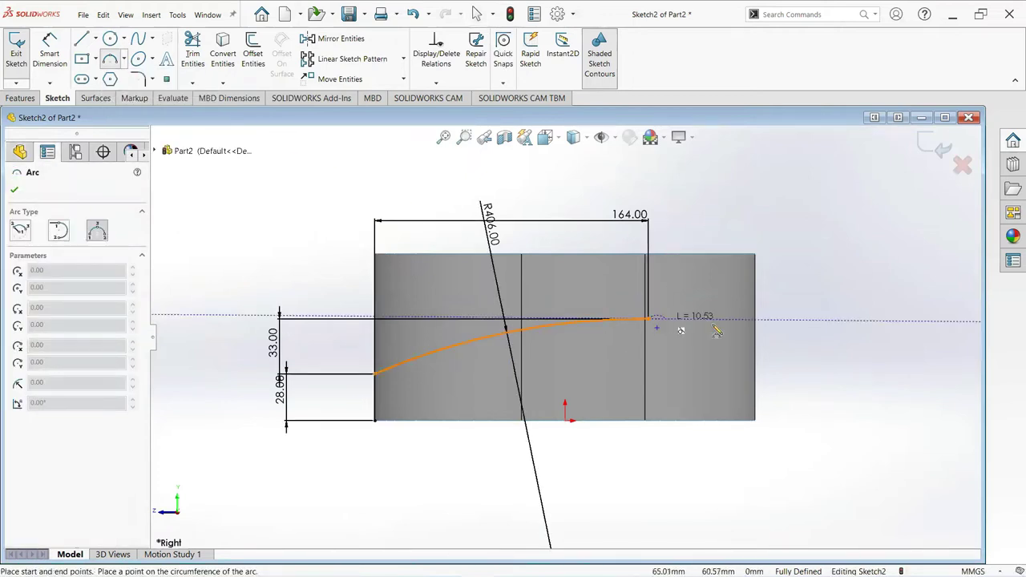
{"action": "left_click", "coordinate": [780, 365]}
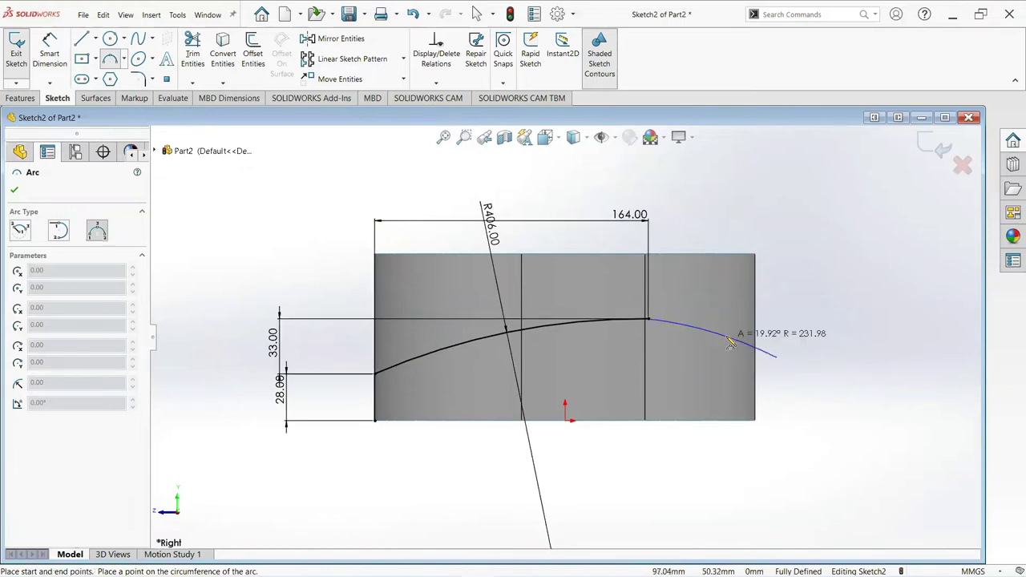
{"action": "right_click", "coordinate": [732, 340]}
{"action": "left_click", "coordinate": [766, 346]}
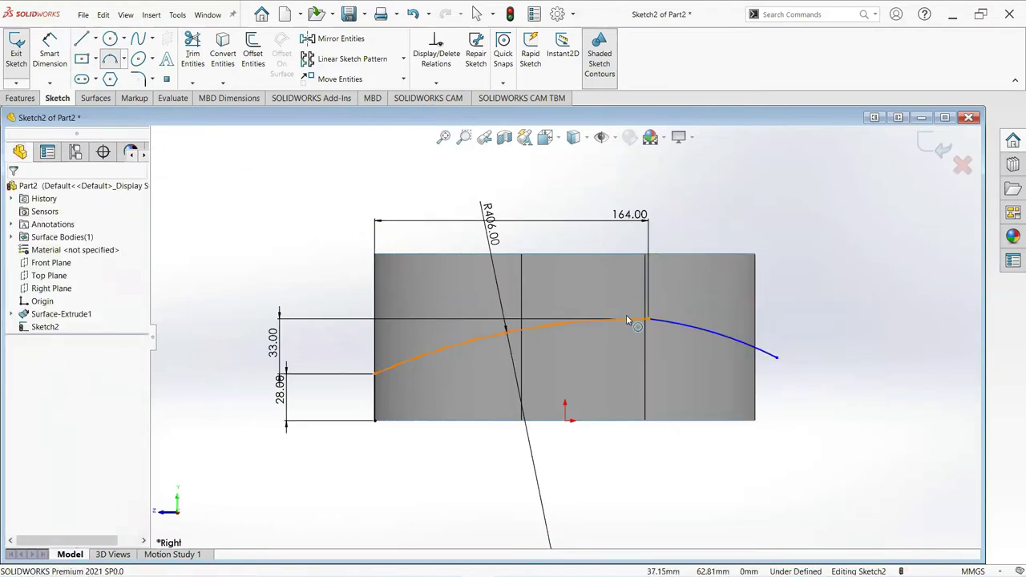
{"action": "left_click", "coordinate": [52, 64]}
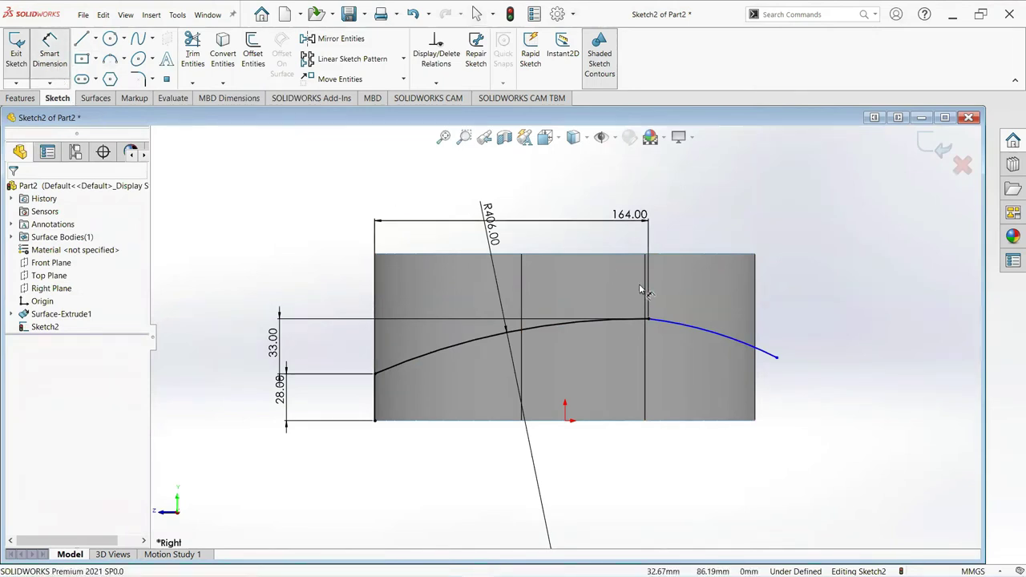
Dimension the second arc's endpoint 66 mm horizontally and 29 mm vertically from the joining point.
{"action": "left_click", "coordinate": [779, 356]}
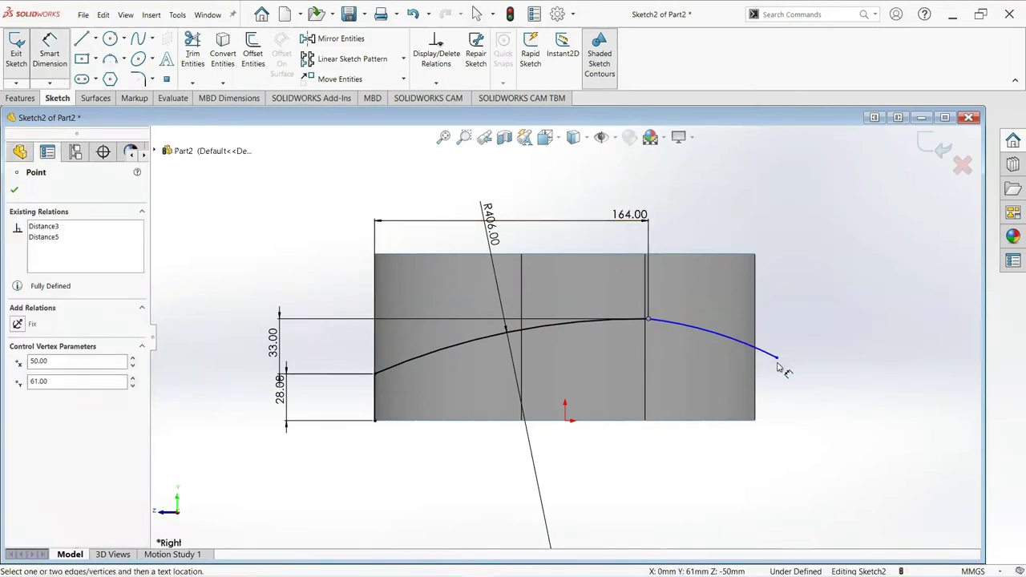
{"action": "left_click", "coordinate": [778, 491]}
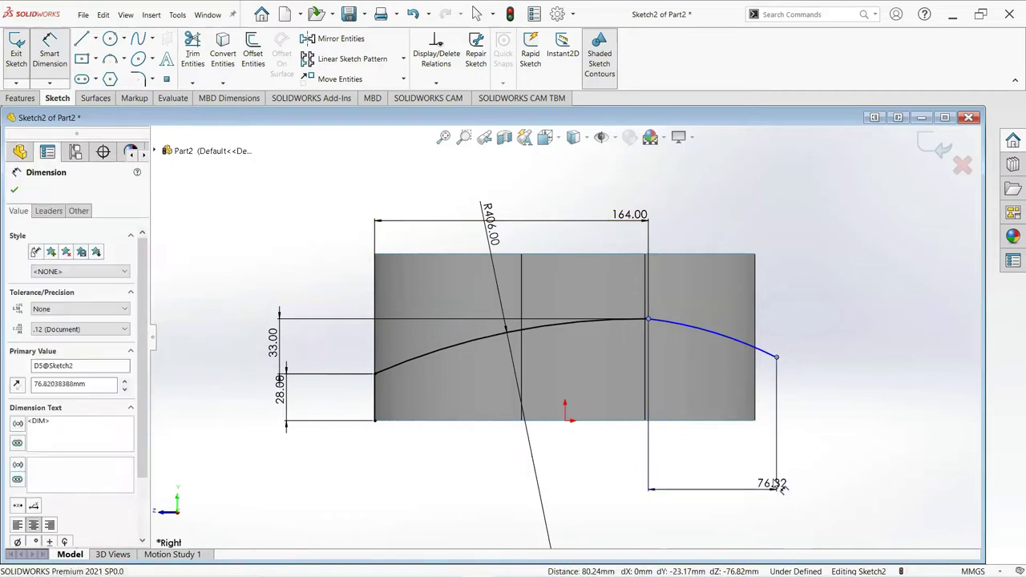
{"action": "type", "text": "66"}
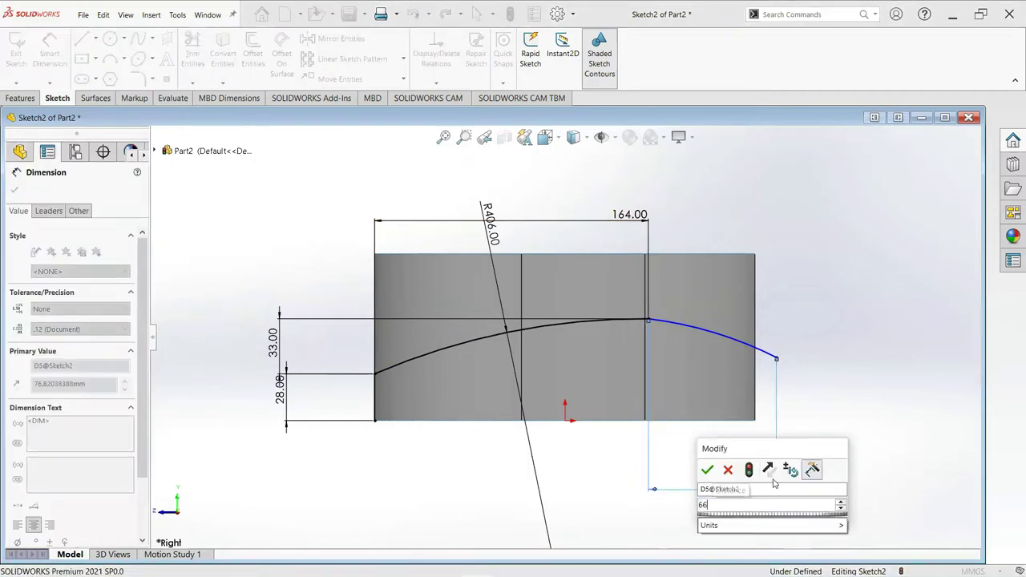
{"action": "key", "text": "Return"}
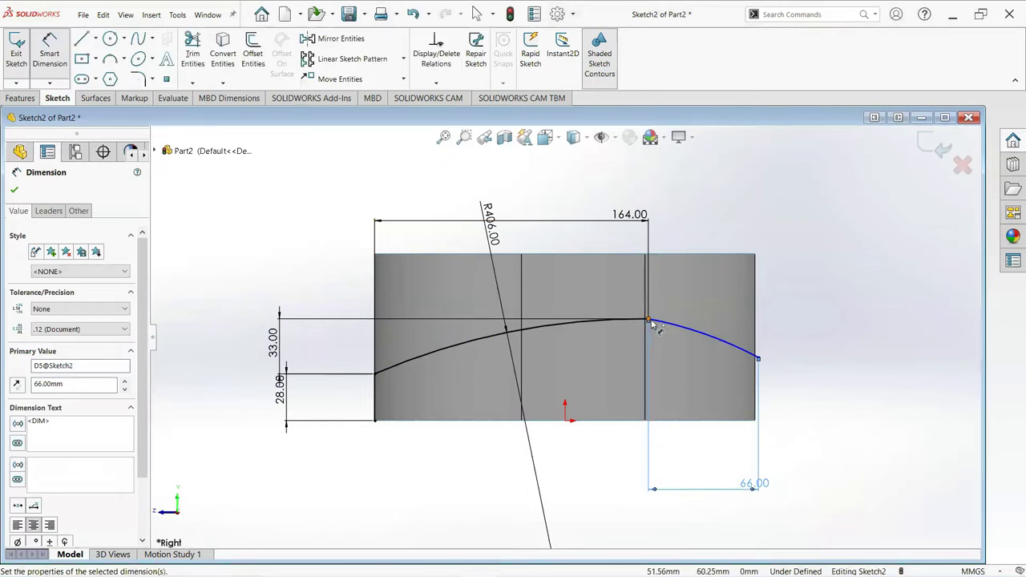
{"action": "left_click", "coordinate": [757, 359]}
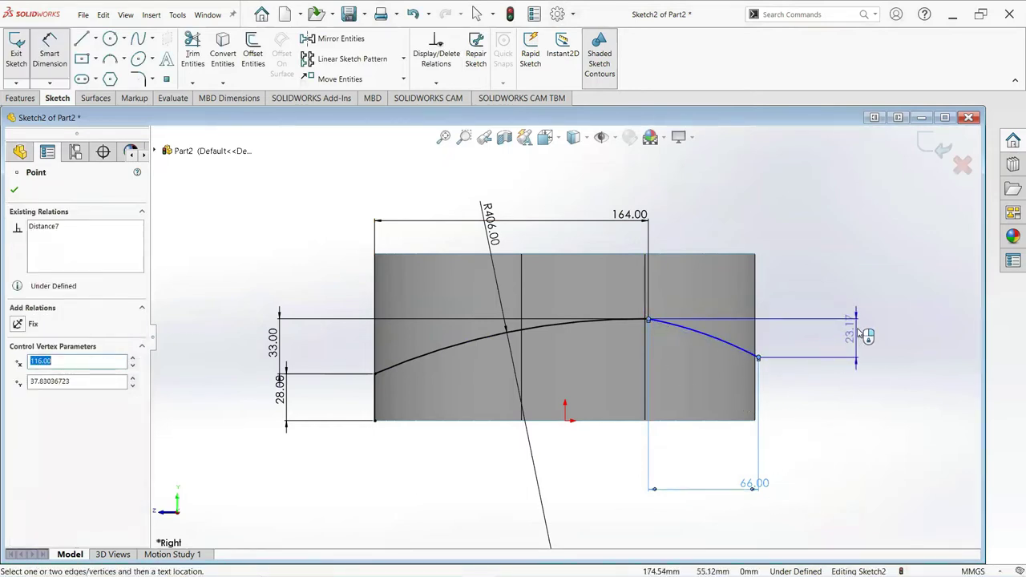
{"action": "left_click", "coordinate": [856, 341]}
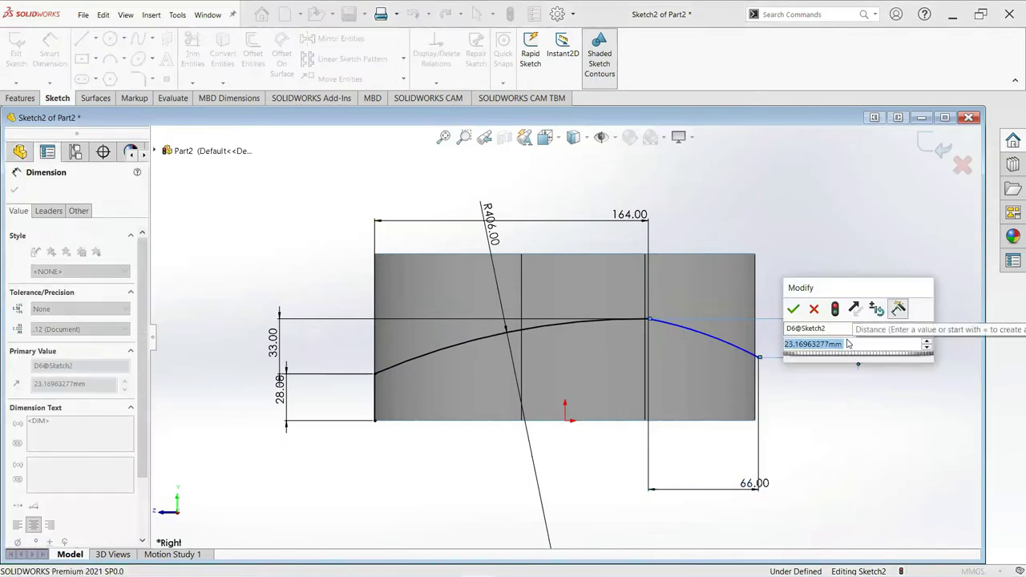
{"action": "type", "text": "29"}
{"action": "key", "text": "Return"}
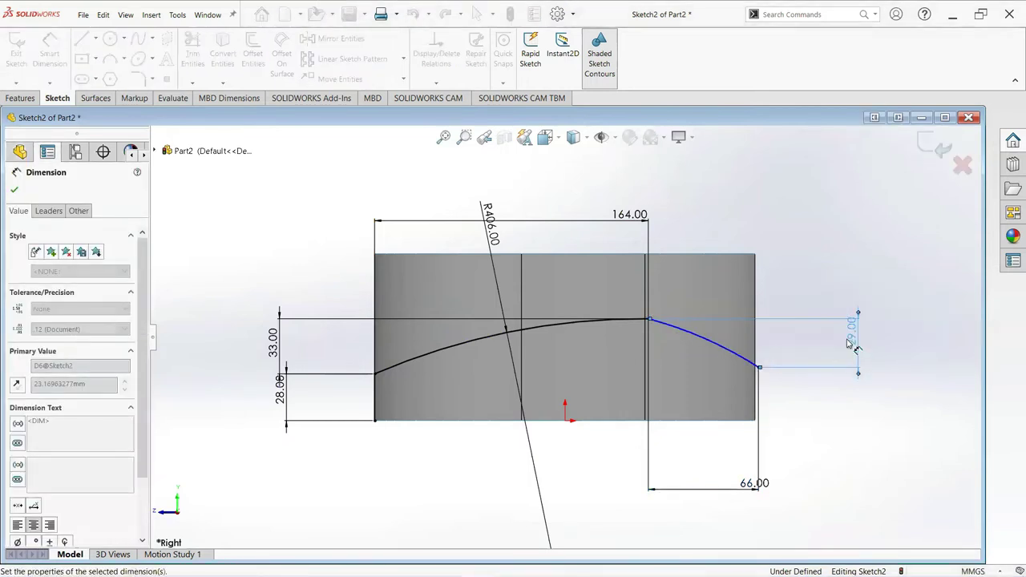
Set the second arc's radius to 124 mm, fully defining the sketch.
{"action": "left_click", "coordinate": [717, 341]}
{"action": "left_click", "coordinate": [785, 247]}
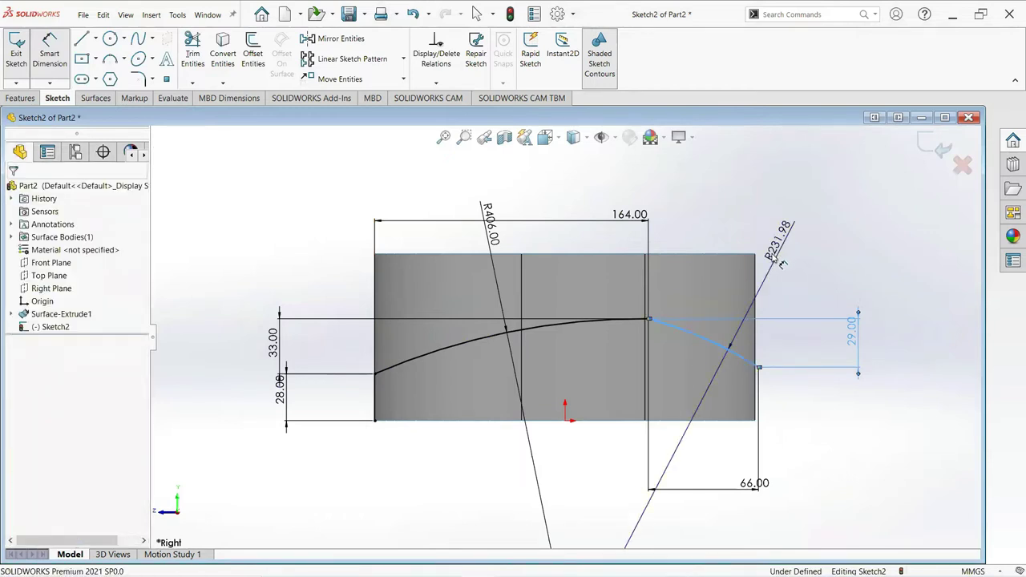
{"action": "type", "text": "124"}
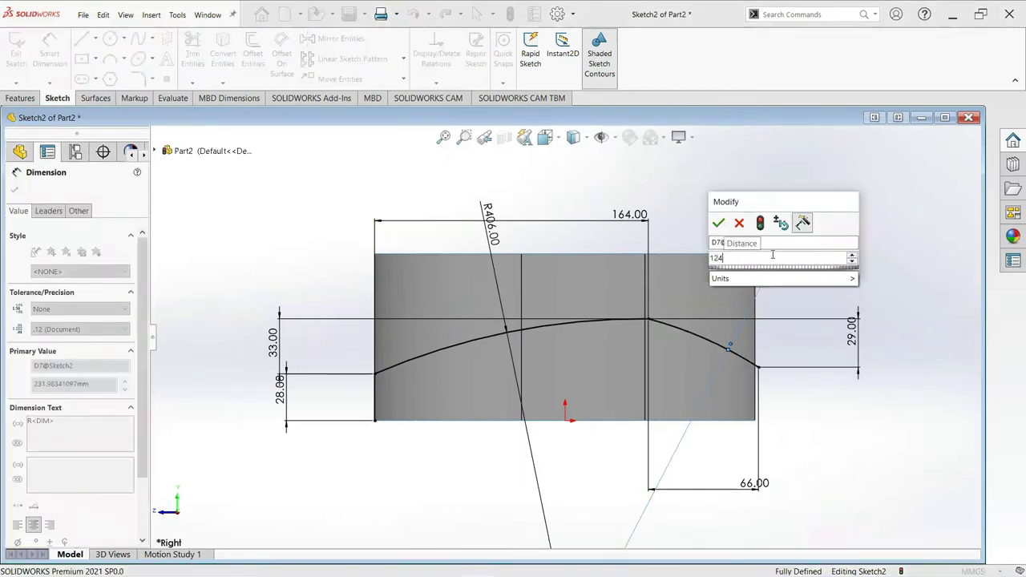
{"action": "key", "text": "Return"}
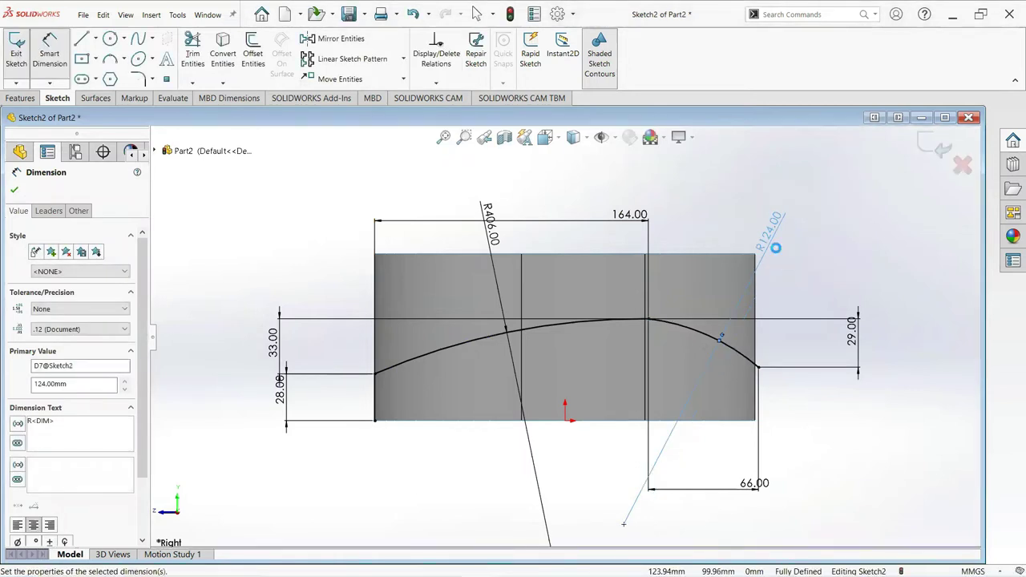
{"action": "middle_click_drag", "start_coordinate": [775, 266], "coordinate": [802, 329]}
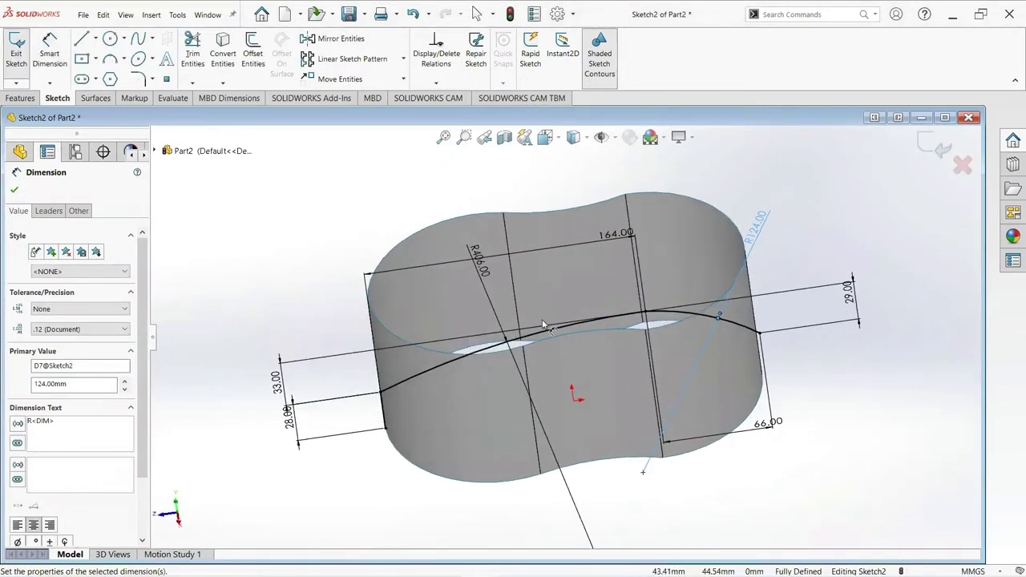
{"action": "left_click", "coordinate": [14, 190]}
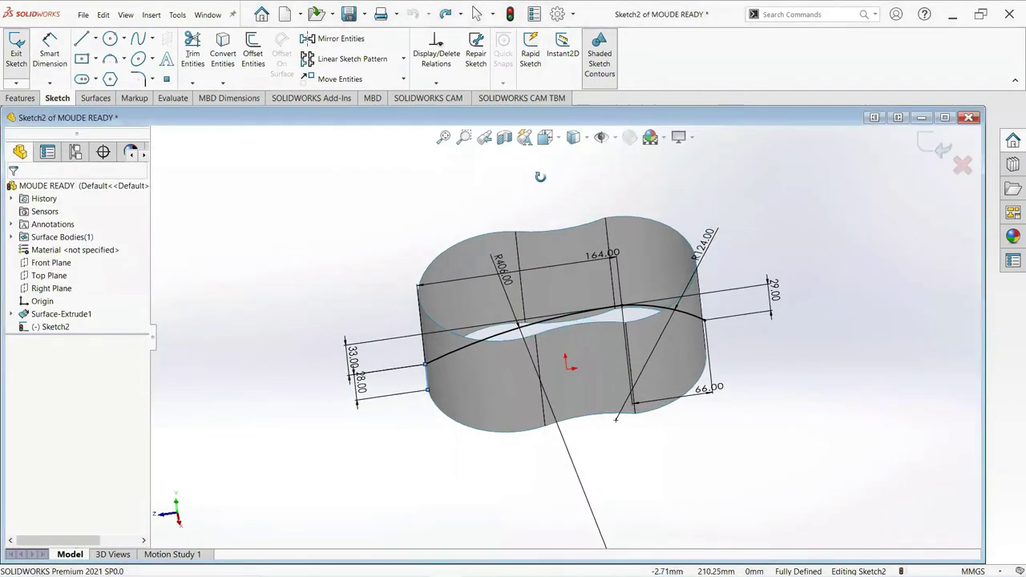
Delete the short 28 mm vertical line and confirm removing its dimensions.
{"action": "middle_click_drag", "start_coordinate": [541, 177], "coordinate": [442, 433]}
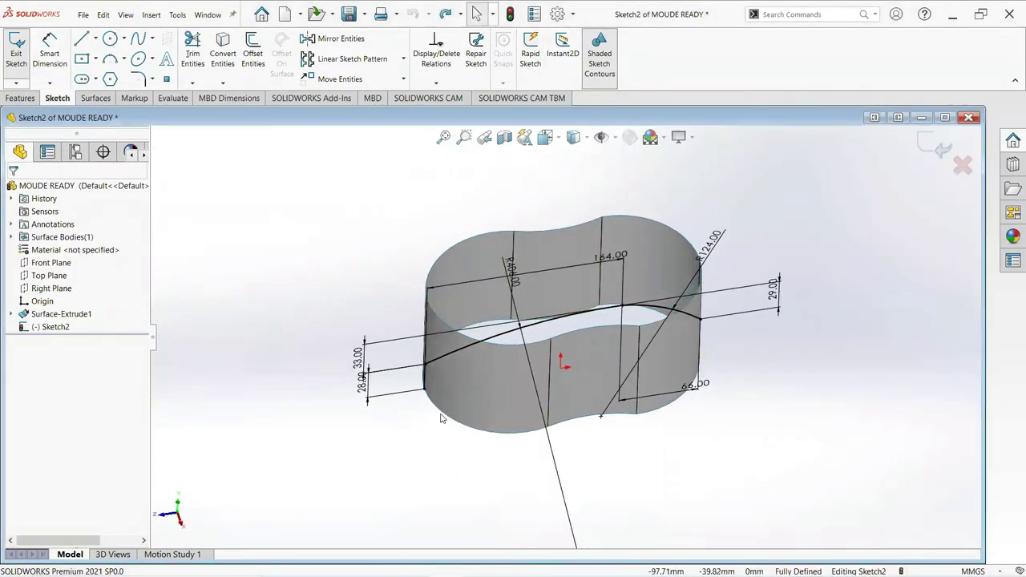
{"action": "left_click", "coordinate": [426, 378]}
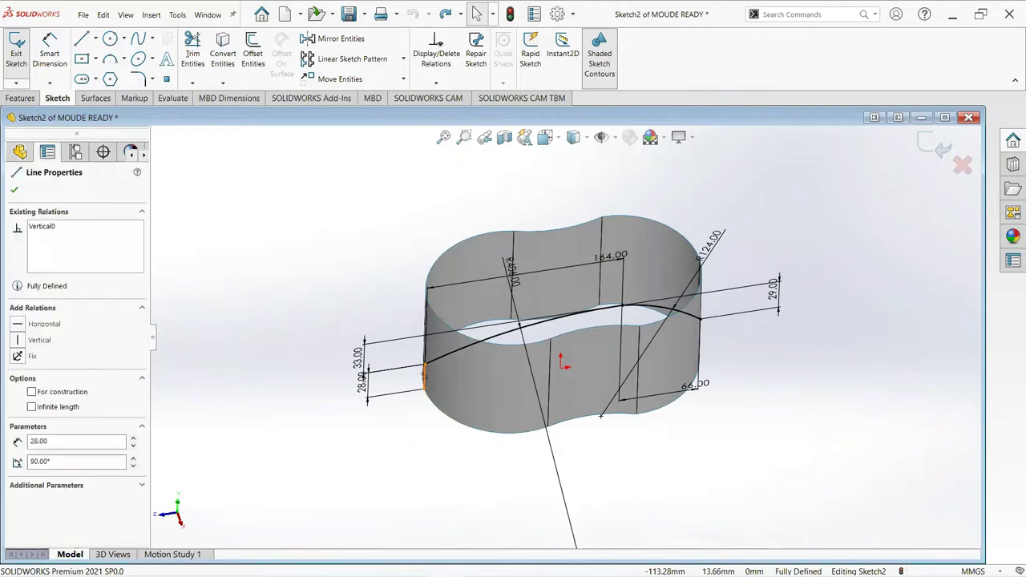
{"action": "left_click", "coordinate": [423, 375], "text": "ctrl"}
{"action": "left_click", "coordinate": [422, 376], "text": "ctrl"}
{"action": "right_click", "coordinate": [431, 386]}
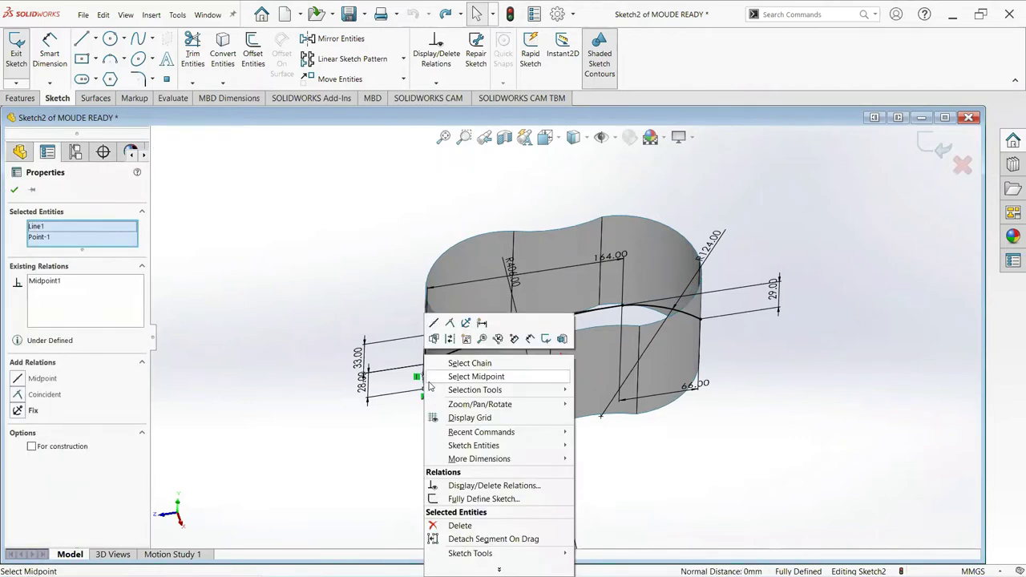
{"action": "left_click", "coordinate": [464, 527]}
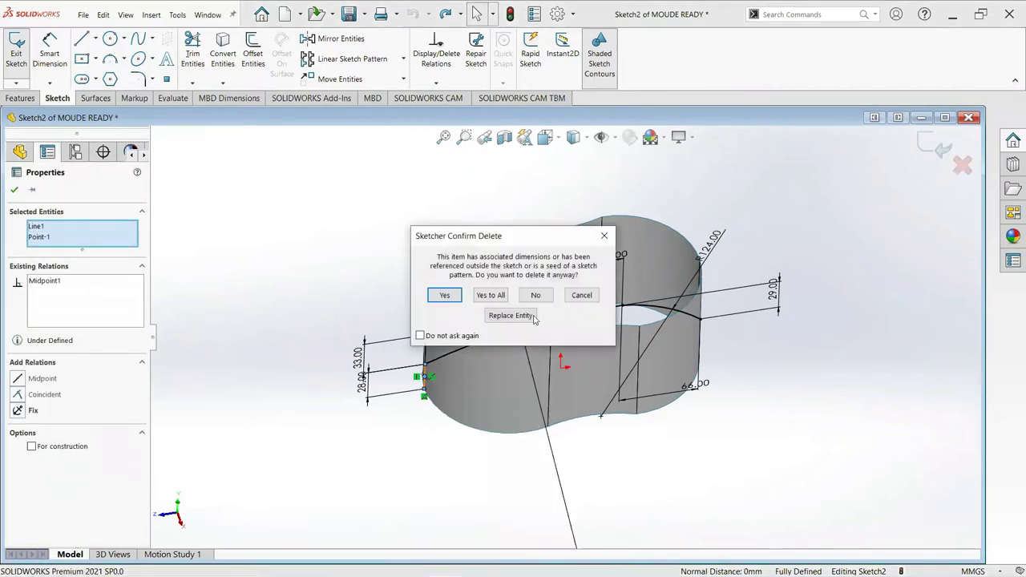
{"action": "left_click", "coordinate": [460, 298]}
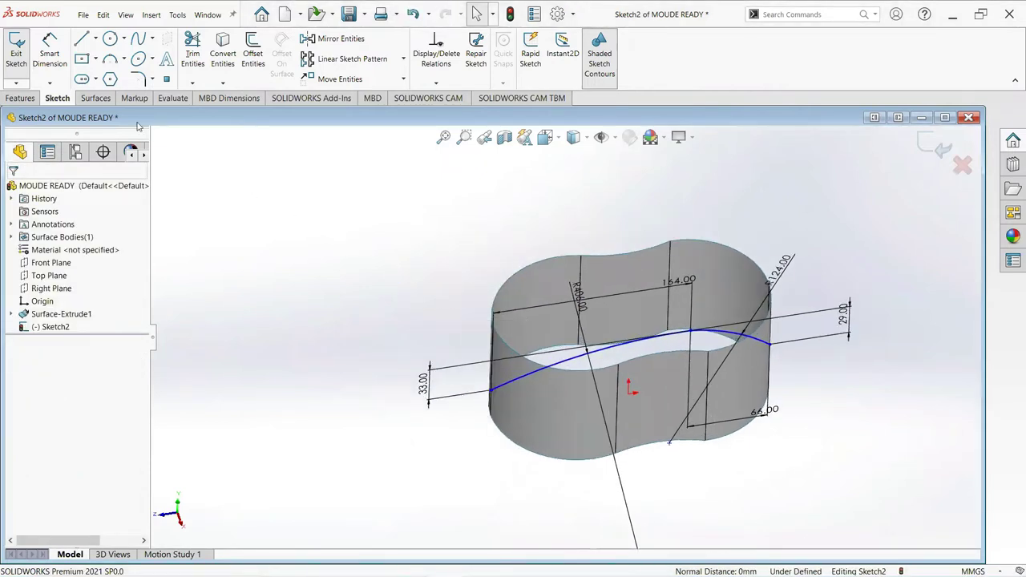
{"action": "left_click", "coordinate": [97, 100]}
{"action": "left_click", "coordinate": [20, 52]}
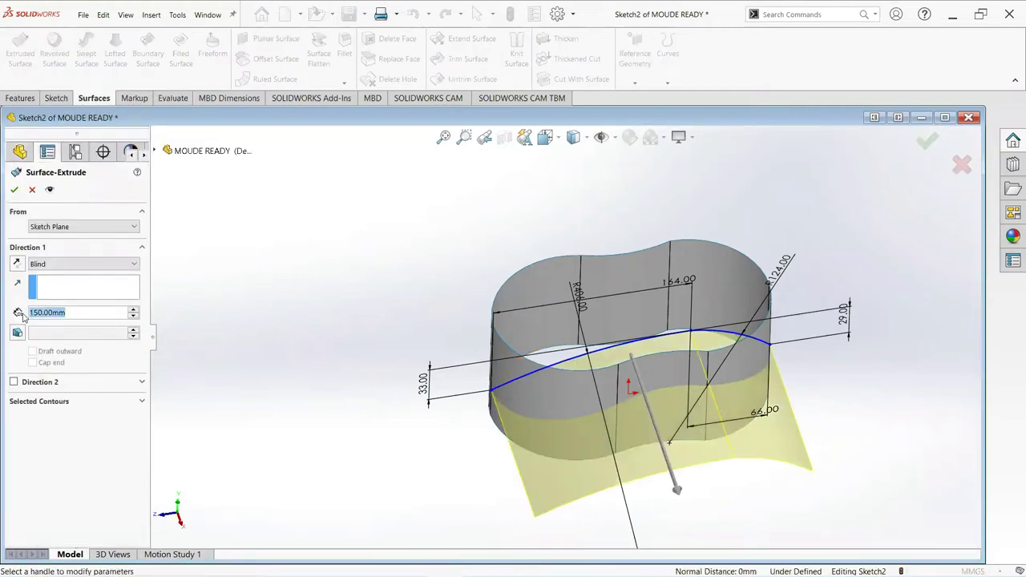
Extrude the two-arc curve into a surface 160 mm in both directions.
{"action": "type", "text": "160"}
{"action": "key", "text": "Return"}
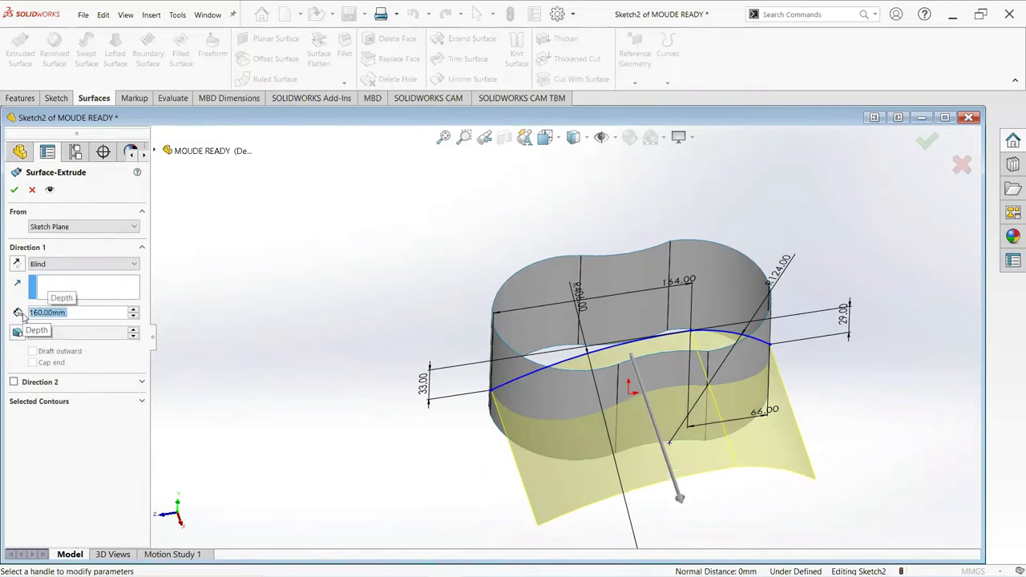
{"action": "left_click", "coordinate": [14, 382]}
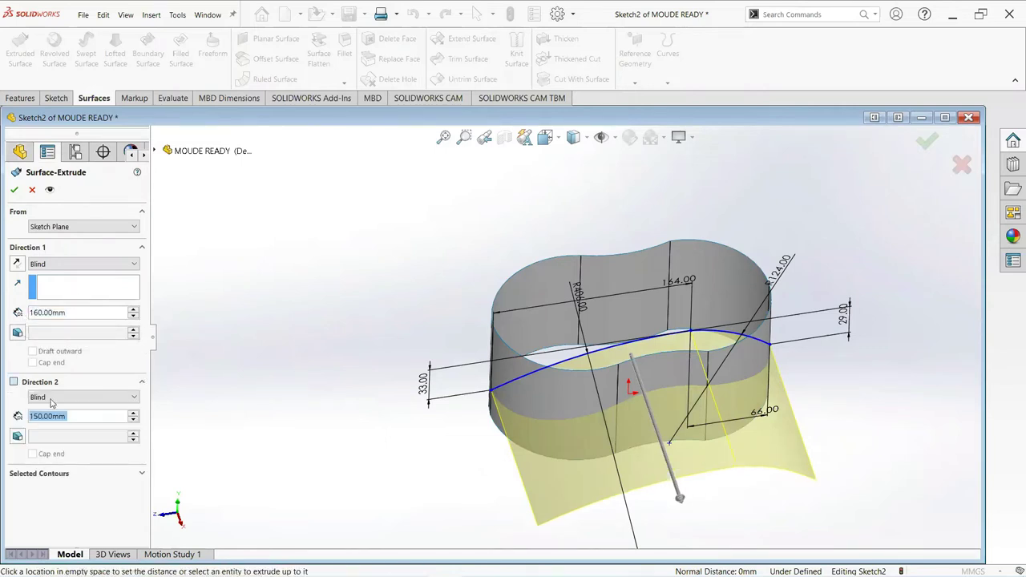
{"action": "type", "text": "160"}
{"action": "key", "text": "Return"}
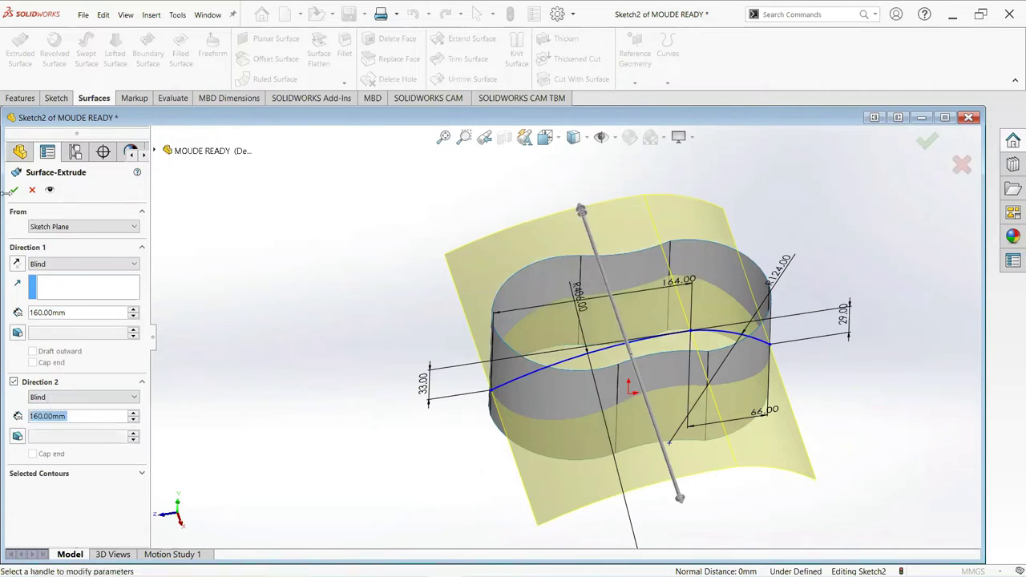
{"action": "left_click", "coordinate": [13, 191]}
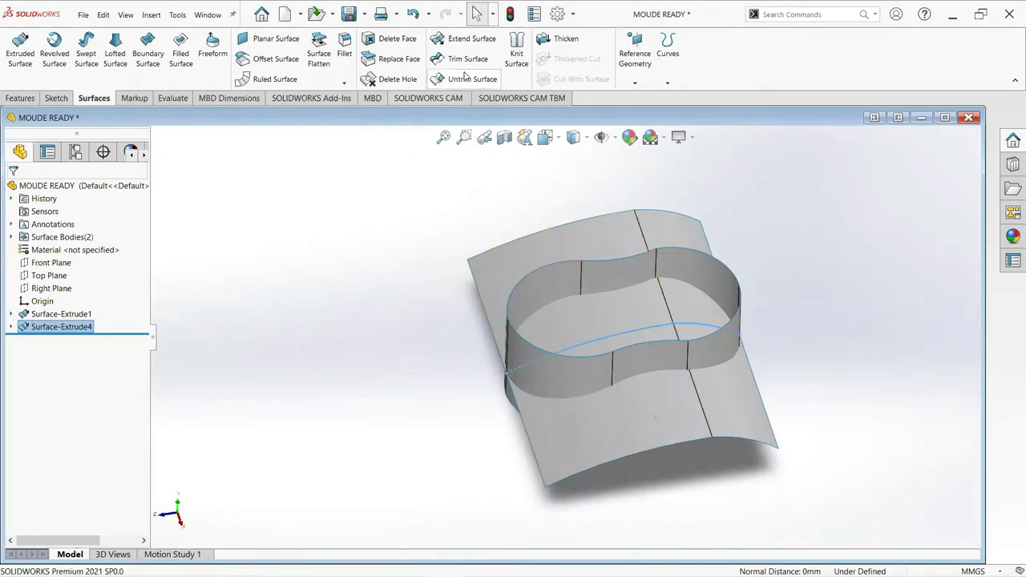
Mutually trim the peanut wall and the curved sheet, removing the outer sheet and excess wall pieces.
{"action": "left_click", "coordinate": [464, 60]}
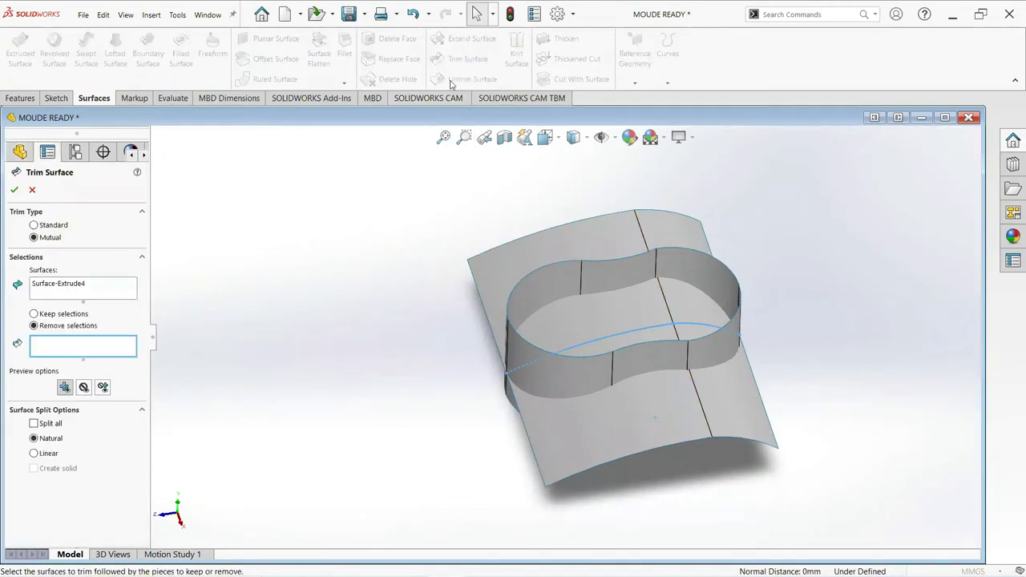
{"action": "left_click", "coordinate": [34, 225]}
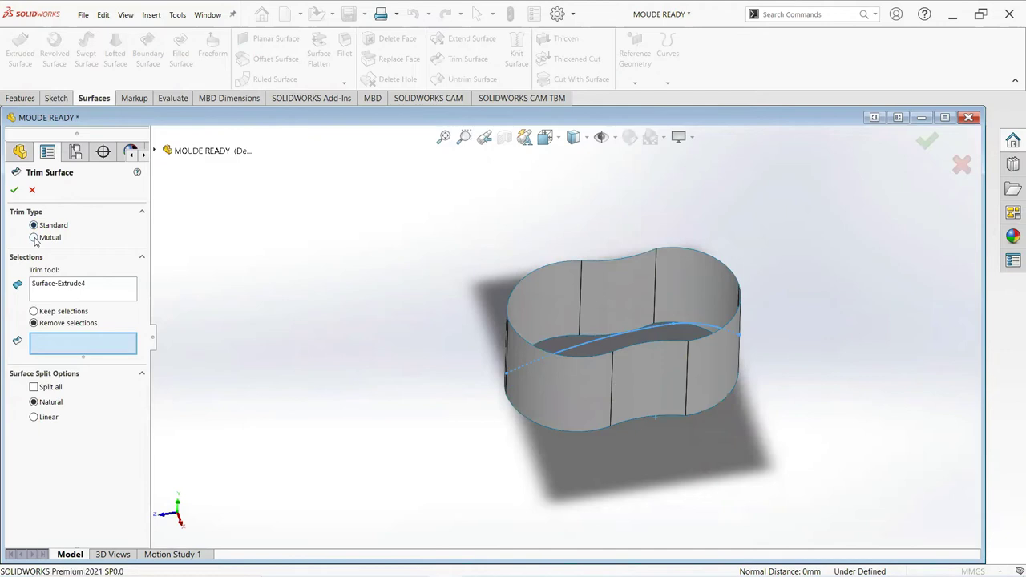
{"action": "left_click", "coordinate": [34, 238]}
{"action": "right_click", "coordinate": [73, 290]}
{"action": "left_click", "coordinate": [88, 298]}
{"action": "left_click", "coordinate": [530, 349]}
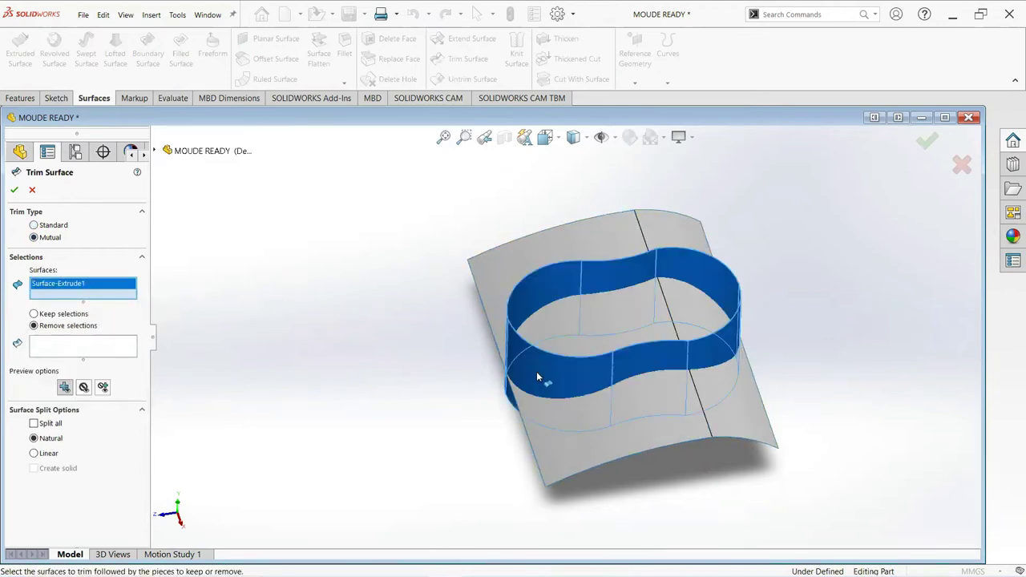
{"action": "left_click", "coordinate": [557, 424]}
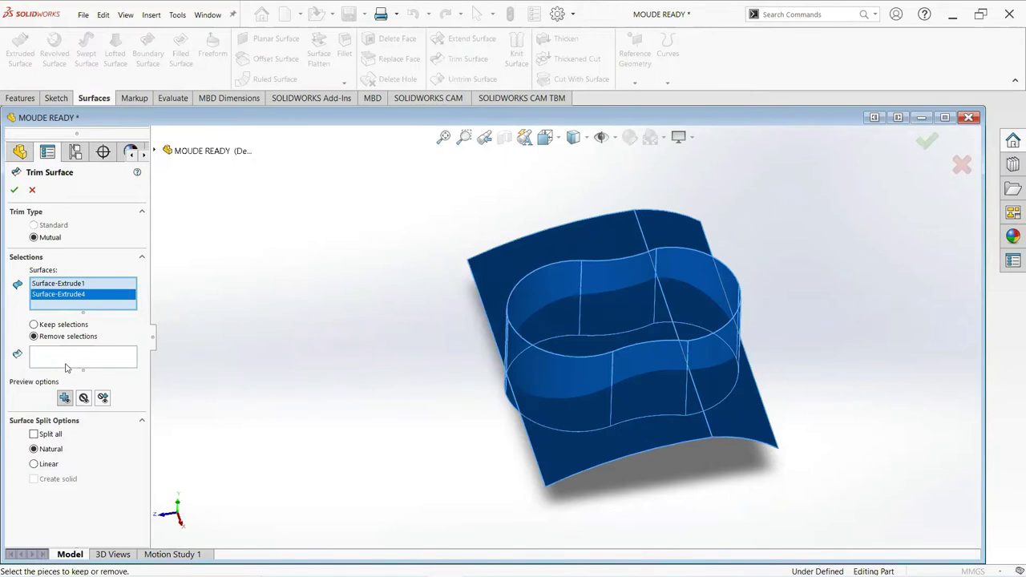
{"action": "left_click", "coordinate": [67, 365]}
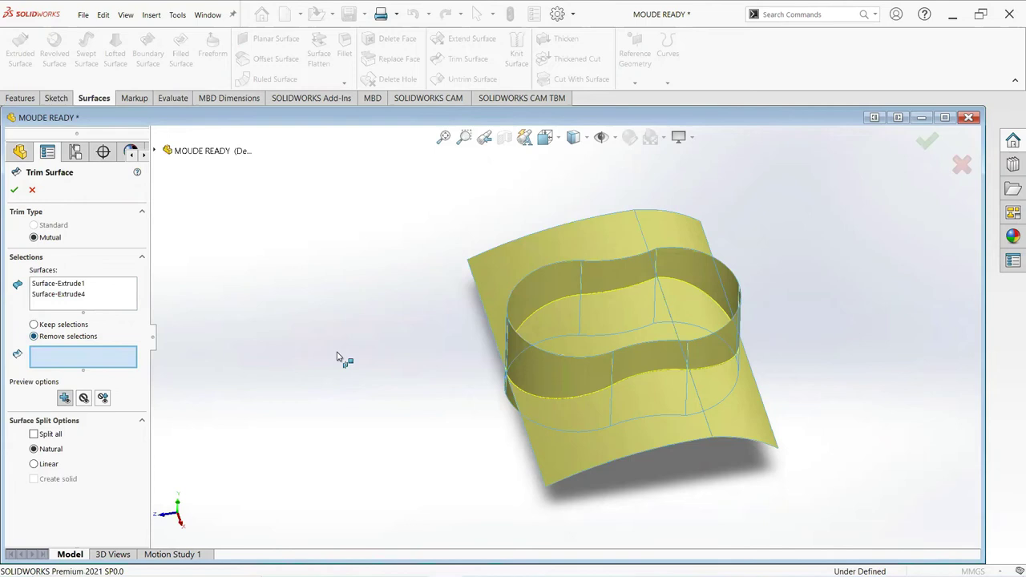
{"action": "left_click", "coordinate": [538, 358]}
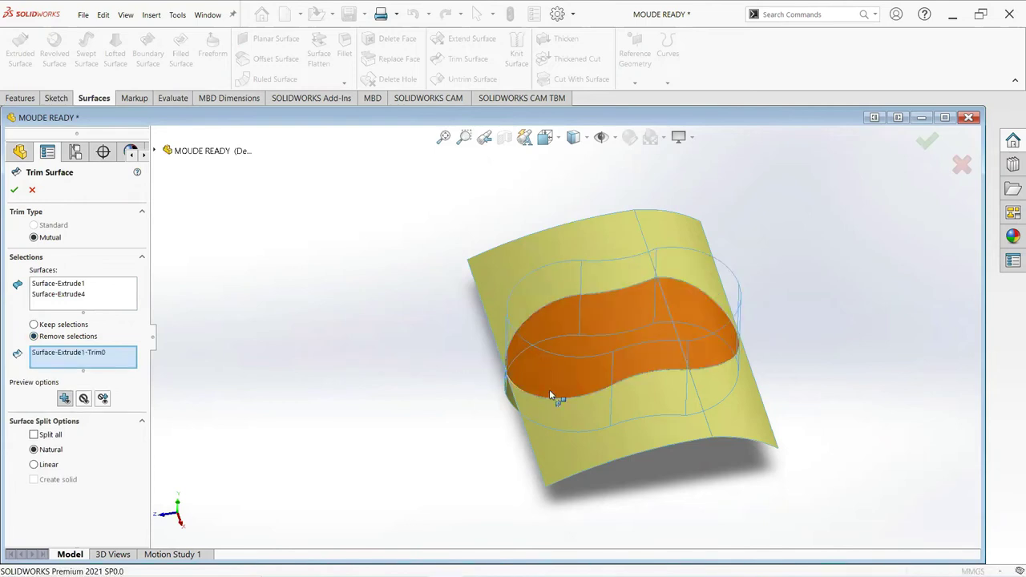
{"action": "left_click", "coordinate": [566, 449]}
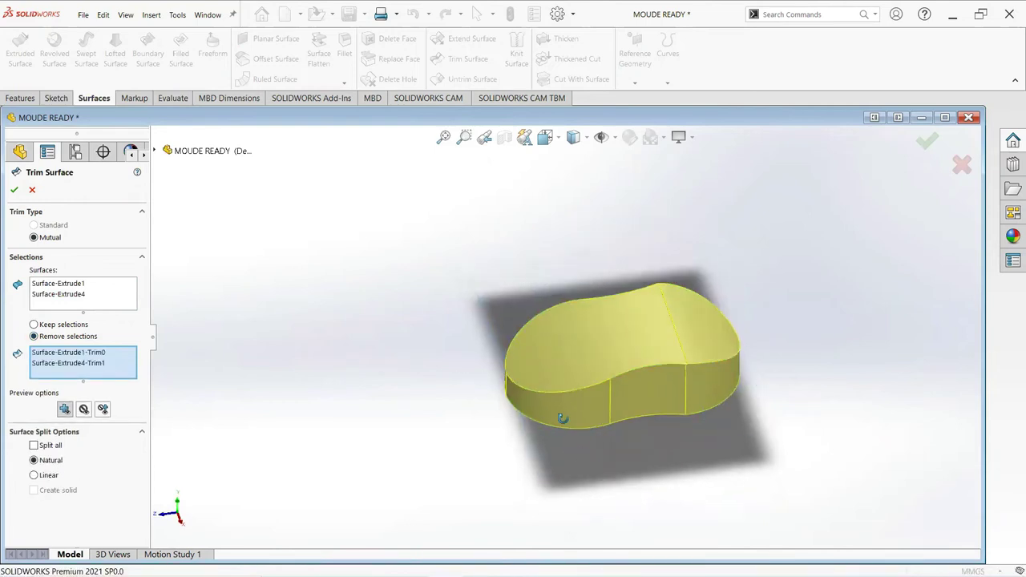
{"action": "left_click", "coordinate": [14, 189]}
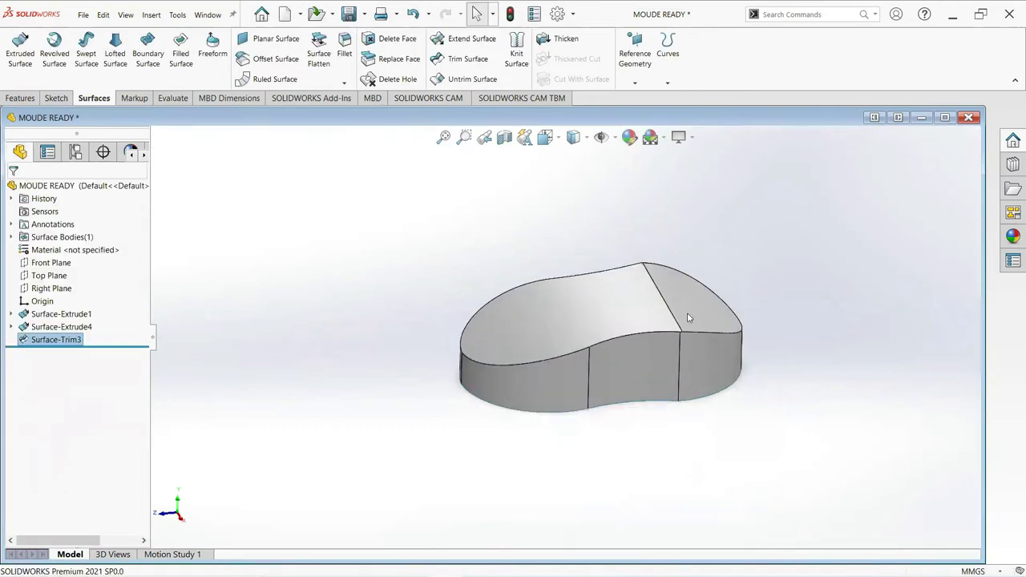
Cap the shell's underside with a Filled Surface bounded by all six bottom edges.
{"action": "mouse_move", "coordinate": [685, 325]}
{"action": "middle_mouse_down"}
{"action": "mouse_move", "coordinate": [529, 289]}
{"action": "mouse_move", "coordinate": [524, 218]}
{"action": "mouse_move", "coordinate": [586, 334]}
{"action": "mouse_move", "coordinate": [588, 259]}
{"action": "mouse_move", "coordinate": [602, 310]}
{"action": "middle_mouse_up"}
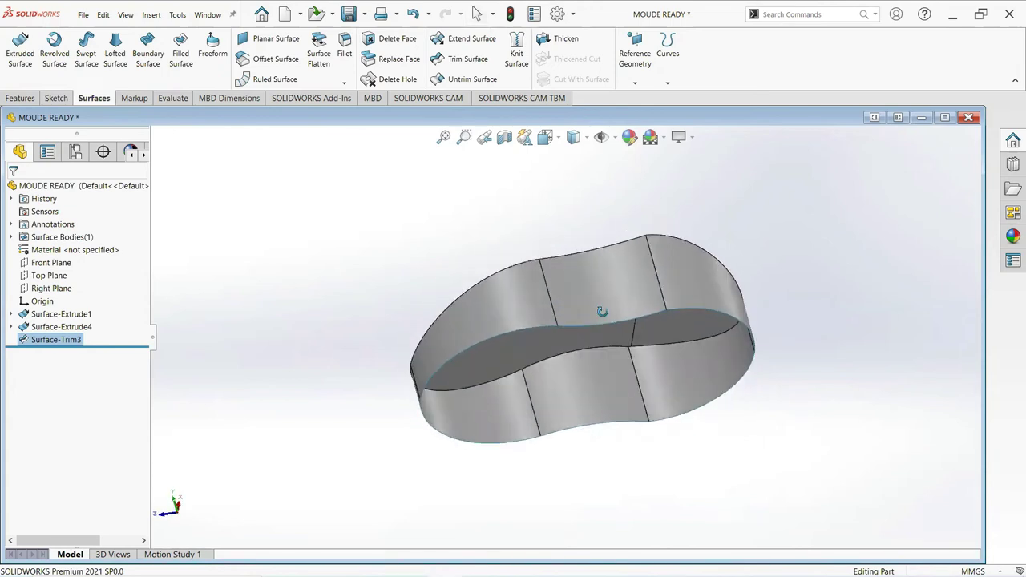
{"action": "left_click", "coordinate": [193, 63]}
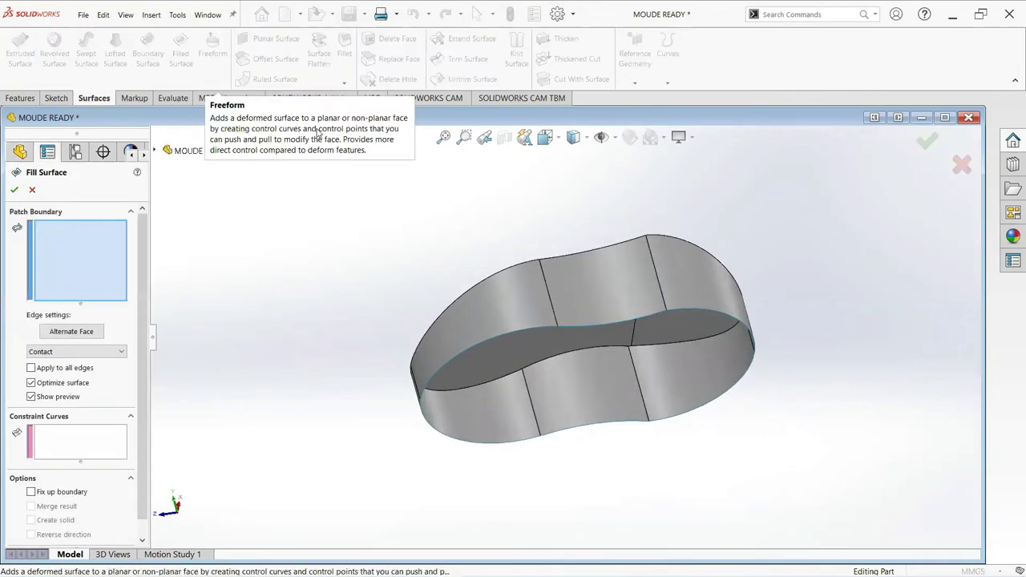
{"action": "left_click", "coordinate": [508, 331]}
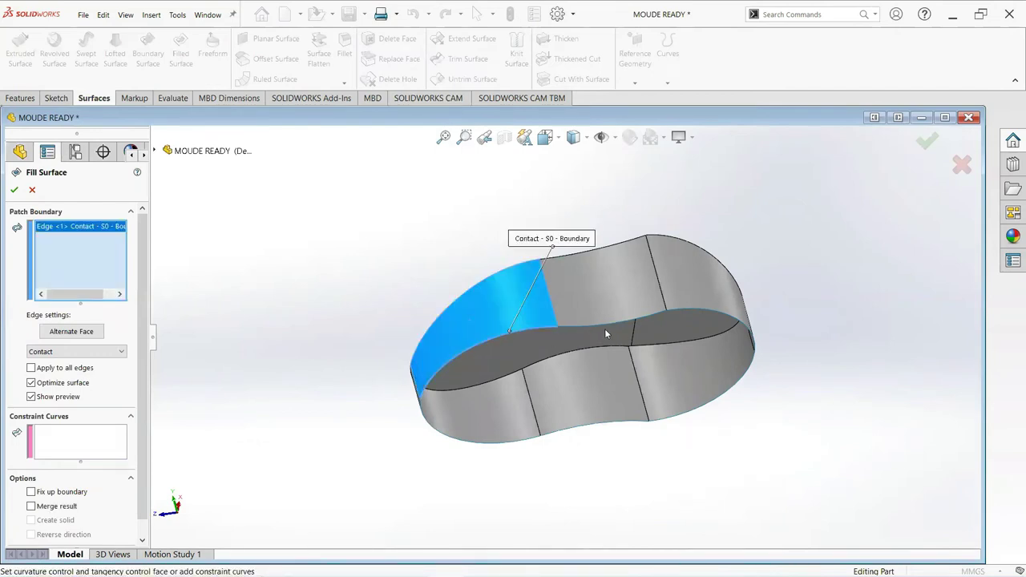
{"action": "left_click", "coordinate": [606, 324]}
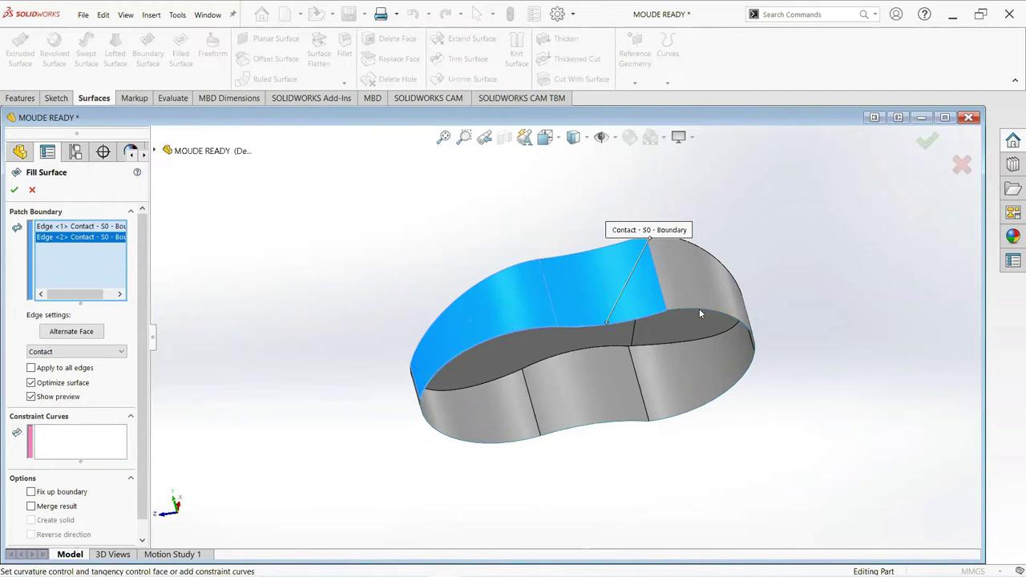
{"action": "left_click", "coordinate": [700, 309]}
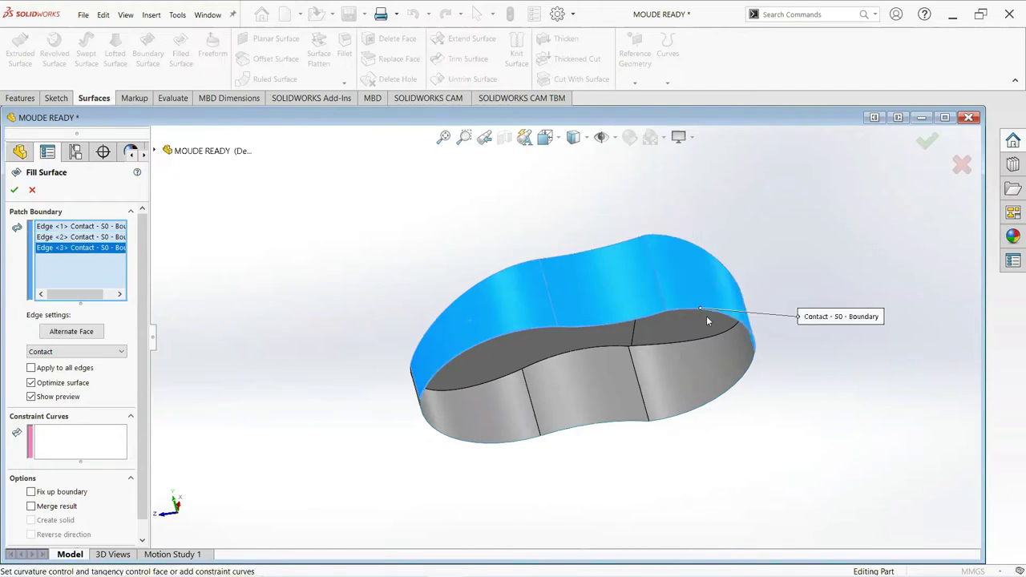
{"action": "left_click", "coordinate": [730, 393]}
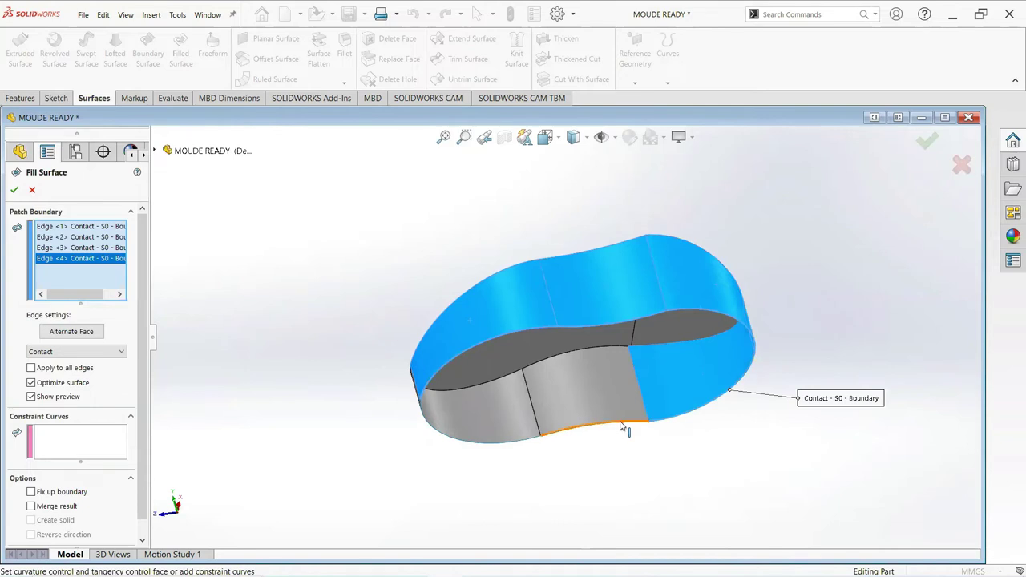
{"action": "left_click", "coordinate": [621, 425]}
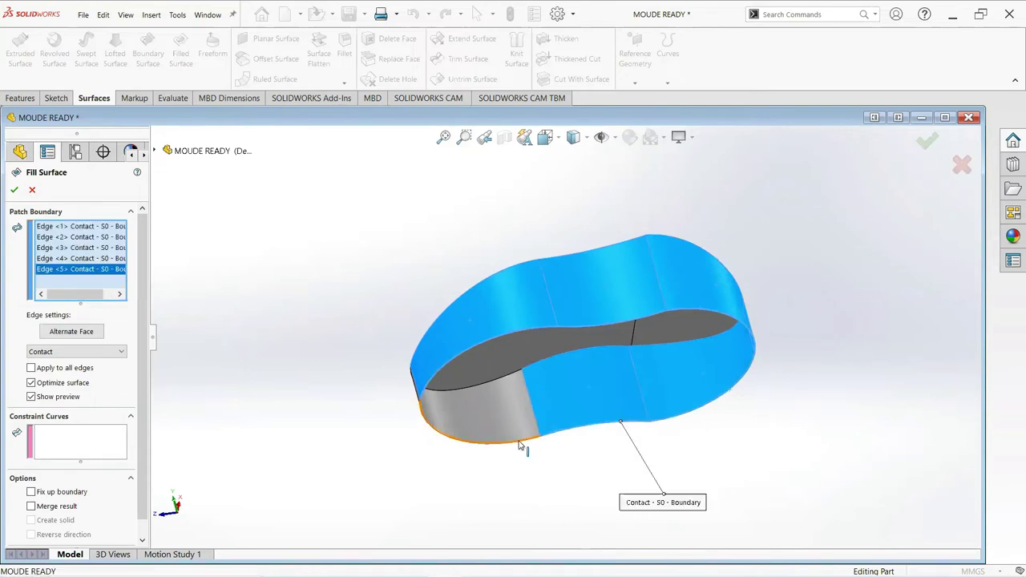
{"action": "left_click", "coordinate": [520, 441]}
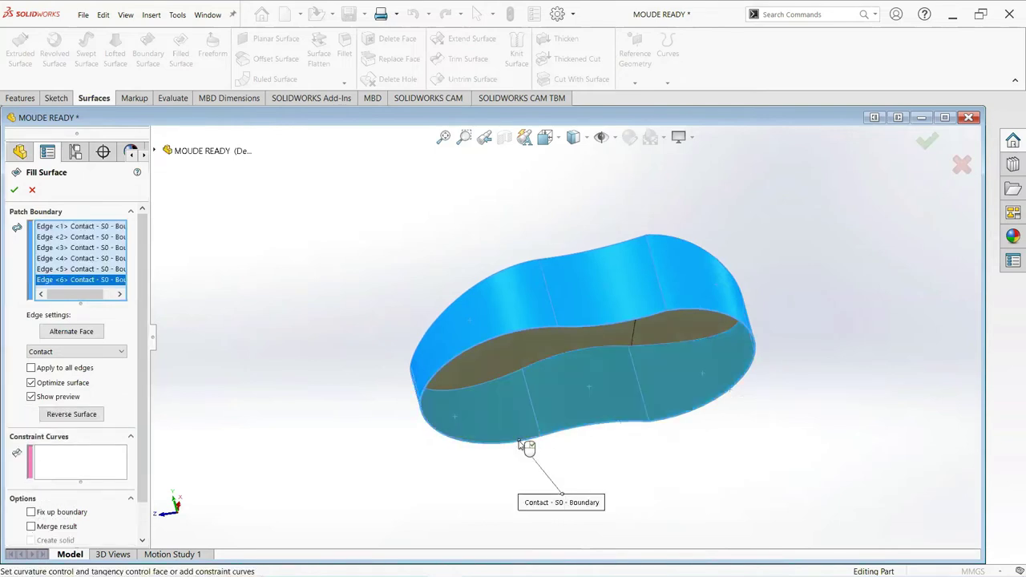
{"action": "left_click", "coordinate": [14, 190]}
{"action": "middle_click_drag", "start_coordinate": [553, 327], "coordinate": [543, 389]}
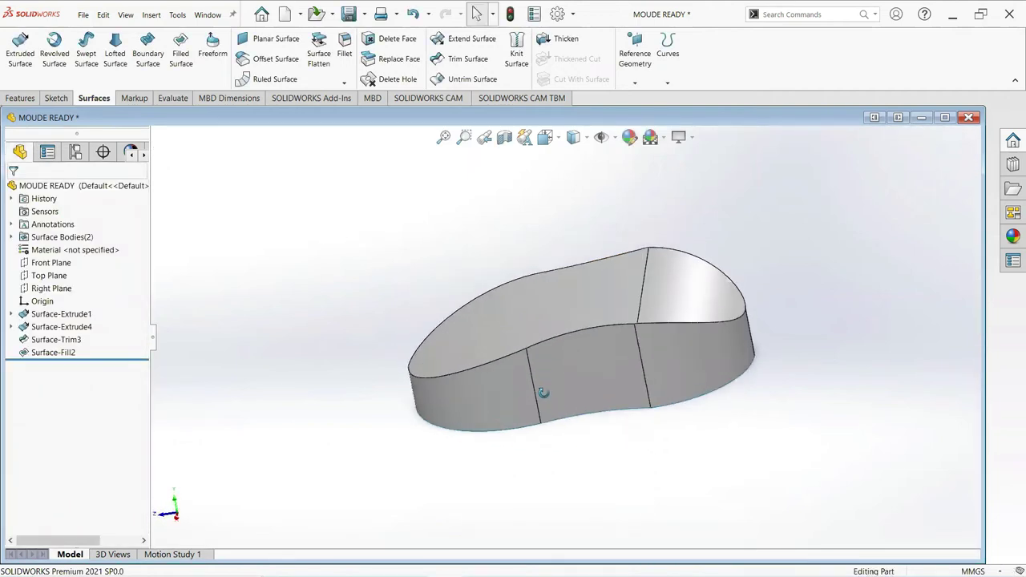
View the model normal to the Top Plane and switch to the Features commands.
{"action": "right_click", "coordinate": [65, 278]}
{"action": "left_click", "coordinate": [120, 263]}
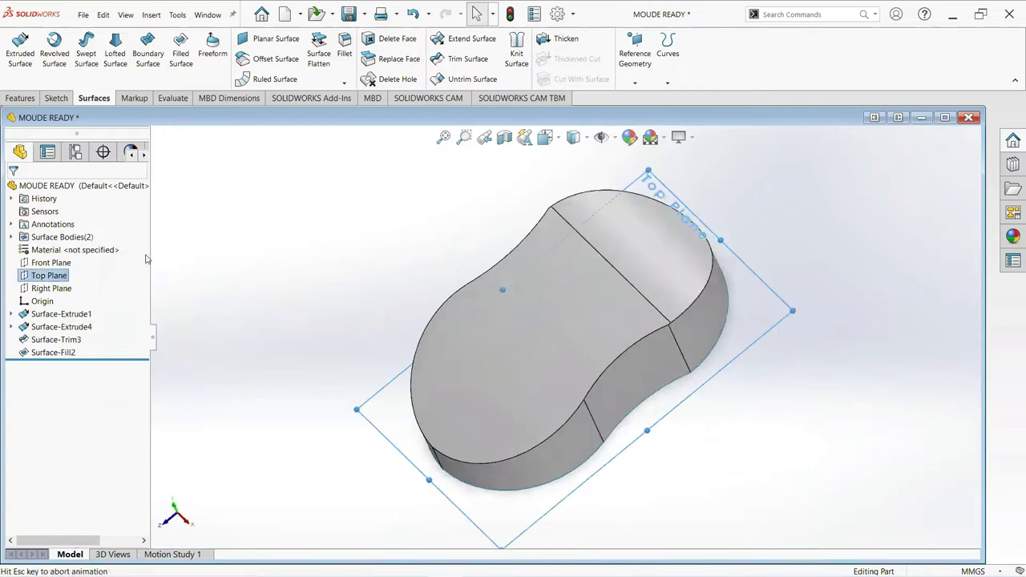
{"action": "left_click", "coordinate": [21, 98]}
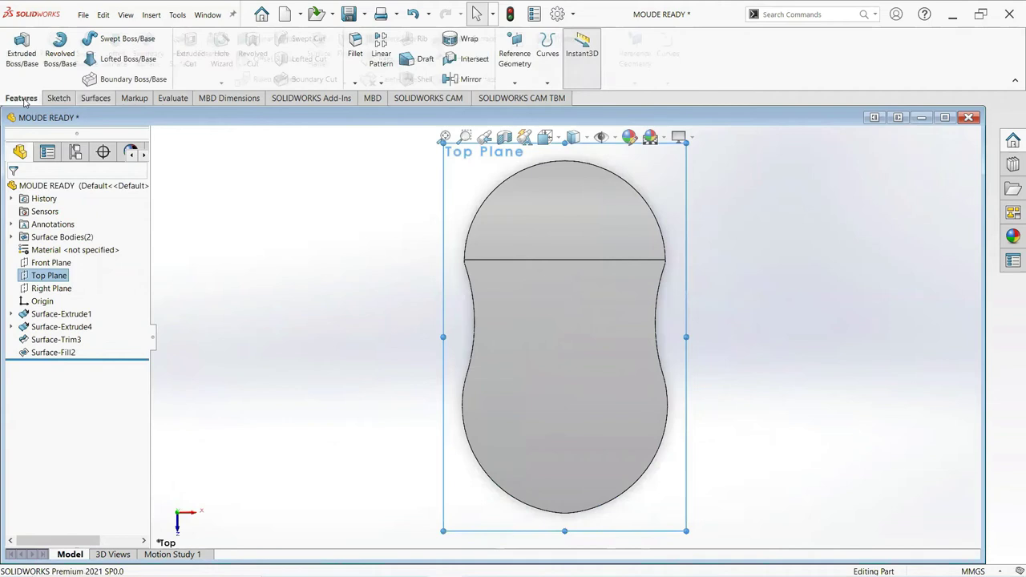
{"action": "left_click", "coordinate": [518, 84]}
Create Plane3 parallel to the Top Plane, changing the offset from 120 mm to 100 mm.
{"action": "left_click", "coordinate": [526, 94]}
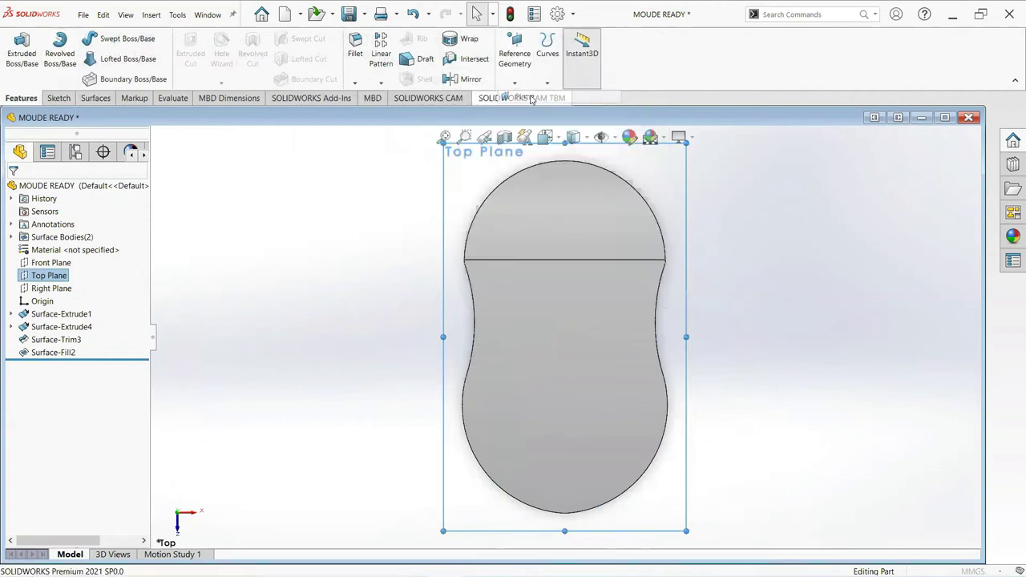
{"action": "middle_click_drag", "start_coordinate": [671, 348], "coordinate": [177, 326]}
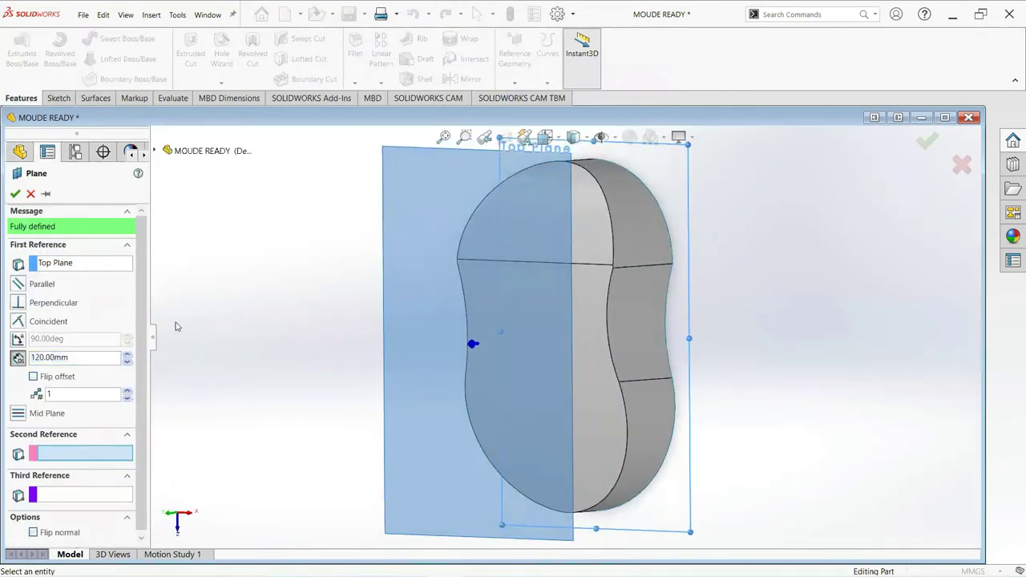
{"action": "left_click_drag", "start_coordinate": [65, 363], "coordinate": [11, 363]}
{"action": "type", "text": "100"}
{"action": "key", "text": "Return"}
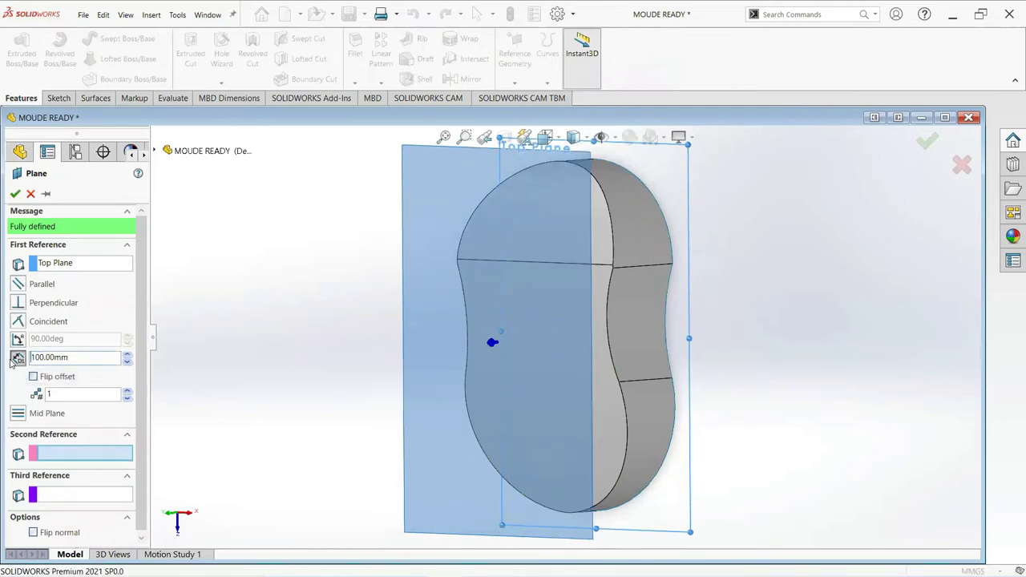
{"action": "left_click", "coordinate": [15, 195]}
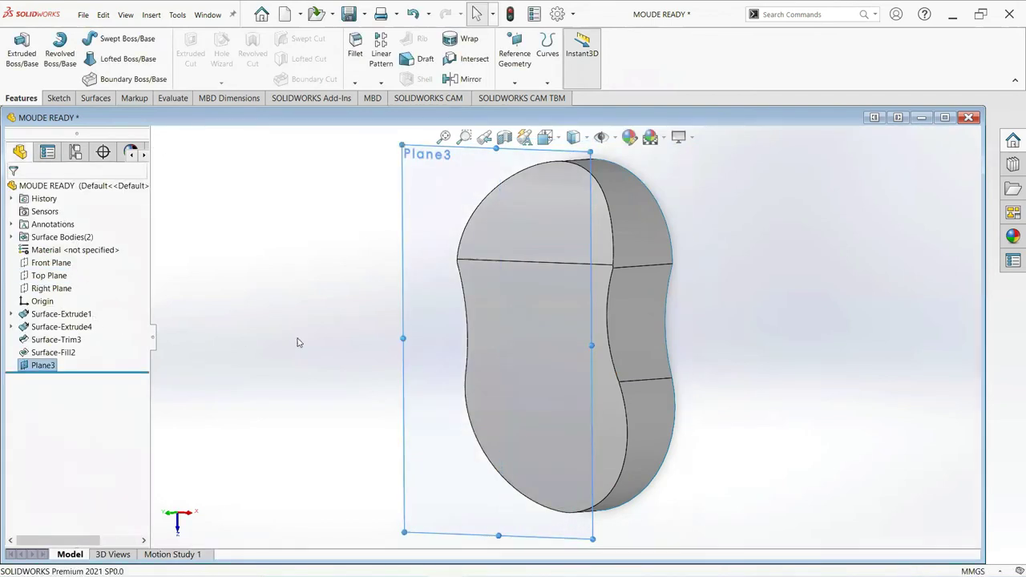
{"action": "key", "text": "z"}
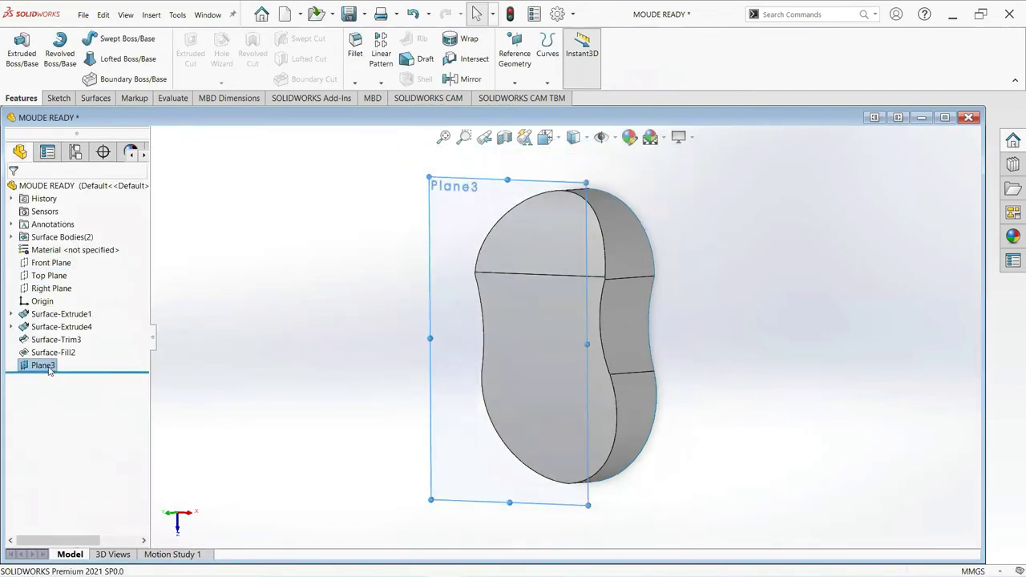
{"action": "right_click", "coordinate": [49, 368]}
Start a sketch on Plane3 and draw a vertical line up from the outline's bottom point.
{"action": "left_click", "coordinate": [59, 317]}
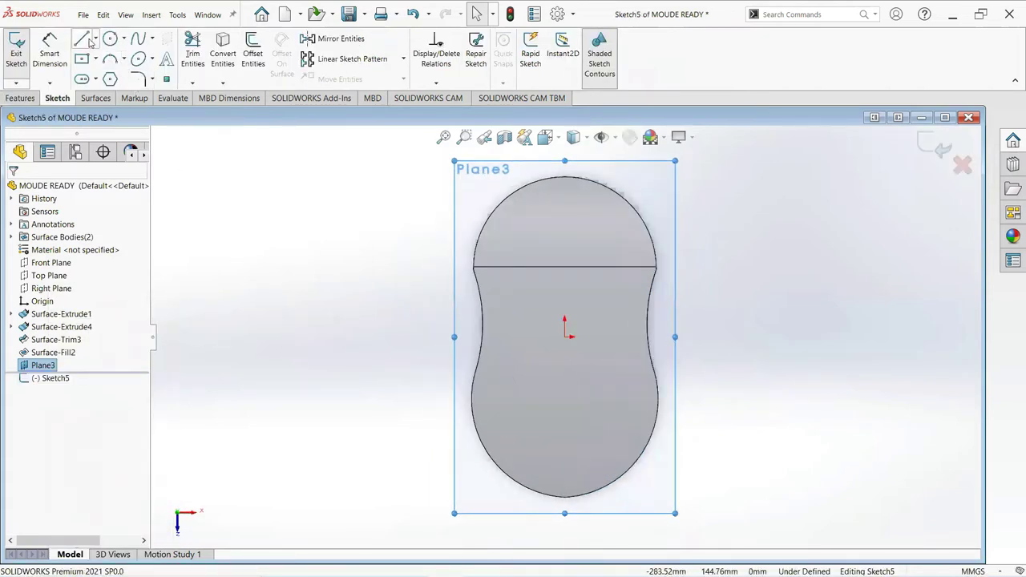
{"action": "left_click", "coordinate": [84, 39]}
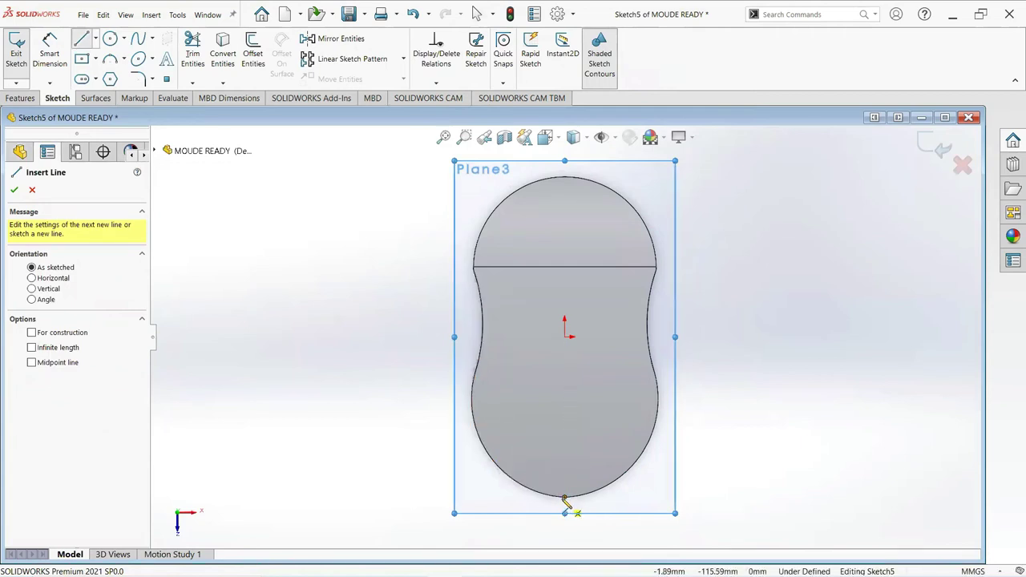
{"action": "left_click", "coordinate": [566, 498]}
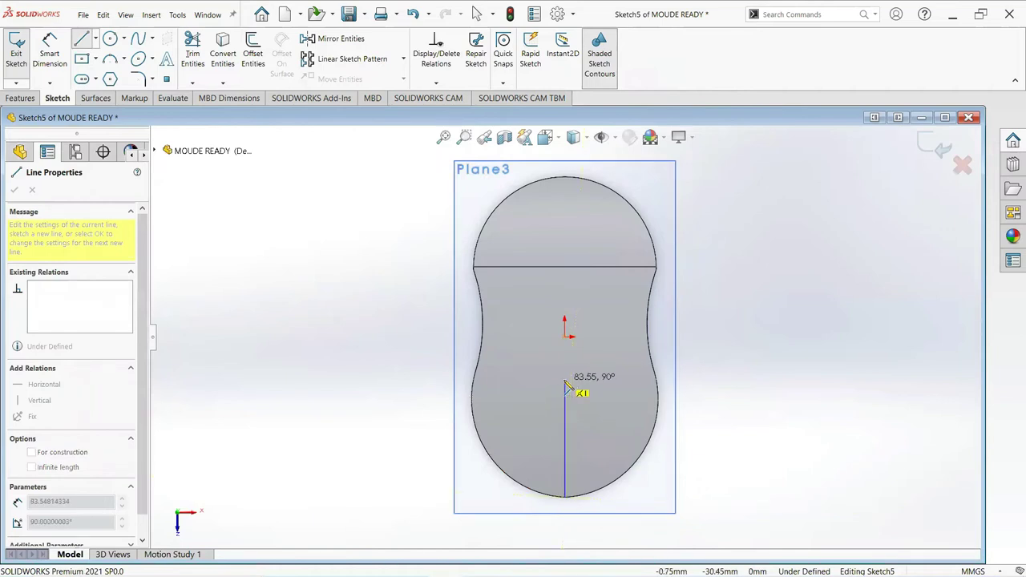
{"action": "left_click", "coordinate": [565, 384]}
{"action": "right_click", "coordinate": [565, 377]}
{"action": "left_click", "coordinate": [591, 385]}
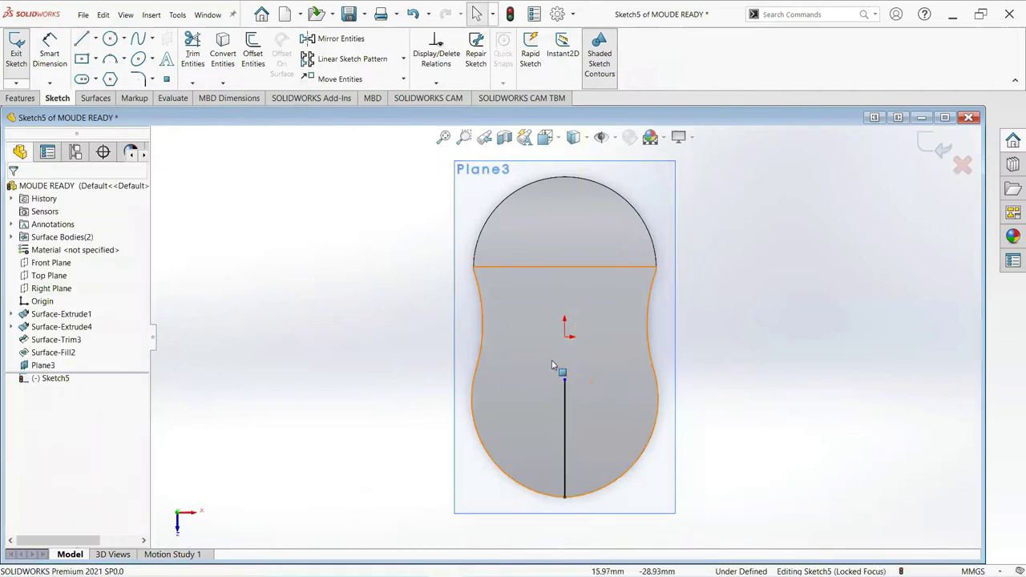
Dimension the vertical line to 55 mm.
{"action": "left_click", "coordinate": [46, 54]}
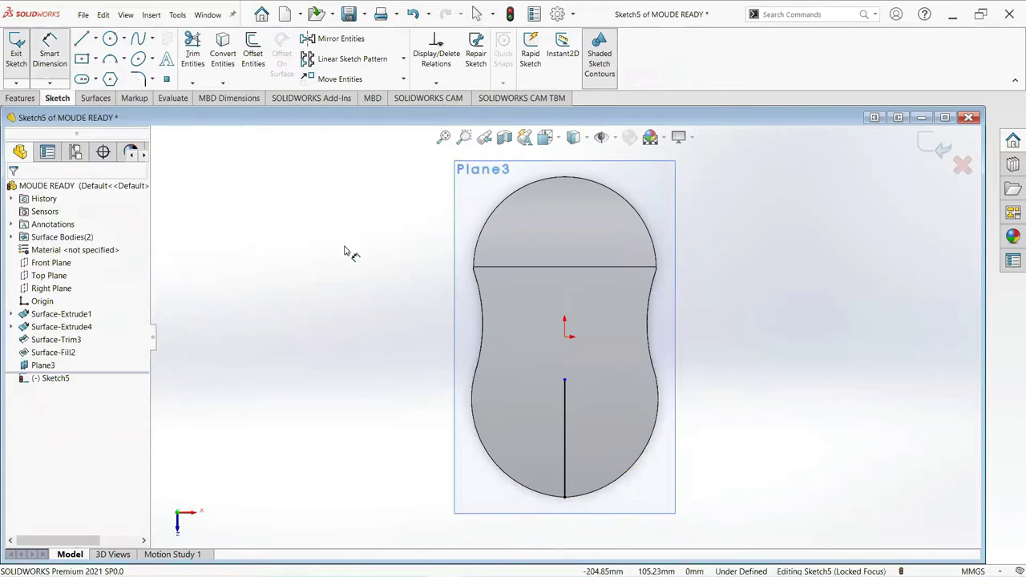
{"action": "left_click", "coordinate": [566, 410]}
{"action": "left_click", "coordinate": [408, 413]}
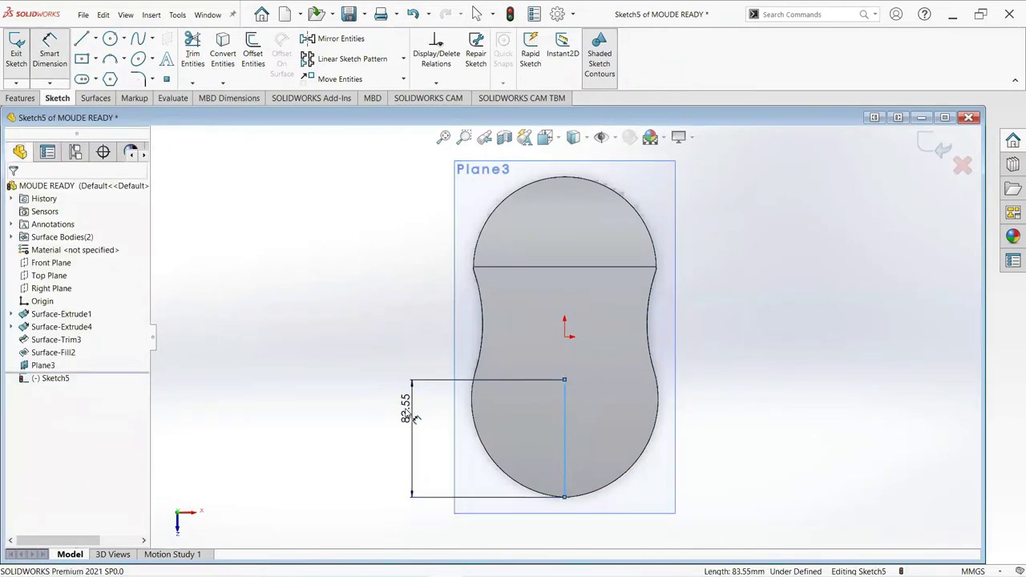
{"action": "type", "text": "55"}
{"action": "key", "text": "Return"}
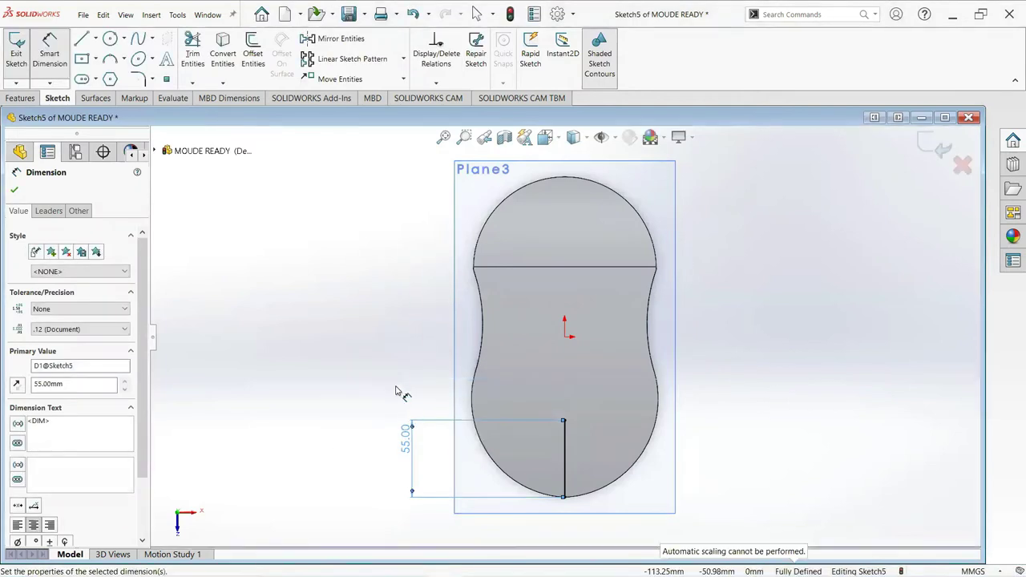
{"action": "left_click", "coordinate": [14, 191]}
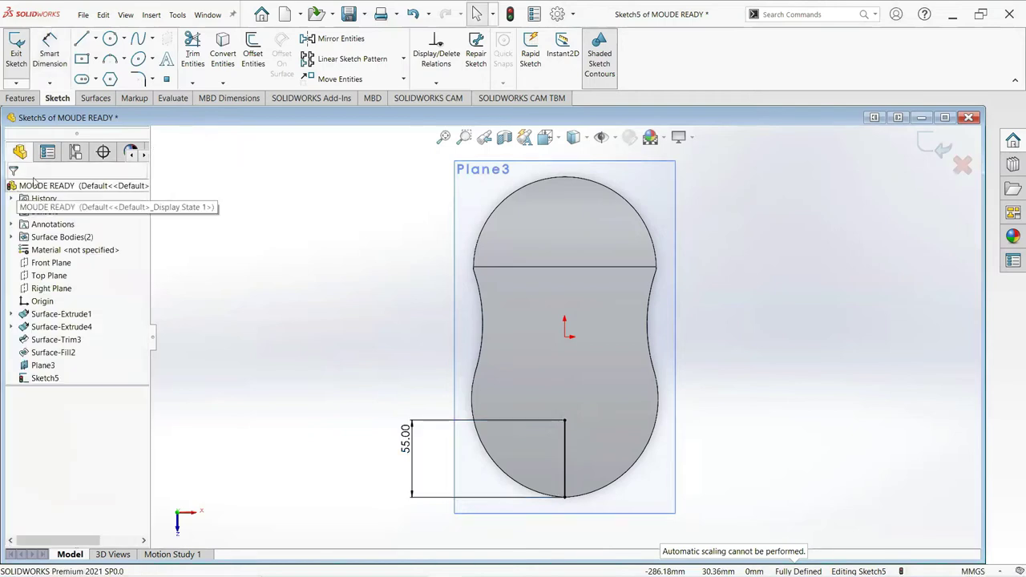
Draw a vertical centerpoint straight slot from the top of the 55 mm line.
{"action": "left_click", "coordinate": [95, 79]}
{"action": "left_click", "coordinate": [106, 110]}
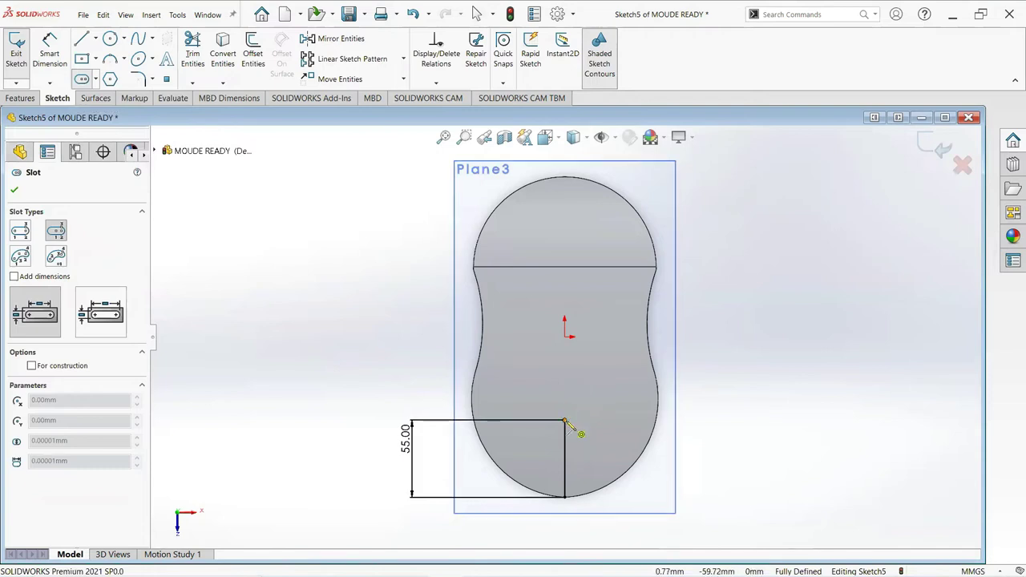
{"action": "left_click", "coordinate": [565, 458]}
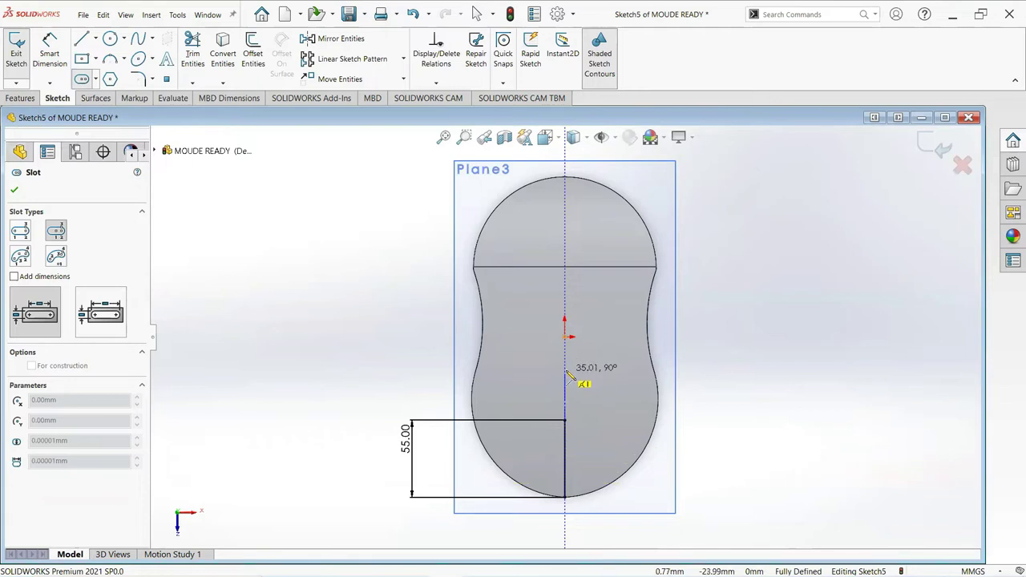
{"action": "left_click", "coordinate": [565, 370]}
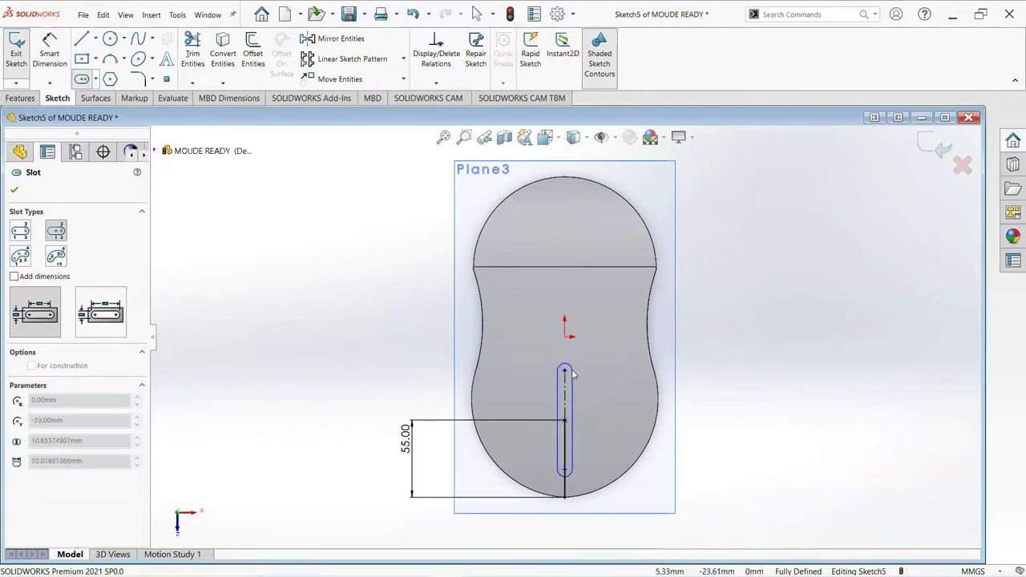
{"action": "left_click", "coordinate": [572, 374]}
{"action": "right_click", "coordinate": [572, 331]}
{"action": "left_click", "coordinate": [601, 376]}
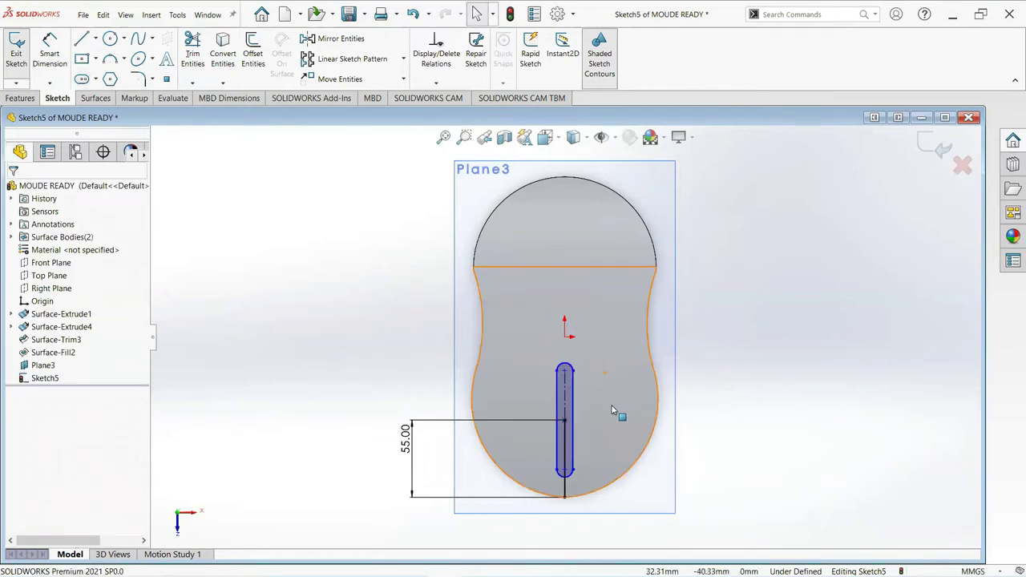
Convert the vertical line below the slot into construction geometry.
{"action": "left_click", "coordinate": [565, 487]}
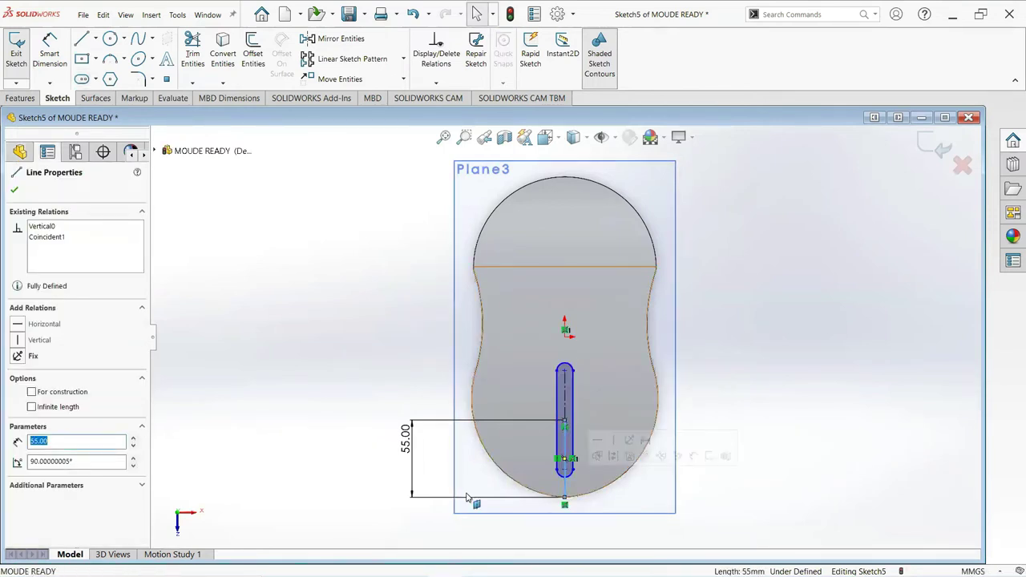
{"action": "left_click", "coordinate": [32, 392]}
{"action": "left_click", "coordinate": [14, 193]}
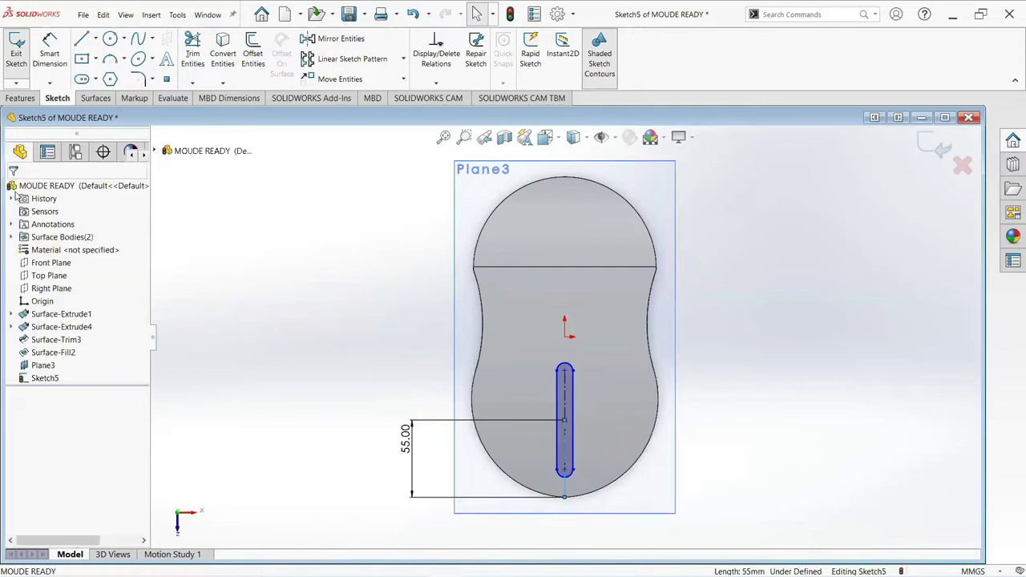
Dimension the slot to 74 mm long with 4 mm end radius.
{"action": "left_click", "coordinate": [49, 57]}
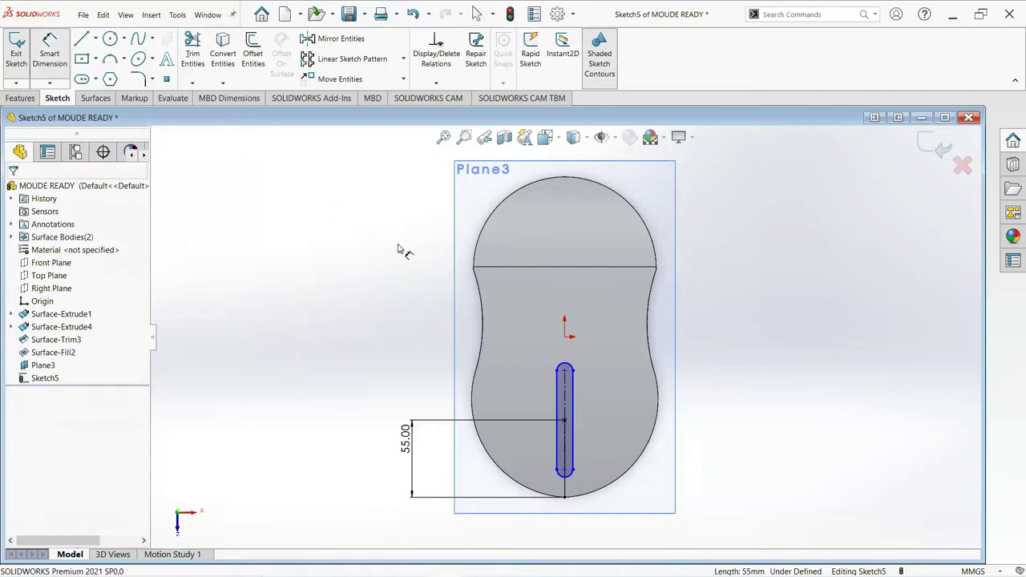
{"action": "left_click", "coordinate": [575, 398]}
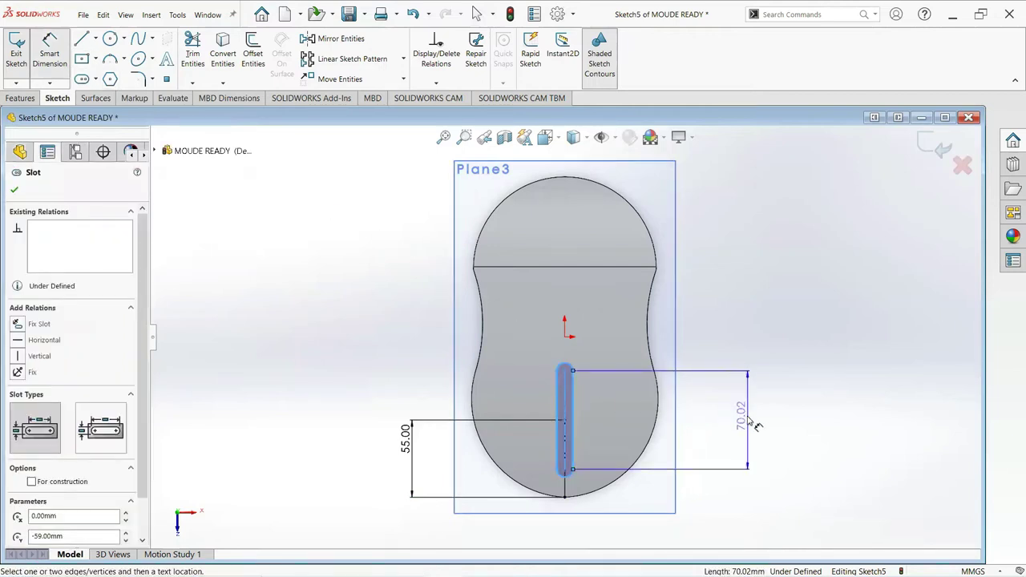
{"action": "left_click", "coordinate": [746, 415]}
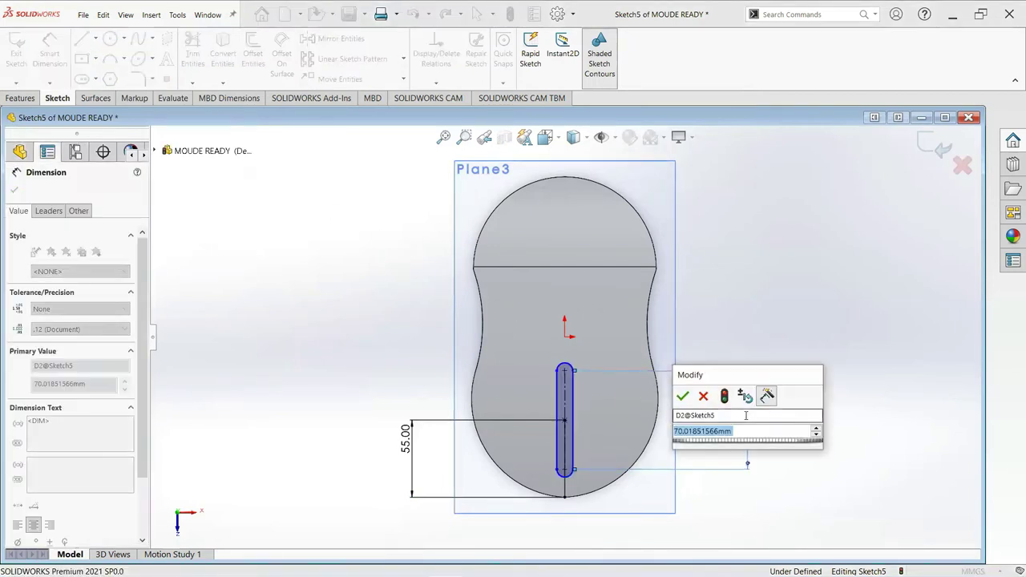
{"action": "type", "text": "60"}
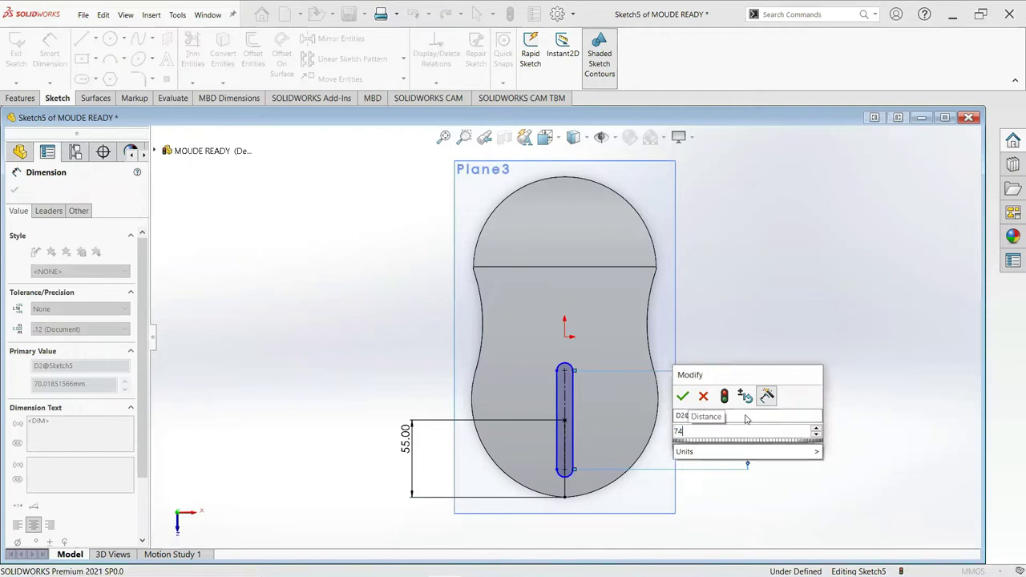
{"action": "key", "text": "Escape"}
{"action": "key", "text": "Return"}
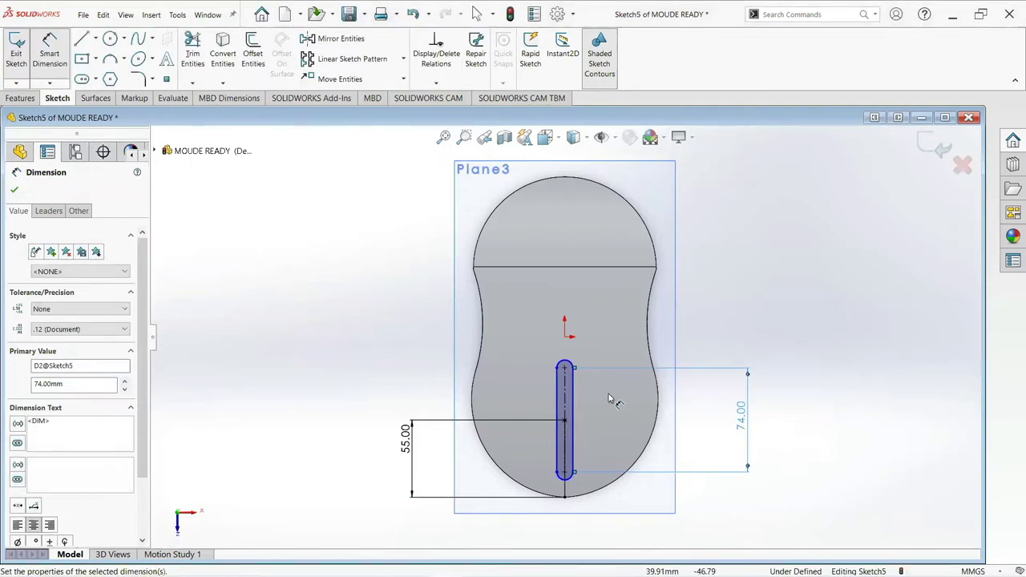
{"action": "left_click", "coordinate": [567, 366]}
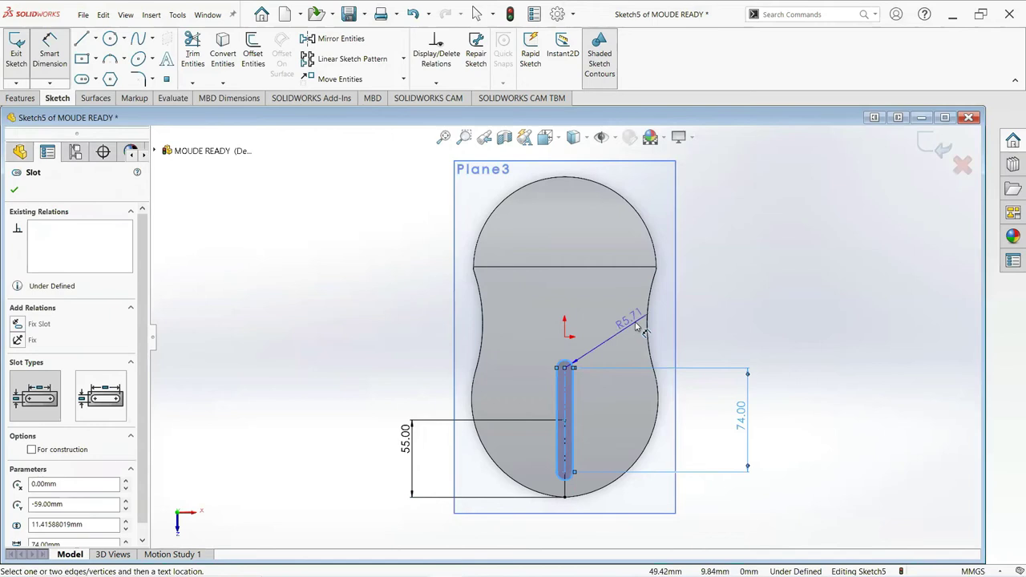
{"action": "left_click", "coordinate": [631, 319]}
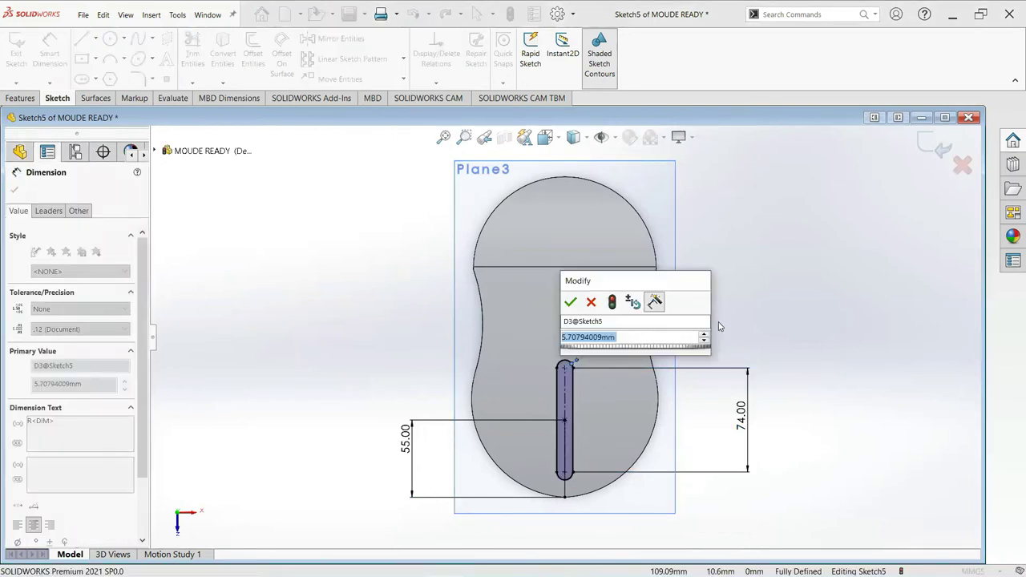
{"action": "type", "text": "4"}
{"action": "key", "text": "Return"}
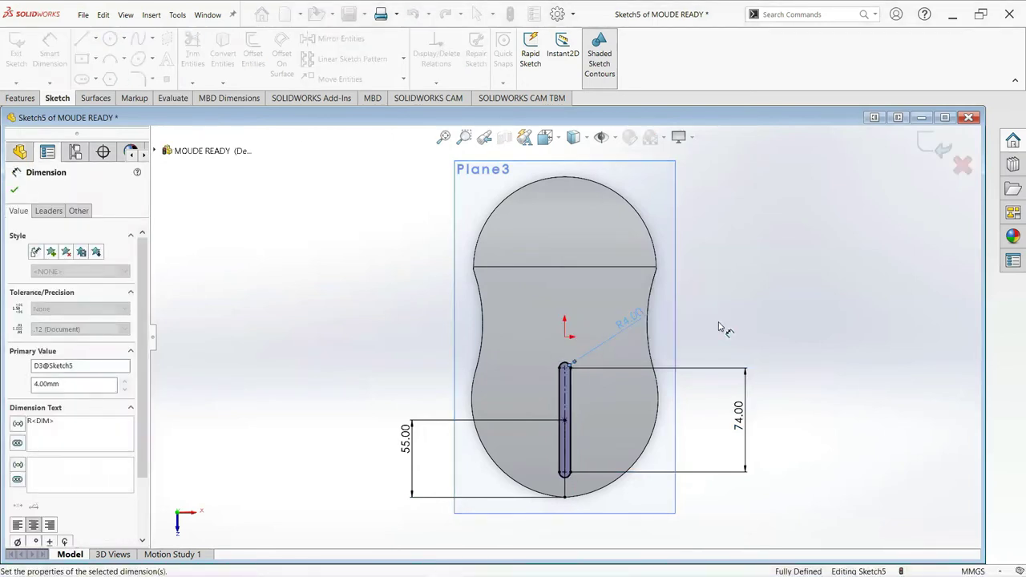
{"action": "left_click", "coordinate": [11, 190]}
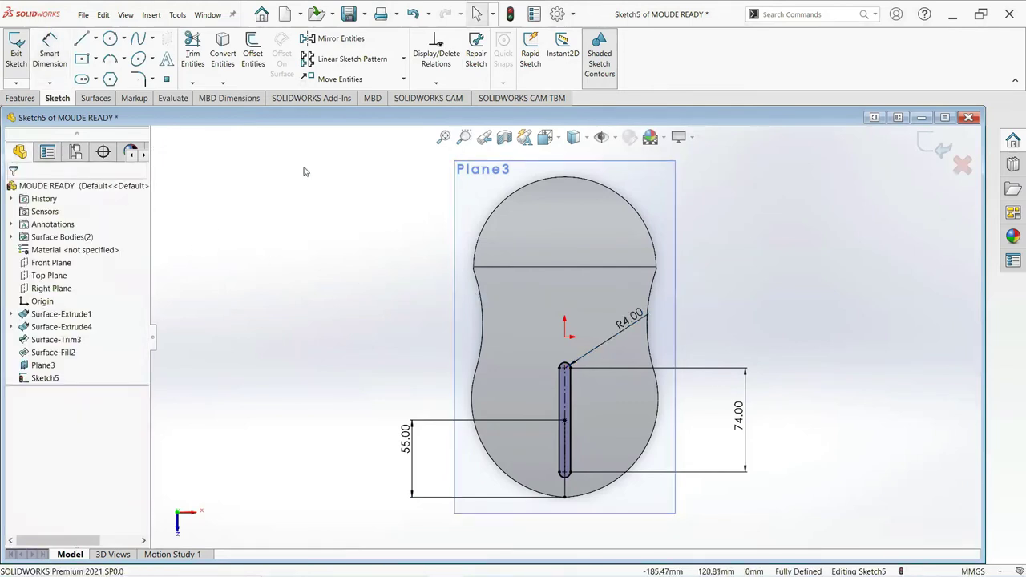
Draw a short line down the slot centre from its midpoint.
{"action": "left_click", "coordinate": [95, 39]}
{"action": "left_click", "coordinate": [104, 51]}
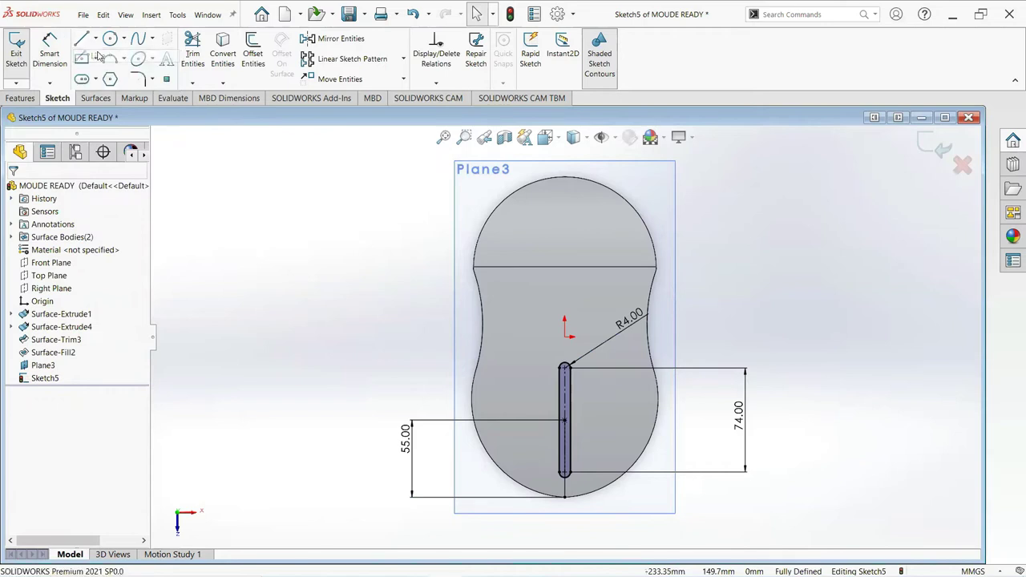
{"action": "left_click", "coordinate": [565, 422]}
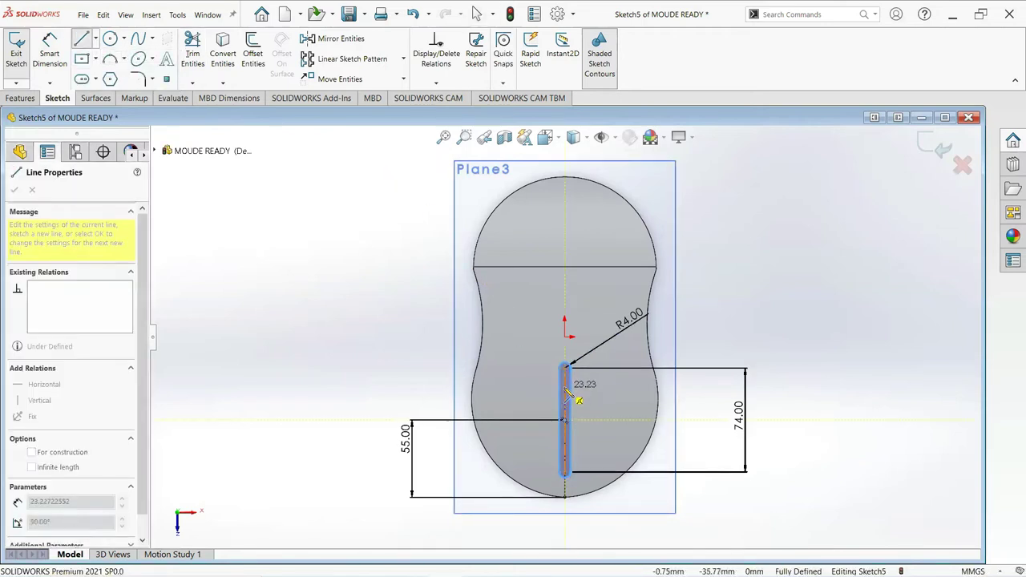
{"action": "right_click", "coordinate": [563, 346]}
{"action": "left_click", "coordinate": [595, 393]}
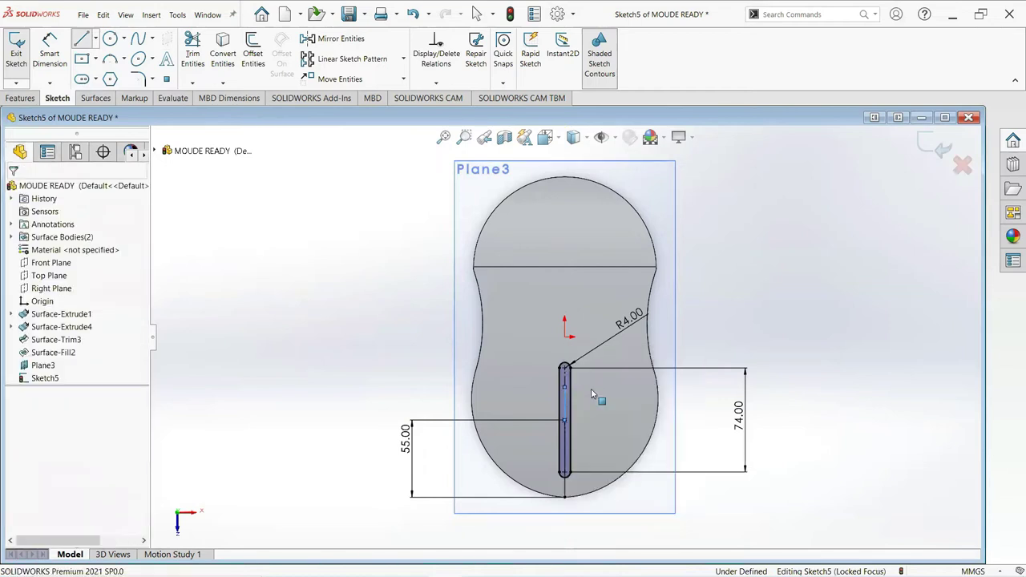
{"action": "left_click", "coordinate": [81, 38]}
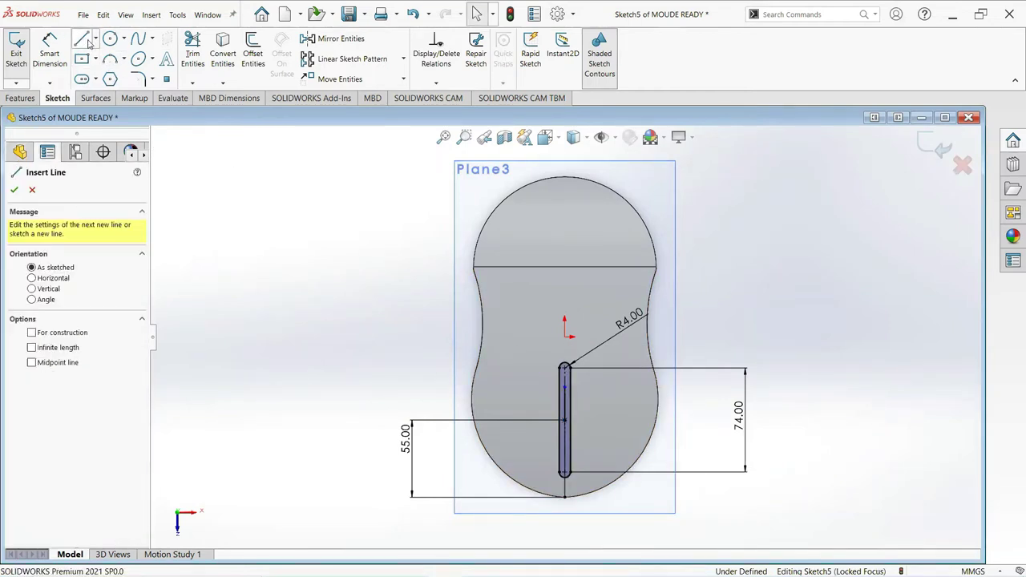
{"action": "left_click", "coordinate": [565, 422]}
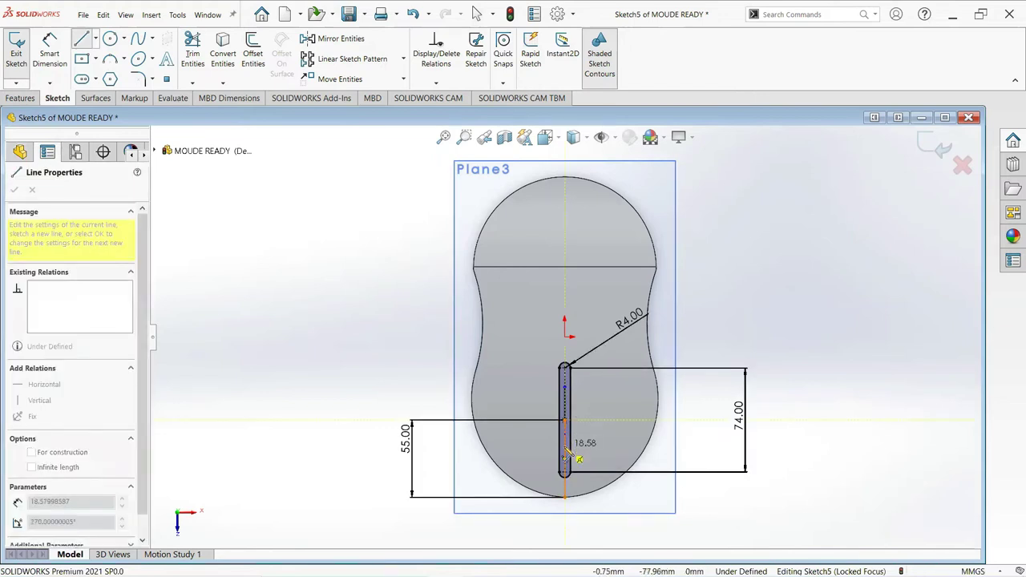
{"action": "left_click", "coordinate": [566, 453]}
{"action": "right_click", "coordinate": [565, 454]}
{"action": "left_click", "coordinate": [591, 442]}
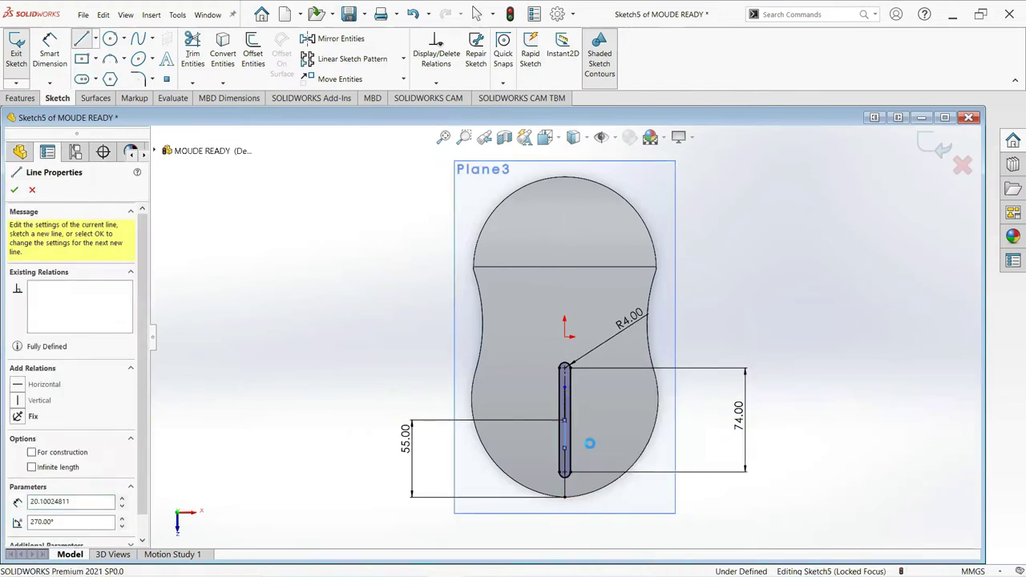
{"action": "scroll", "coordinate": [586, 433], "scroll_direction": "up", "scroll_amount": 3}
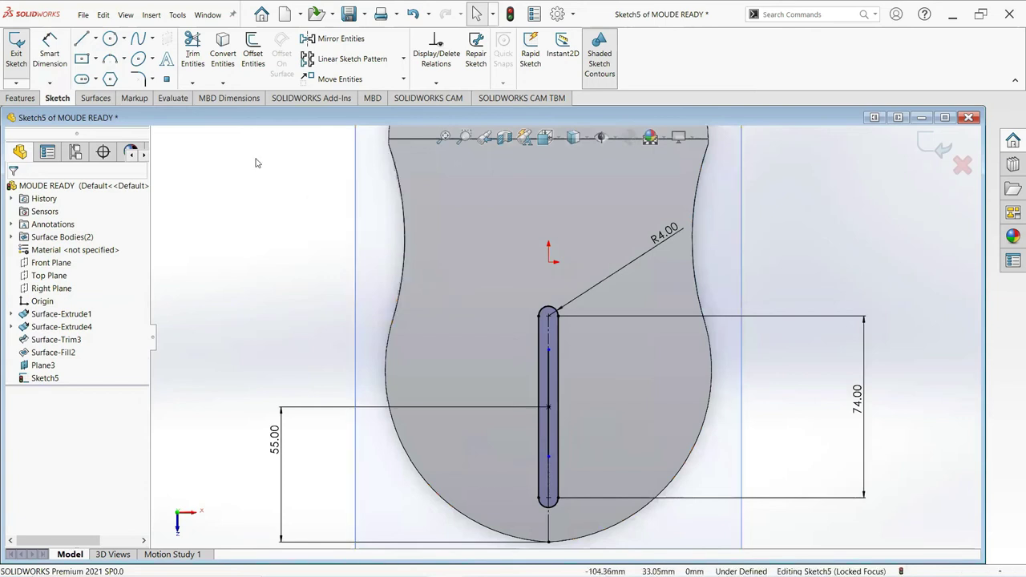
Dimension the upper and lower points along the slot centre at 17 mm each.
{"action": "left_click", "coordinate": [49, 53]}
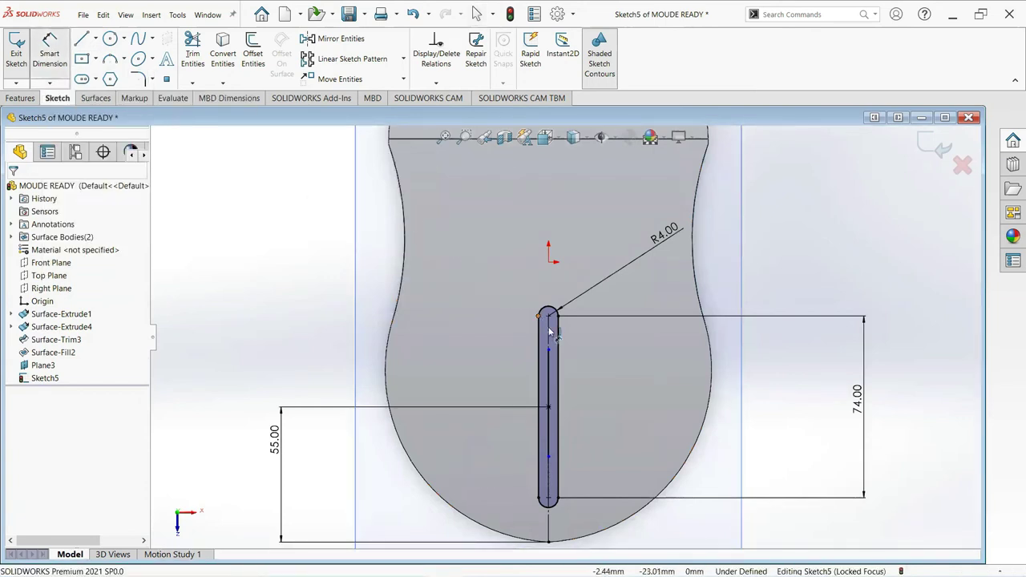
{"action": "left_click", "coordinate": [548, 367]}
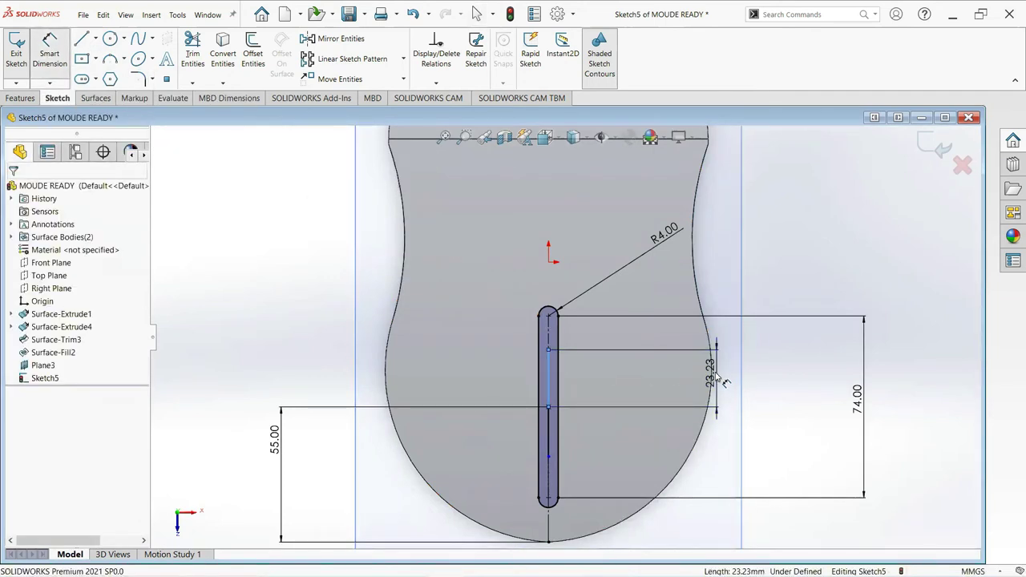
{"action": "left_click", "coordinate": [716, 373]}
{"action": "type", "text": "1"}
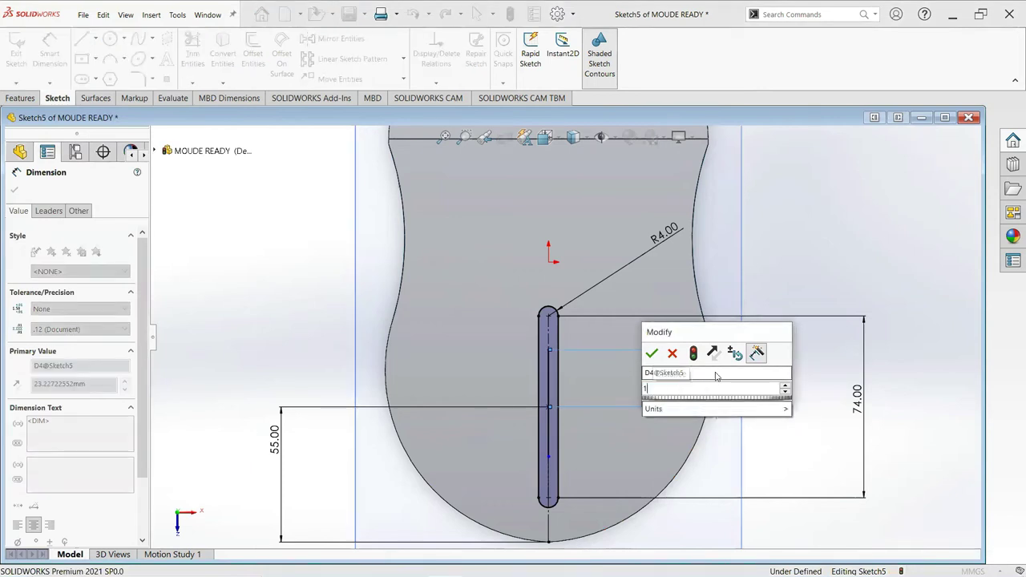
{"action": "type", "text": "7"}
{"action": "key", "text": "Return"}
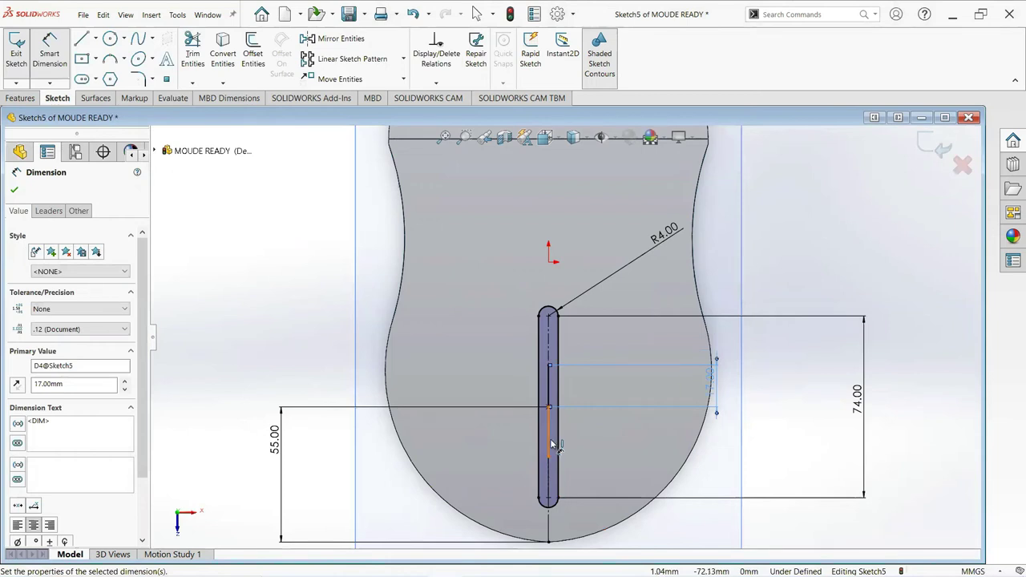
{"action": "left_click", "coordinate": [552, 445]}
{"action": "left_click", "coordinate": [804, 441]}
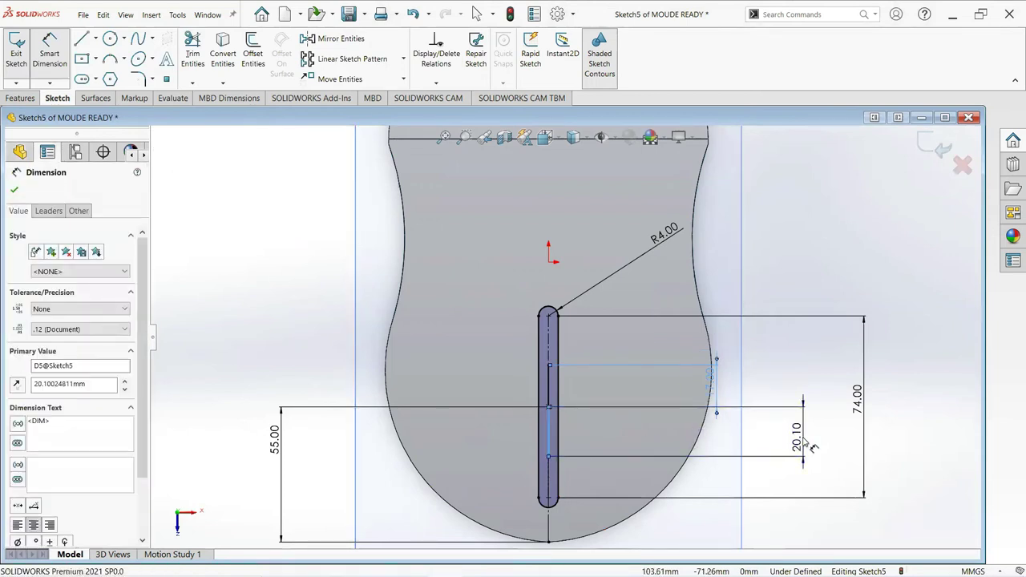
{"action": "left_click", "coordinate": [808, 443]}
{"action": "type", "text": "17"}
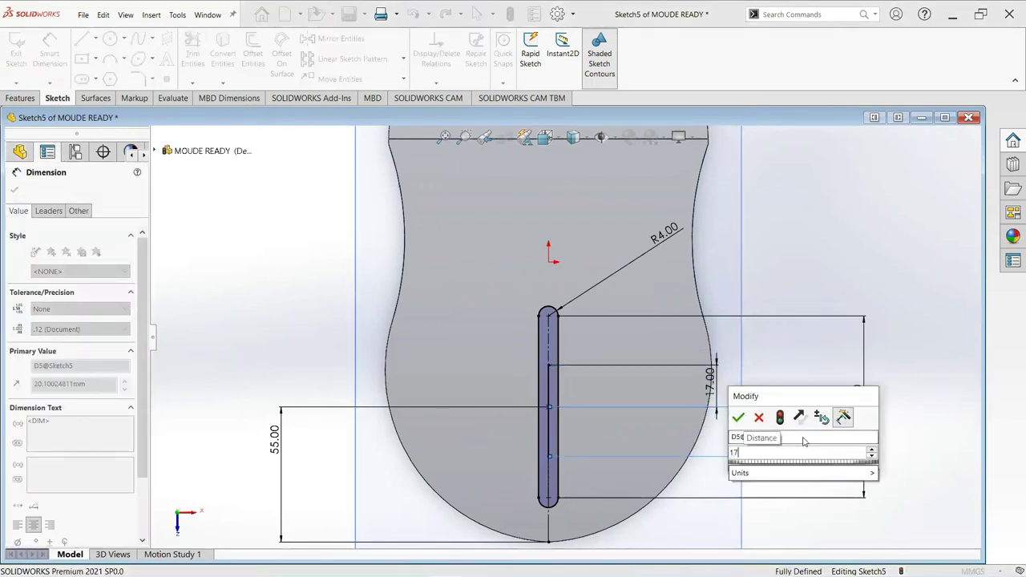
{"action": "key", "text": "Return"}
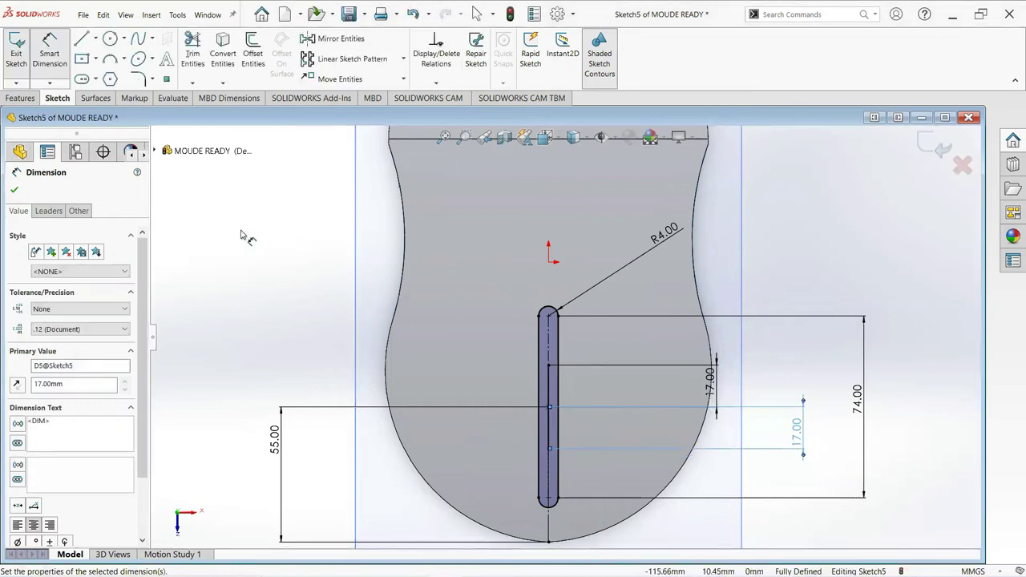
{"action": "left_click", "coordinate": [14, 191]}
{"action": "scroll", "coordinate": [563, 341], "scroll_direction": "down", "scroll_amount": 2}
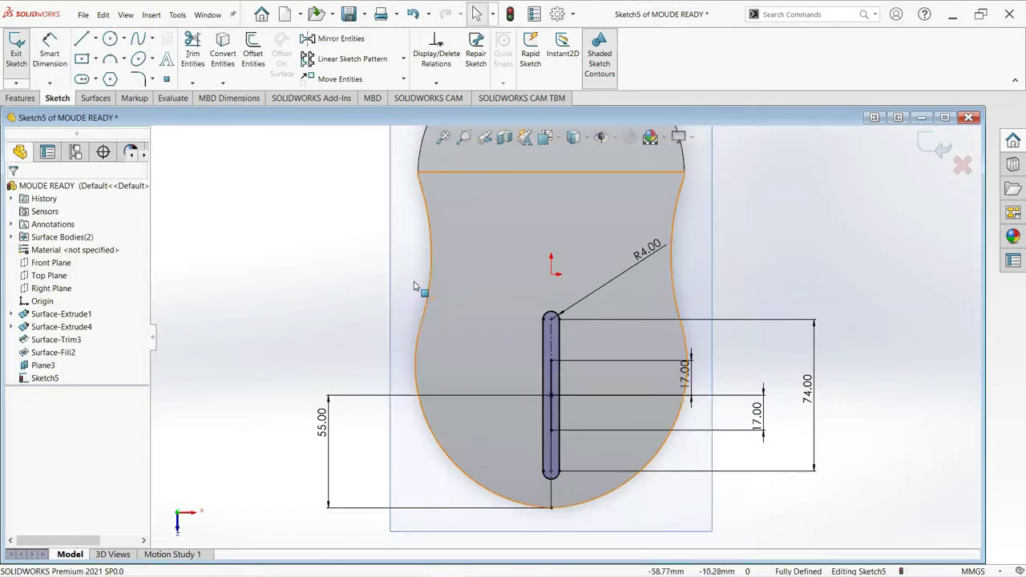
Draw a short horizontal line from the slot's midpoint to the right.
{"action": "left_click", "coordinate": [95, 38]}
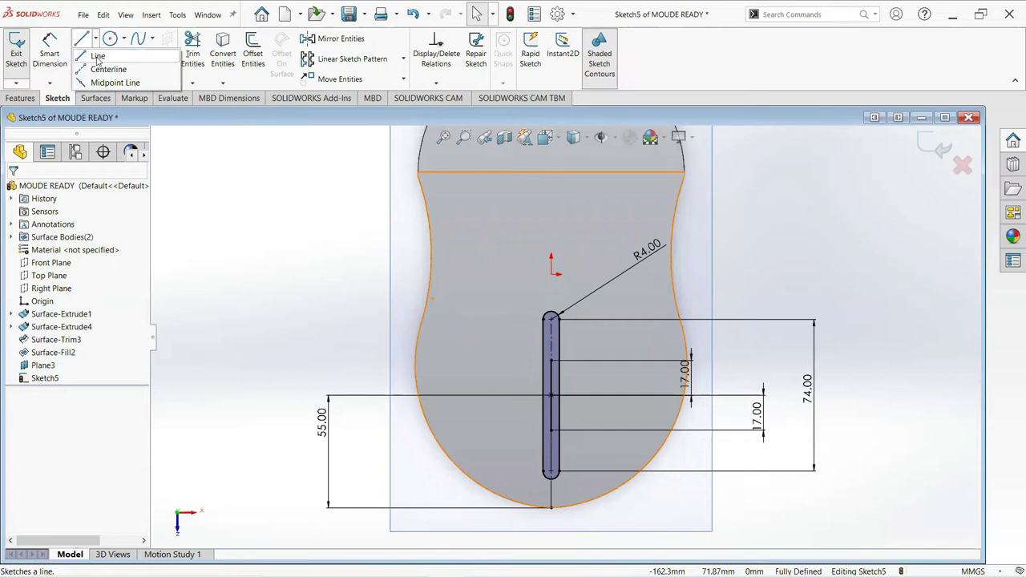
{"action": "left_click", "coordinate": [559, 395]}
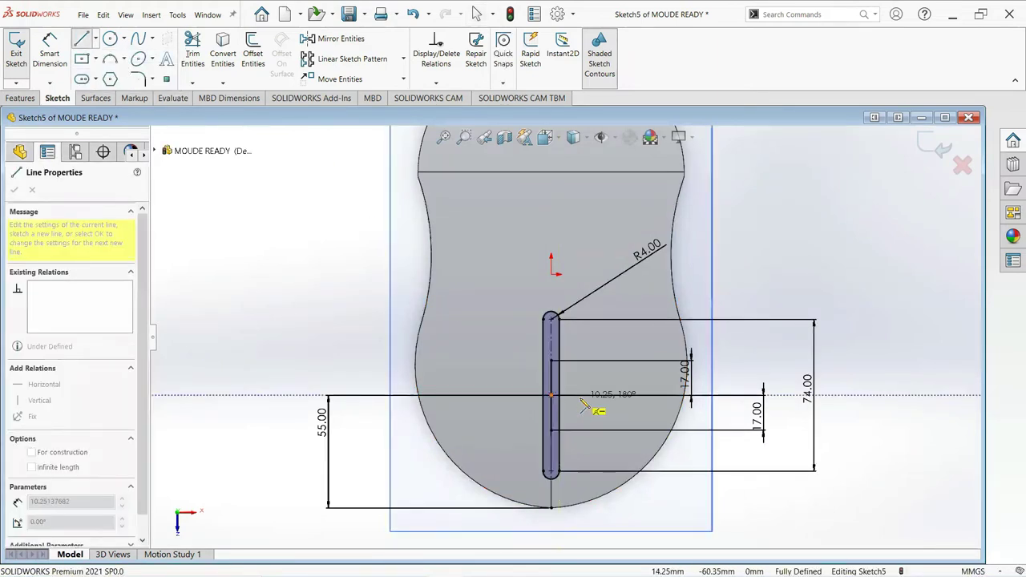
{"action": "left_click", "coordinate": [582, 400]}
{"action": "right_click", "coordinate": [584, 400]}
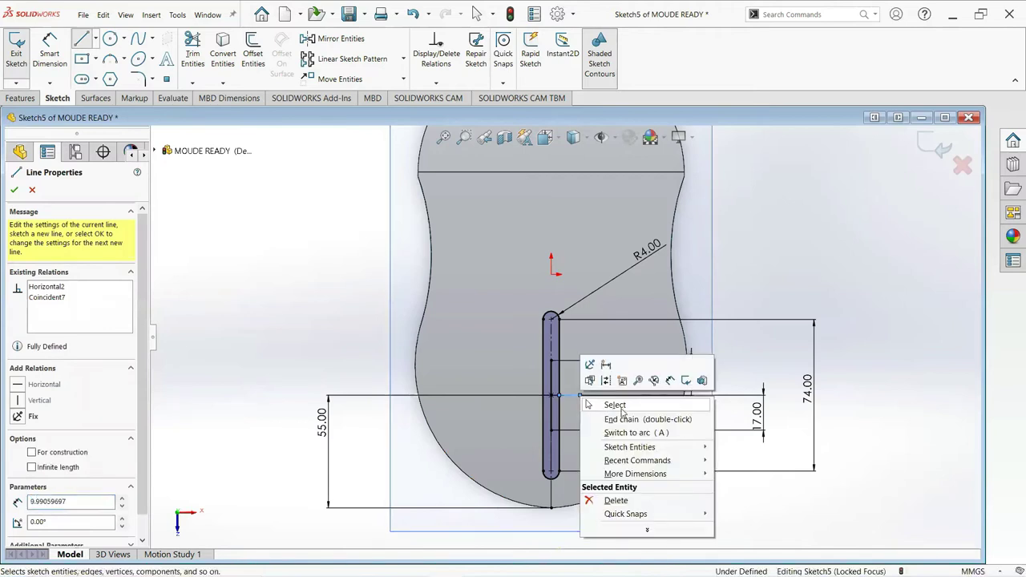
{"action": "left_click", "coordinate": [611, 406]}
{"action": "scroll", "coordinate": [612, 407], "scroll_direction": "down", "scroll_amount": 2}
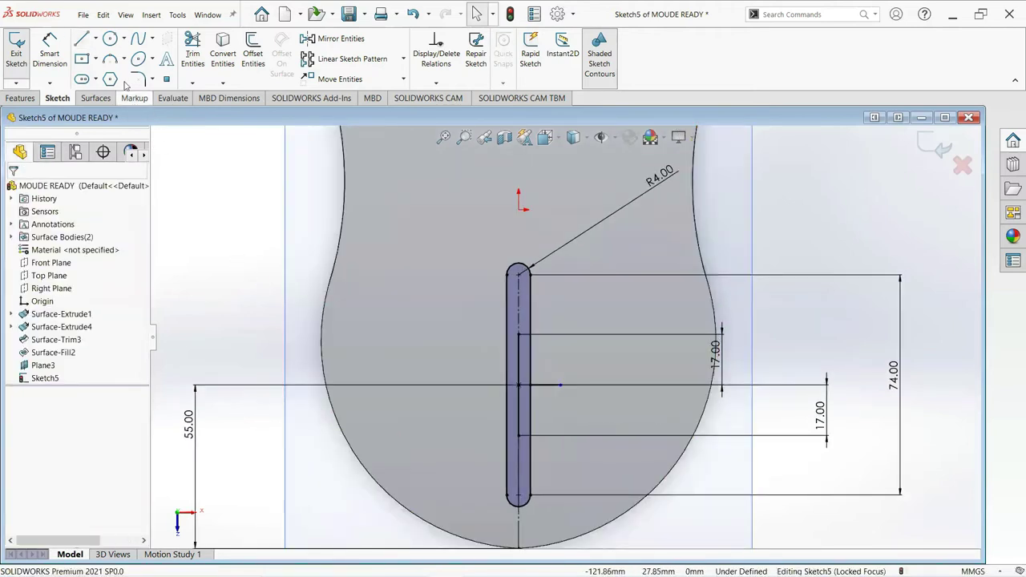
Dimension the short horizontal line, changing 9.99 mm to 4.00 mm.
{"action": "left_click", "coordinate": [50, 53]}
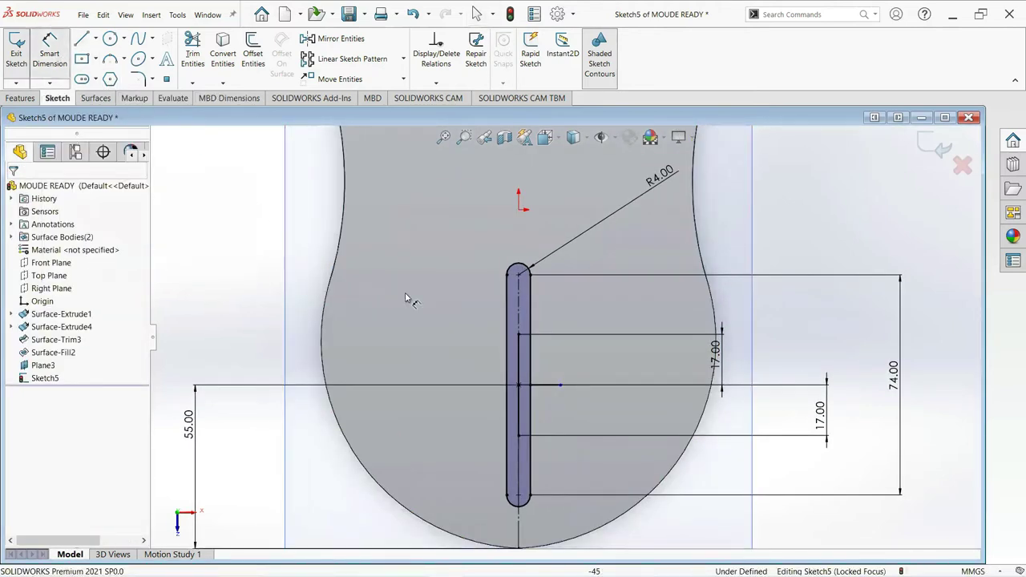
{"action": "left_click", "coordinate": [557, 390]}
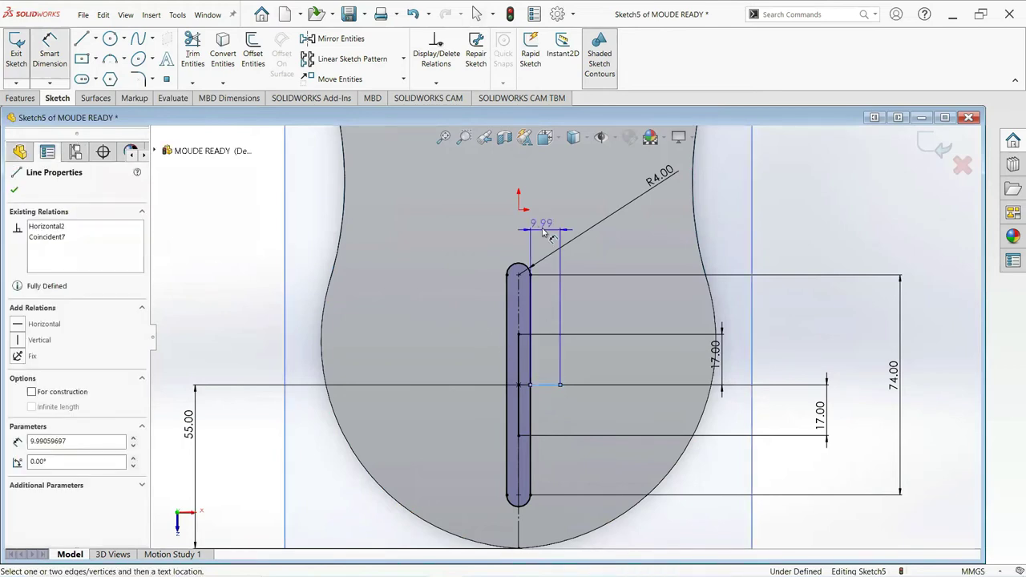
{"action": "left_click", "coordinate": [541, 224]}
{"action": "left_click", "coordinate": [543, 231]}
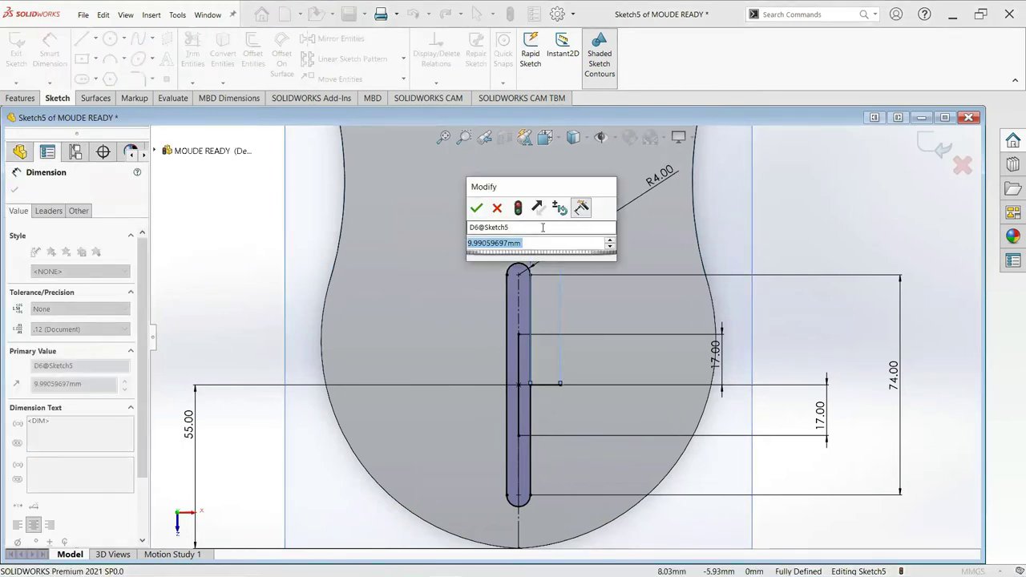
{"action": "type", "text": "4"}
{"action": "key", "text": "Return"}
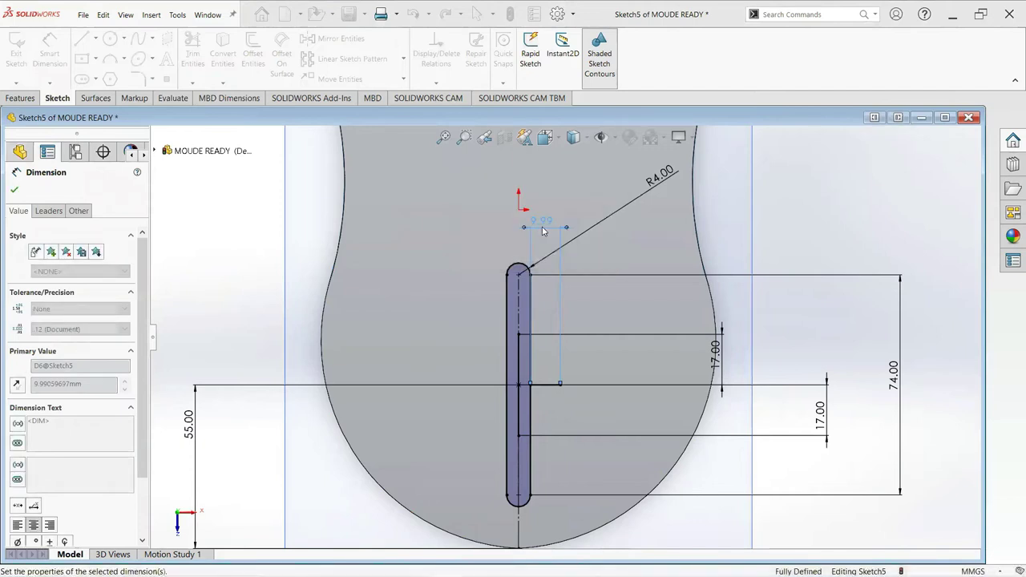
{"action": "left_click", "coordinate": [13, 191]}
{"action": "scroll", "coordinate": [595, 367], "scroll_direction": "down", "scroll_amount": 2}
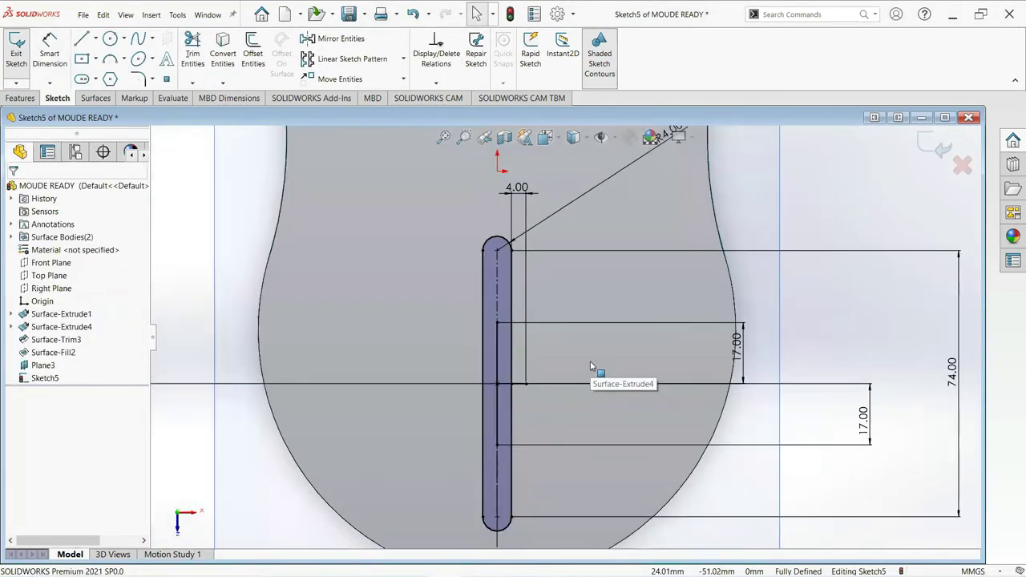
Draw a three-point arc on the slot's edge between the two 17 mm points.
{"action": "left_click", "coordinate": [124, 60]}
{"action": "left_click", "coordinate": [136, 102]}
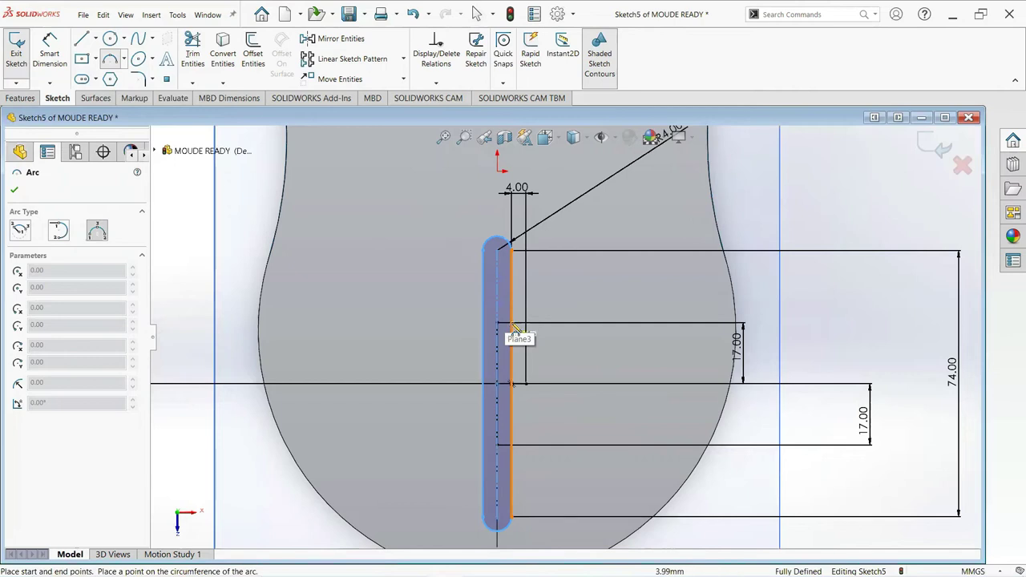
{"action": "left_click", "coordinate": [514, 326]}
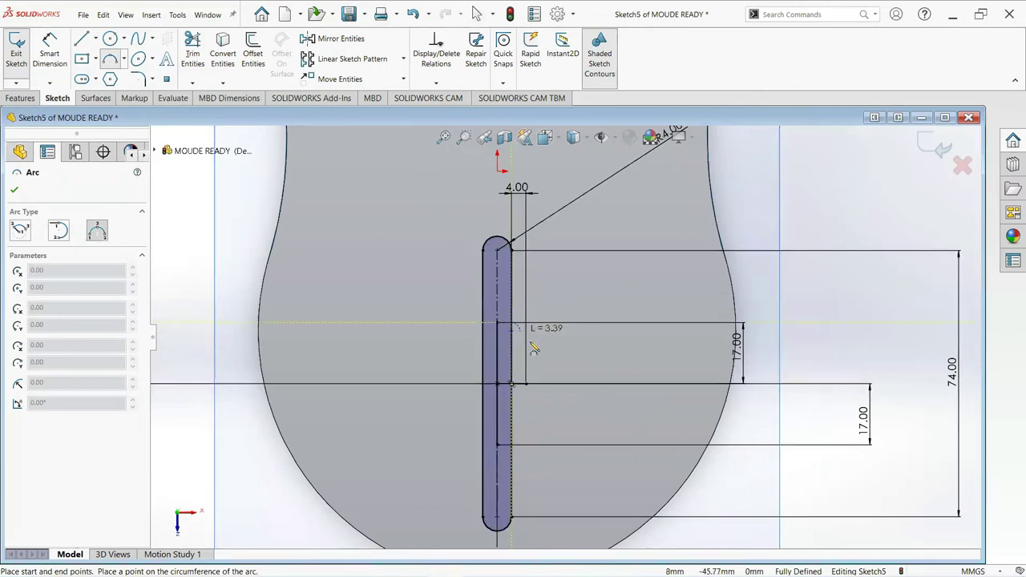
{"action": "left_click", "coordinate": [513, 451]}
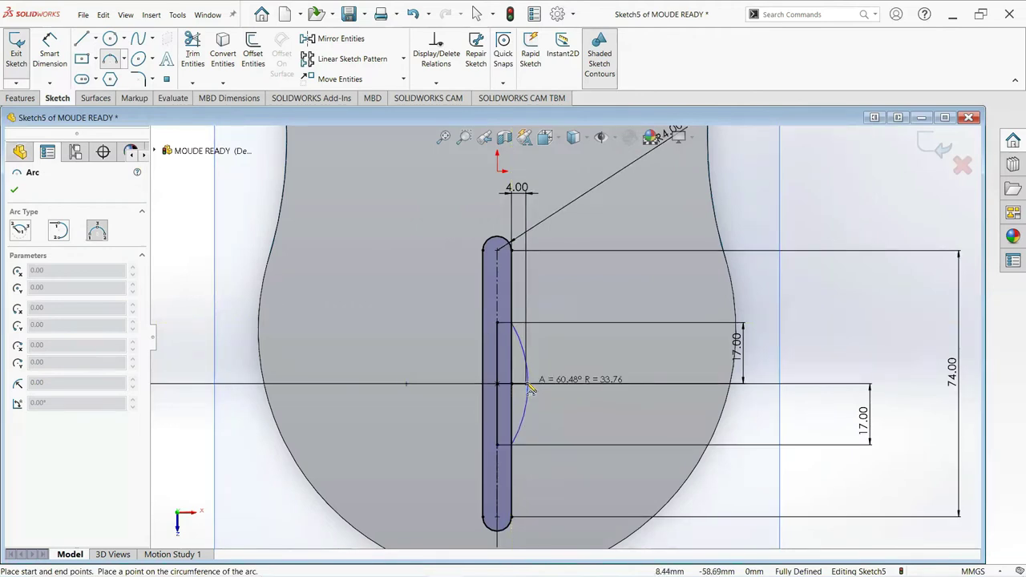
{"action": "scroll", "coordinate": [533, 389], "scroll_direction": "down", "scroll_amount": 5}
{"action": "scroll", "coordinate": [552, 360], "scroll_direction": "down", "scroll_amount": 3}
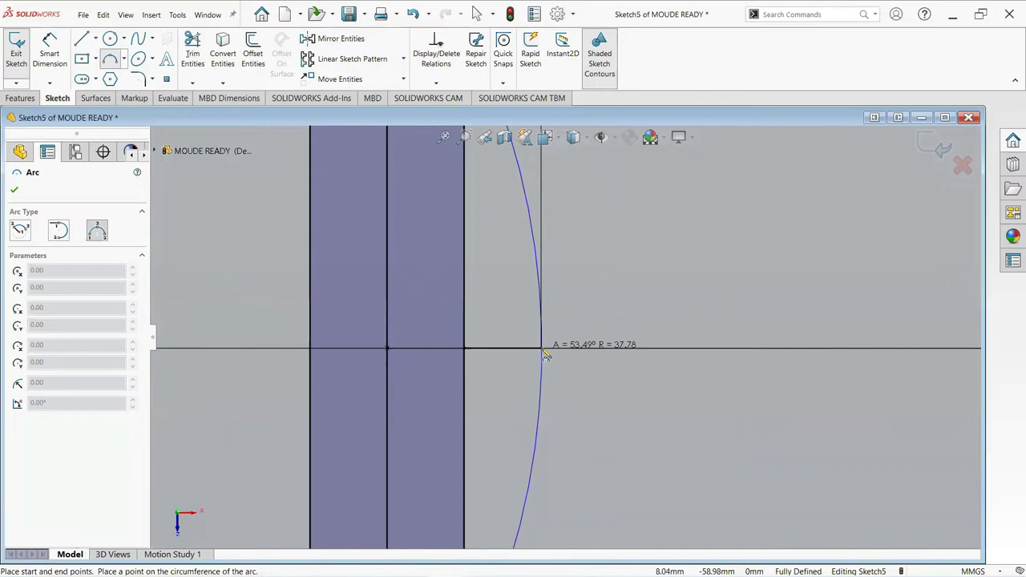
{"action": "left_click", "coordinate": [545, 354]}
{"action": "right_click", "coordinate": [545, 354]}
{"action": "left_click", "coordinate": [568, 361]}
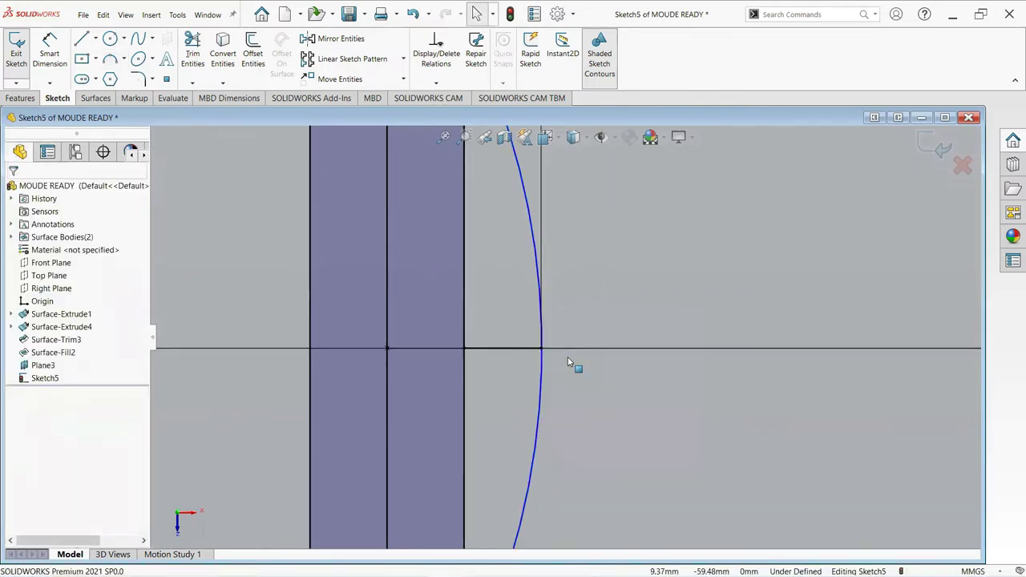
{"action": "scroll", "coordinate": [568, 360], "scroll_direction": "up", "scroll_amount": 2}
{"action": "scroll", "coordinate": [568, 361], "scroll_direction": "up", "scroll_amount": 2}
{"action": "scroll", "coordinate": [568, 361], "scroll_direction": "up", "scroll_amount": 2}
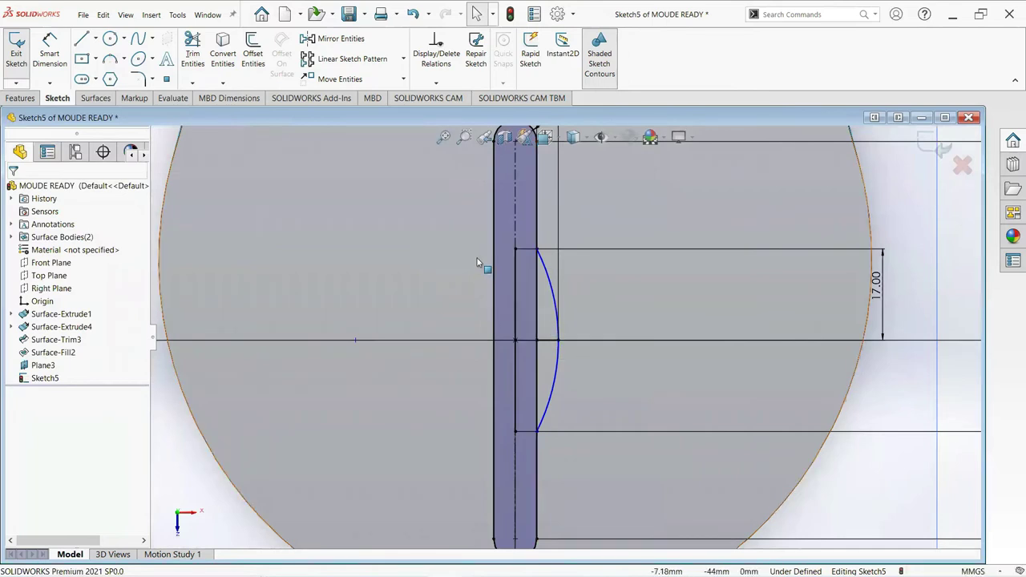
Mirror the arc about the slot's vertical centreline.
{"action": "left_click", "coordinate": [350, 42]}
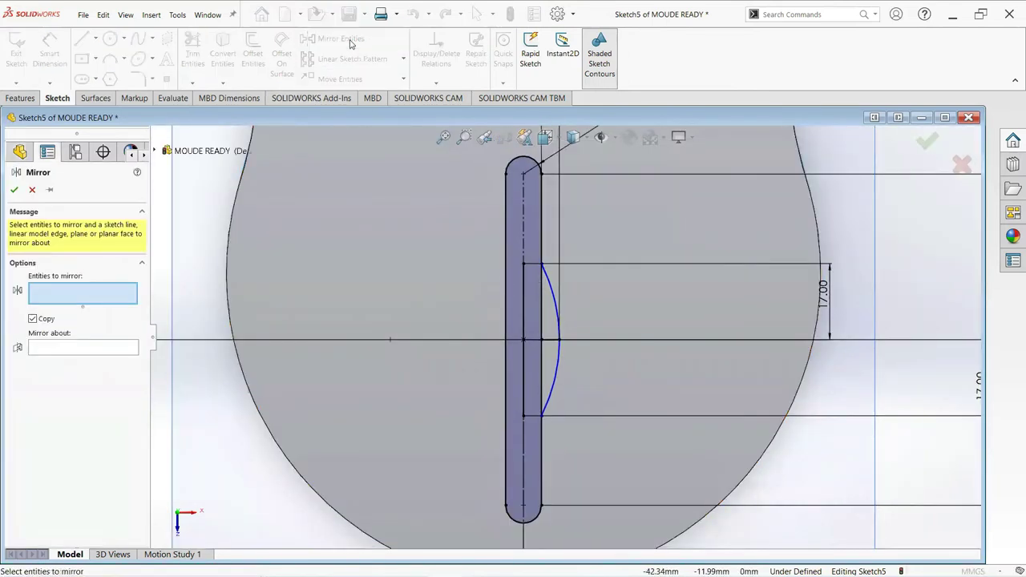
{"action": "left_click", "coordinate": [558, 303]}
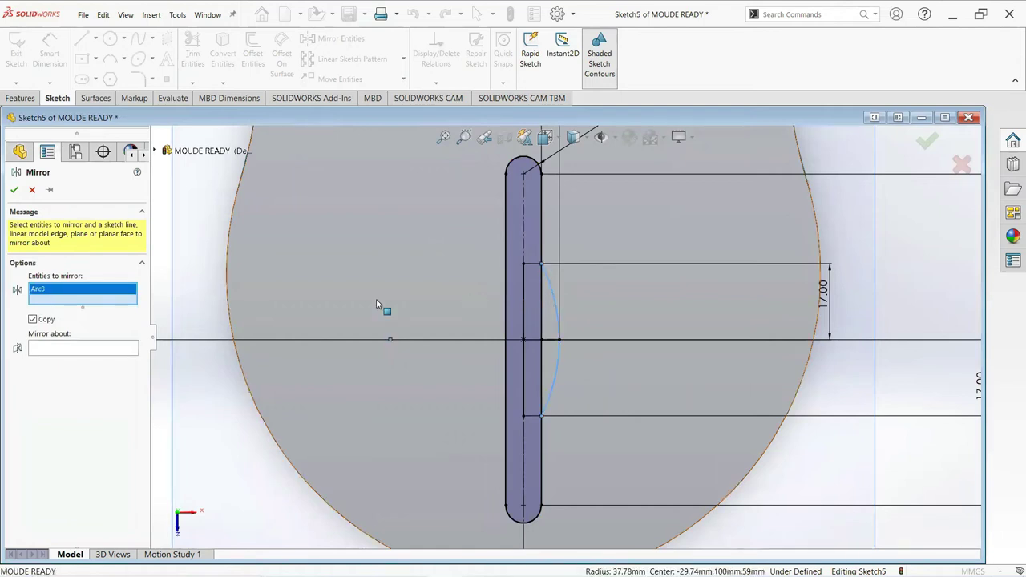
{"action": "left_click", "coordinate": [120, 349]}
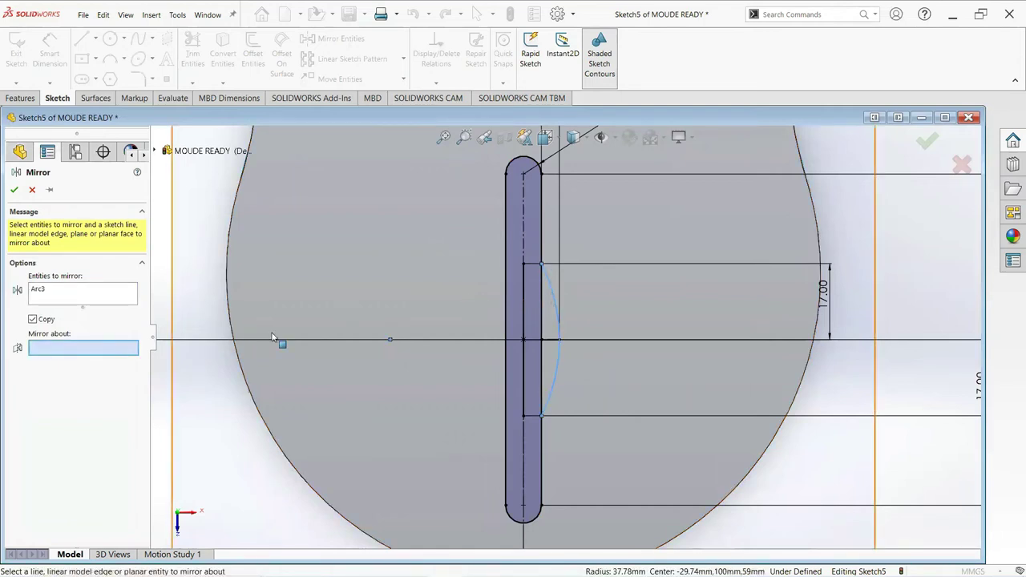
{"action": "left_click", "coordinate": [526, 324]}
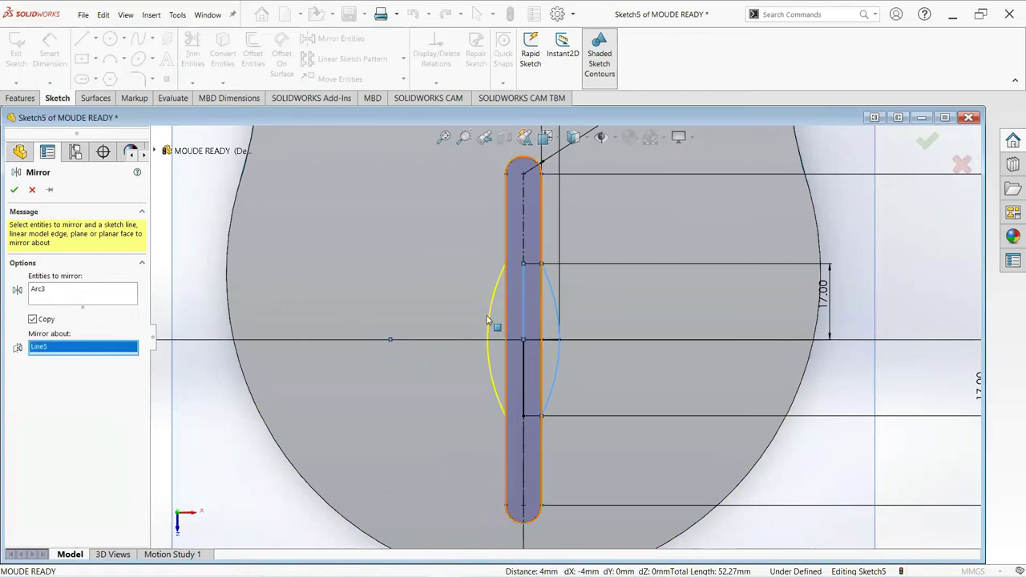
{"action": "left_click", "coordinate": [14, 191]}
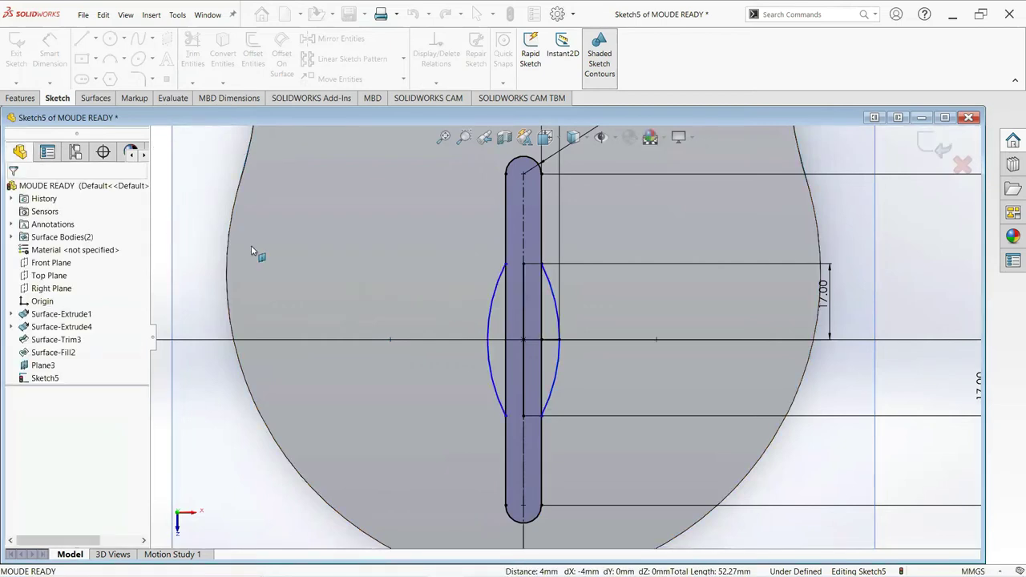
Power-trim the slot edges and helper lines inside the arcs, accepting the slot-break warning.
{"action": "key", "text": "f"}
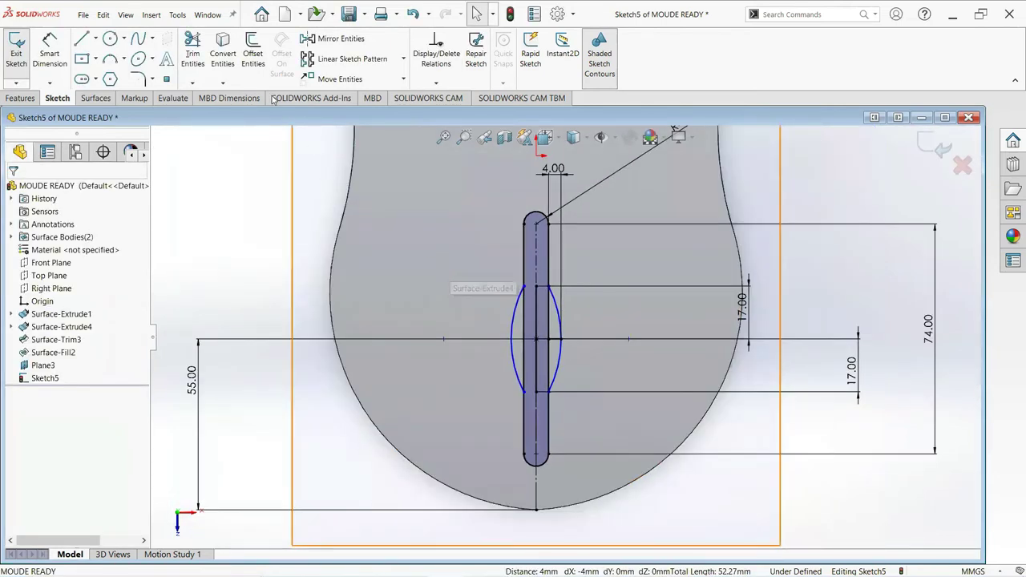
{"action": "left_click", "coordinate": [193, 52]}
{"action": "scroll", "coordinate": [536, 309], "scroll_direction": "down", "scroll_amount": 3}
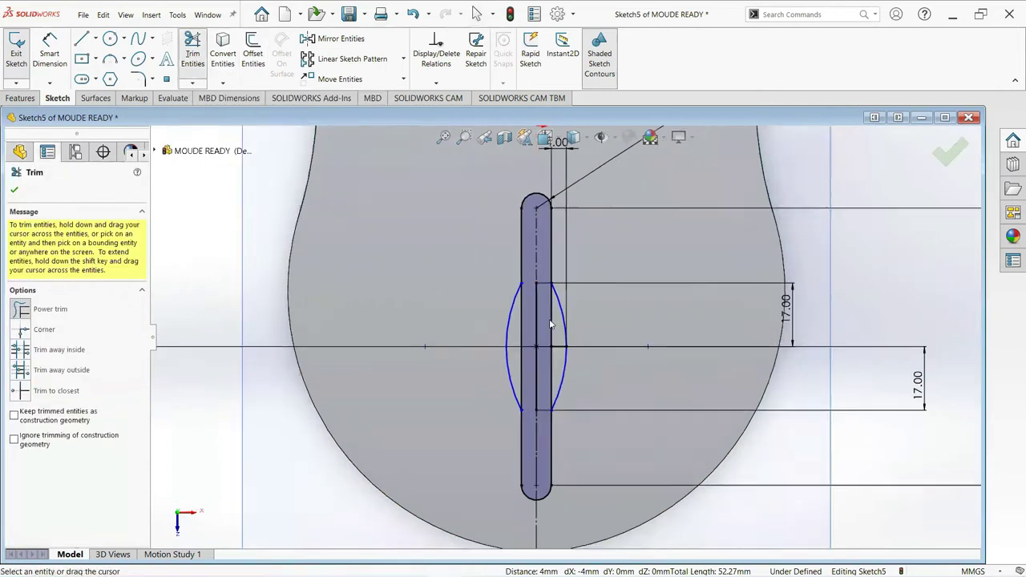
{"action": "left_click", "coordinate": [546, 325]}
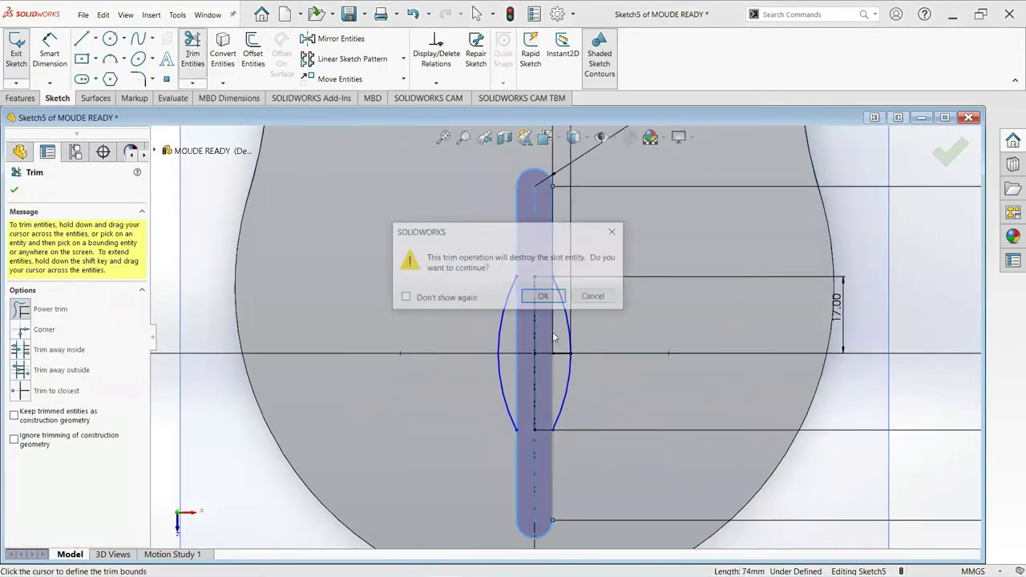
{"action": "left_click", "coordinate": [544, 297]}
{"action": "mouse_move", "coordinate": [560, 372]}
{"action": "left_mouse_down"}
{"action": "mouse_move", "coordinate": [546, 368]}
{"action": "mouse_move", "coordinate": [547, 337]}
{"action": "mouse_move", "coordinate": [529, 338]}
{"action": "mouse_move", "coordinate": [515, 372]}
{"action": "mouse_move", "coordinate": [541, 381]}
{"action": "left_mouse_up"}
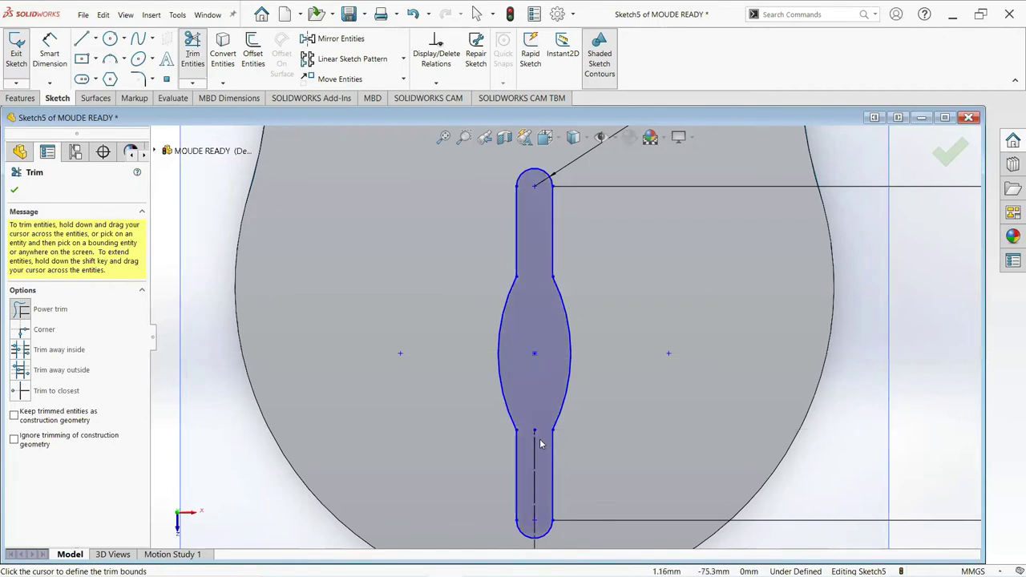
{"action": "scroll", "coordinate": [534, 491], "scroll_direction": "up", "scroll_amount": 1}
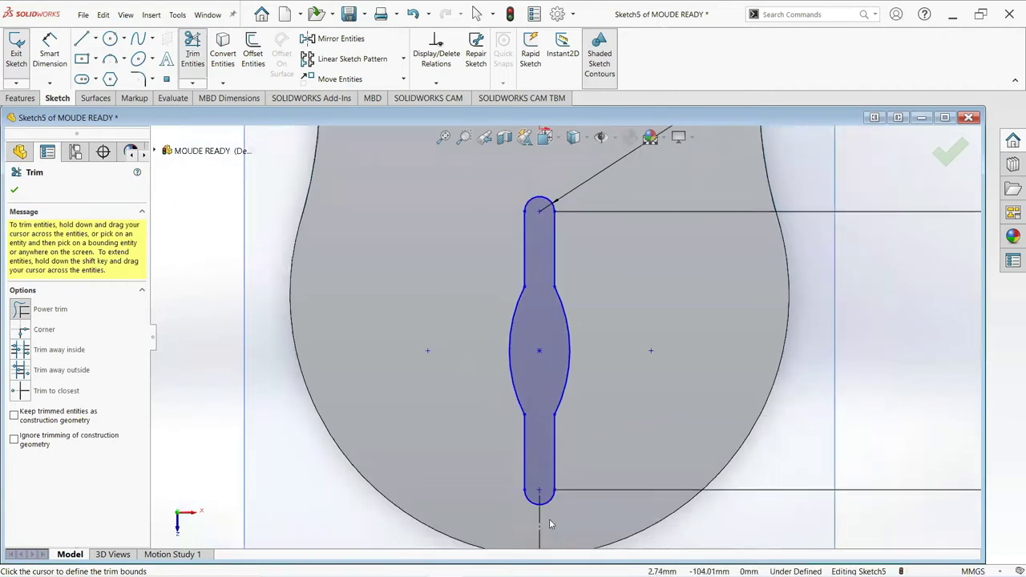
{"action": "scroll", "coordinate": [549, 519], "scroll_direction": "up", "scroll_amount": 2}
{"action": "scroll", "coordinate": [540, 476], "scroll_direction": "down", "scroll_amount": 1}
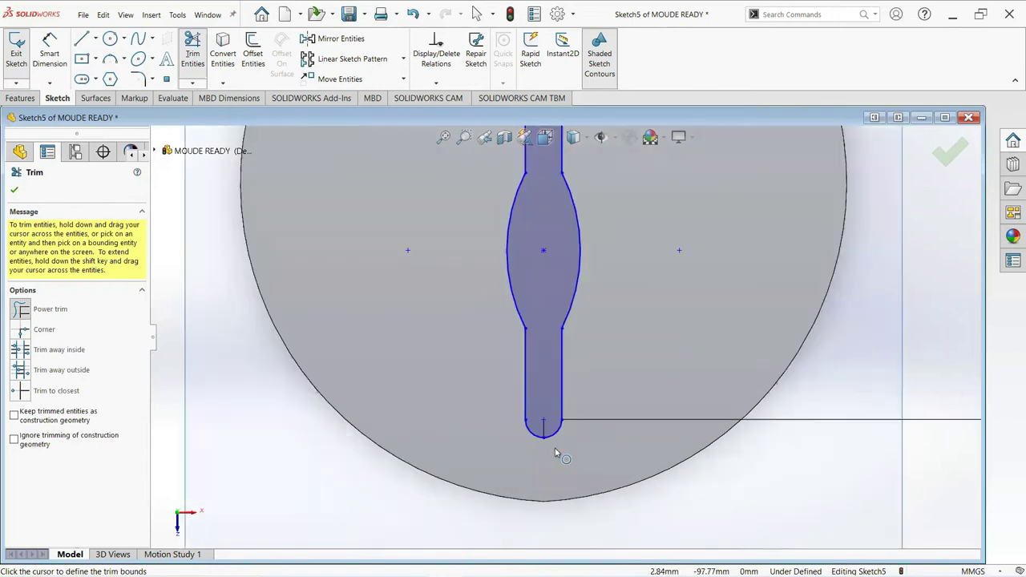
{"action": "scroll", "coordinate": [527, 385], "scroll_direction": "down", "scroll_amount": 2}
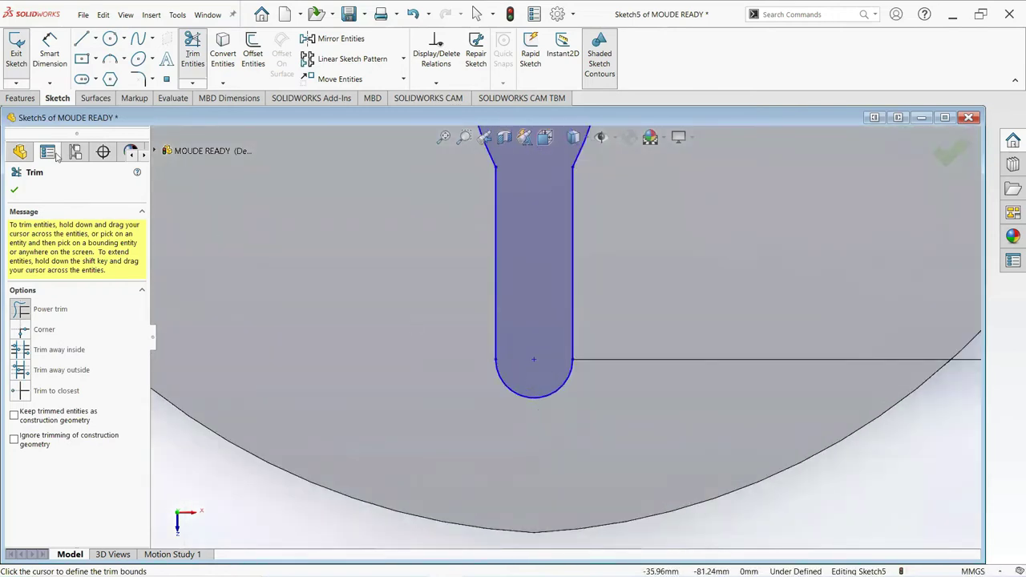
{"action": "left_click", "coordinate": [15, 192]}
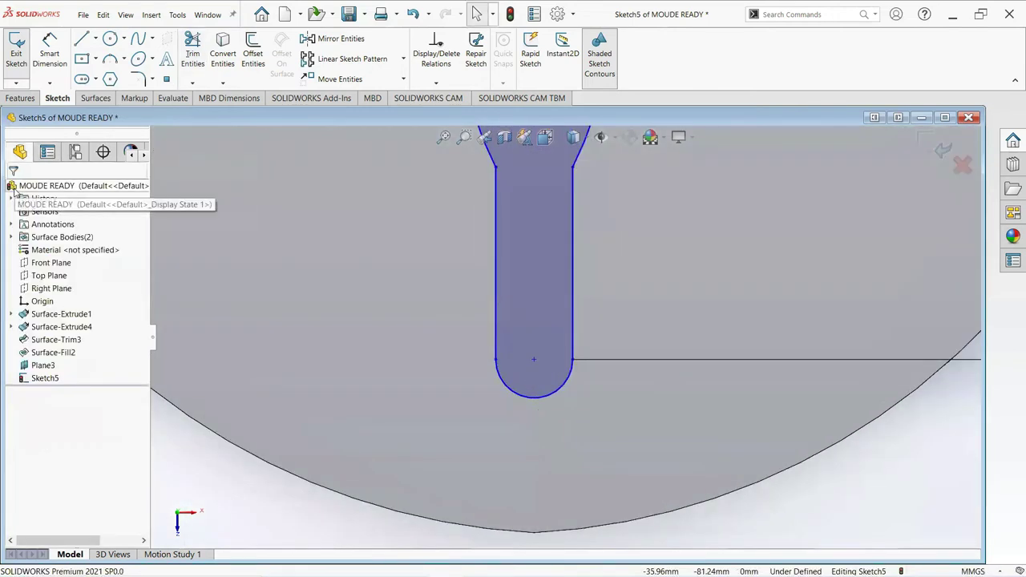
{"action": "scroll", "coordinate": [507, 274], "scroll_direction": "up", "scroll_amount": 2}
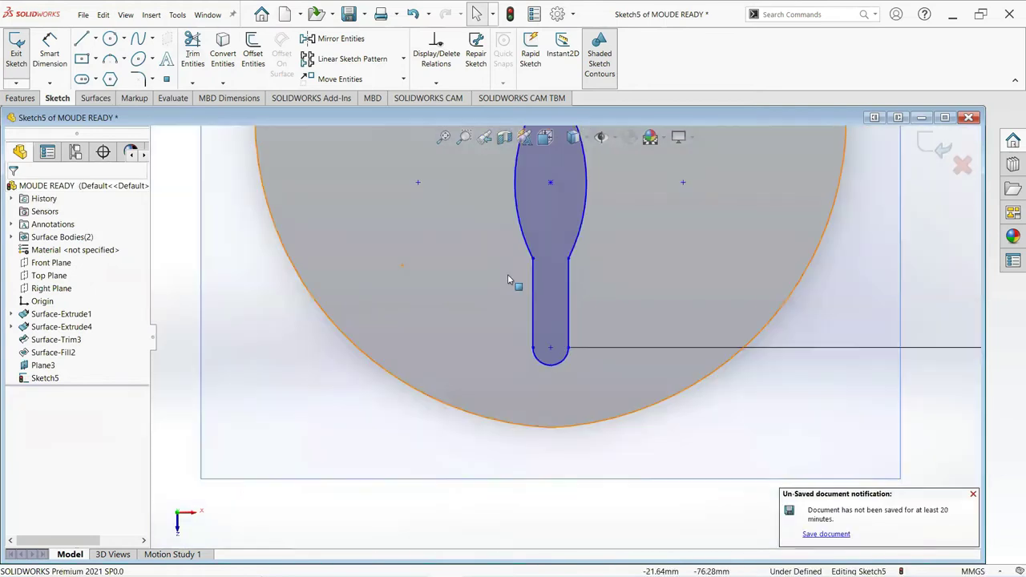
{"action": "scroll", "coordinate": [511, 275], "scroll_direction": "up", "scroll_amount": 2}
{"action": "scroll", "coordinate": [561, 264], "scroll_direction": "up", "scroll_amount": 1}
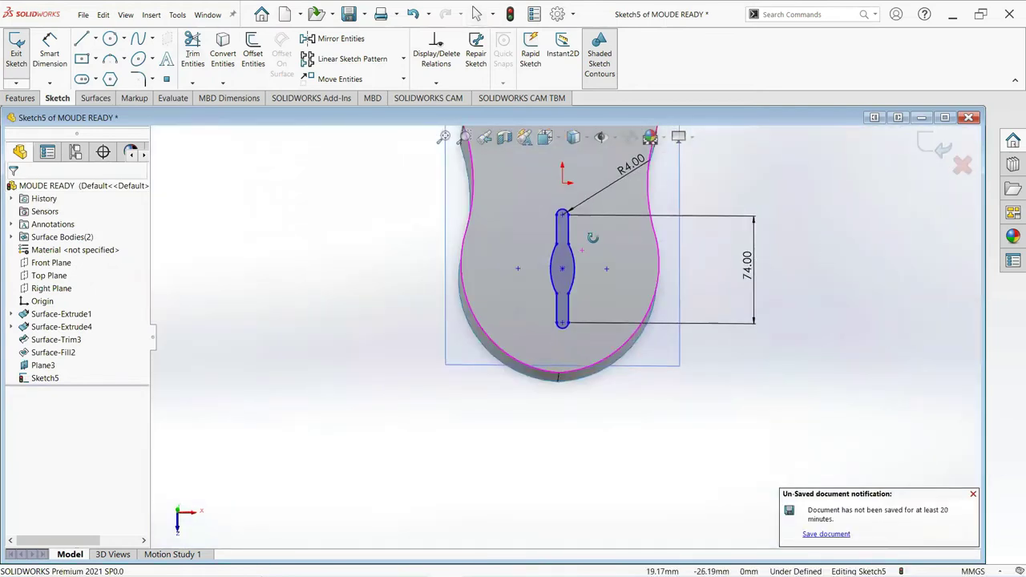
Apply a Standard Trim Surface using Sketch5, removing the region inside the slot outline.
{"action": "middle_click_drag", "start_coordinate": [591, 233], "coordinate": [425, 238]}
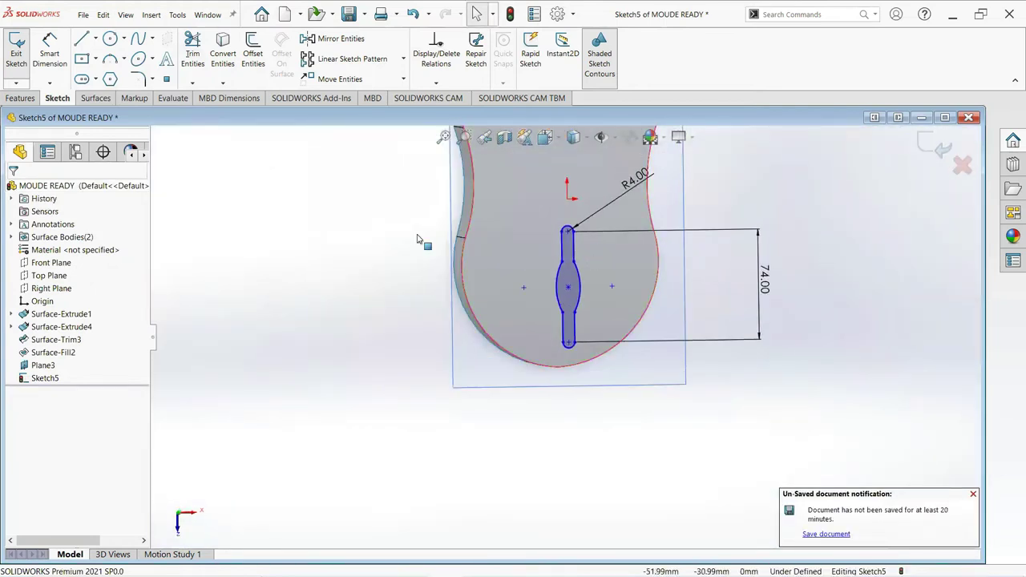
{"action": "left_click", "coordinate": [89, 99]}
{"action": "left_click", "coordinate": [454, 58]}
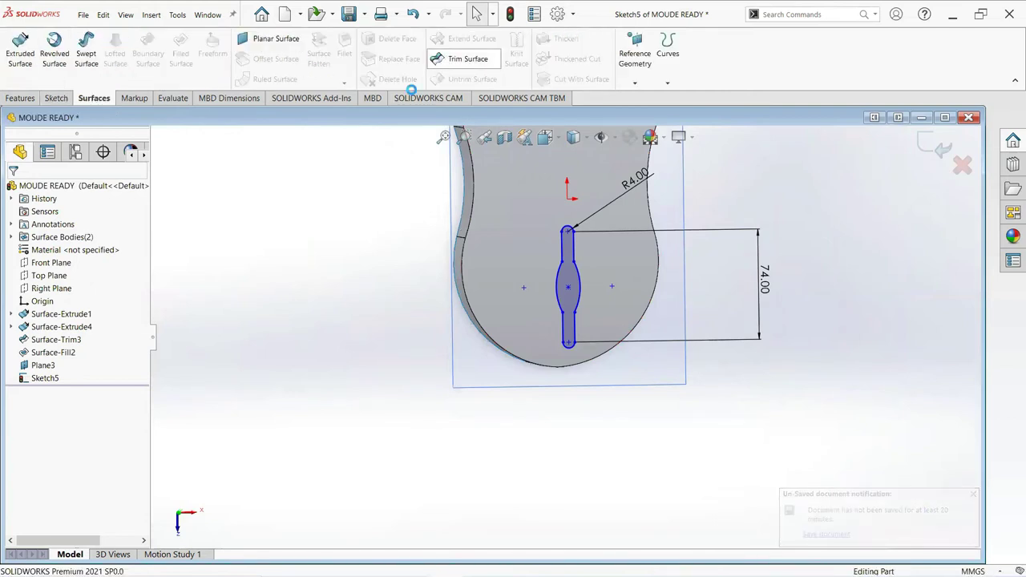
{"action": "left_click", "coordinate": [36, 226]}
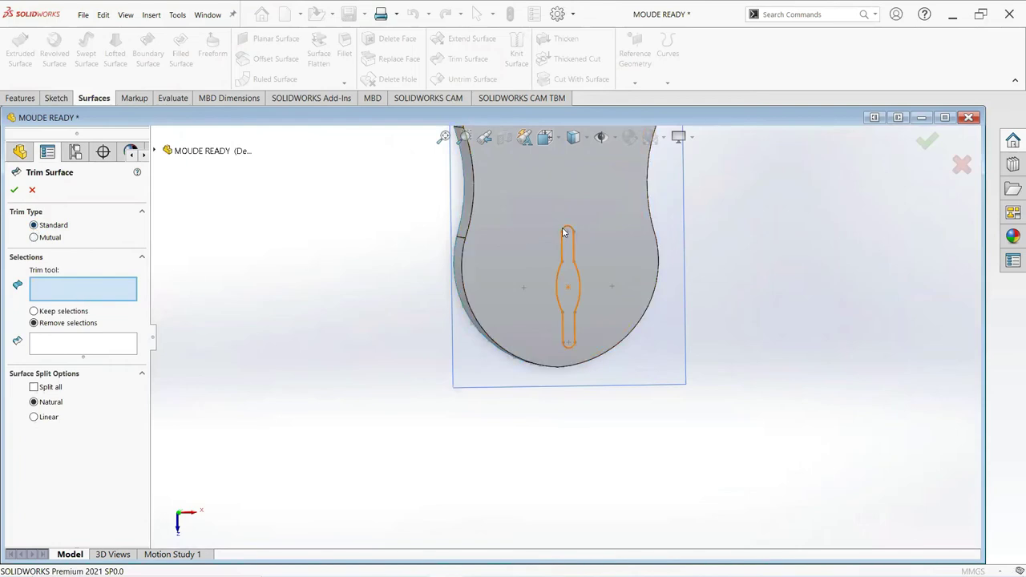
{"action": "scroll", "coordinate": [561, 277], "scroll_direction": "down", "scroll_amount": 3}
{"action": "scroll", "coordinate": [562, 300], "scroll_direction": "down", "scroll_amount": 3}
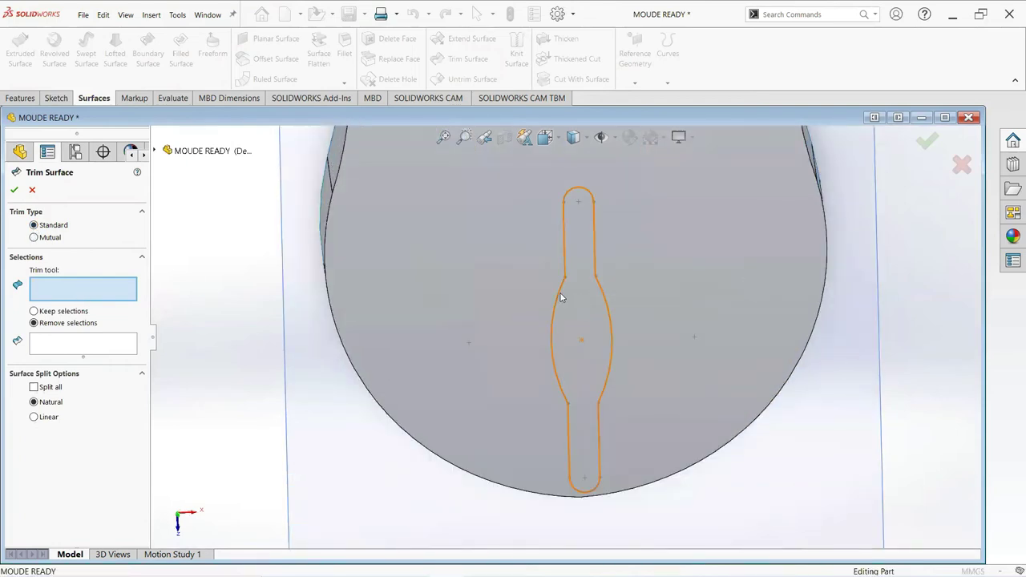
{"action": "left_click", "coordinate": [561, 298]}
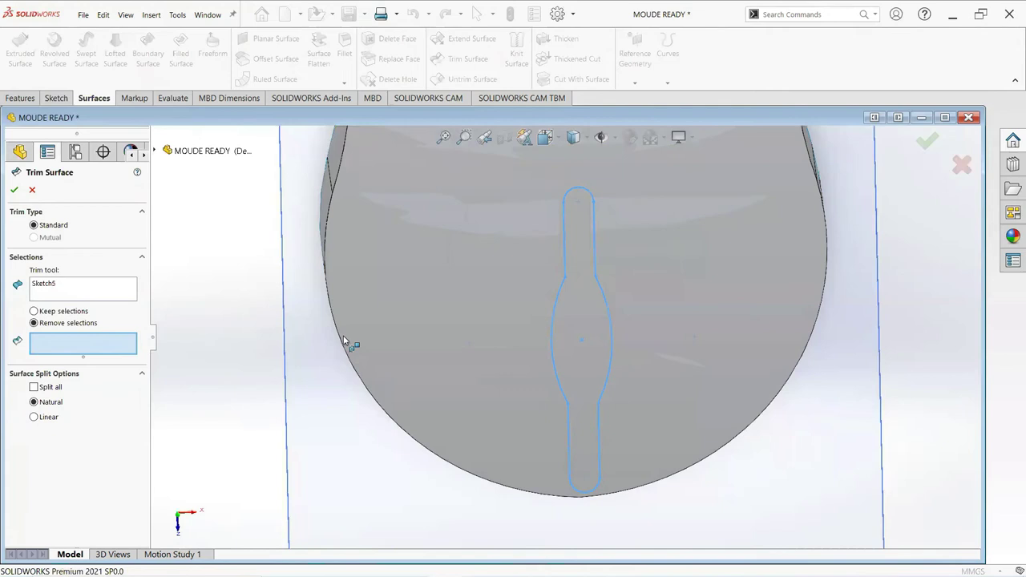
{"action": "left_click", "coordinate": [585, 319]}
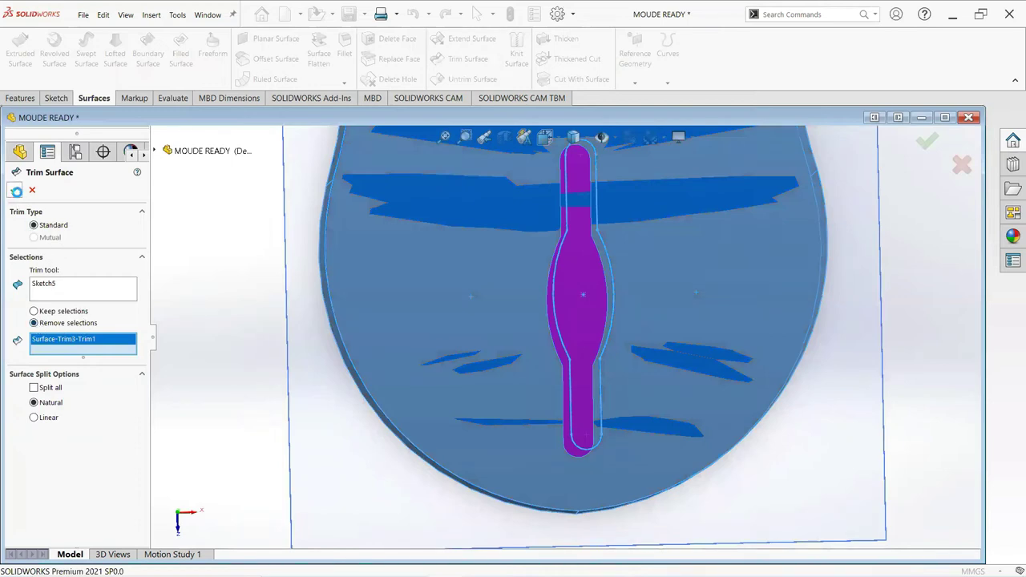
{"action": "key", "text": "Return"}
{"action": "mouse_move", "coordinate": [559, 451]}
{"action": "middle_mouse_down"}
{"action": "mouse_move", "coordinate": [543, 278]}
{"action": "mouse_move", "coordinate": [487, 229]}
{"action": "mouse_move", "coordinate": [673, 360]}
{"action": "mouse_move", "coordinate": [765, 502]}
{"action": "mouse_move", "coordinate": [775, 492]}
{"action": "mouse_move", "coordinate": [750, 437]}
{"action": "mouse_move", "coordinate": [746, 467]}
{"action": "mouse_move", "coordinate": [762, 486]}
{"action": "mouse_move", "coordinate": [816, 489]}
{"action": "mouse_move", "coordinate": [753, 486]}
{"action": "middle_mouse_up"}
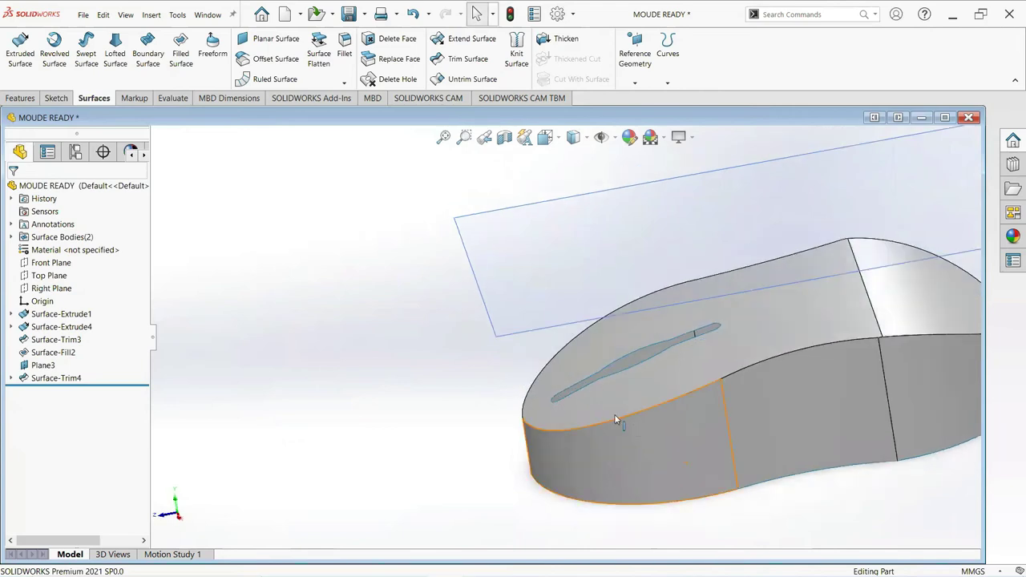
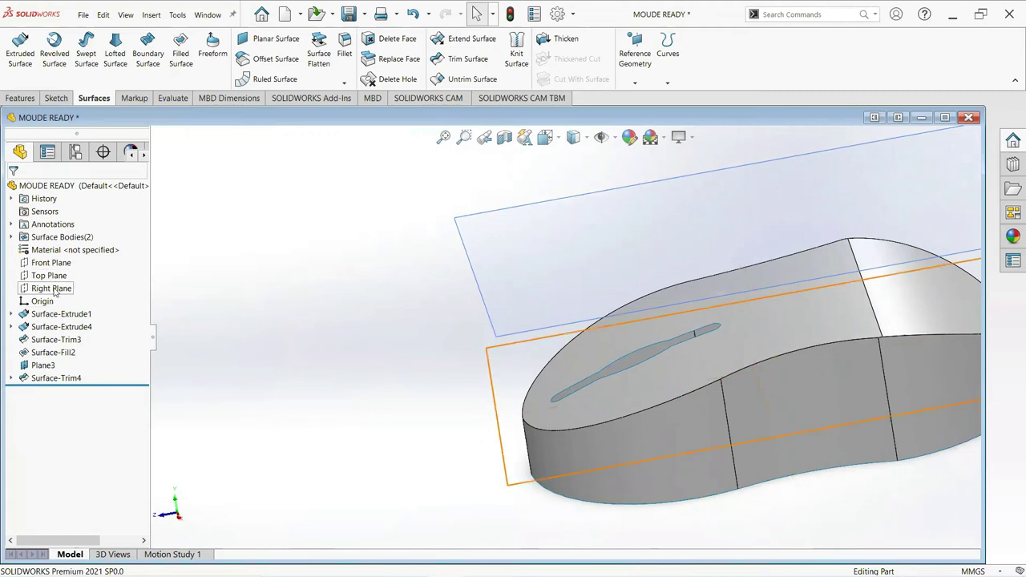
Start a sketch on the Right Plane and draw a horizontal bottom line.
{"action": "right_click", "coordinate": [54, 292]}
{"action": "left_click", "coordinate": [69, 273]}
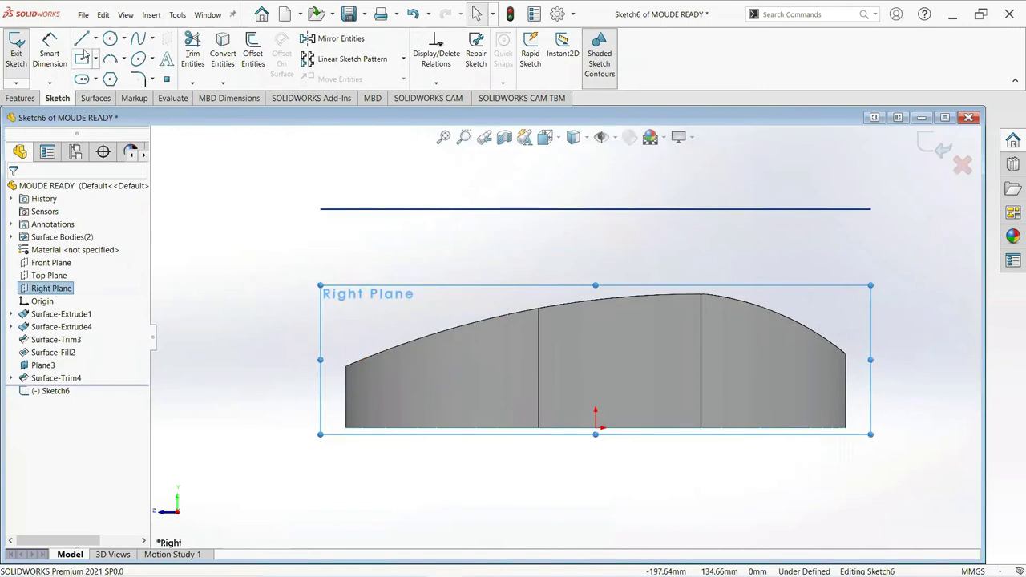
{"action": "left_click", "coordinate": [81, 40]}
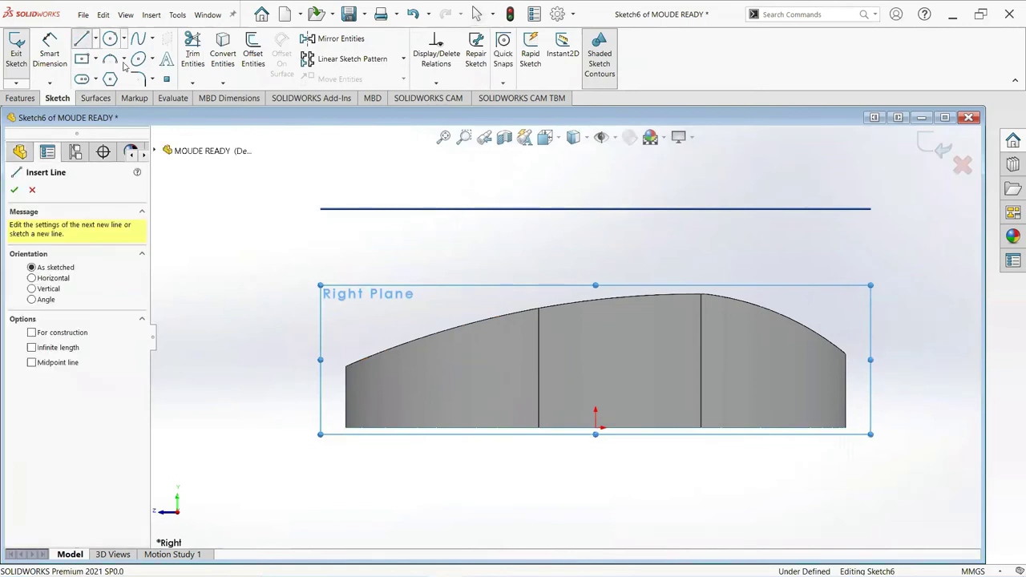
{"action": "left_click", "coordinate": [347, 429]}
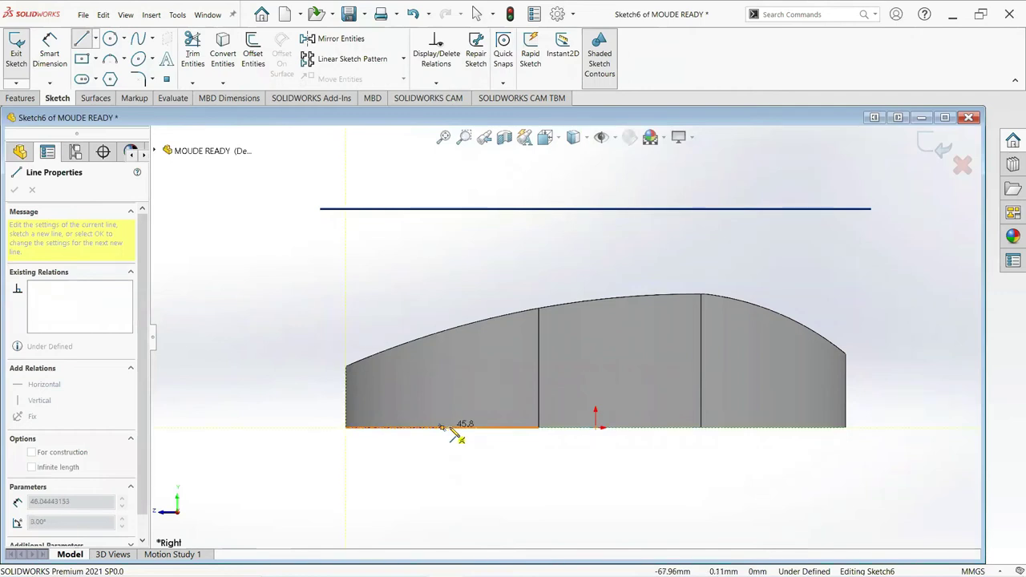
{"action": "left_click", "coordinate": [453, 427]}
{"action": "right_click", "coordinate": [454, 427]}
{"action": "left_click", "coordinate": [481, 435]}
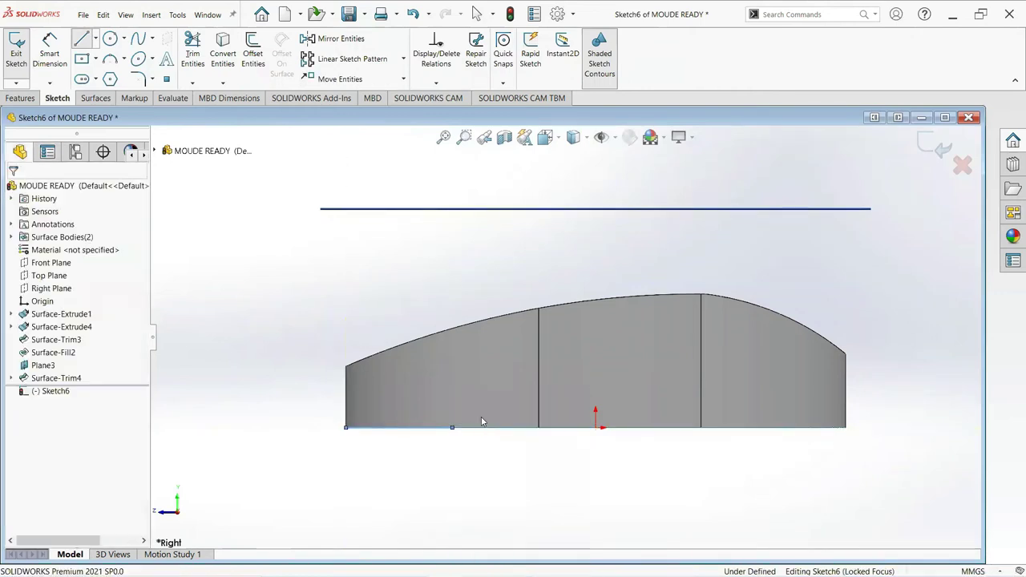
Dimension the bottom line to 55 mm.
{"action": "left_click", "coordinate": [51, 54]}
{"action": "left_click", "coordinate": [397, 427]}
{"action": "left_click", "coordinate": [409, 493]}
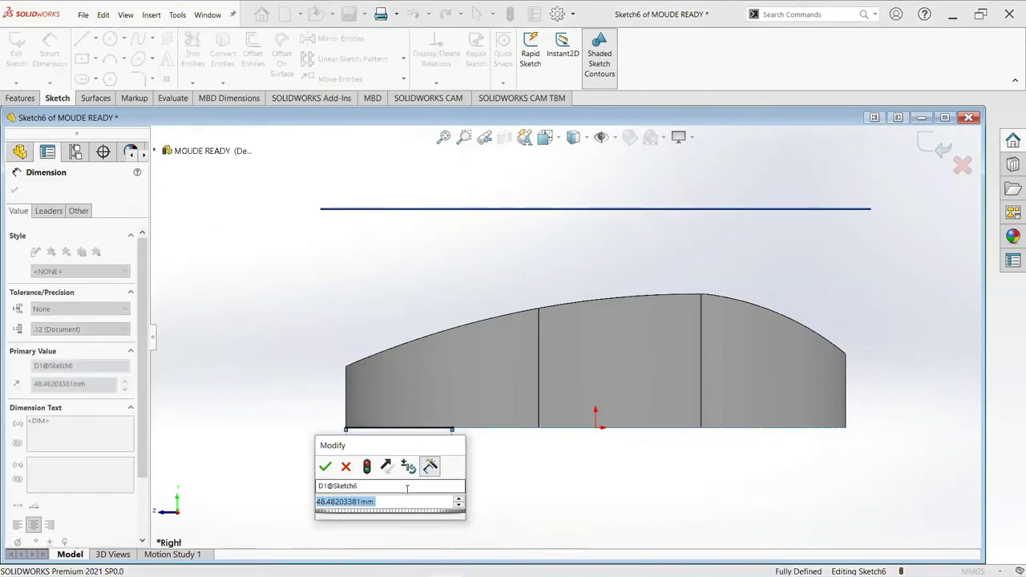
{"action": "type", "text": "55"}
{"action": "key", "text": "Return"}
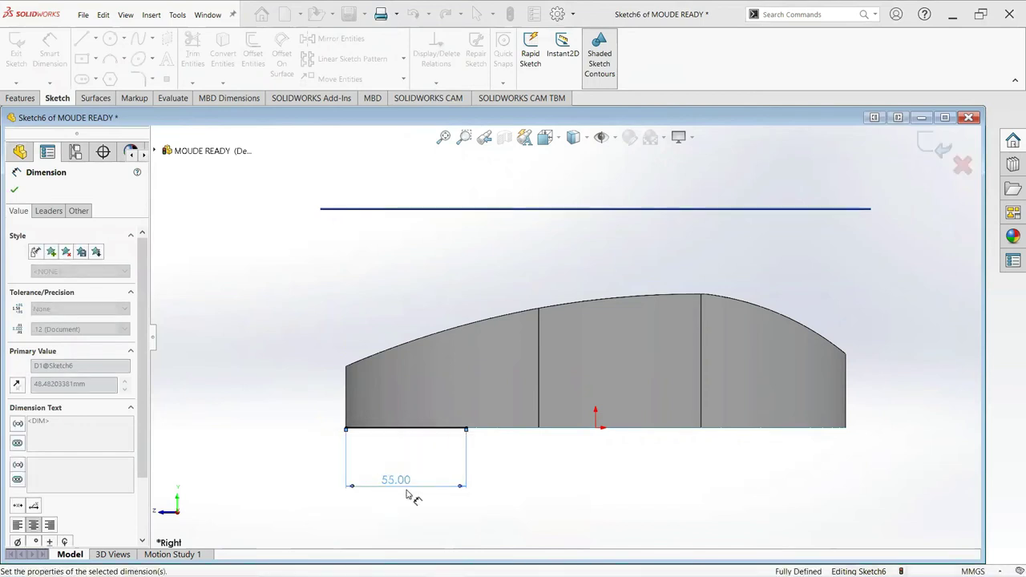
{"action": "left_click", "coordinate": [16, 191]}
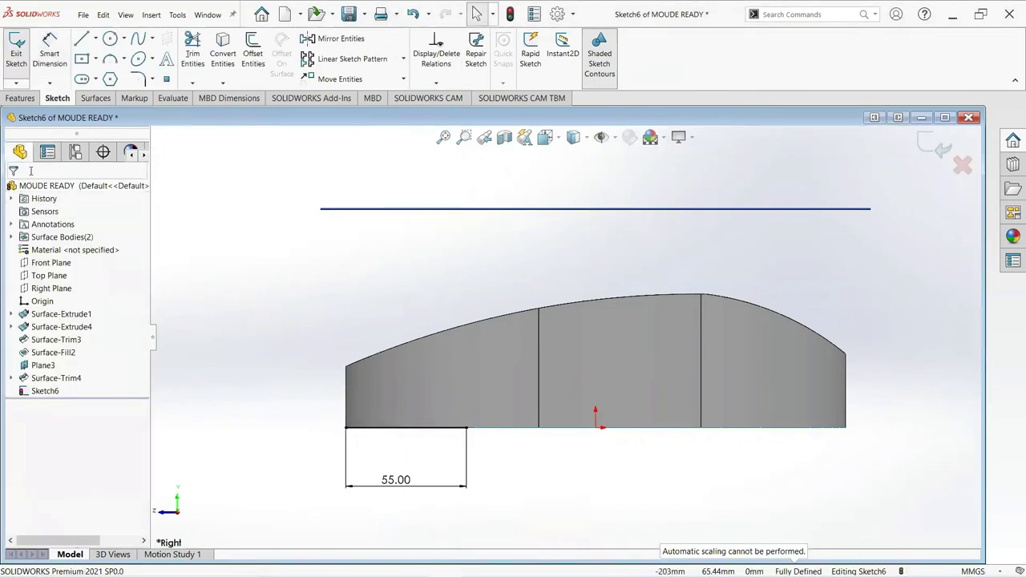
Draw a vertical line up from the bottom line's end and dimension it to 38 mm.
{"action": "left_click", "coordinate": [83, 42]}
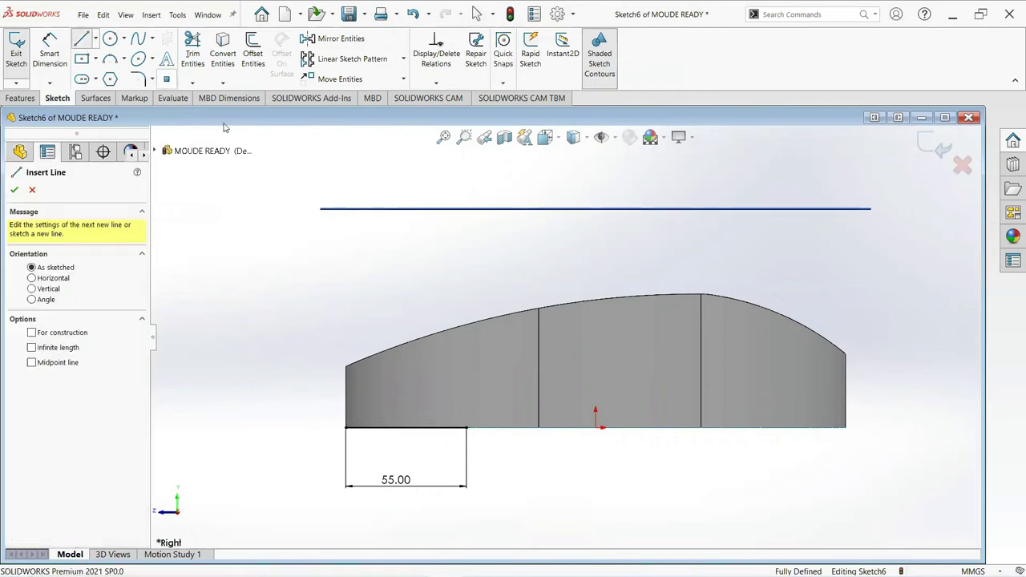
{"action": "left_click", "coordinate": [466, 427]}
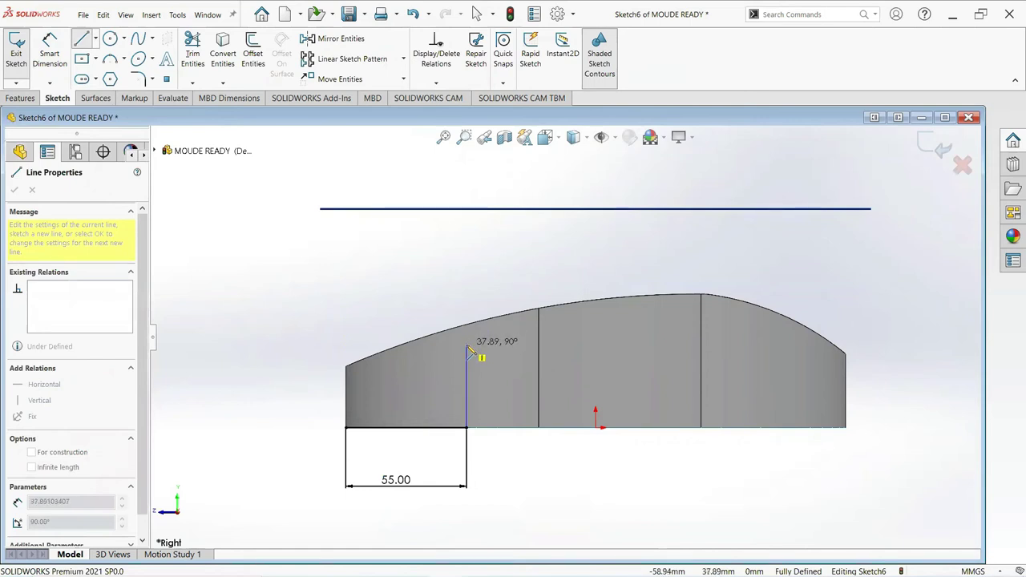
{"action": "left_click", "coordinate": [467, 346]}
{"action": "right_click", "coordinate": [468, 346]}
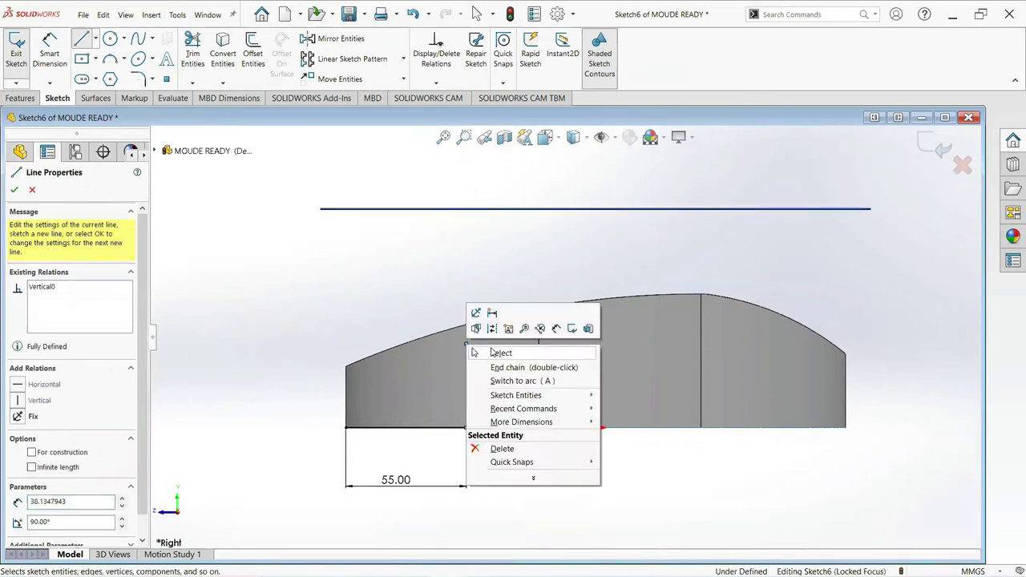
{"action": "left_click", "coordinate": [489, 350]}
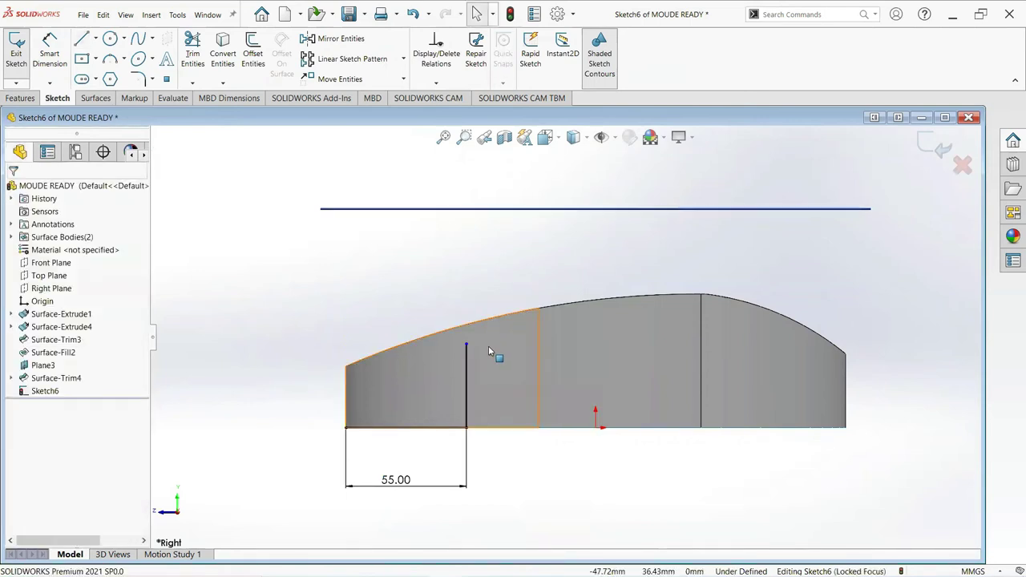
{"action": "left_click", "coordinate": [49, 54]}
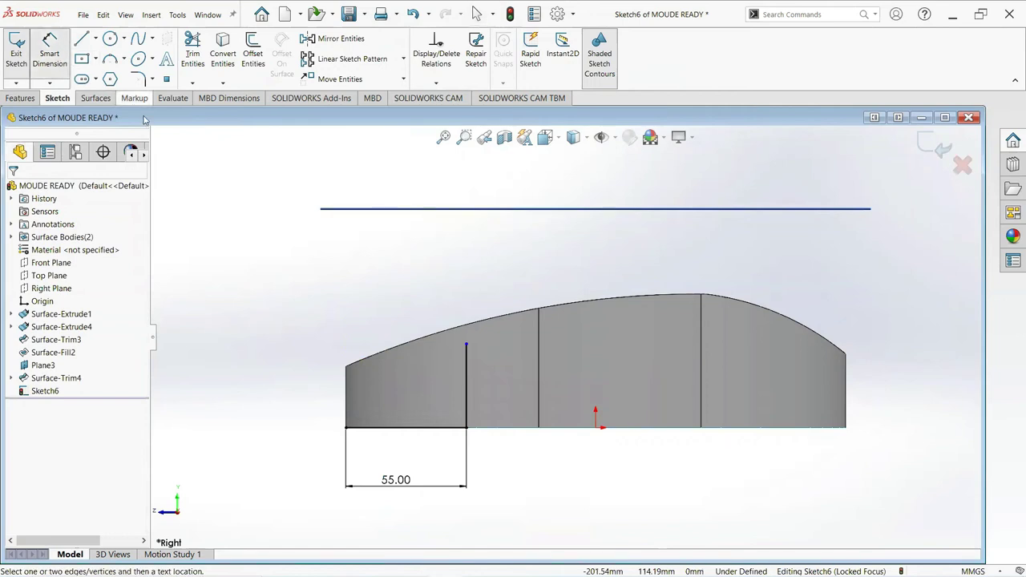
{"action": "left_click", "coordinate": [467, 373]}
{"action": "left_click", "coordinate": [297, 401]}
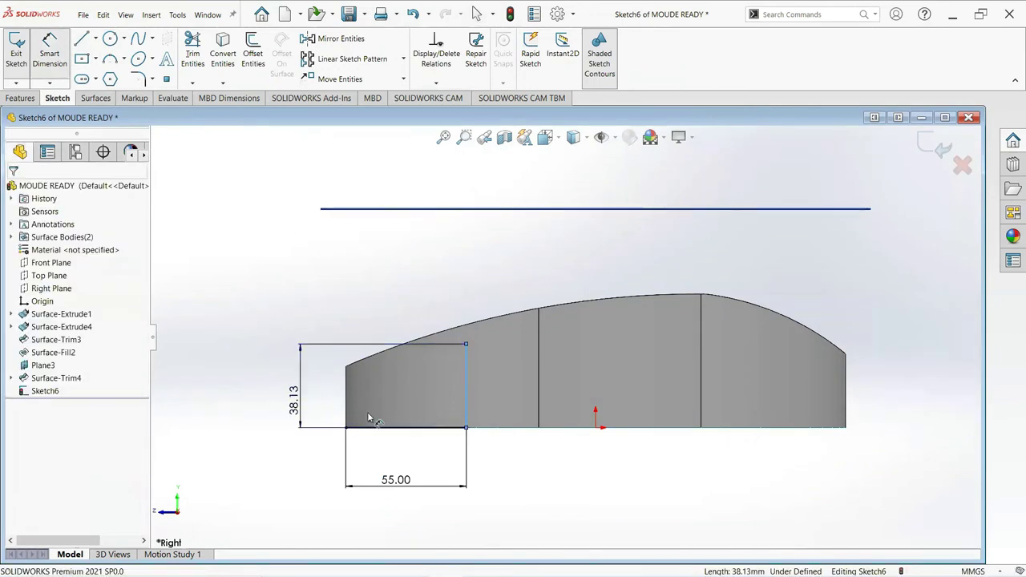
{"action": "type", "text": "38"}
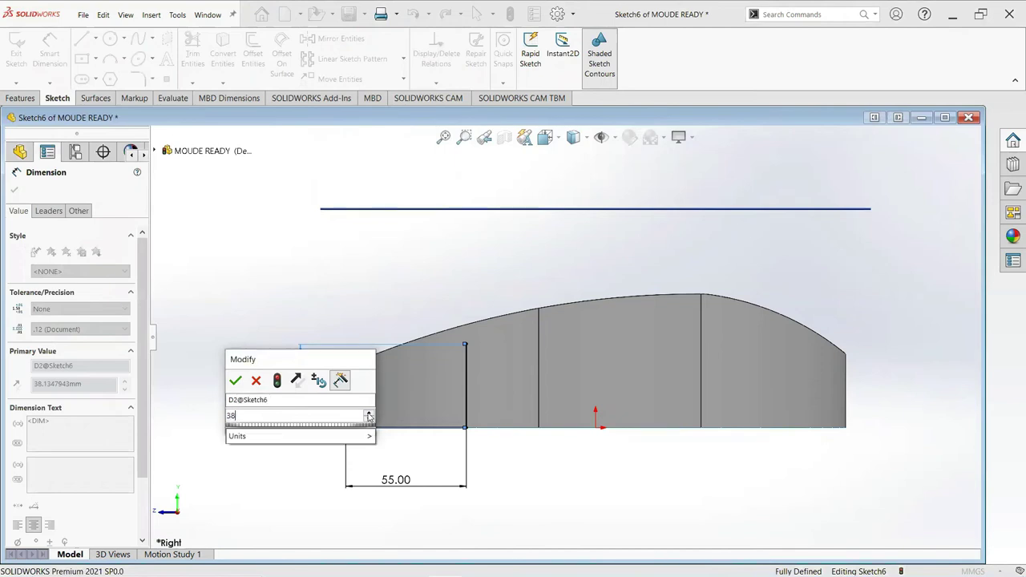
{"action": "key", "text": "Return"}
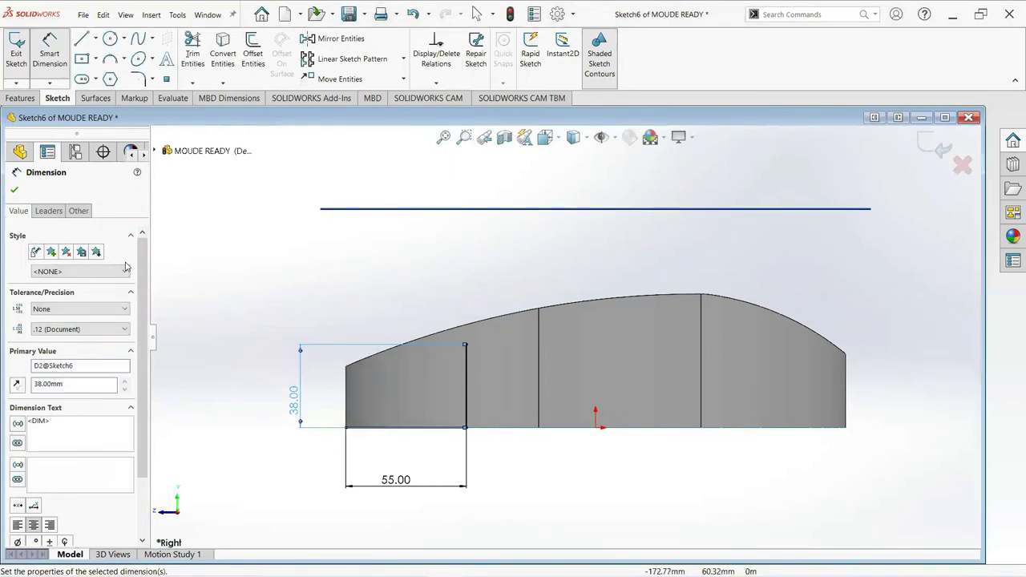
{"action": "left_click", "coordinate": [16, 192]}
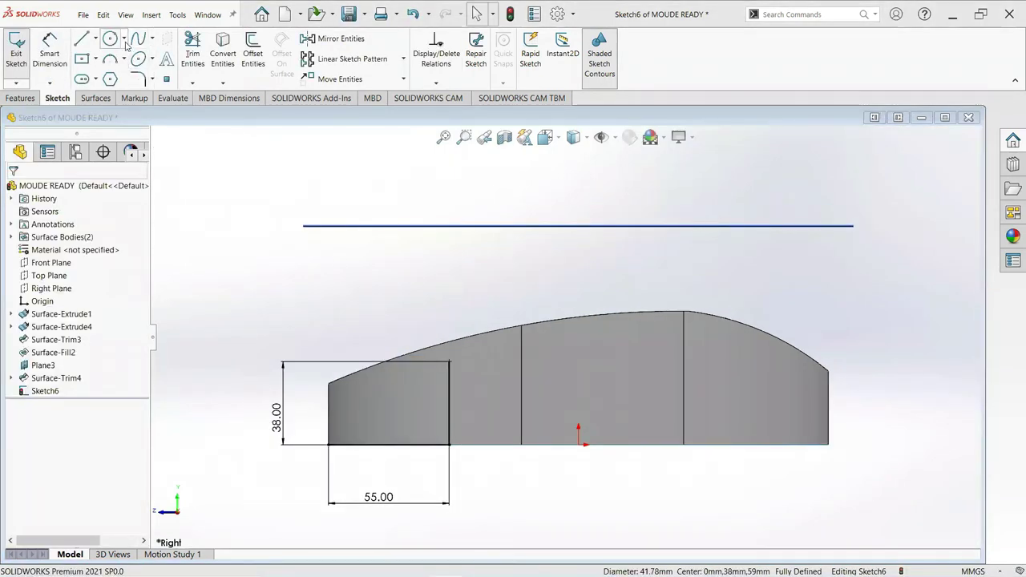
Draw a circle centred at the top of the vertical line and dimension it to Ø40 mm.
{"action": "left_click", "coordinate": [124, 38]}
{"action": "left_click", "coordinate": [129, 53]}
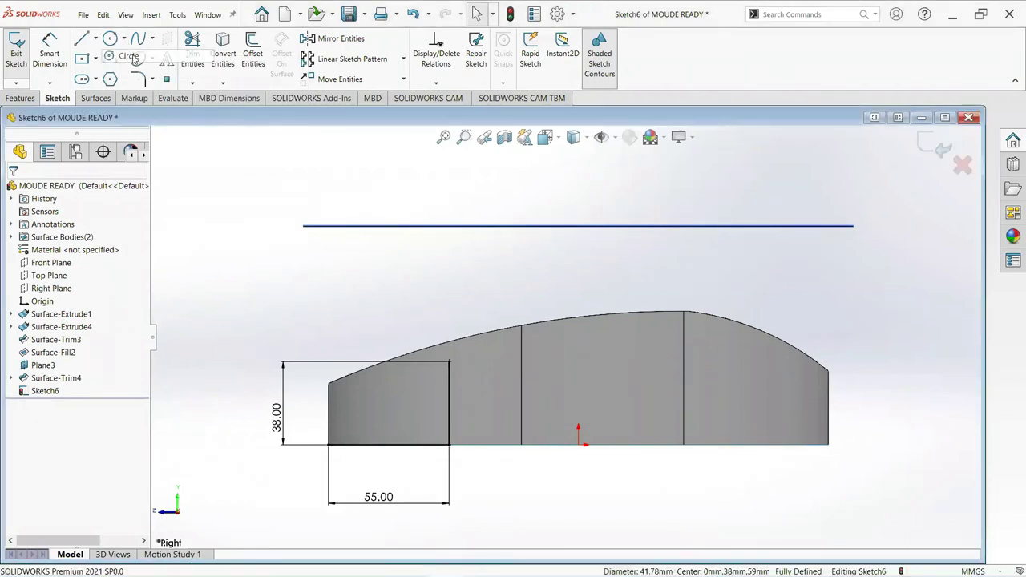
{"action": "left_click", "coordinate": [449, 363]}
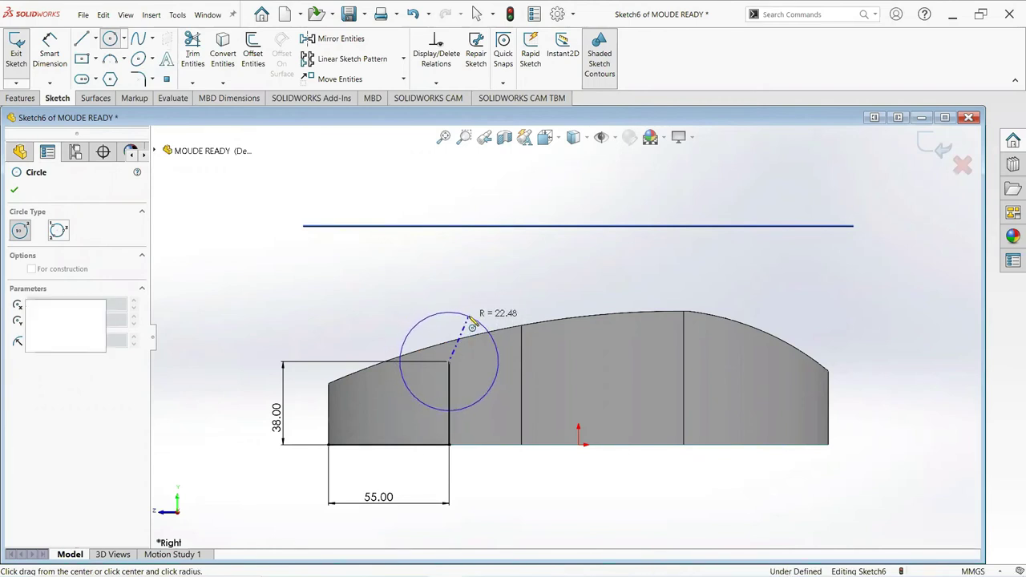
{"action": "left_click", "coordinate": [473, 325]}
{"action": "right_click", "coordinate": [473, 325]}
{"action": "left_click", "coordinate": [494, 326]}
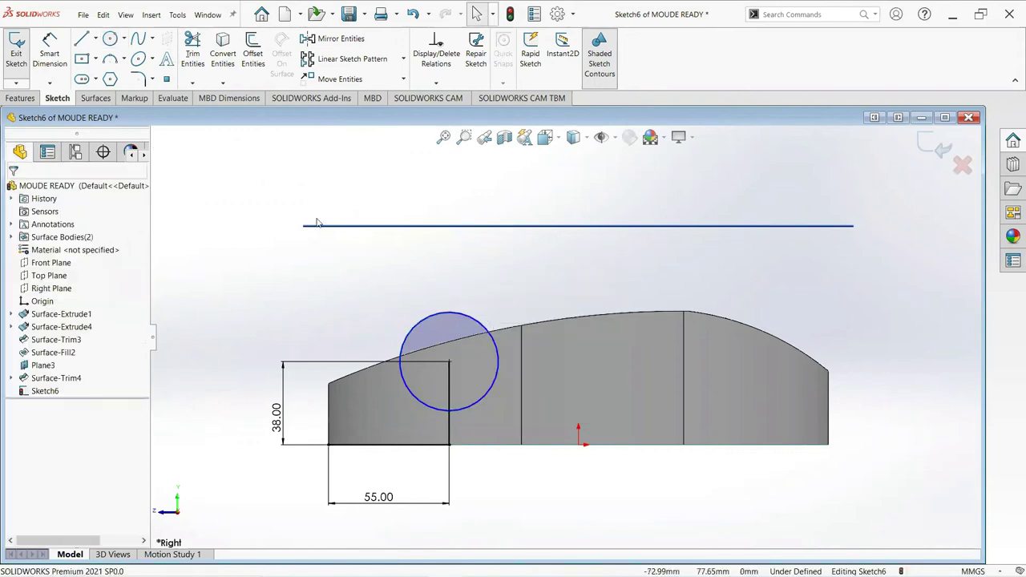
{"action": "left_click", "coordinate": [59, 71]}
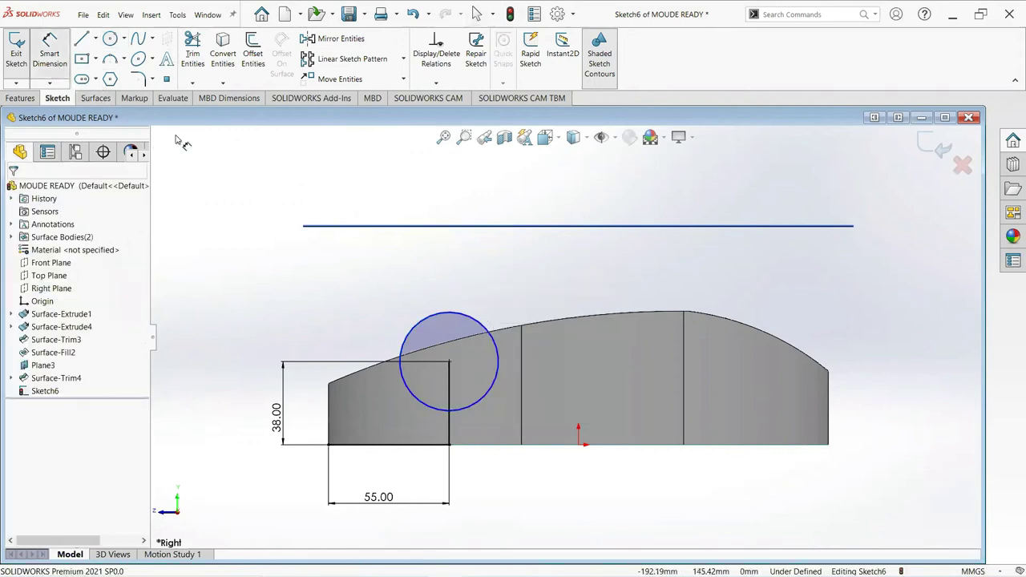
{"action": "left_click", "coordinate": [416, 326]}
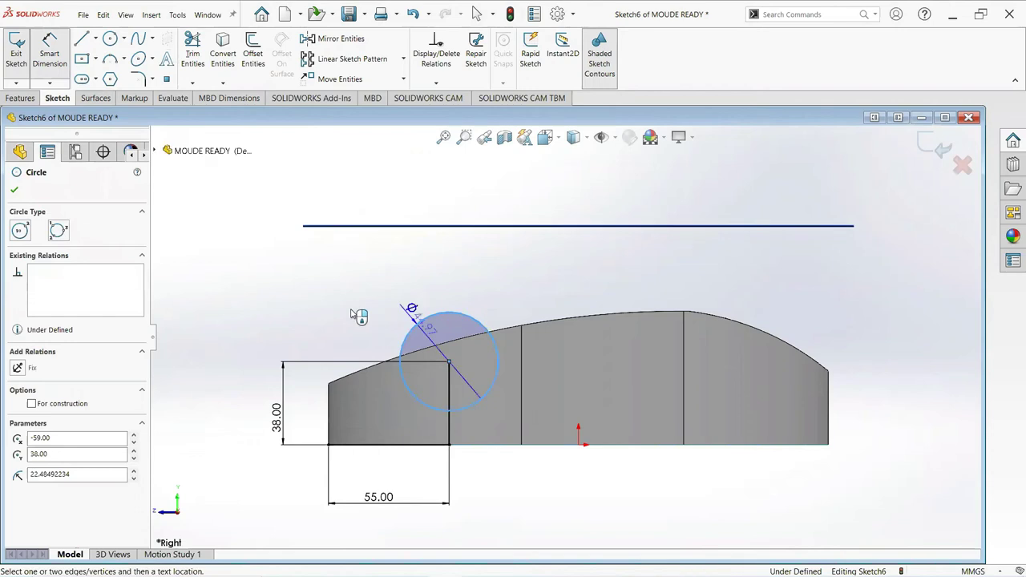
{"action": "left_click", "coordinate": [335, 311]}
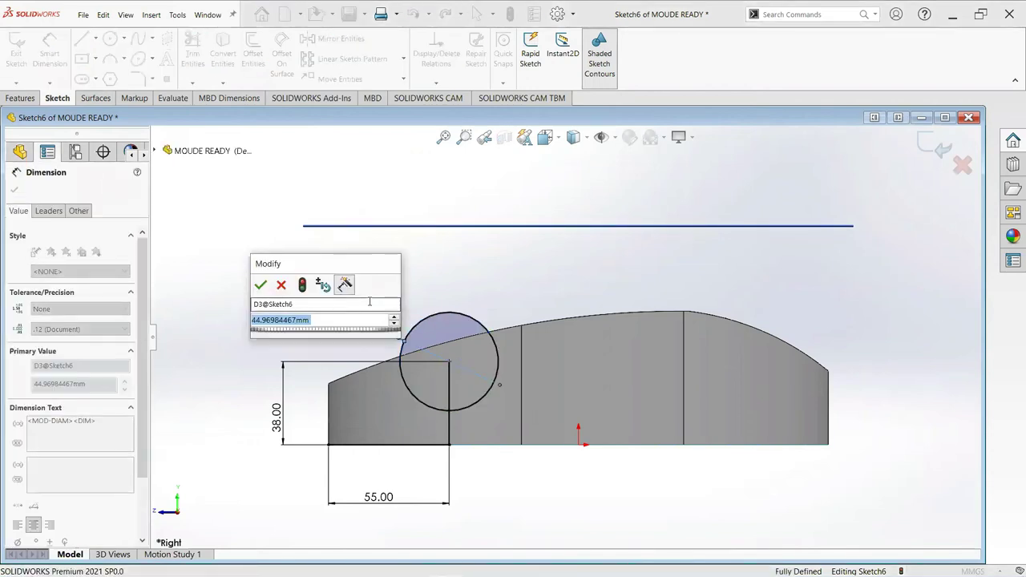
{"action": "type", "text": "40"}
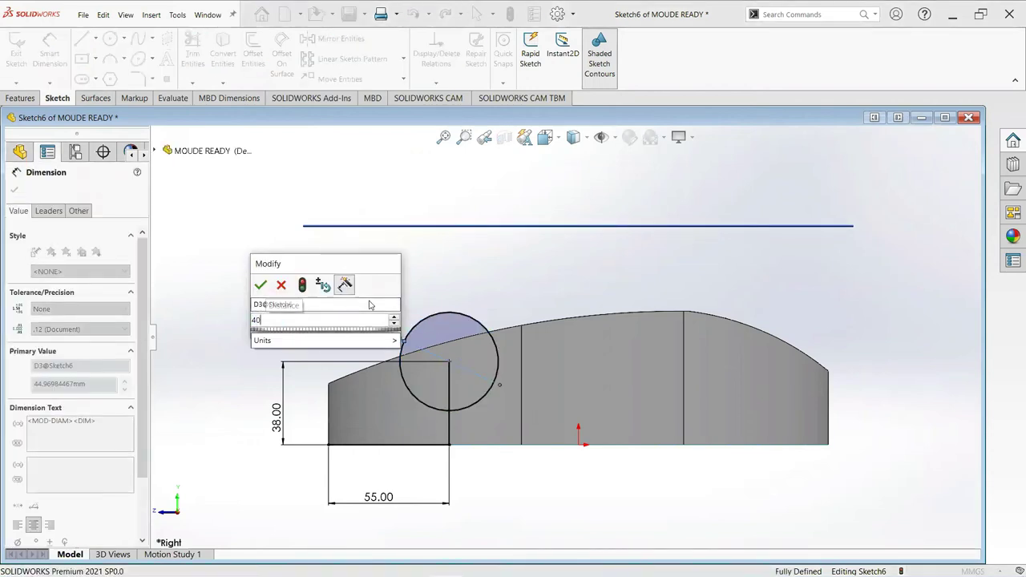
{"action": "key", "text": "Return"}
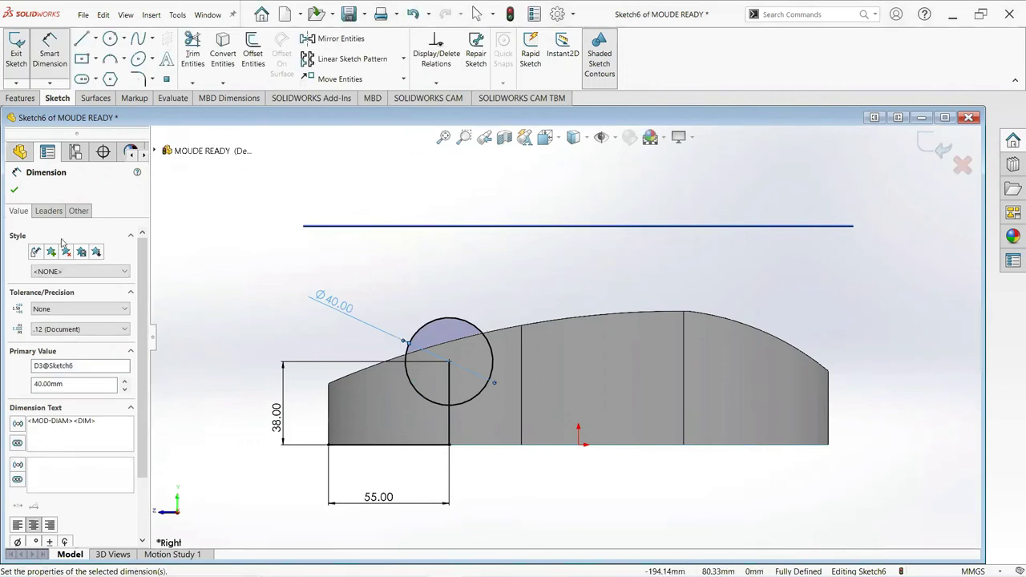
{"action": "left_click", "coordinate": [14, 190]}
Convert the 38 mm vertical line and 55 mm bottom line to construction geometry.
{"action": "middle_click_drag", "start_coordinate": [433, 377], "coordinate": [449, 433]}
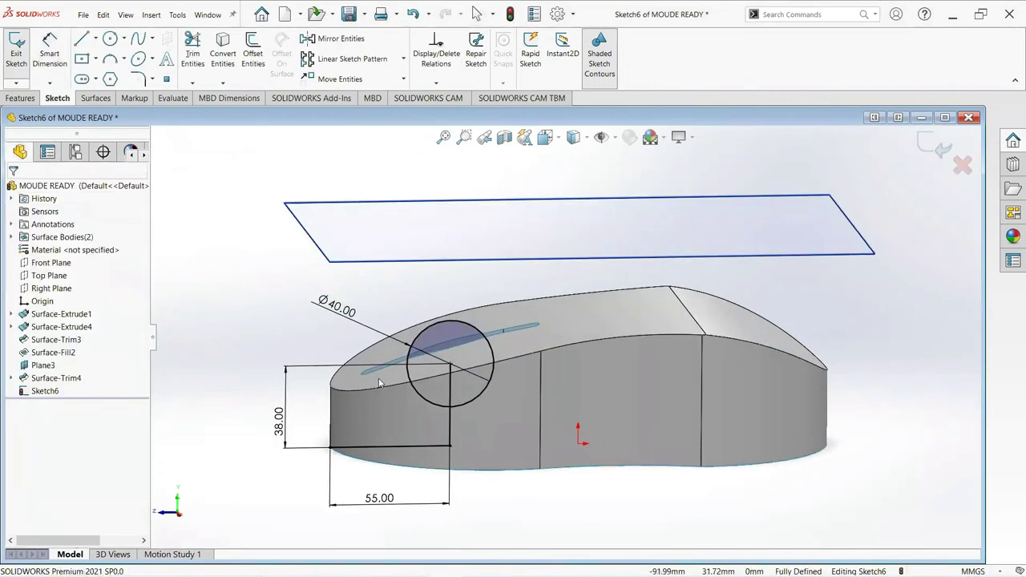
{"action": "left_click", "coordinate": [449, 433]}
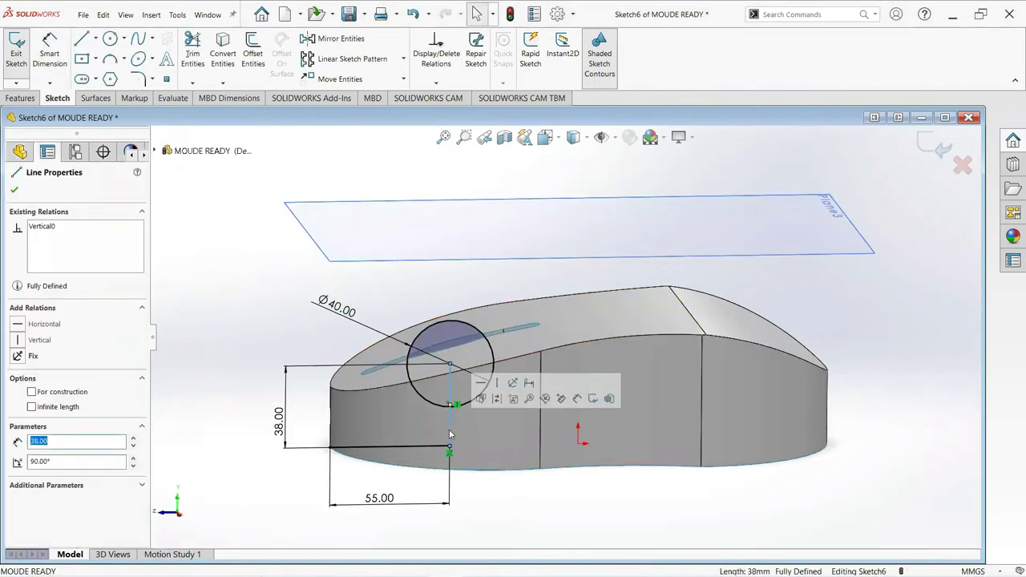
{"action": "left_click", "coordinate": [32, 392]}
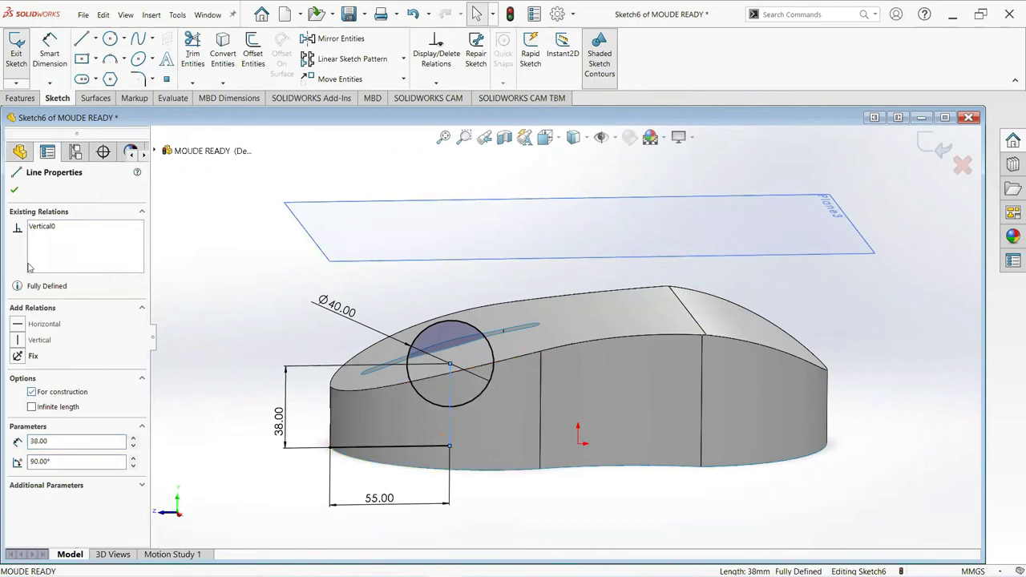
{"action": "left_click", "coordinate": [14, 192]}
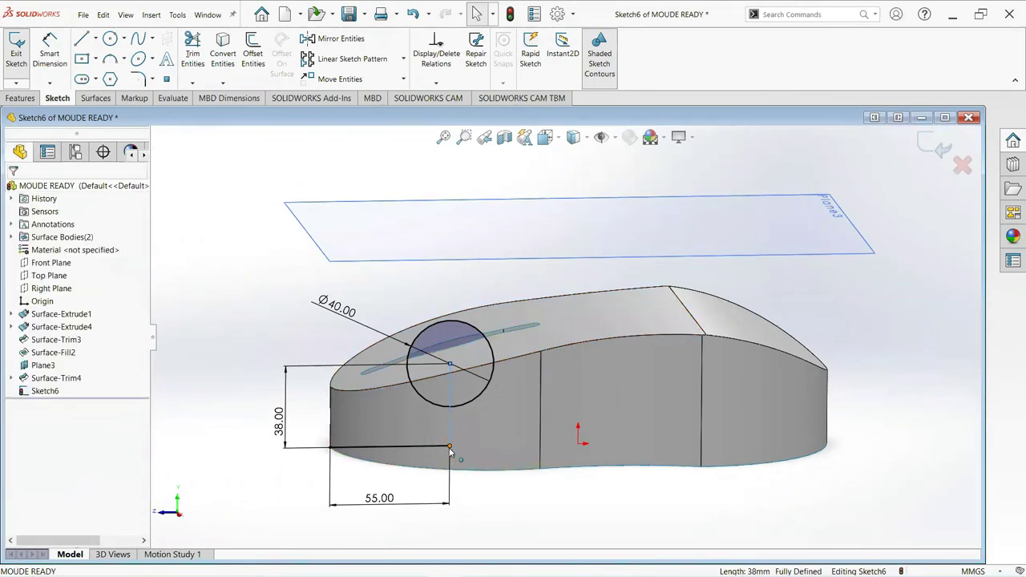
{"action": "left_click", "coordinate": [393, 446]}
{"action": "left_click", "coordinate": [31, 392]}
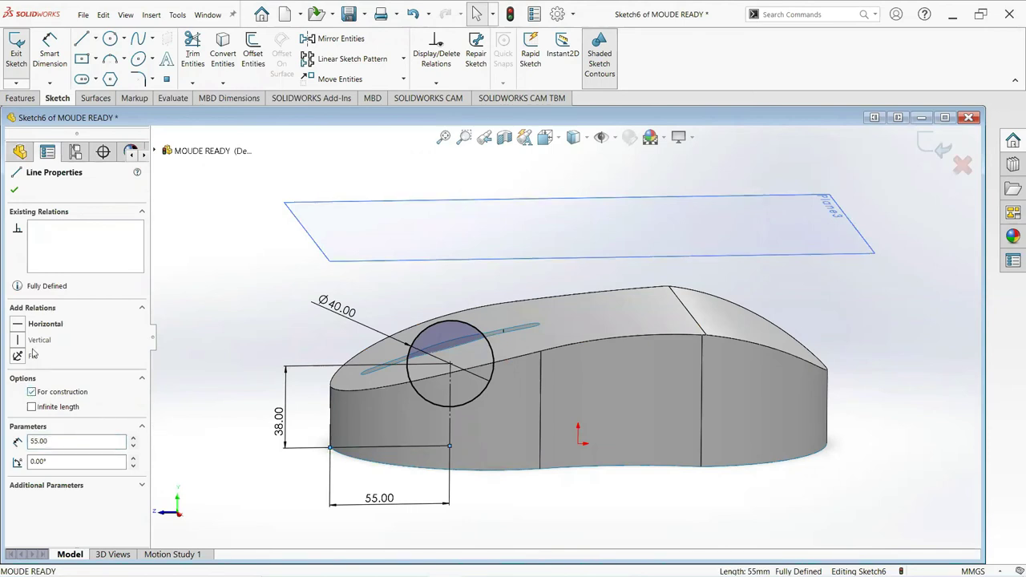
{"action": "left_click", "coordinate": [14, 191]}
{"action": "middle_click_drag", "start_coordinate": [210, 323], "coordinate": [397, 301]}
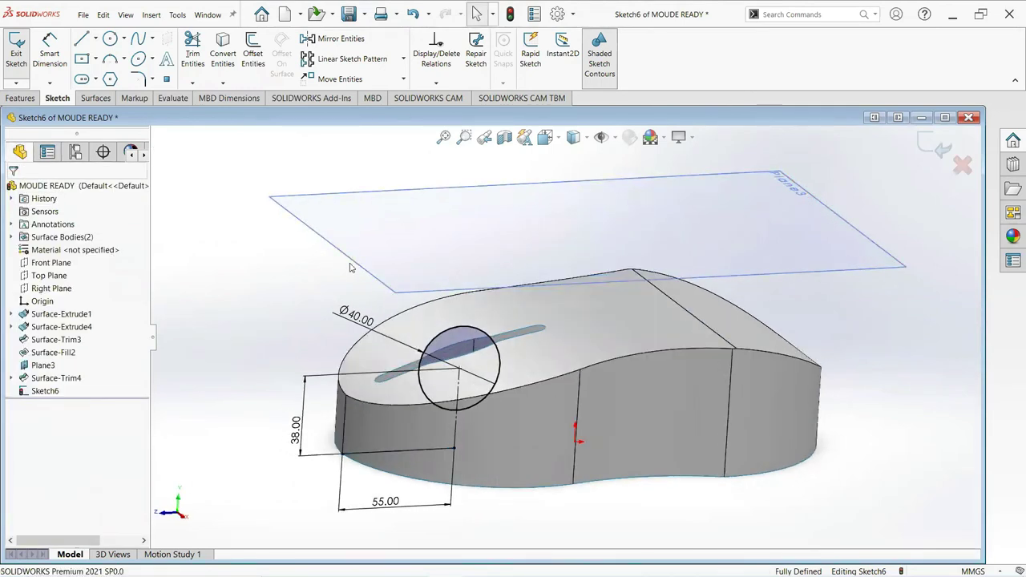
Extrude the Ø40 circle with a Mid Plane end condition to a 7 mm depth.
{"action": "left_click", "coordinate": [20, 98]}
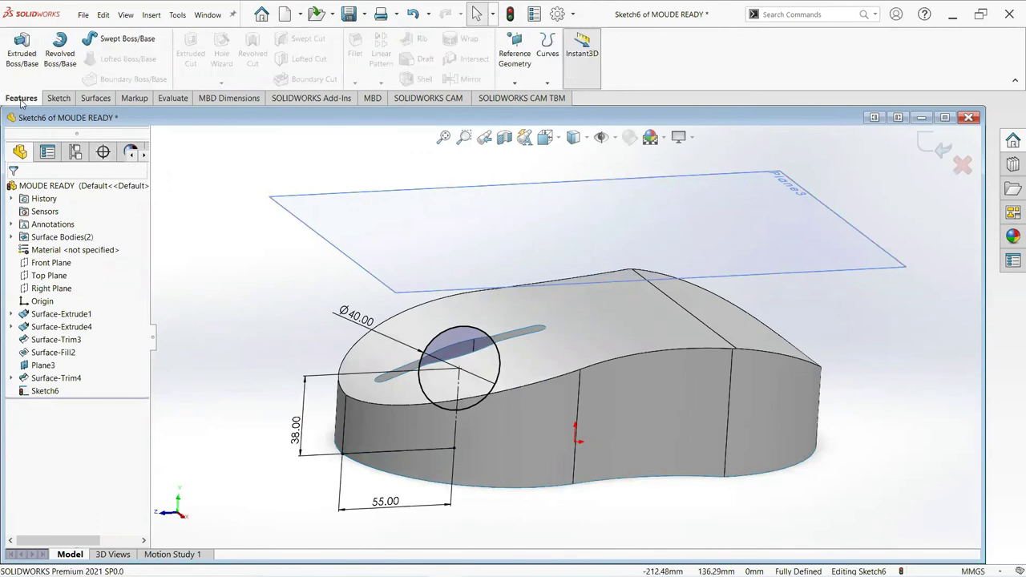
{"action": "key", "text": "e"}
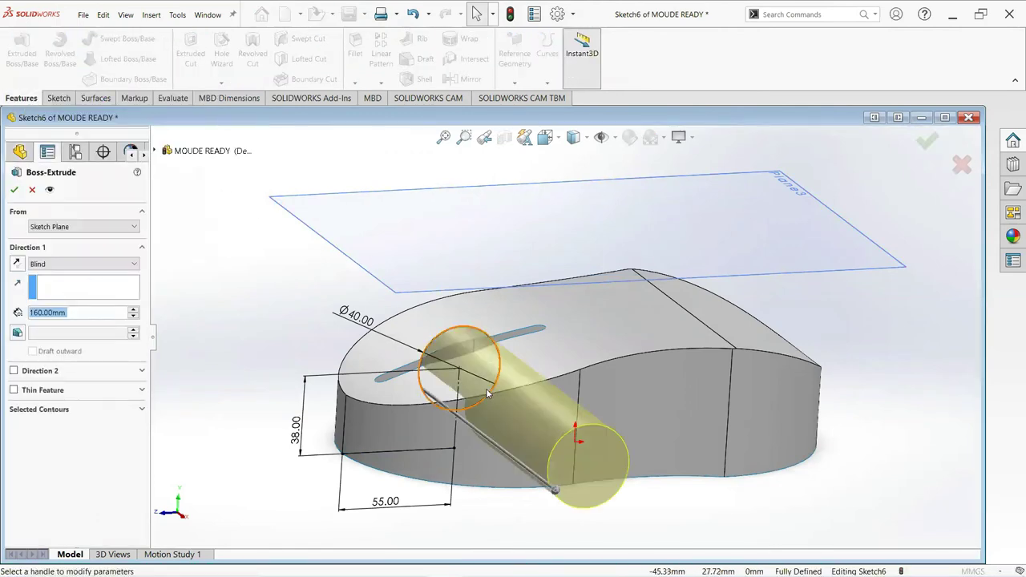
{"action": "left_click", "coordinate": [69, 263]}
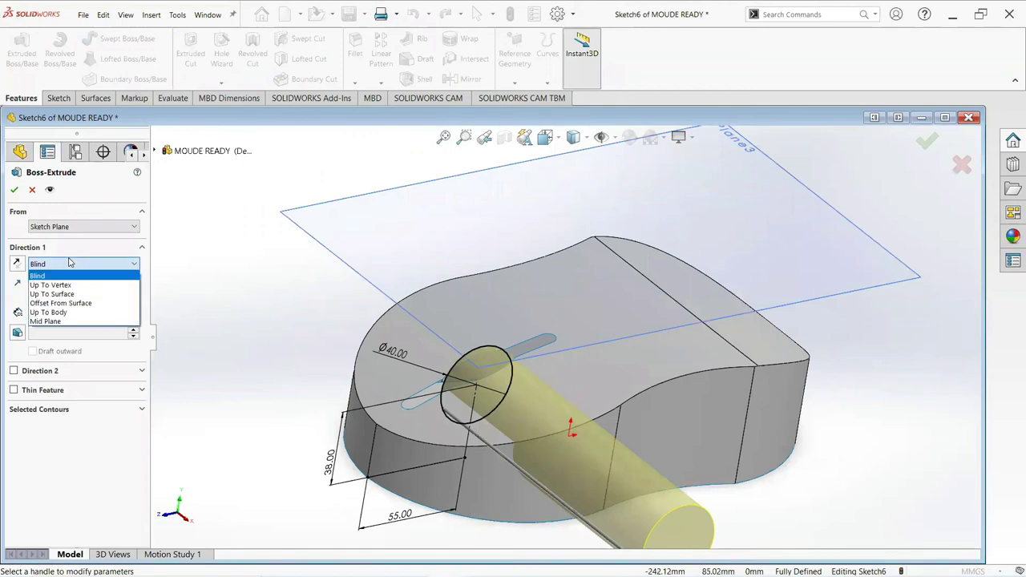
{"action": "left_click", "coordinate": [77, 322]}
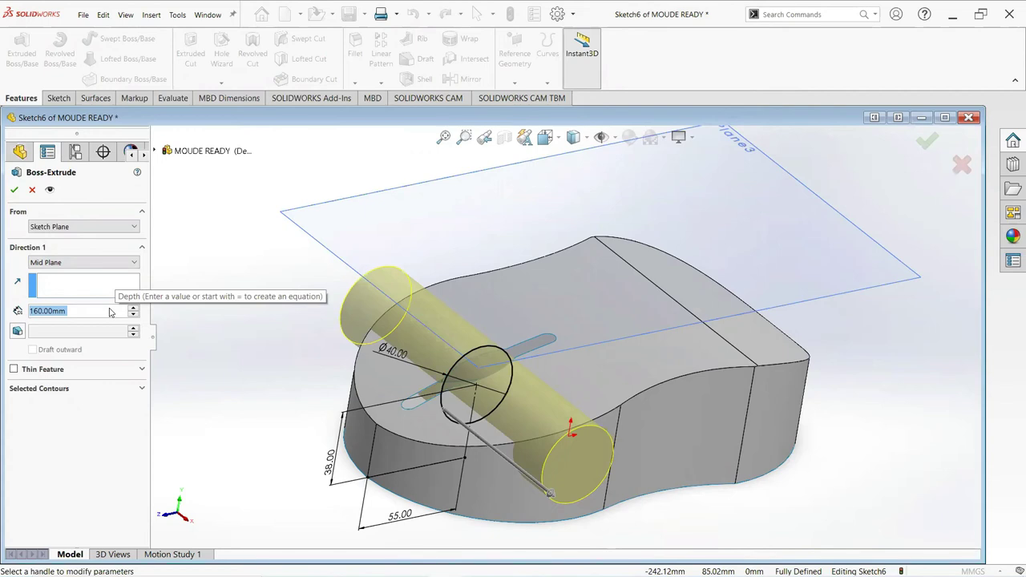
{"action": "type", "text": "3"}
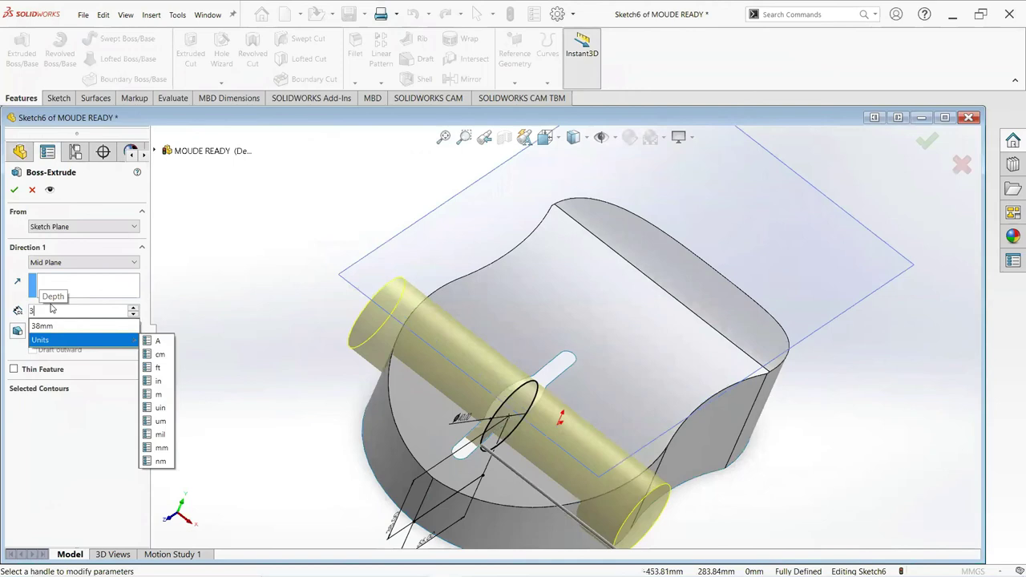
{"action": "key", "text": "BackSpace"}
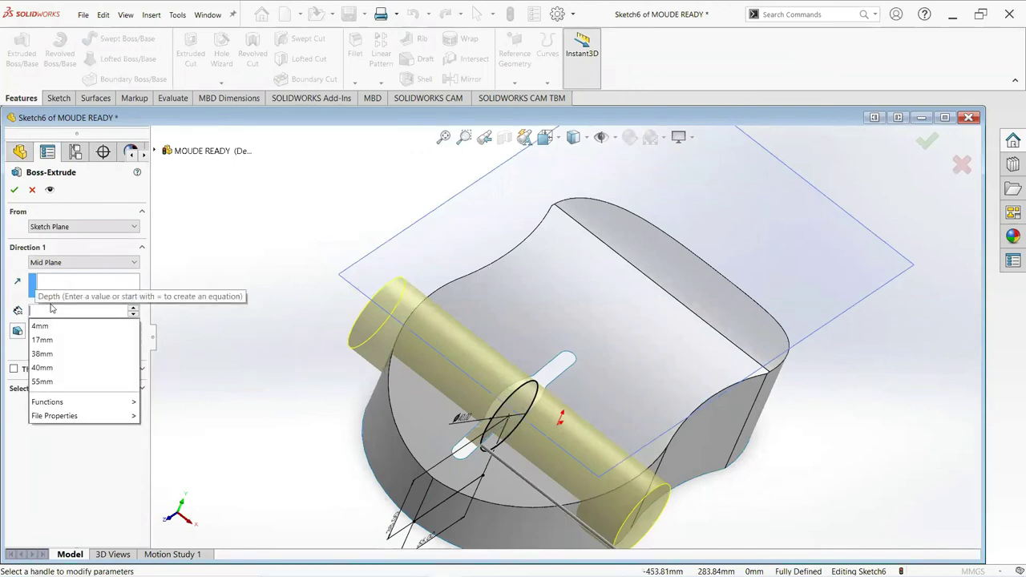
{"action": "type", "text": "7"}
{"action": "key", "text": "Return"}
{"action": "mouse_move", "coordinate": [264, 313]}
{"action": "middle_mouse_down"}
{"action": "mouse_move", "coordinate": [294, 390]}
{"action": "mouse_move", "coordinate": [267, 396]}
{"action": "middle_mouse_up"}
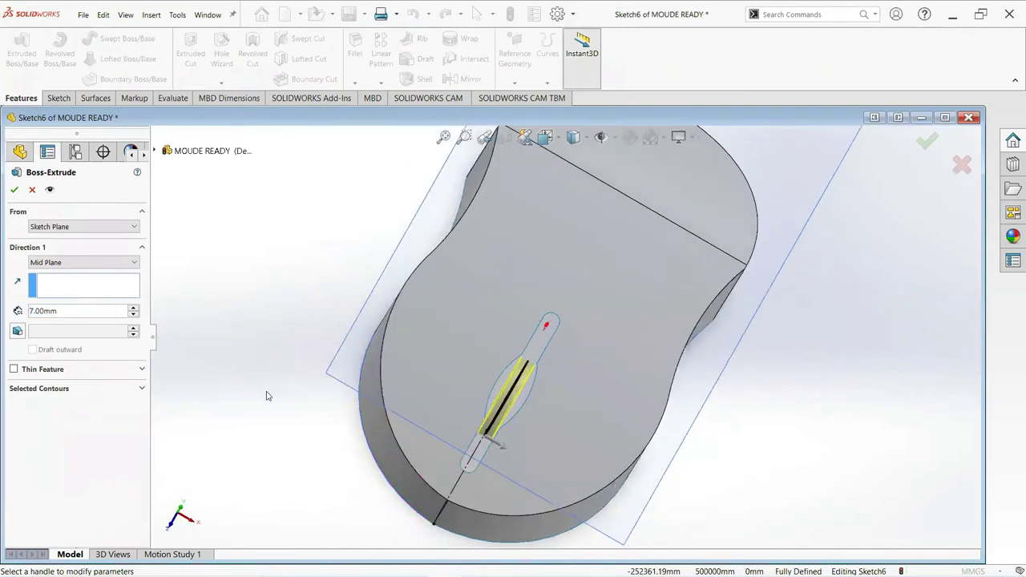
{"action": "left_click", "coordinate": [14, 190]}
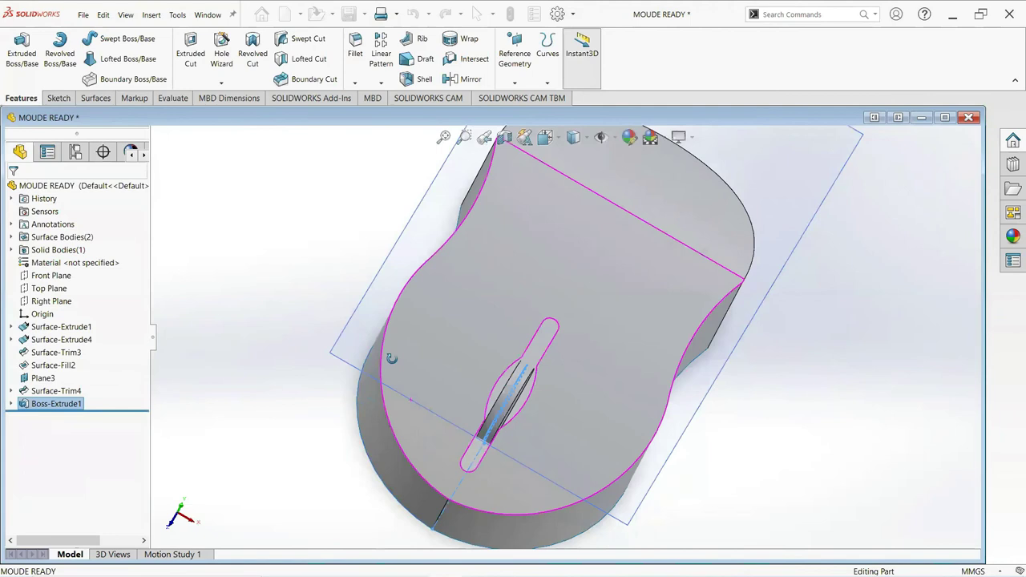
Fillet the wheel's two circular edges with a 2 mm radius (Fillet1).
{"action": "middle_click_drag", "start_coordinate": [391, 359], "coordinate": [410, 309]}
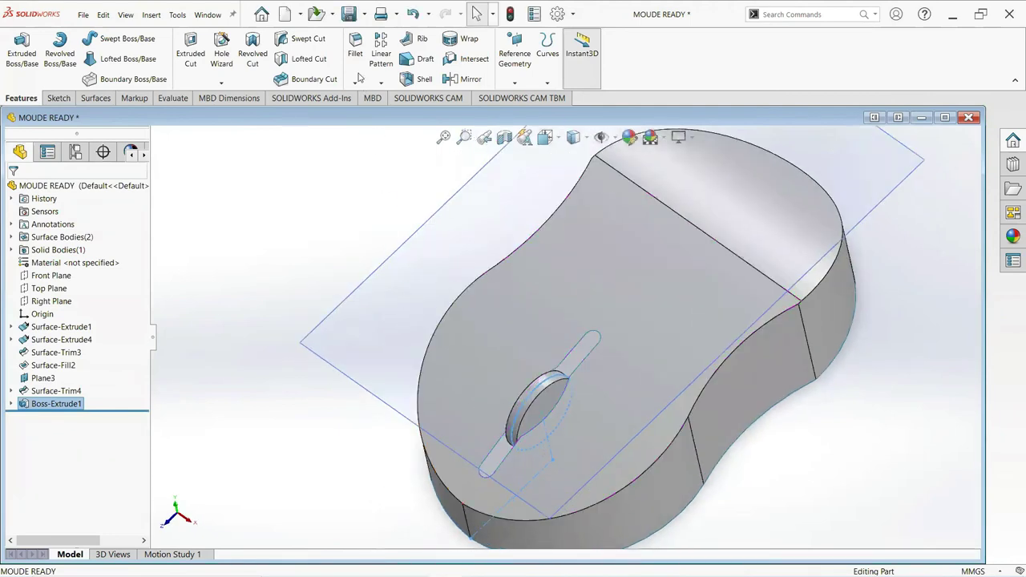
{"action": "key", "text": "ctrl+f"}
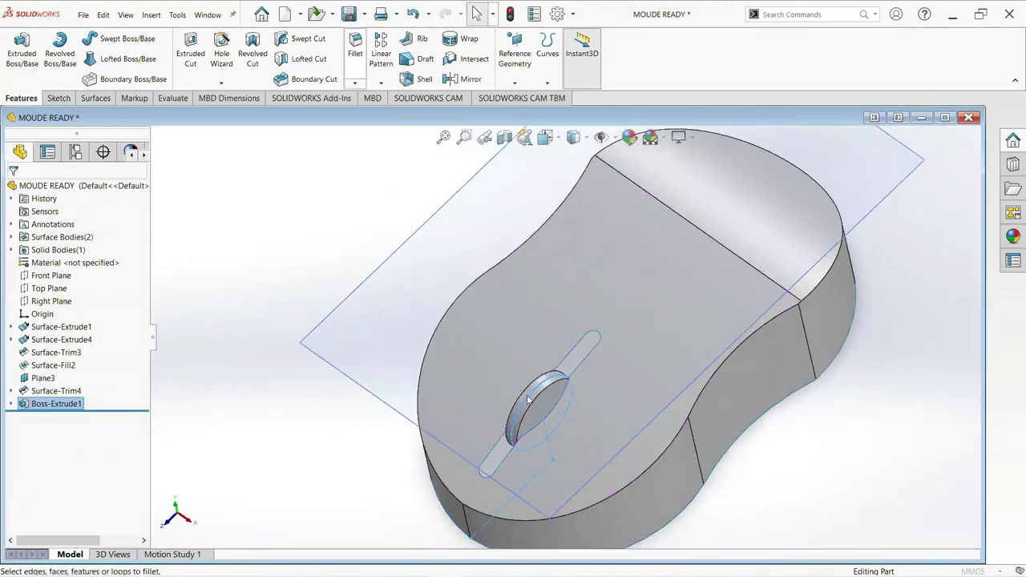
{"action": "scroll", "coordinate": [553, 459], "scroll_direction": "down", "scroll_amount": 2}
{"action": "scroll", "coordinate": [534, 360], "scroll_direction": "down", "scroll_amount": 2}
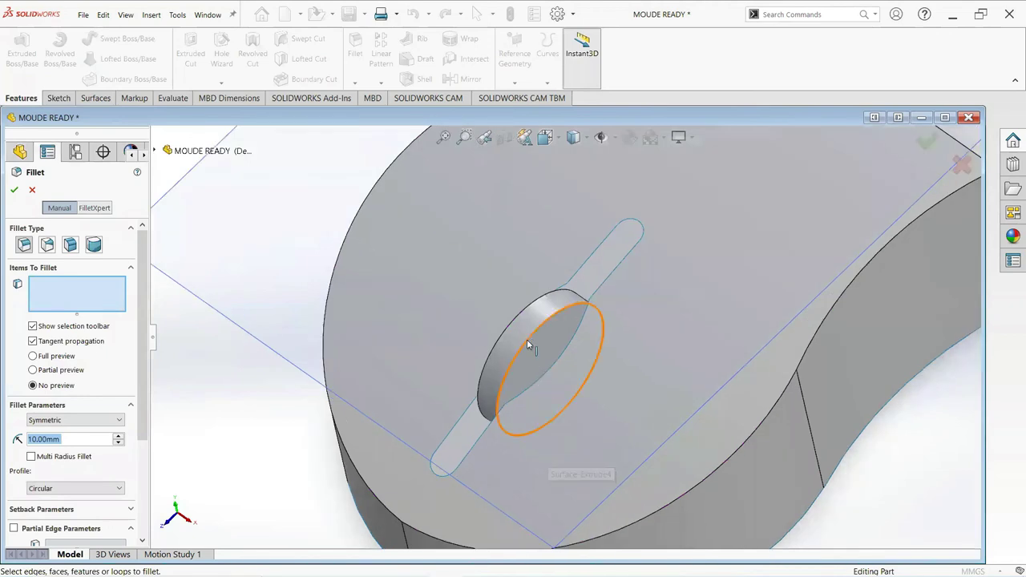
{"action": "left_click", "coordinate": [526, 340]}
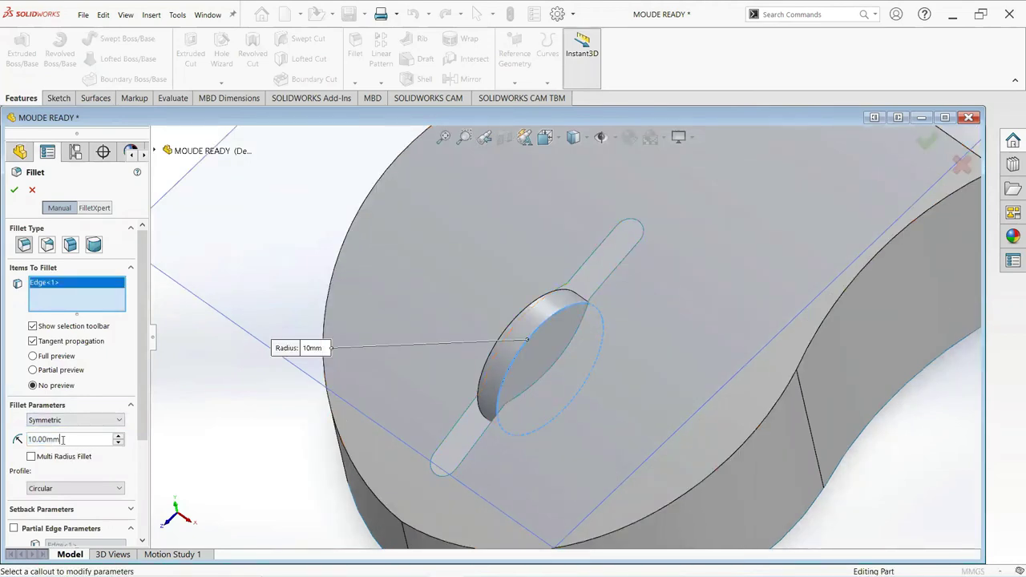
{"action": "type", "text": "2"}
{"action": "key", "text": "Return"}
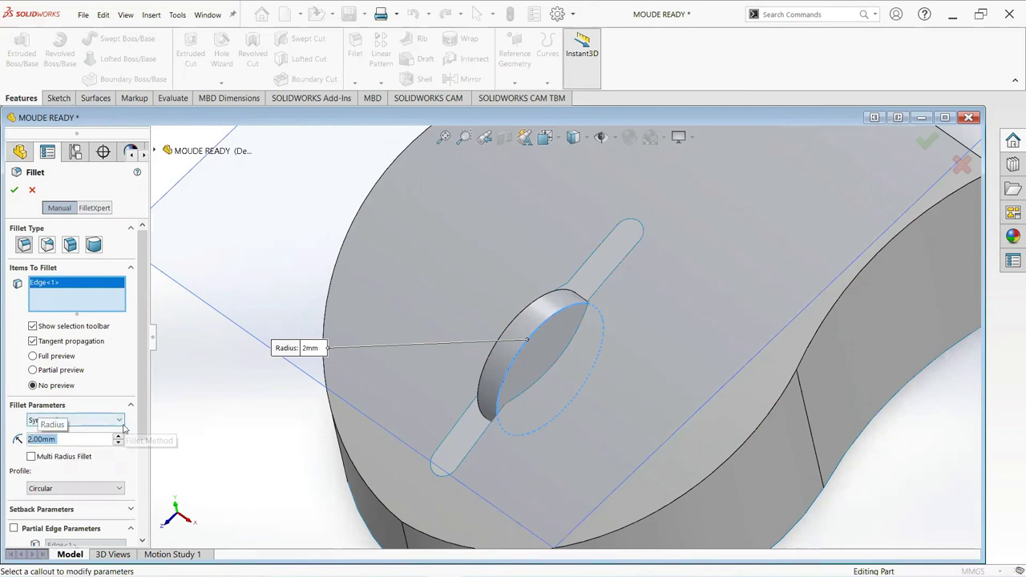
{"action": "left_click", "coordinate": [515, 327]}
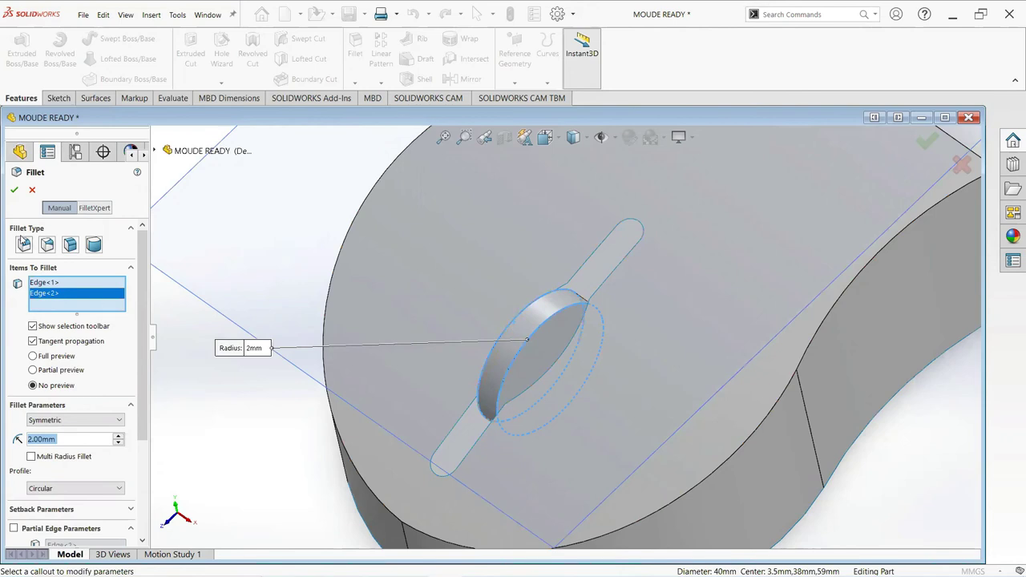
{"action": "left_click", "coordinate": [15, 191]}
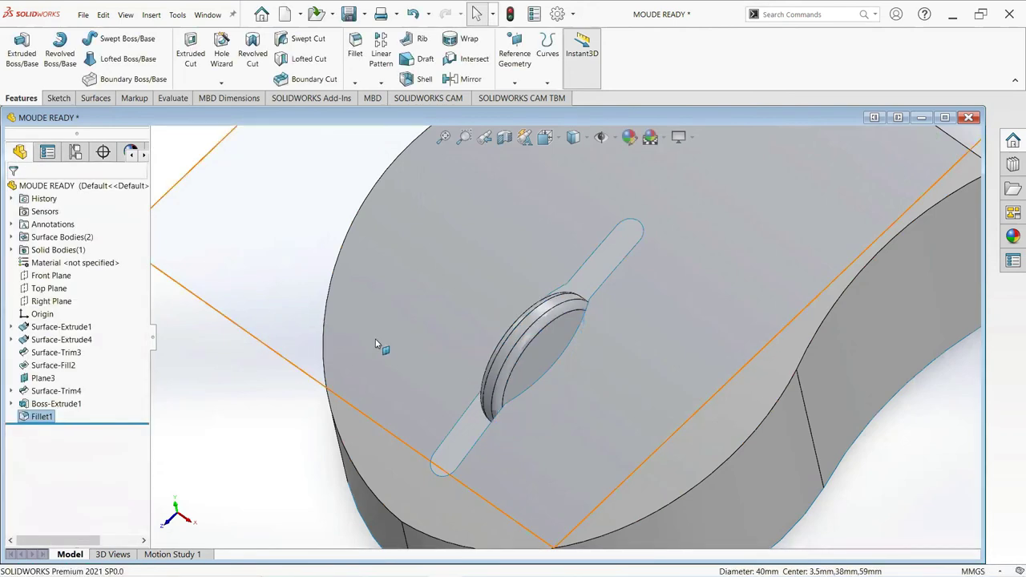
{"action": "scroll", "coordinate": [459, 371], "scroll_direction": "up", "scroll_amount": 3}
{"action": "mouse_move", "coordinate": [409, 291]}
{"action": "middle_mouse_down"}
{"action": "mouse_move", "coordinate": [579, 348]}
{"action": "mouse_move", "coordinate": [638, 315]}
{"action": "mouse_move", "coordinate": [538, 292]}
{"action": "middle_mouse_up"}
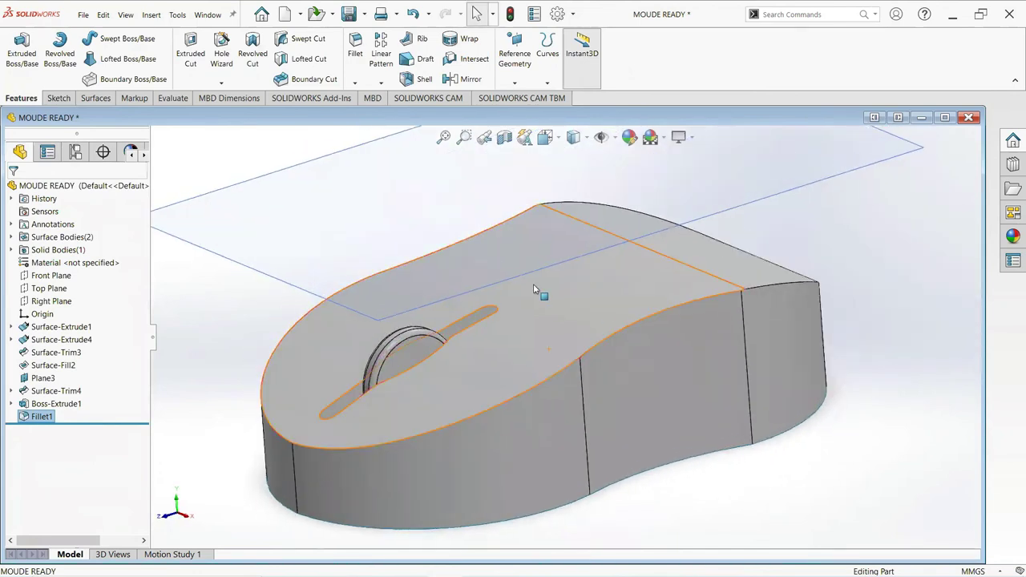
Select the body's five top rim edges and fillet them with an 8 mm radius.
{"action": "left_click", "coordinate": [96, 98]}
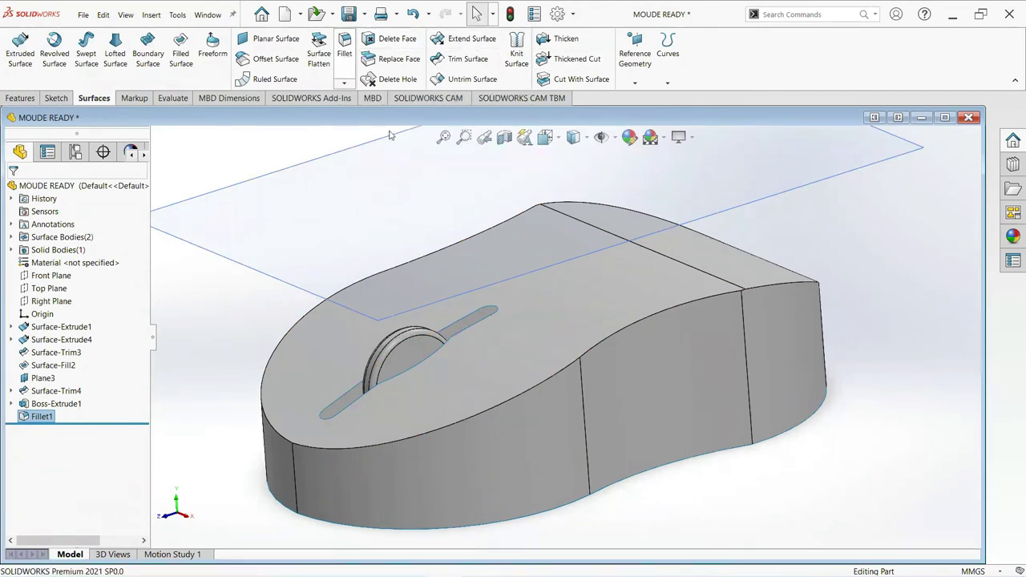
{"action": "left_click", "coordinate": [521, 394]}
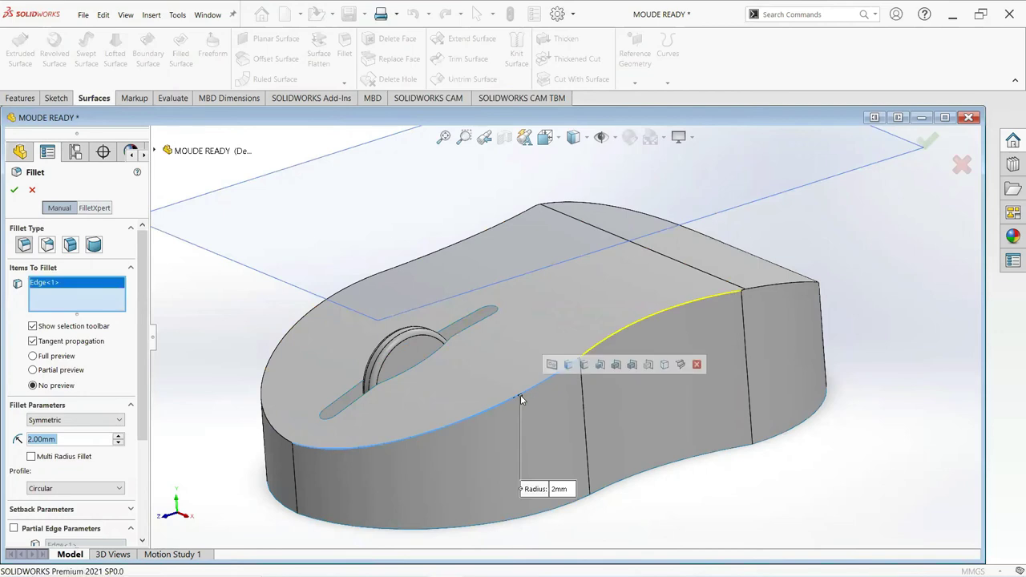
{"action": "left_click", "coordinate": [761, 291]}
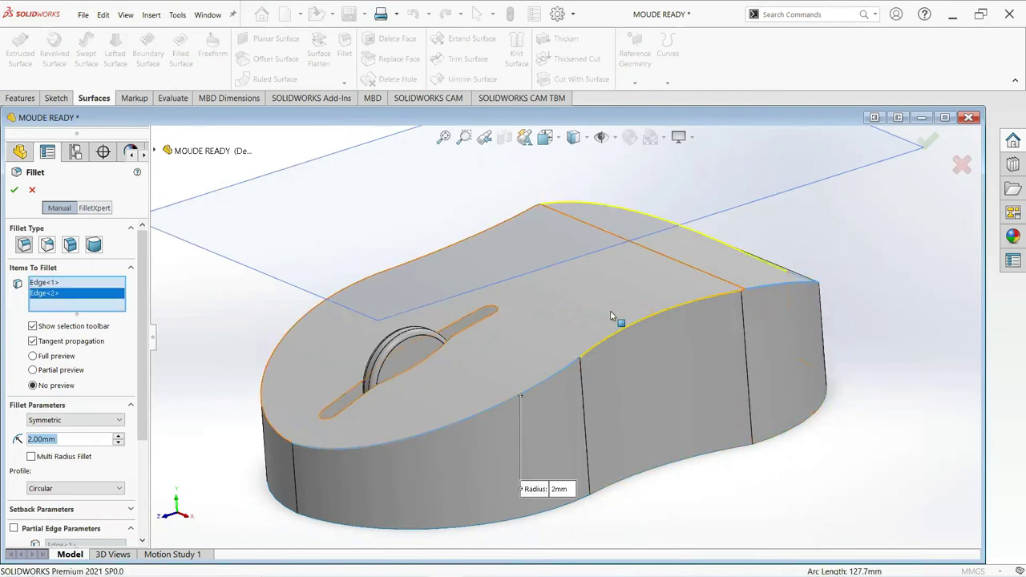
{"action": "middle_click_drag", "start_coordinate": [610, 310], "coordinate": [454, 226]}
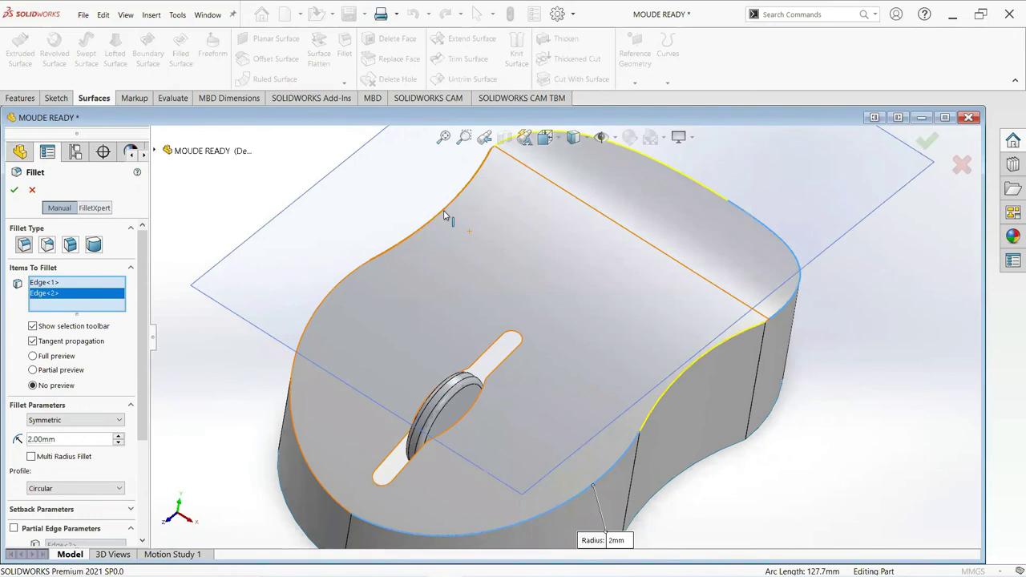
{"action": "left_click", "coordinate": [380, 259]}
{"action": "left_click", "coordinate": [350, 278]}
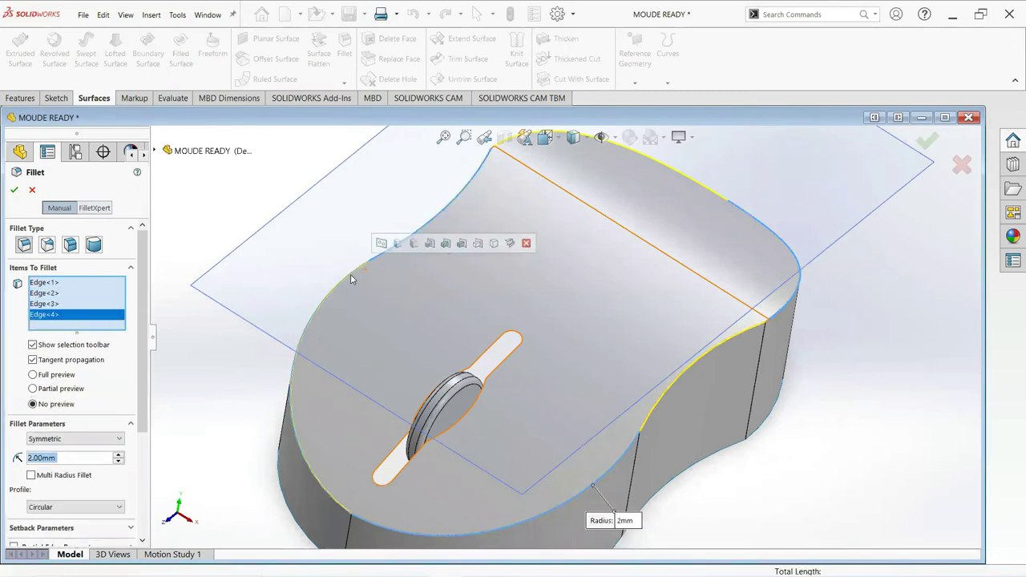
{"action": "middle_click_drag", "start_coordinate": [540, 343], "coordinate": [637, 389]}
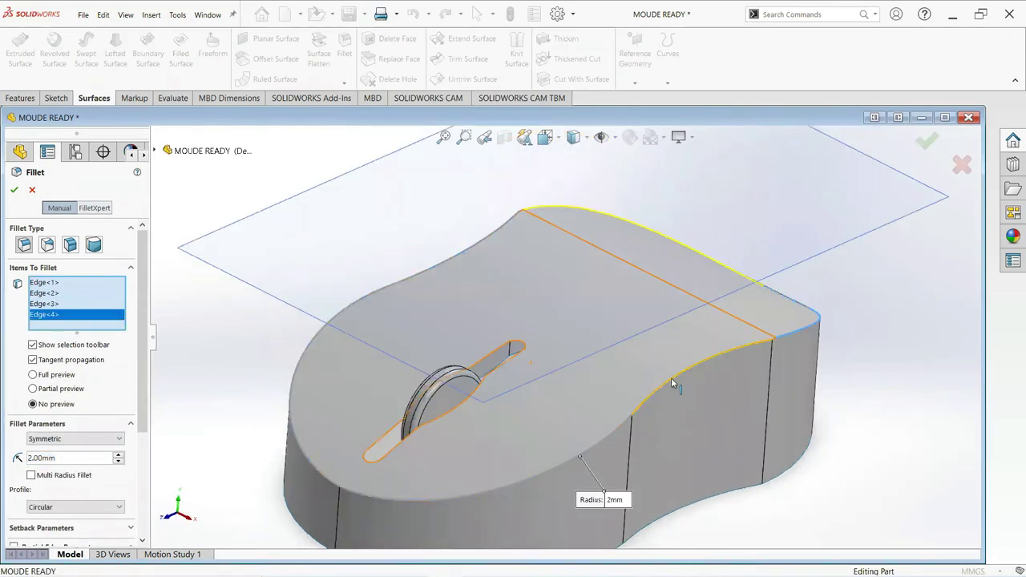
{"action": "left_click", "coordinate": [672, 381]}
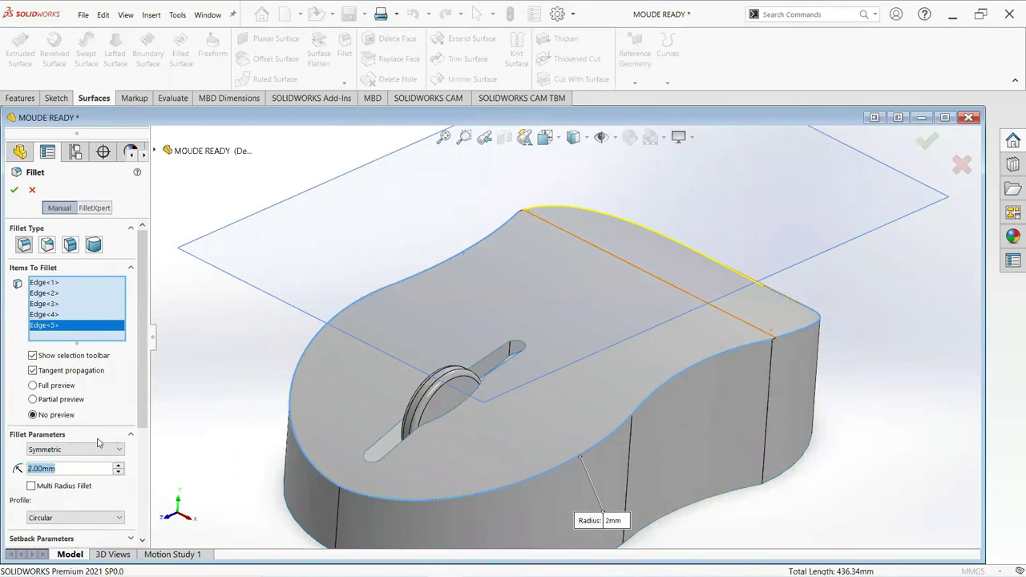
{"action": "type", "text": "8"}
{"action": "key", "text": "Return"}
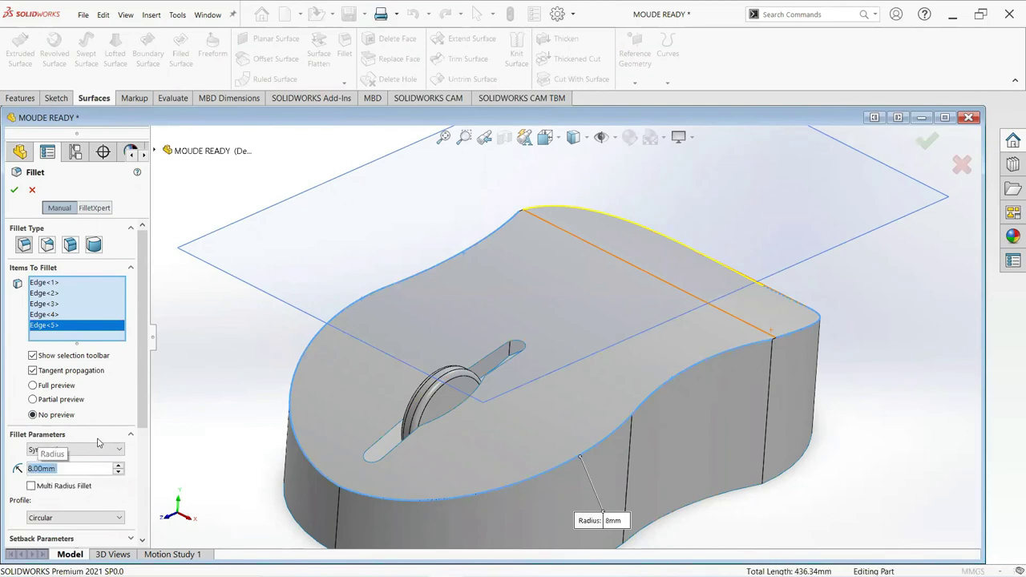
{"action": "left_click", "coordinate": [13, 186]}
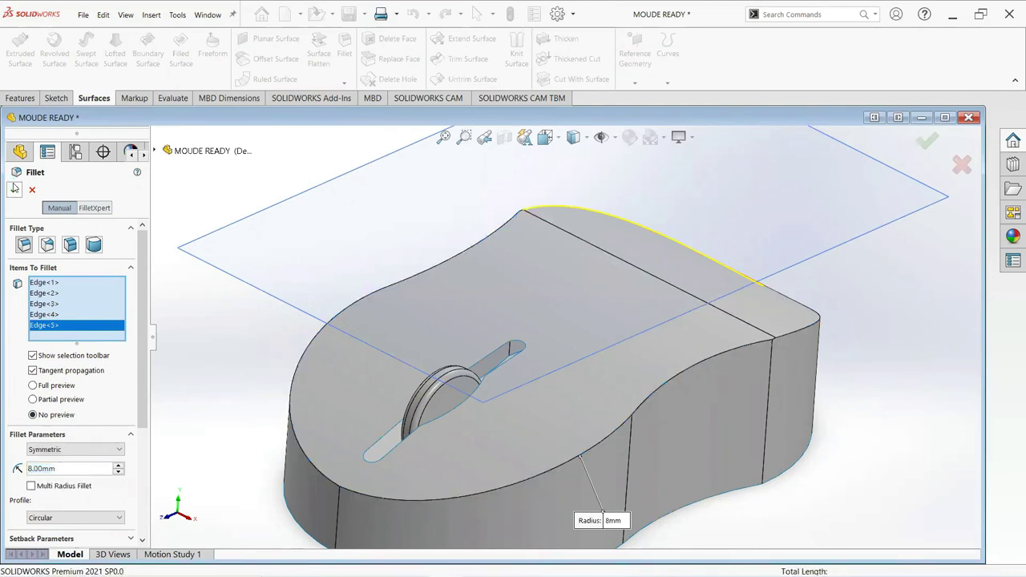
{"action": "mouse_move", "coordinate": [484, 401]}
{"action": "middle_mouse_down"}
{"action": "mouse_move", "coordinate": [500, 420]}
{"action": "mouse_move", "coordinate": [716, 405]}
{"action": "middle_mouse_up"}
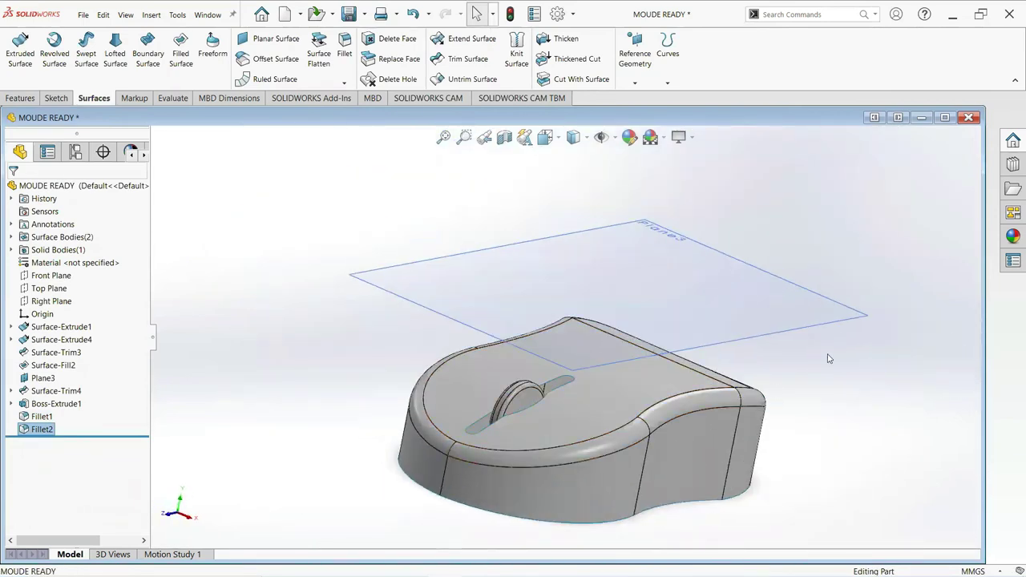
Apply large spark erosion plastic blue from Plastic > EDM to the right and front rim faces.
{"action": "left_click", "coordinate": [1012, 237]}
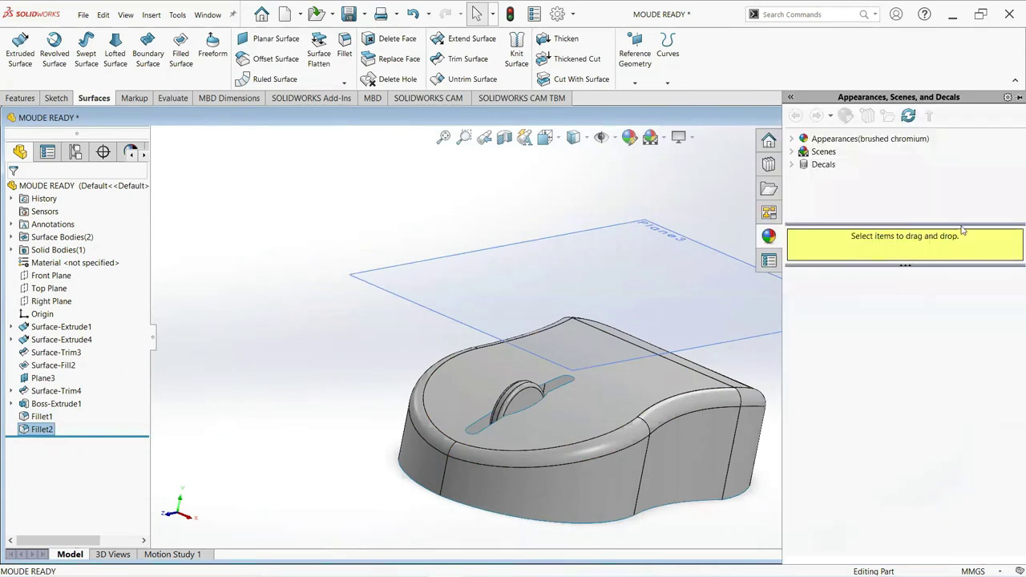
{"action": "left_click", "coordinate": [793, 139]}
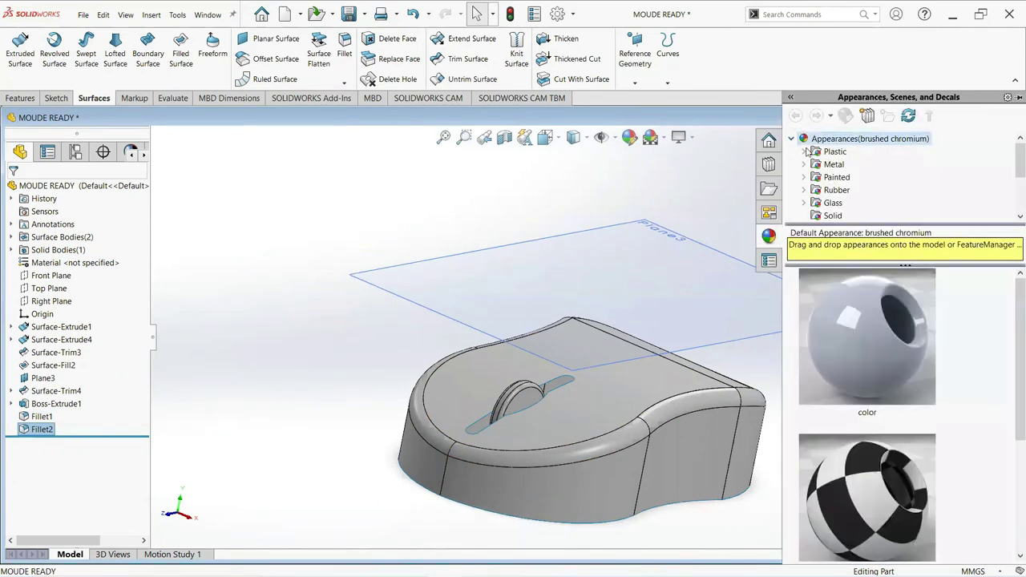
{"action": "scroll", "coordinate": [839, 175], "scroll_direction": "down", "scroll_amount": 1}
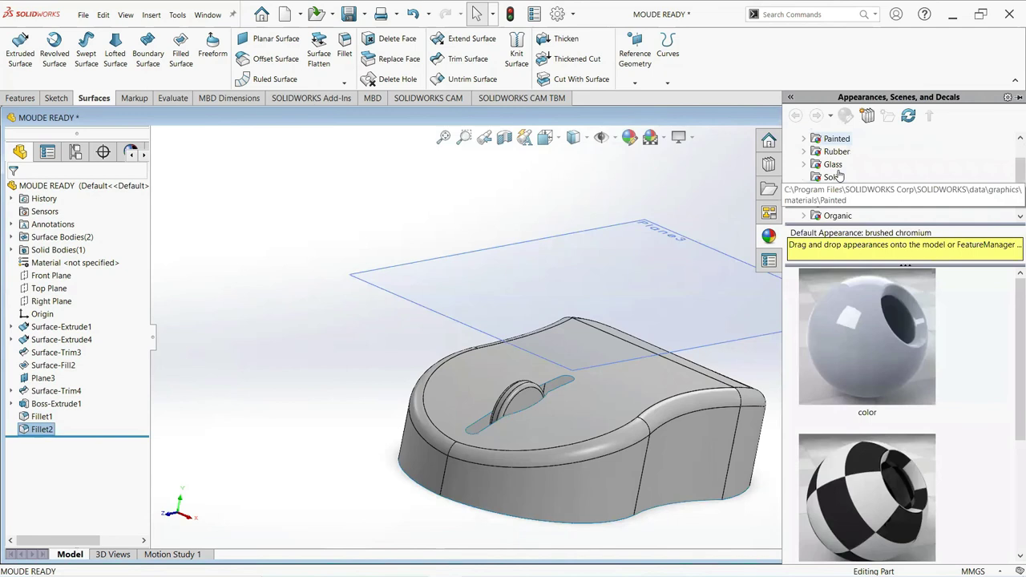
{"action": "scroll", "coordinate": [839, 175], "scroll_direction": "up", "scroll_amount": 1}
{"action": "left_click", "coordinate": [803, 153]}
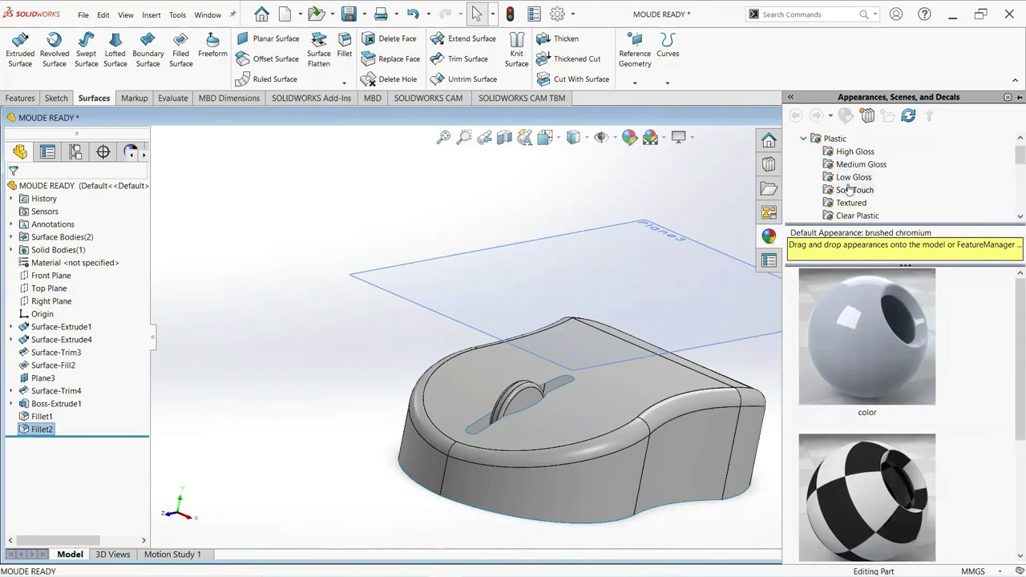
{"action": "scroll", "coordinate": [882, 190], "scroll_direction": "down", "scroll_amount": 1}
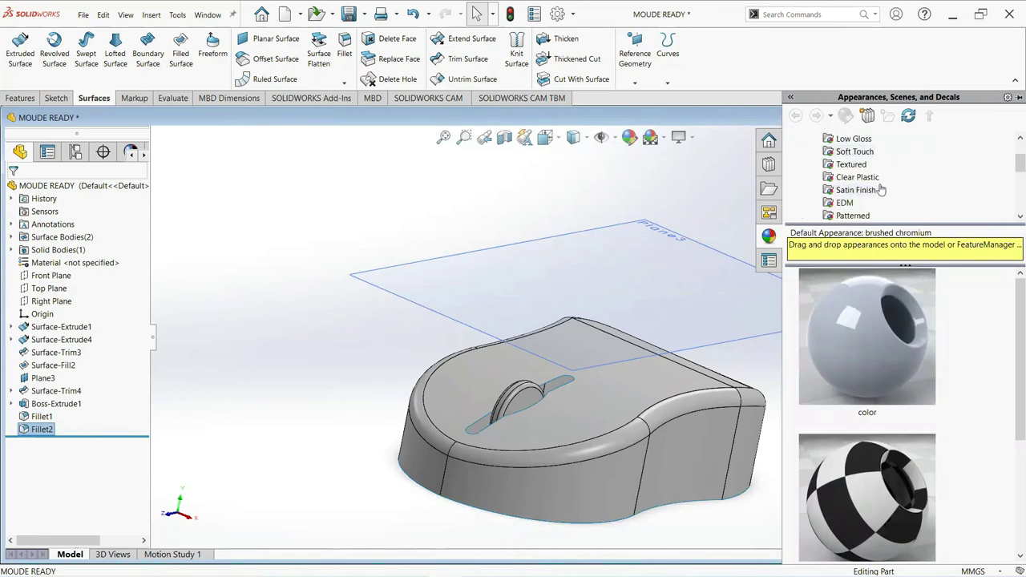
{"action": "left_click", "coordinate": [844, 205]}
{"action": "left_click", "coordinate": [665, 415]}
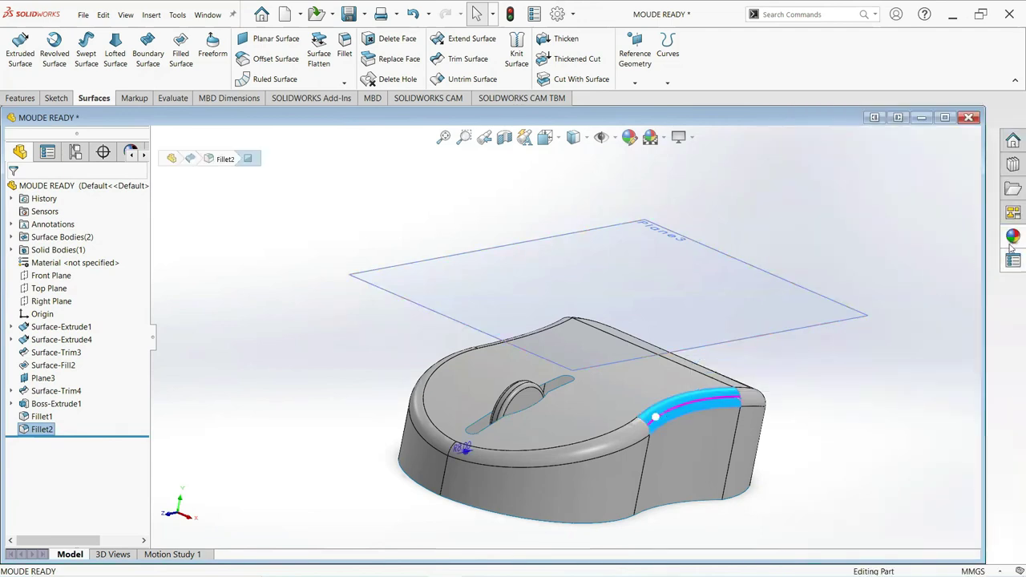
{"action": "right_click", "coordinate": [895, 329]}
{"action": "left_click", "coordinate": [898, 334]}
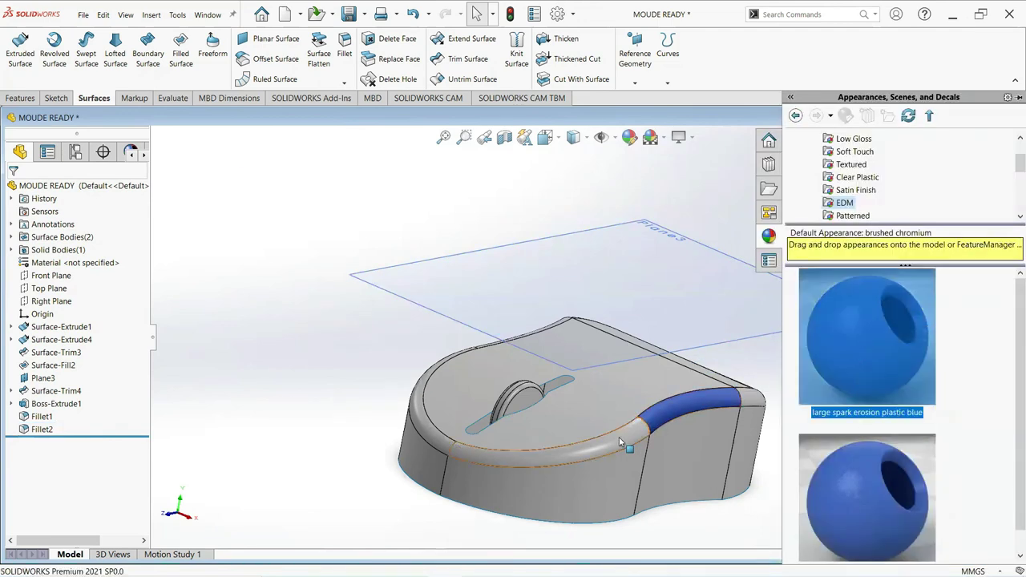
{"action": "left_click", "coordinate": [1012, 237]}
{"action": "right_click", "coordinate": [898, 339]}
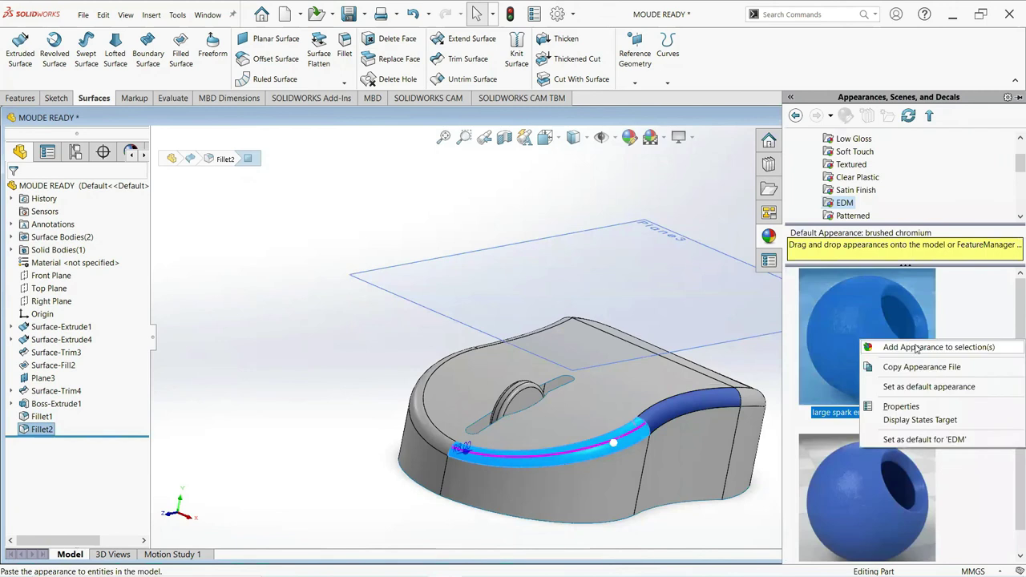
{"action": "left_click", "coordinate": [914, 346]}
Apply the same blue plastic to the left and back rim faces.
{"action": "middle_click_drag", "start_coordinate": [826, 369], "coordinate": [726, 457]}
{"action": "middle_click_drag", "start_coordinate": [591, 475], "coordinate": [467, 420]}
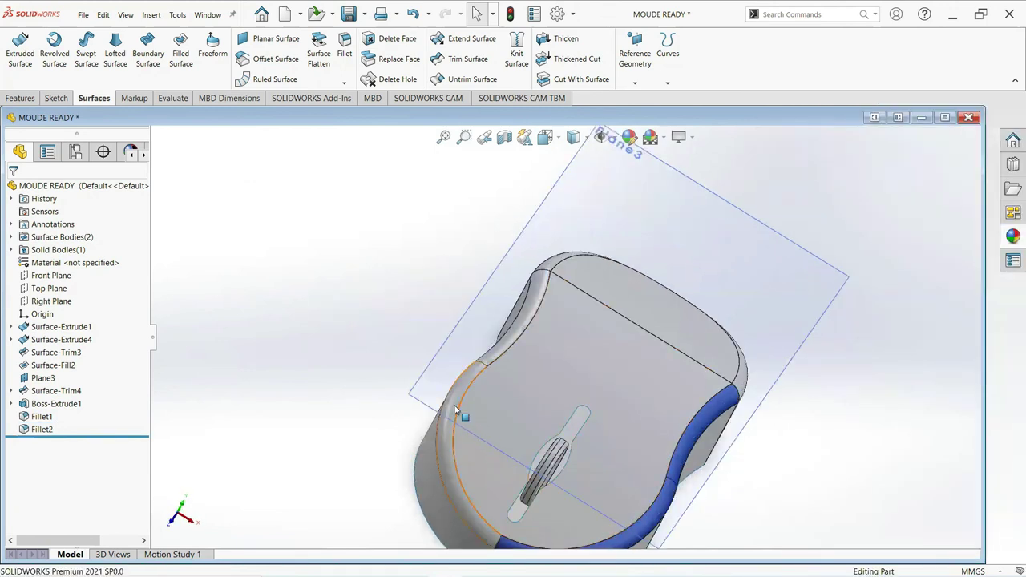
{"action": "left_click", "coordinate": [456, 413]}
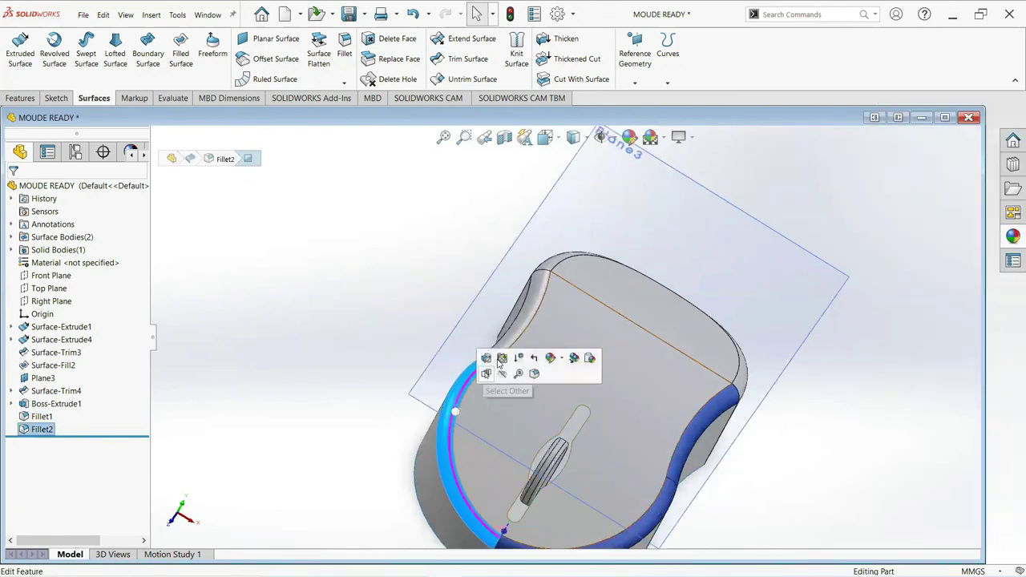
{"action": "left_click", "coordinate": [523, 327]}
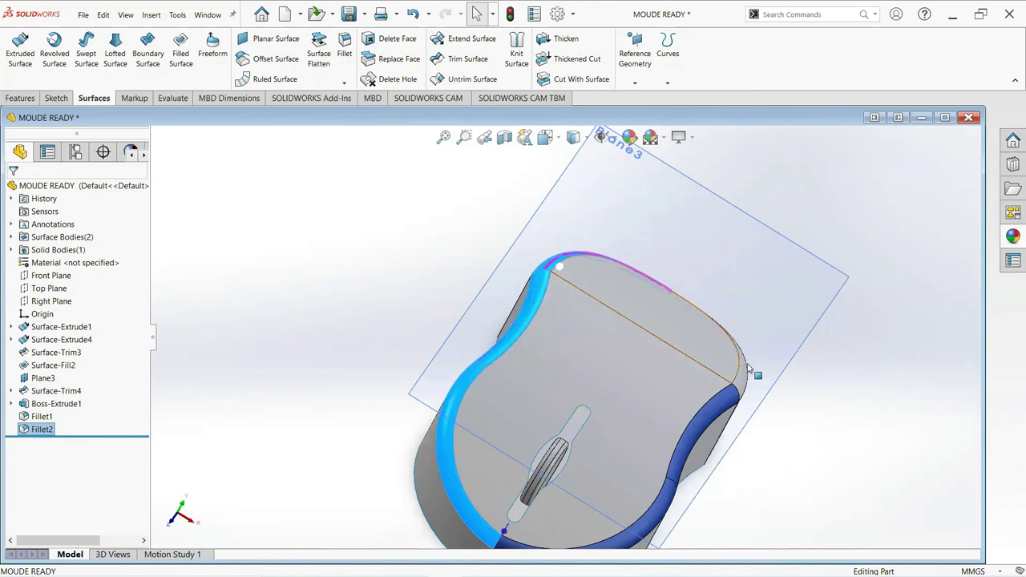
{"action": "left_click", "coordinate": [1013, 236]}
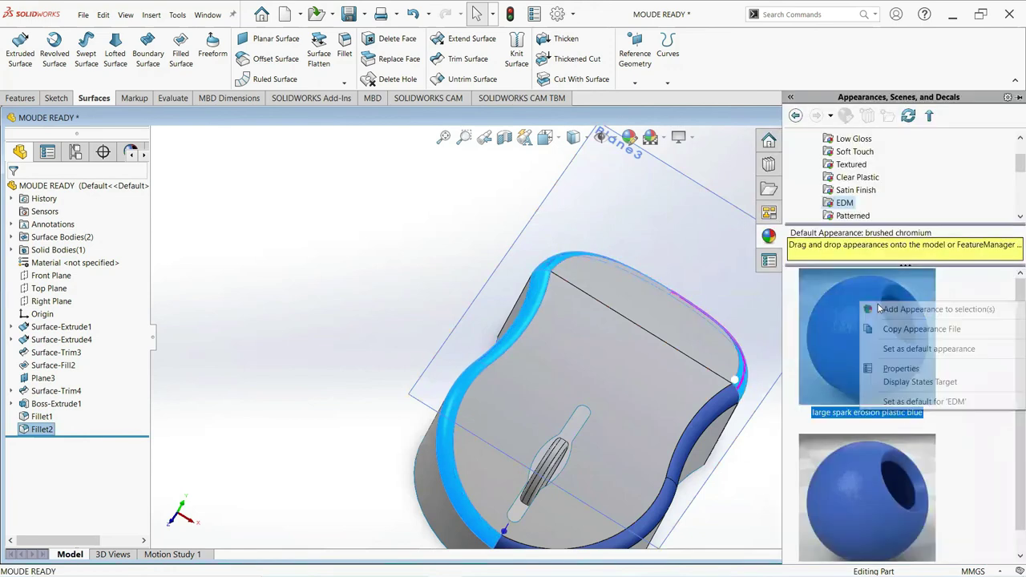
{"action": "left_click_drag", "start_coordinate": [866, 337], "coordinate": [660, 429]}
{"action": "mouse_move", "coordinate": [660, 429]}
{"action": "middle_mouse_down"}
{"action": "mouse_move", "coordinate": [747, 451]}
{"action": "mouse_move", "coordinate": [789, 444]}
{"action": "middle_mouse_up"}
Apply the factory floor material from Miscellaneous > Studio Materials to a side wall face.
{"action": "left_click", "coordinate": [546, 441]}
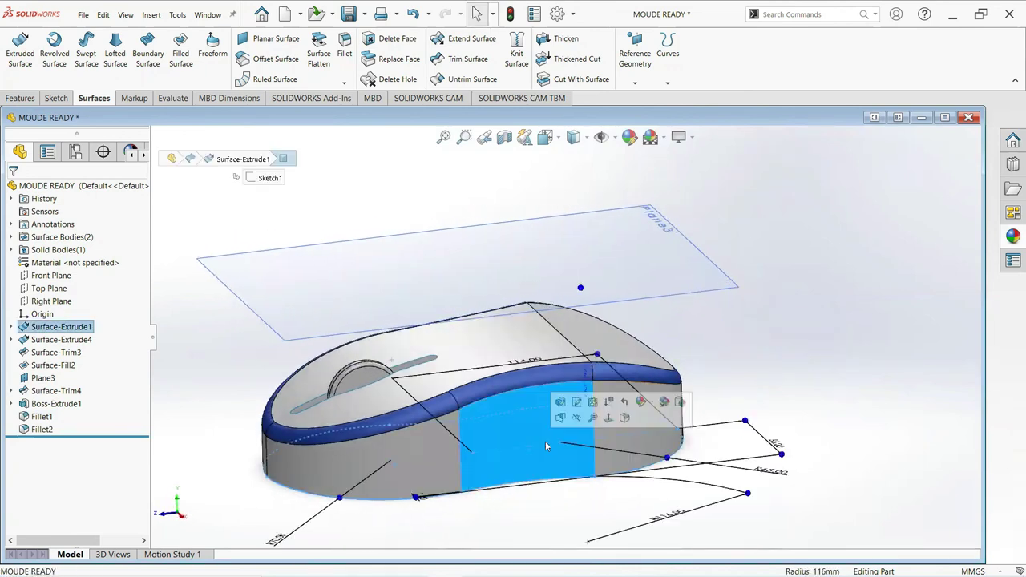
{"action": "left_click", "coordinate": [1013, 237]}
{"action": "scroll", "coordinate": [900, 208], "scroll_direction": "down", "scroll_amount": 1}
{"action": "scroll", "coordinate": [900, 207], "scroll_direction": "down", "scroll_amount": 1}
{"action": "scroll", "coordinate": [899, 207], "scroll_direction": "down", "scroll_amount": 1}
{"action": "scroll", "coordinate": [898, 208], "scroll_direction": "down", "scroll_amount": 1}
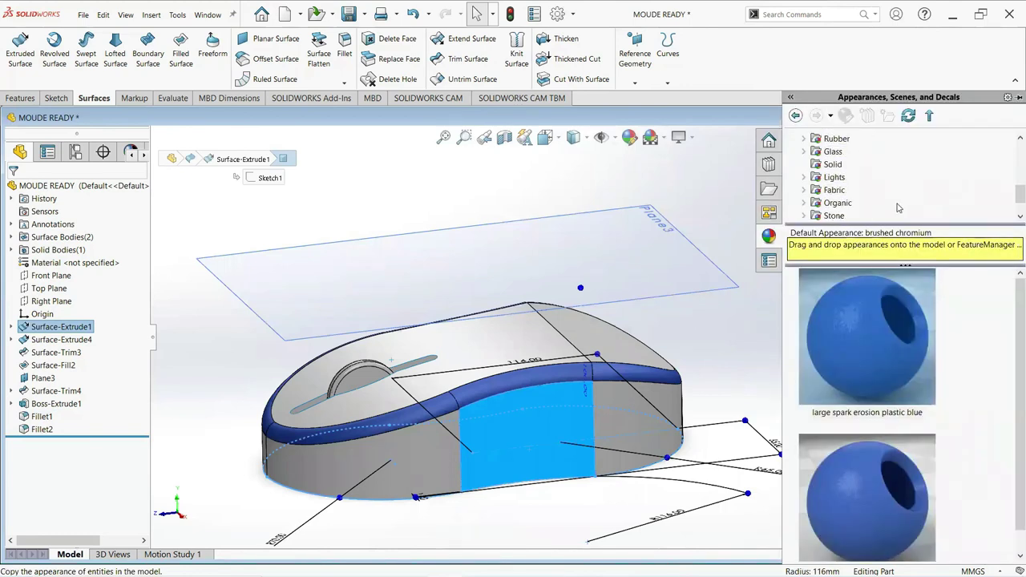
{"action": "scroll", "coordinate": [899, 207], "scroll_direction": "down", "scroll_amount": 1}
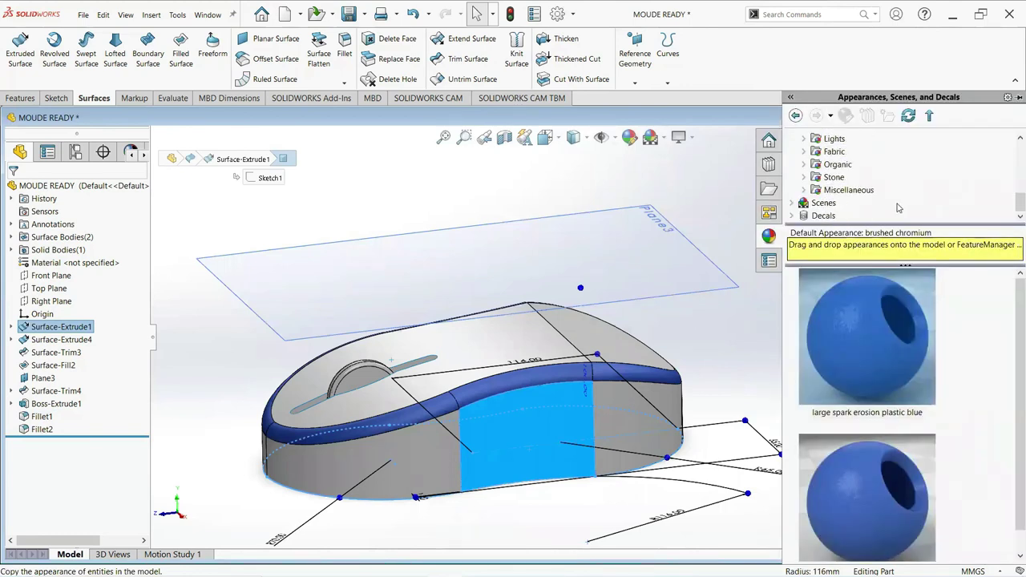
{"action": "left_click", "coordinate": [806, 191]}
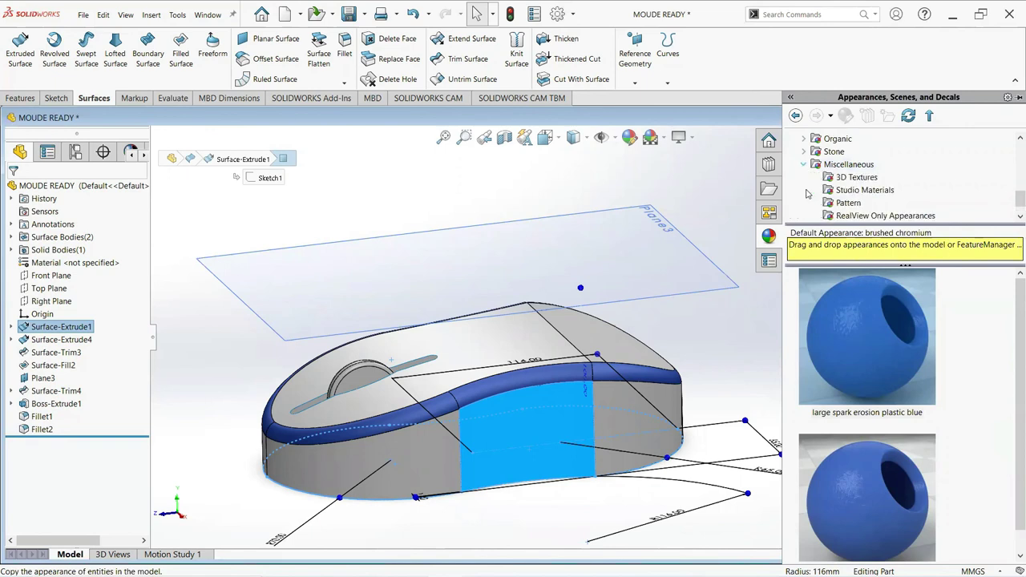
{"action": "left_click", "coordinate": [854, 193]}
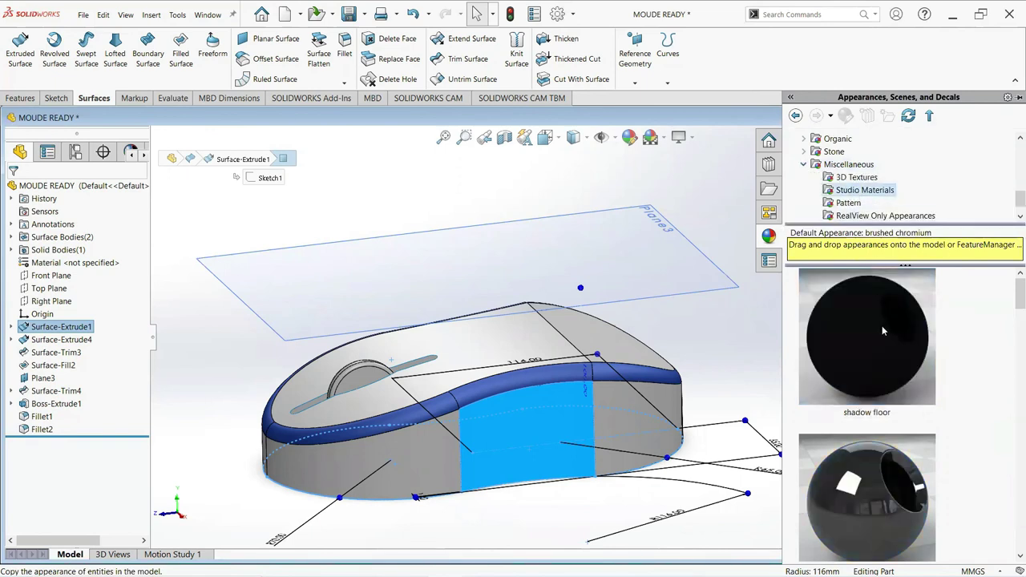
{"action": "scroll", "coordinate": [882, 325], "scroll_direction": "down", "scroll_amount": 1}
{"action": "scroll", "coordinate": [882, 326], "scroll_direction": "down", "scroll_amount": 1}
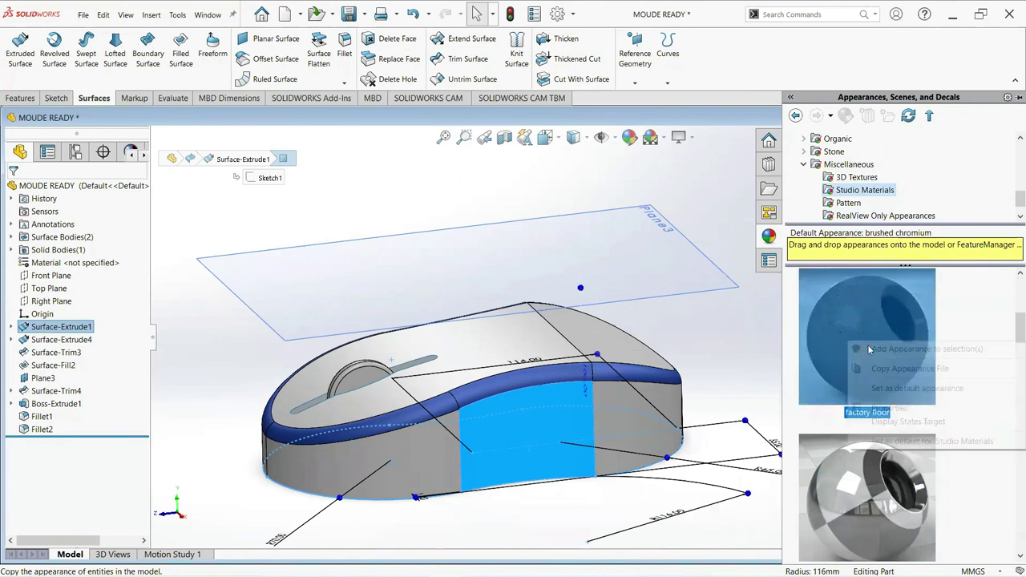
{"action": "left_click_drag", "start_coordinate": [865, 358], "coordinate": [635, 435]}
Apply factory floor to the right and front-left side walls, then select the top shell face.
{"action": "left_click", "coordinate": [637, 425]}
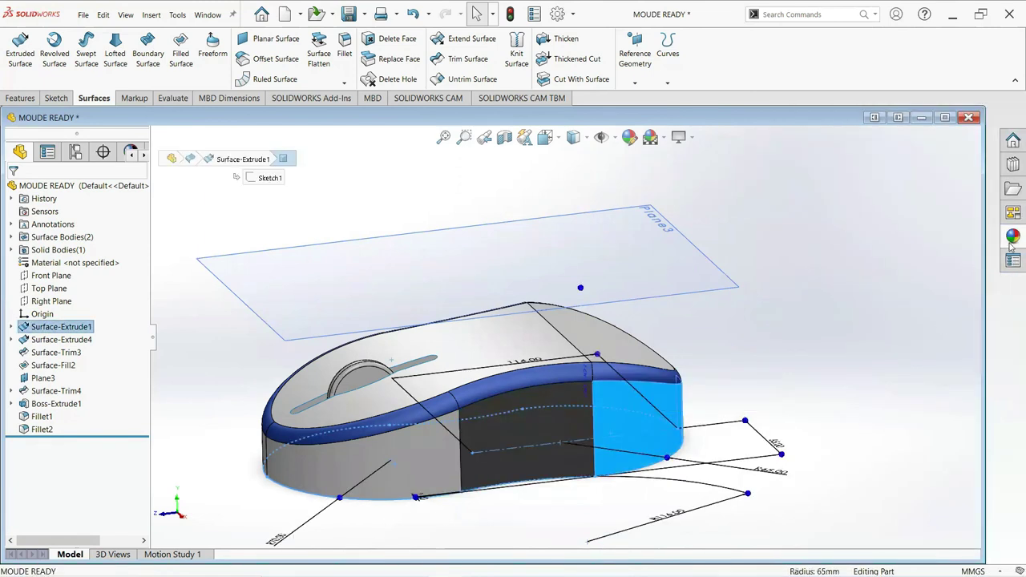
{"action": "right_click", "coordinate": [848, 343]}
{"action": "left_click", "coordinate": [906, 350]}
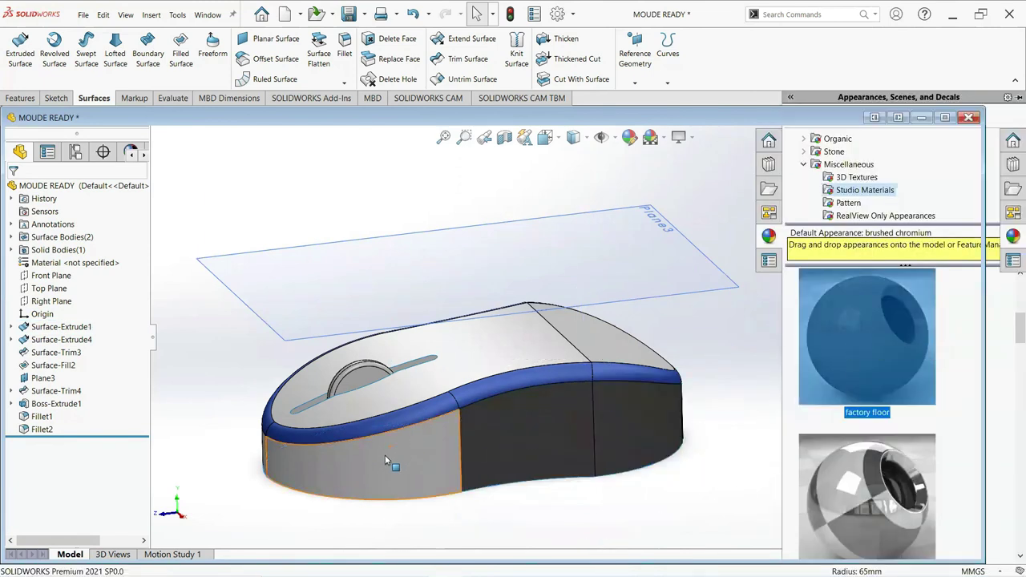
{"action": "left_click", "coordinate": [390, 457]}
{"action": "right_click", "coordinate": [850, 327]}
{"action": "left_click", "coordinate": [916, 332]}
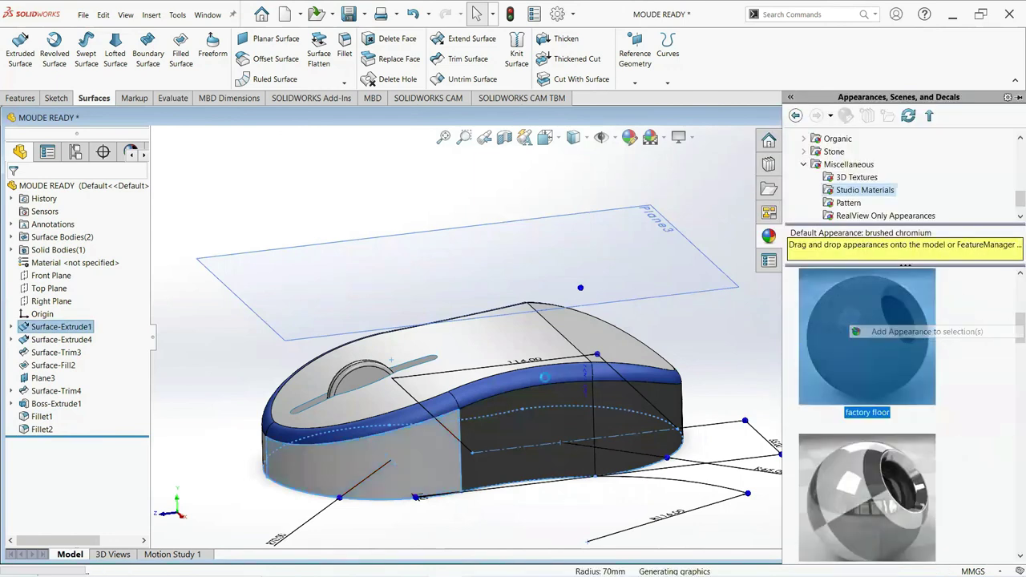
{"action": "left_click", "coordinate": [615, 355]}
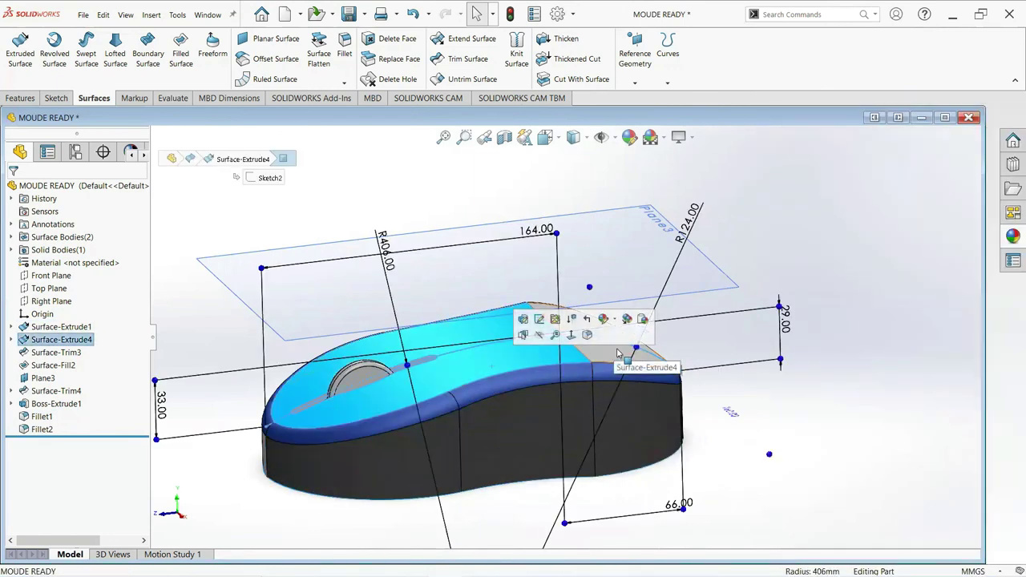
{"action": "left_click", "coordinate": [1013, 236]}
{"action": "right_click", "coordinate": [804, 325]}
Apply factory floor to the top shell and select the remaining gray shell faces.
{"action": "left_click", "coordinate": [916, 334]}
{"action": "middle_click_drag", "start_coordinate": [650, 378], "coordinate": [359, 309]}
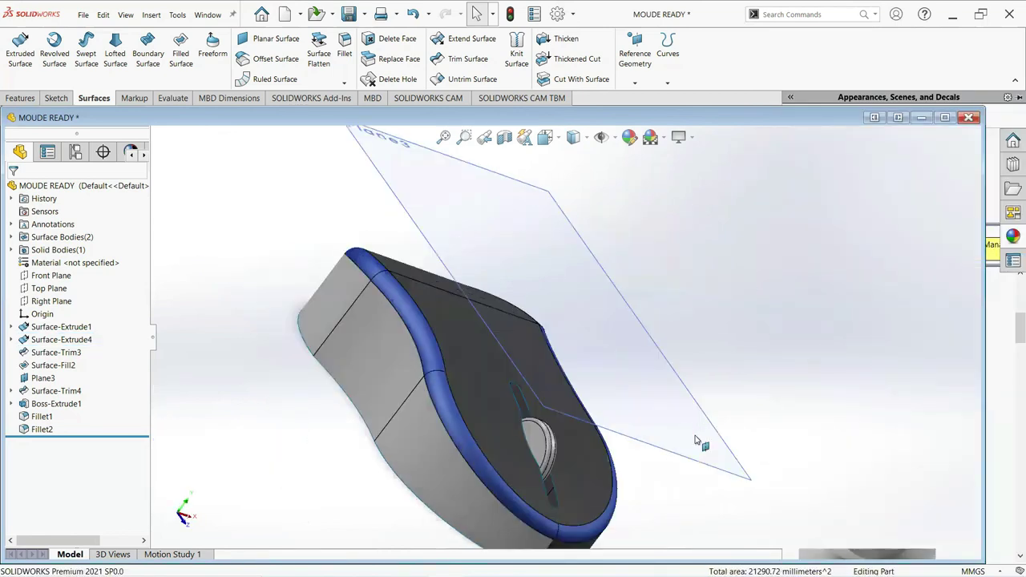
{"action": "left_click", "coordinate": [389, 352]}
{"action": "left_click", "coordinate": [429, 430]}
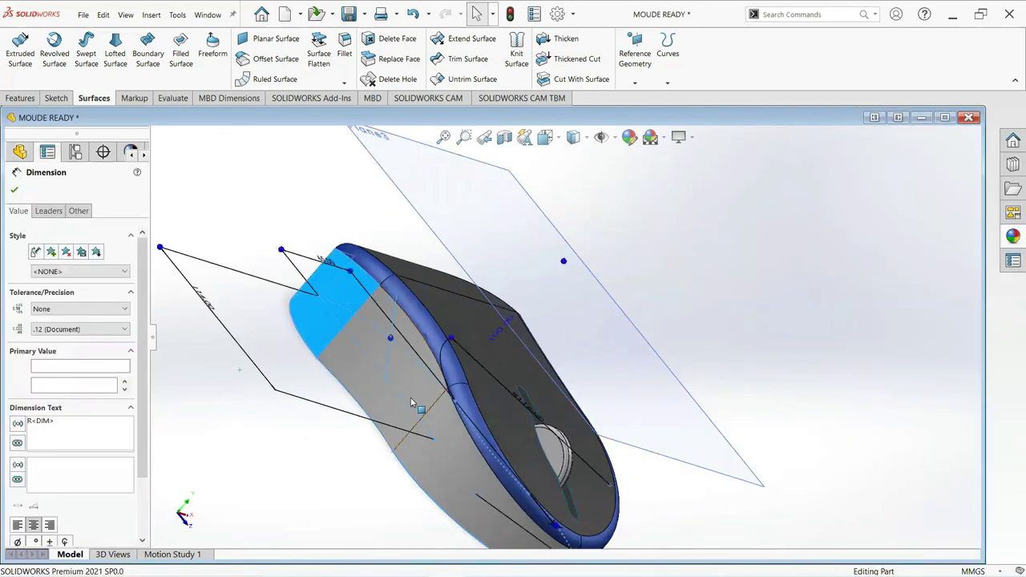
{"action": "left_click", "coordinate": [409, 379]}
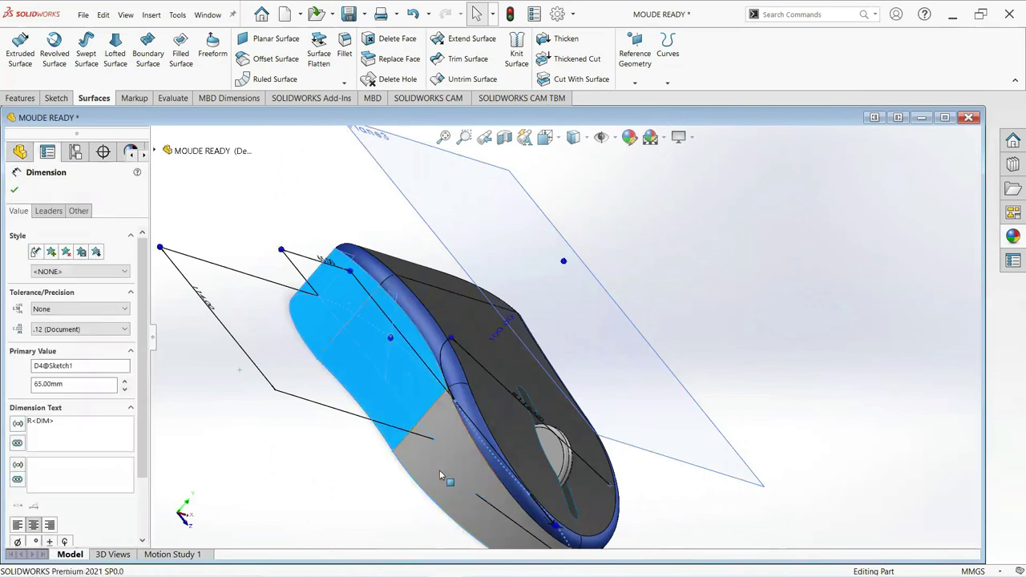
{"action": "left_click", "coordinate": [439, 470]}
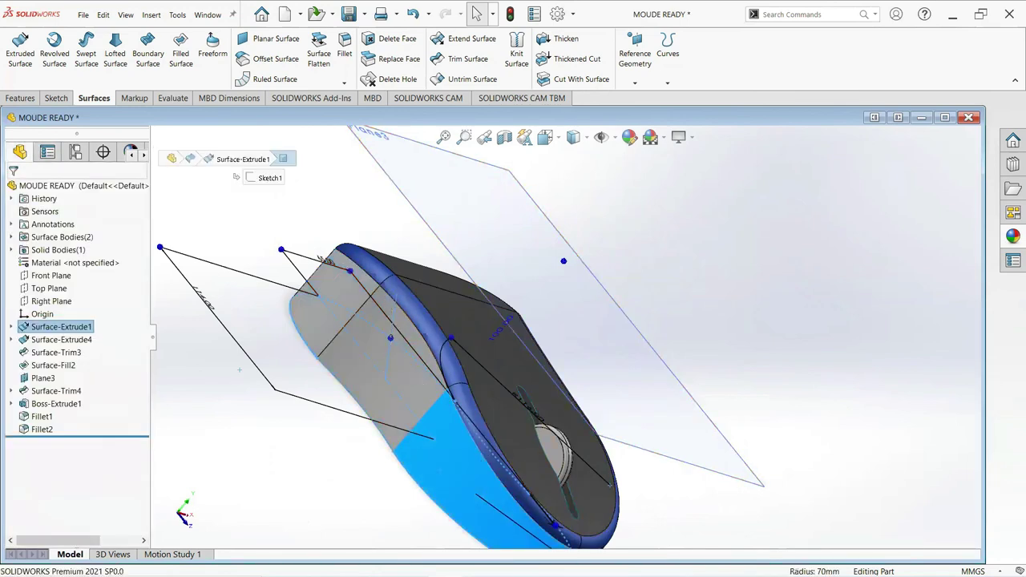
{"action": "left_click", "coordinate": [418, 377]}
{"action": "left_click", "coordinate": [408, 390]}
{"action": "left_click", "coordinate": [408, 390]}
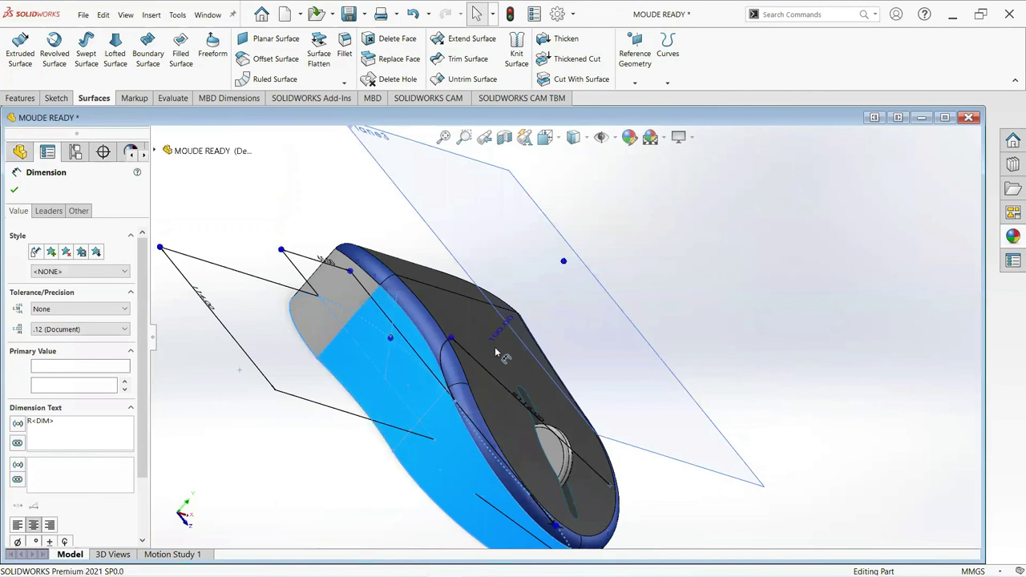
{"action": "left_click", "coordinate": [337, 298]}
{"action": "left_click", "coordinate": [396, 297]}
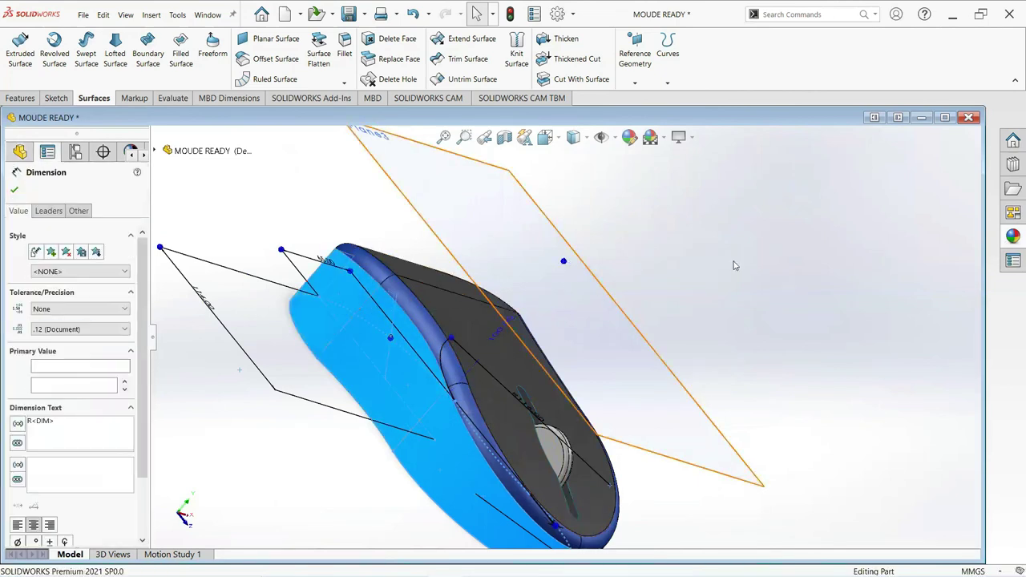
Add the factory floor appearance to the selected shell faces.
{"action": "left_click", "coordinate": [1013, 236]}
{"action": "right_click", "coordinate": [907, 329]}
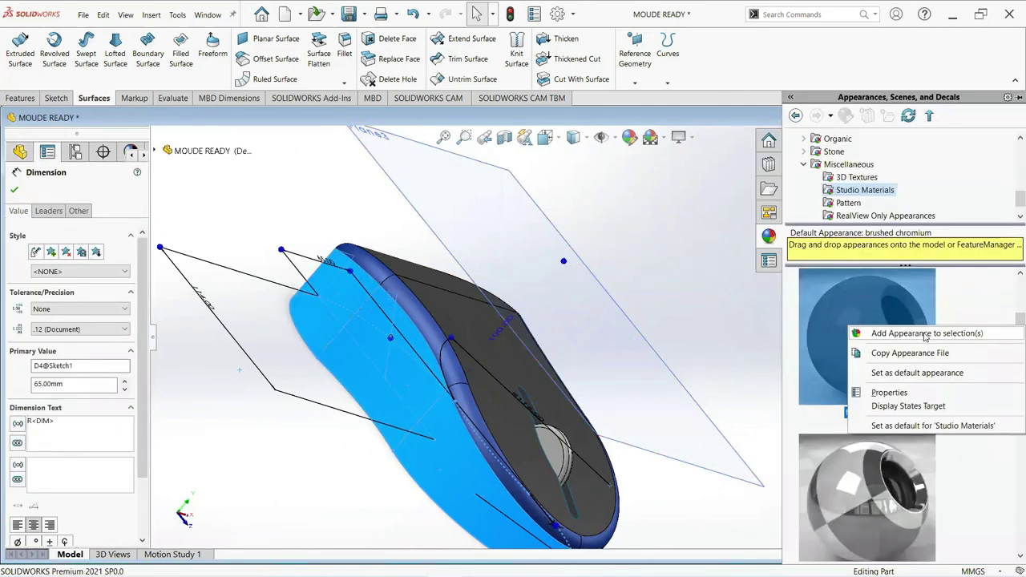
{"action": "left_click", "coordinate": [912, 334]}
{"action": "mouse_move", "coordinate": [659, 439]}
{"action": "middle_mouse_down"}
{"action": "mouse_move", "coordinate": [576, 323]}
{"action": "mouse_move", "coordinate": [468, 331]}
{"action": "middle_mouse_up"}
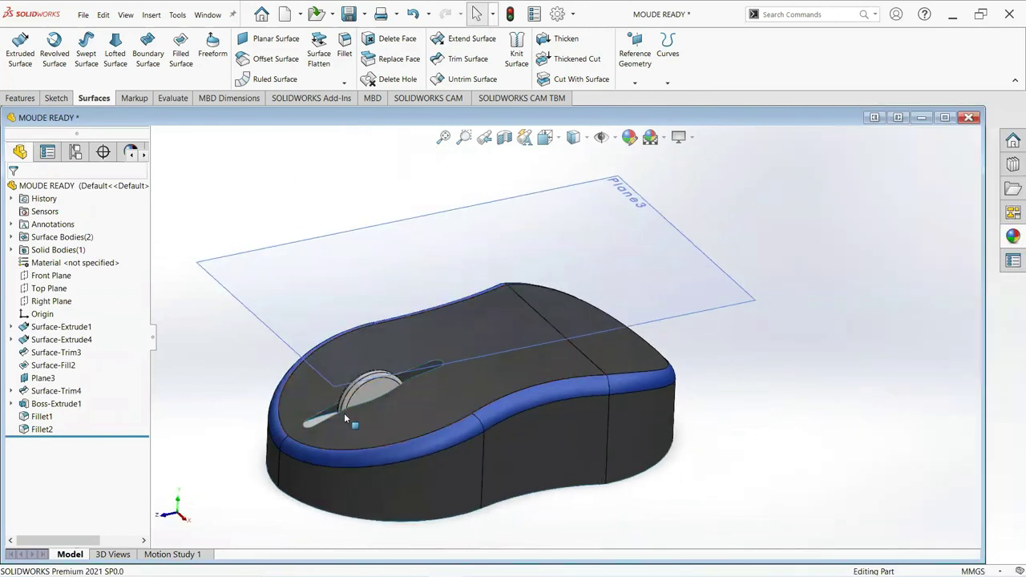
{"action": "scroll", "coordinate": [344, 413], "scroll_direction": "down", "scroll_amount": 2}
Apply the Metal > Galvanized 'plain galvanized' appearance to the scroll wheel body.
{"action": "left_click", "coordinate": [389, 391]}
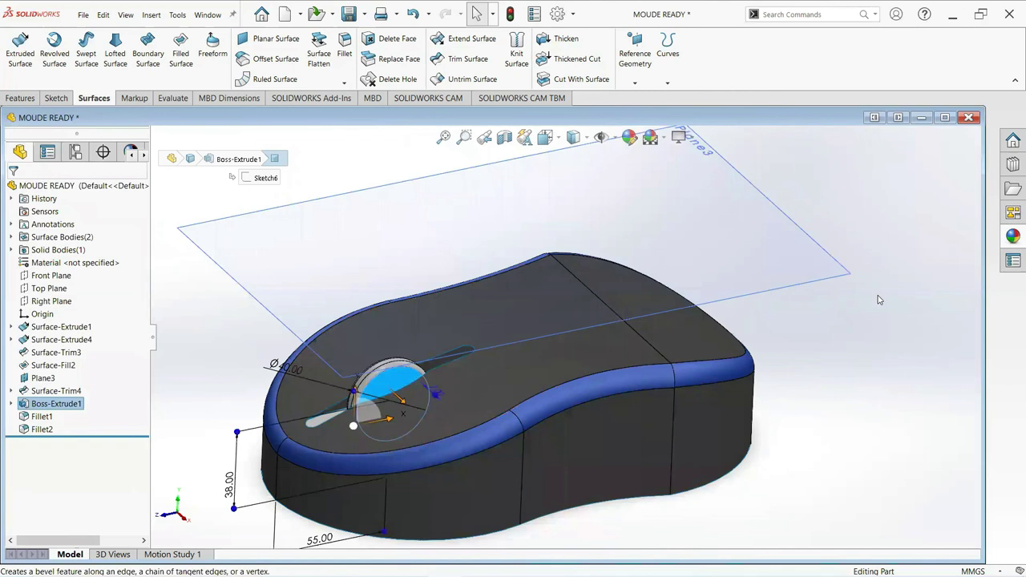
{"action": "left_click", "coordinate": [1012, 238]}
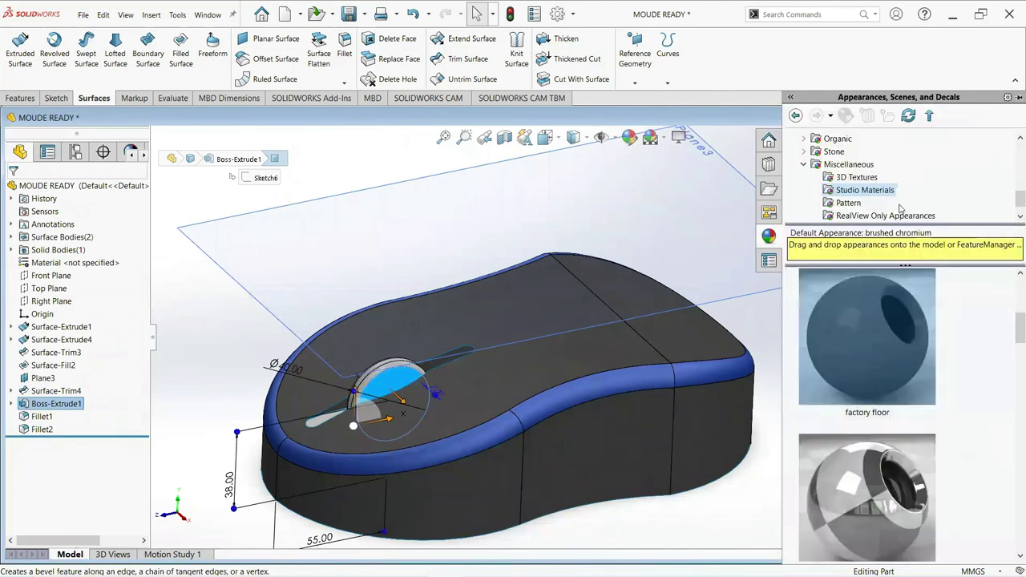
{"action": "scroll", "coordinate": [898, 208], "scroll_direction": "up", "scroll_amount": 1}
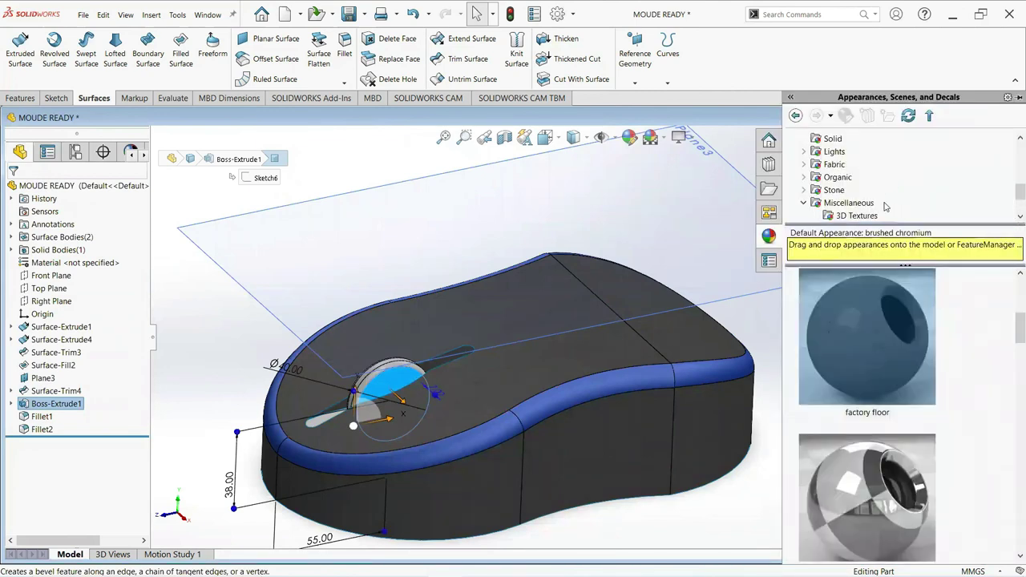
{"action": "scroll", "coordinate": [885, 207], "scroll_direction": "up", "scroll_amount": 1}
{"action": "scroll", "coordinate": [885, 208], "scroll_direction": "up", "scroll_amount": 1}
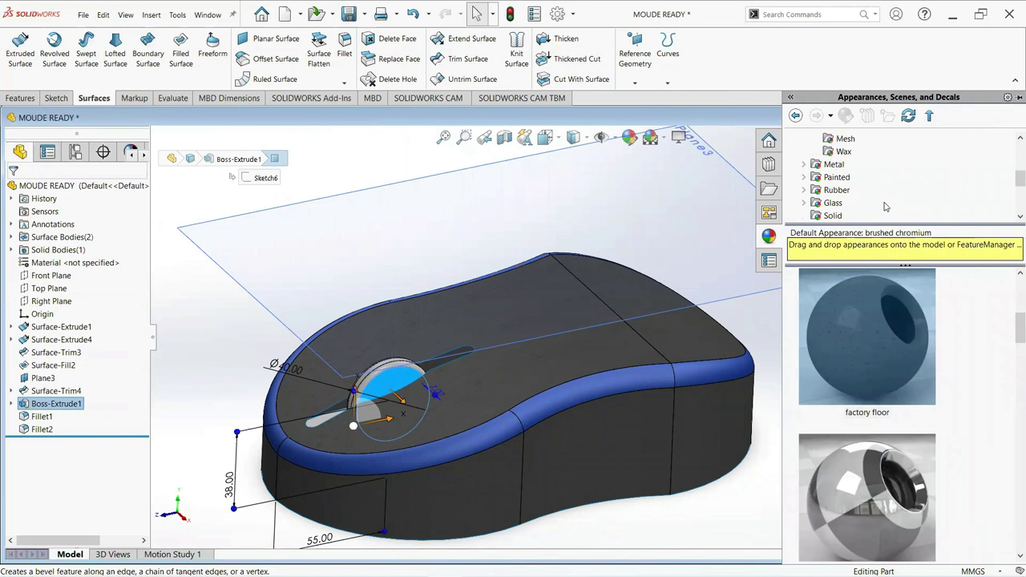
{"action": "scroll", "coordinate": [886, 207], "scroll_direction": "down", "scroll_amount": 1}
{"action": "scroll", "coordinate": [869, 197], "scroll_direction": "up", "scroll_amount": 1}
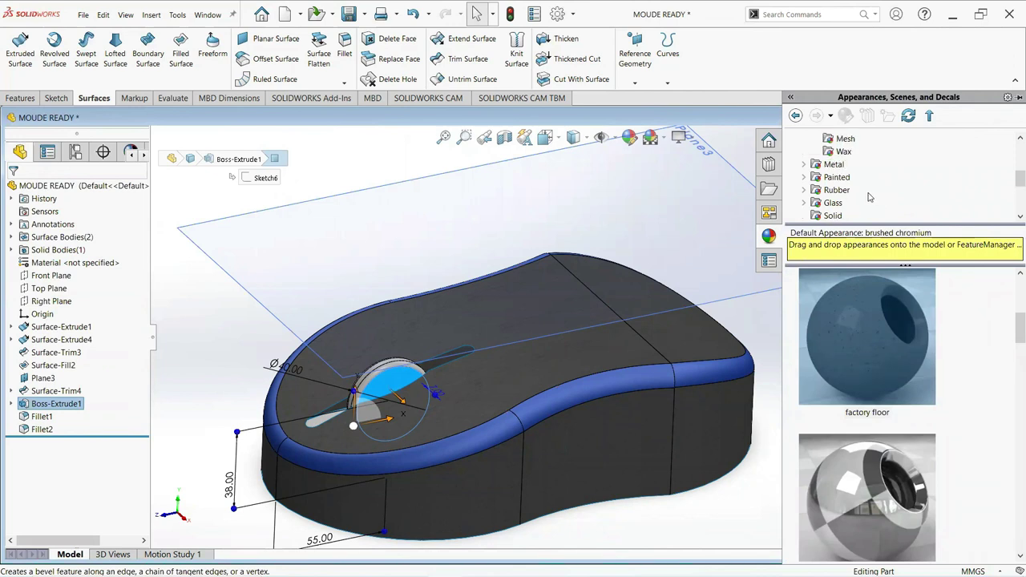
{"action": "left_click", "coordinate": [803, 164]}
{"action": "scroll", "coordinate": [841, 188], "scroll_direction": "down", "scroll_amount": 1}
{"action": "scroll", "coordinate": [842, 189], "scroll_direction": "down", "scroll_amount": 1}
{"action": "scroll", "coordinate": [849, 199], "scroll_direction": "down", "scroll_amount": 1}
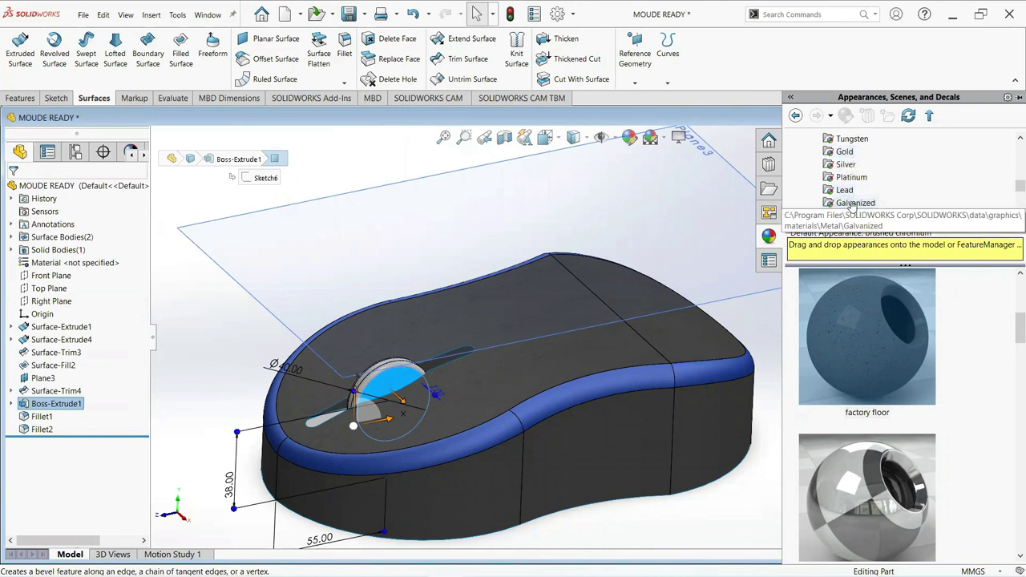
{"action": "left_click", "coordinate": [853, 204]}
{"action": "right_click", "coordinate": [881, 469]}
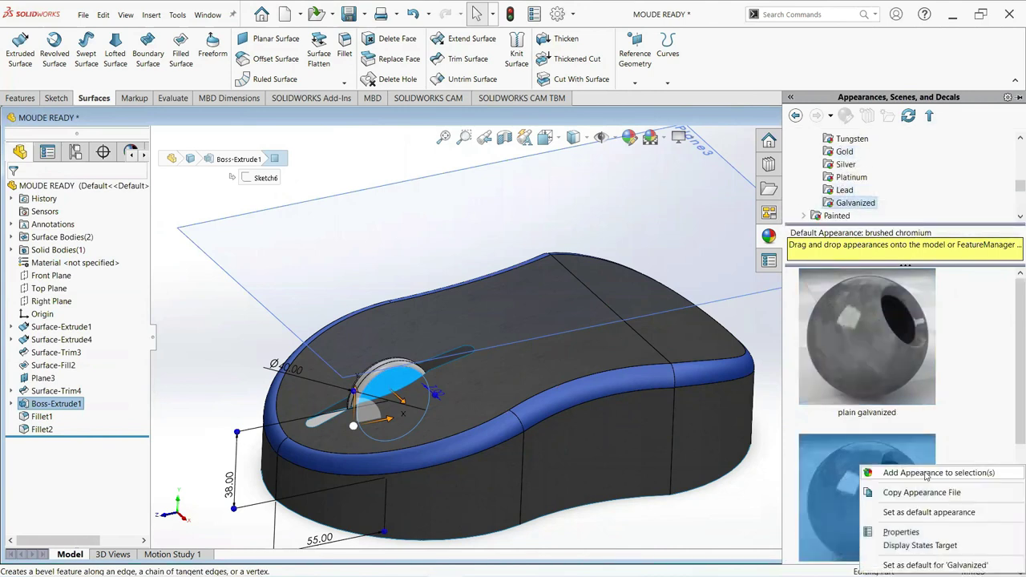
{"action": "left_click", "coordinate": [922, 476]}
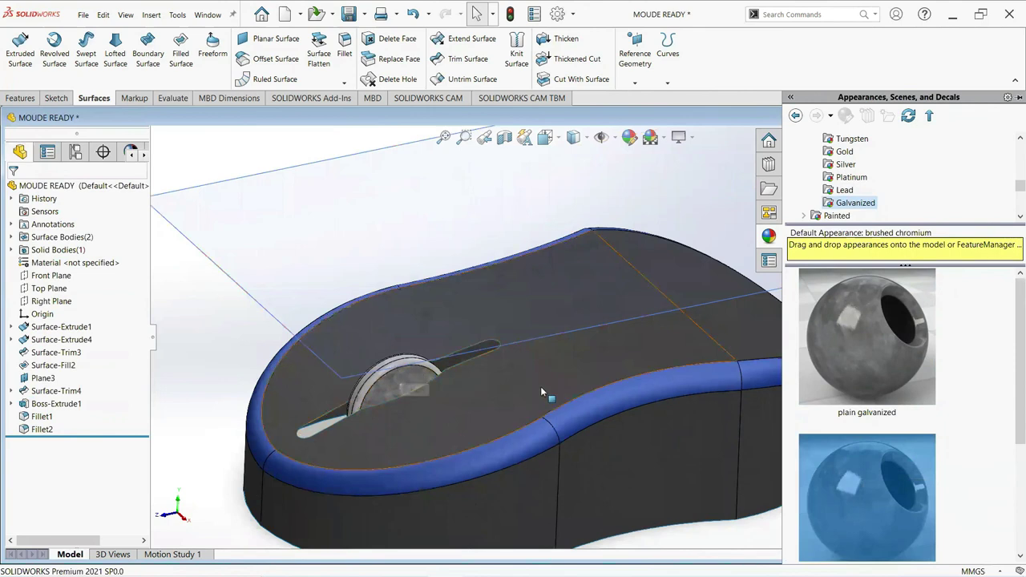
Give the scroll wheel's filleted rim and edge faces a dark grey appearance.
{"action": "scroll", "coordinate": [541, 387], "scroll_direction": "down", "scroll_amount": 3}
{"action": "scroll", "coordinate": [465, 384], "scroll_direction": "down", "scroll_amount": 2}
{"action": "scroll", "coordinate": [425, 337], "scroll_direction": "down", "scroll_amount": 2}
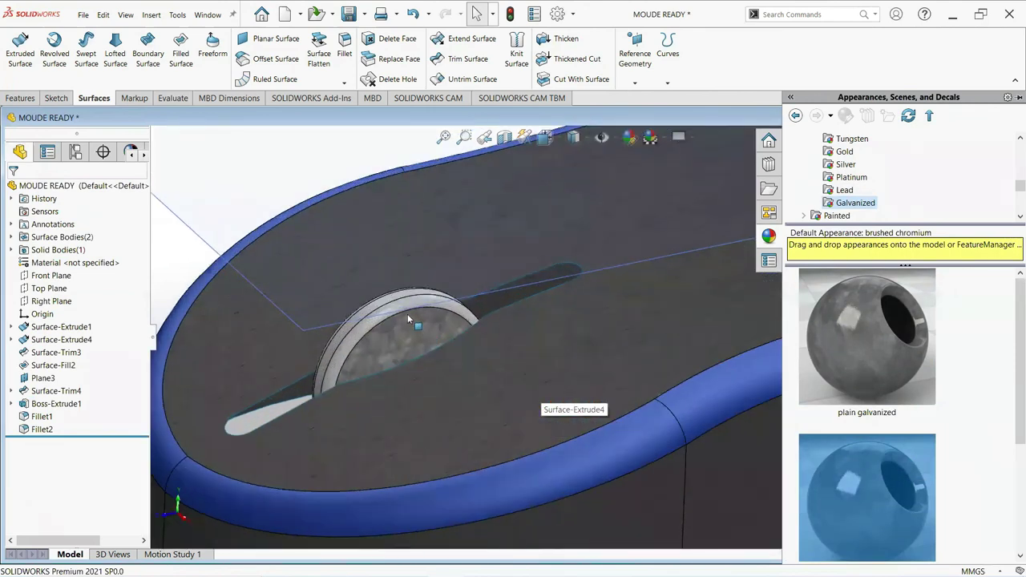
{"action": "left_click", "coordinate": [398, 304]}
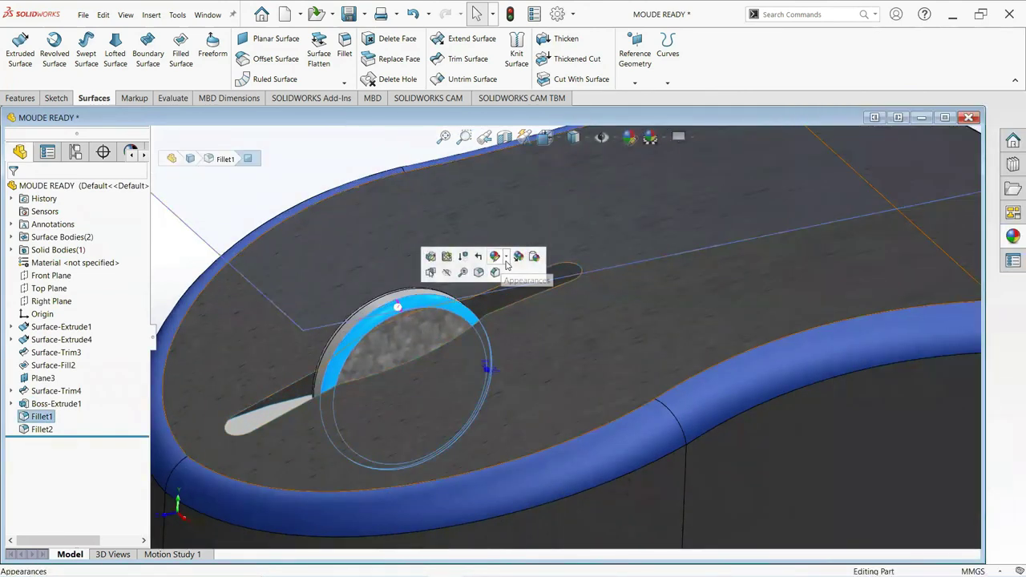
{"action": "left_click", "coordinate": [510, 265]}
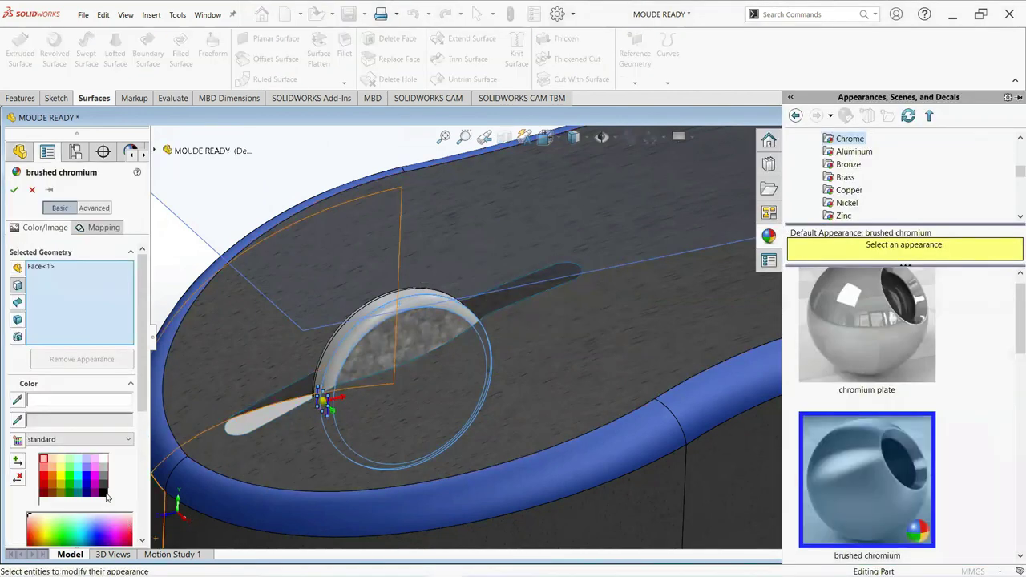
{"action": "left_click", "coordinate": [370, 307]}
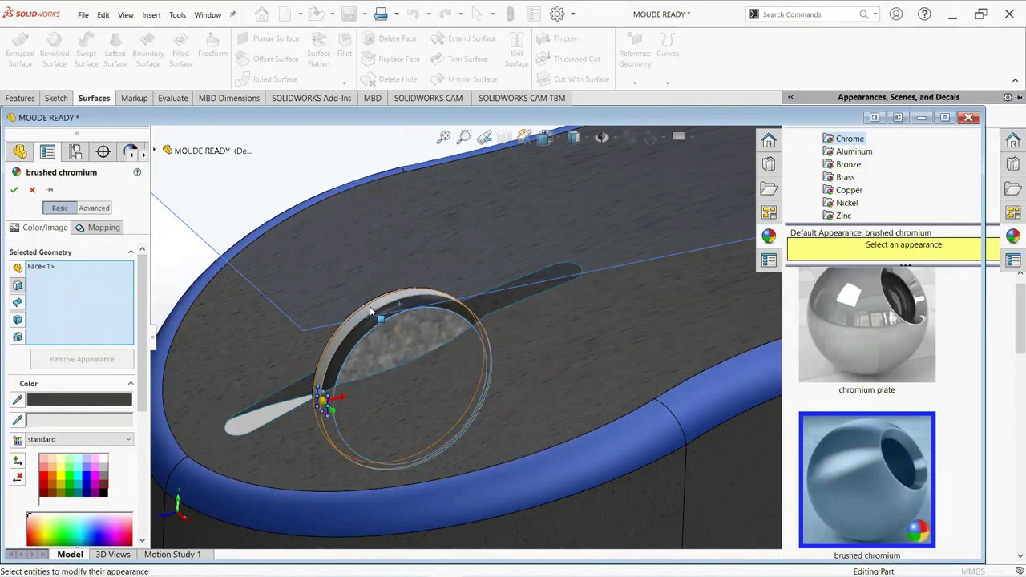
{"action": "left_click", "coordinate": [395, 319]}
{"action": "middle_click_drag", "start_coordinate": [394, 319], "coordinate": [388, 328]}
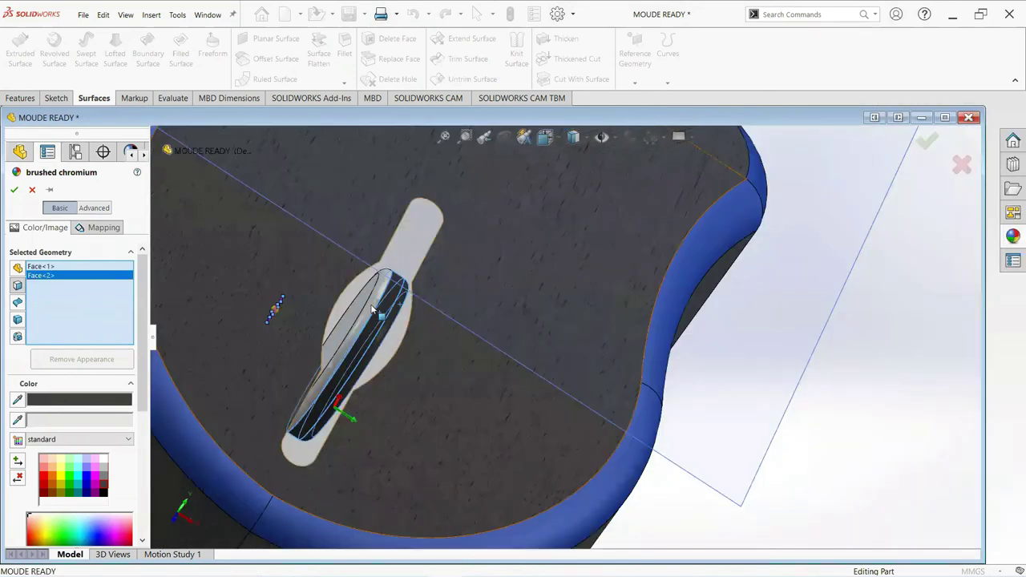
{"action": "left_click", "coordinate": [371, 309]}
{"action": "left_click", "coordinate": [13, 190]}
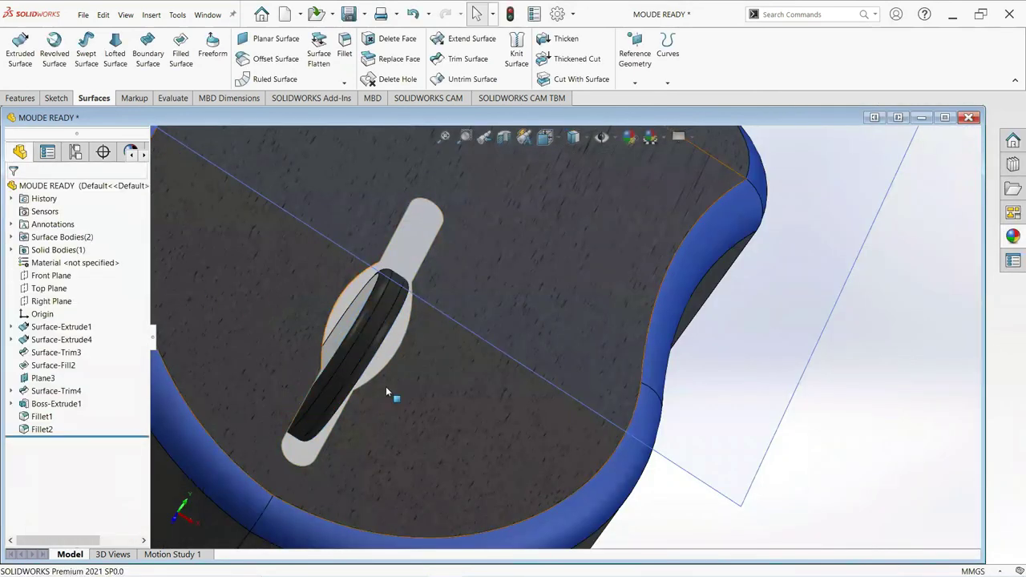
Apply plain galvanized to the scroll wheel's flat side face.
{"action": "middle_click_drag", "start_coordinate": [386, 387], "coordinate": [353, 347]}
{"action": "left_click", "coordinate": [349, 304]}
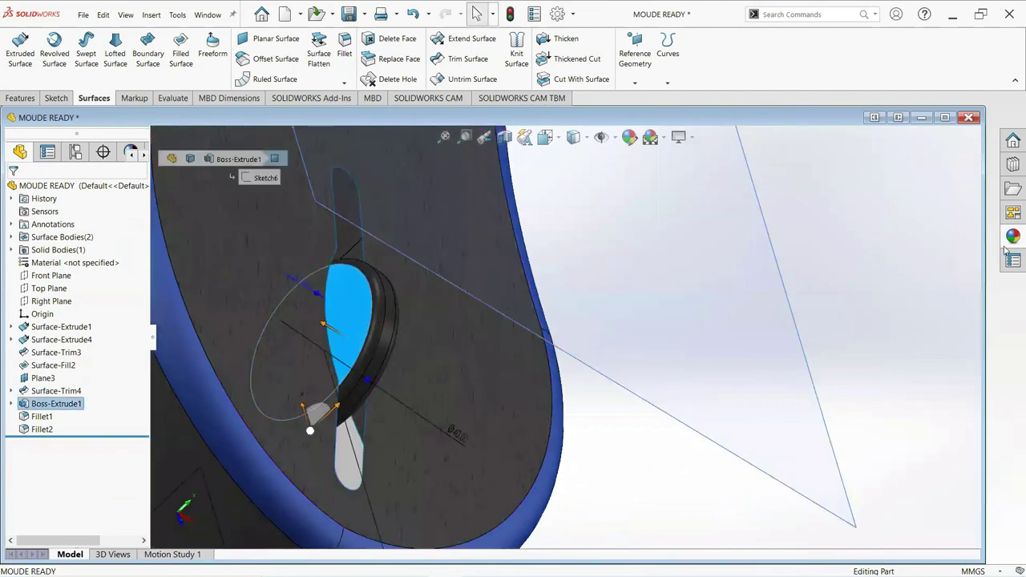
{"action": "left_click", "coordinate": [1012, 241]}
{"action": "scroll", "coordinate": [859, 212], "scroll_direction": "down", "scroll_amount": 1}
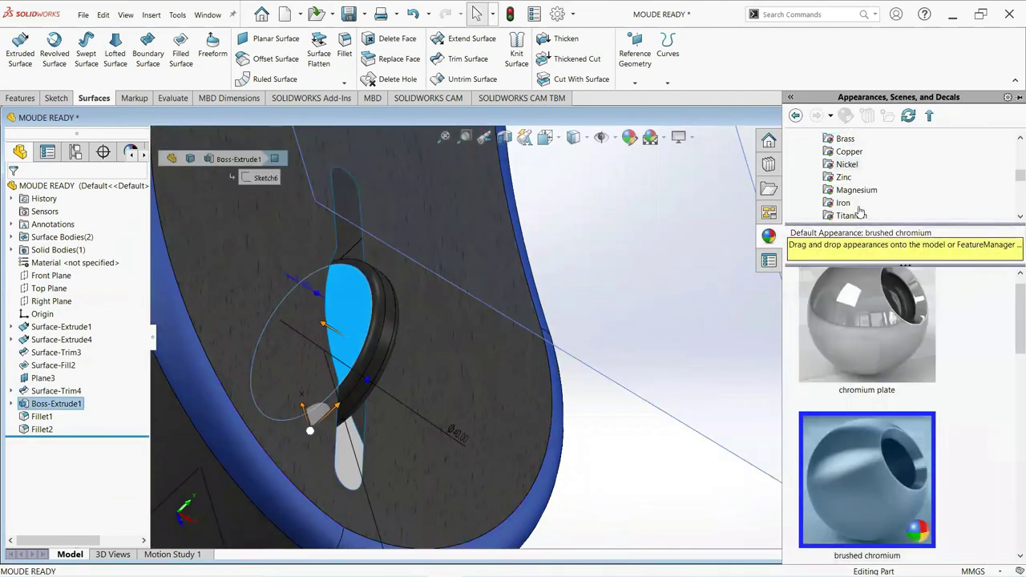
{"action": "scroll", "coordinate": [860, 210], "scroll_direction": "down", "scroll_amount": 1}
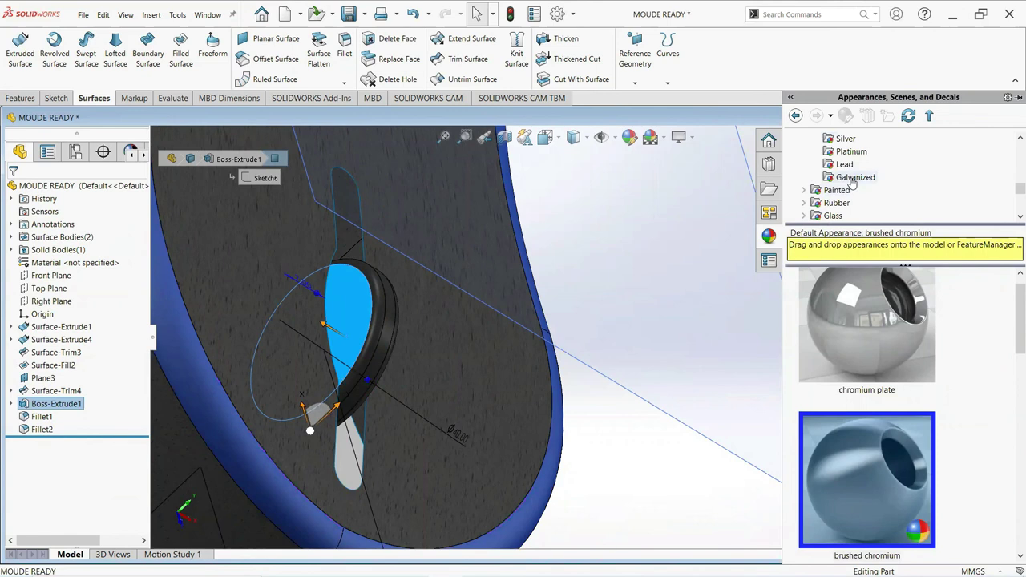
{"action": "left_click", "coordinate": [853, 178]}
{"action": "right_click", "coordinate": [863, 472]}
{"action": "left_click", "coordinate": [922, 477]}
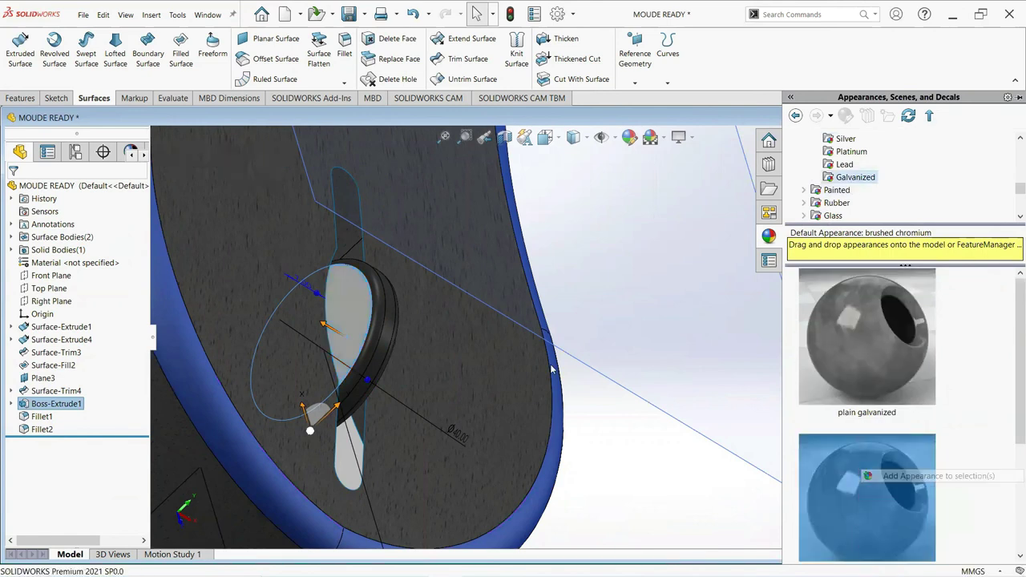
Orbit the mouse to an upper isometric view, then a lower side view.
{"action": "scroll", "coordinate": [531, 376], "scroll_direction": "up", "scroll_amount": 4}
{"action": "mouse_move", "coordinate": [530, 376]}
{"action": "middle_mouse_down"}
{"action": "mouse_move", "coordinate": [766, 405]}
{"action": "mouse_move", "coordinate": [620, 204]}
{"action": "middle_mouse_up"}
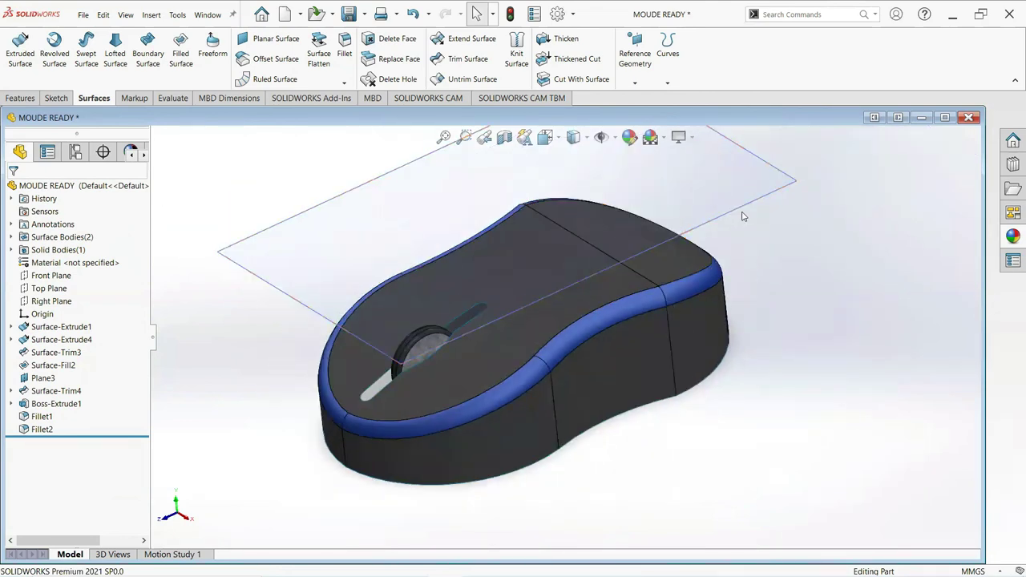
{"action": "mouse_move", "coordinate": [764, 337]}
{"action": "middle_mouse_down"}
{"action": "mouse_move", "coordinate": [745, 310]}
{"action": "mouse_move", "coordinate": [747, 337]}
{"action": "mouse_move", "coordinate": [742, 325]}
{"action": "middle_mouse_up"}
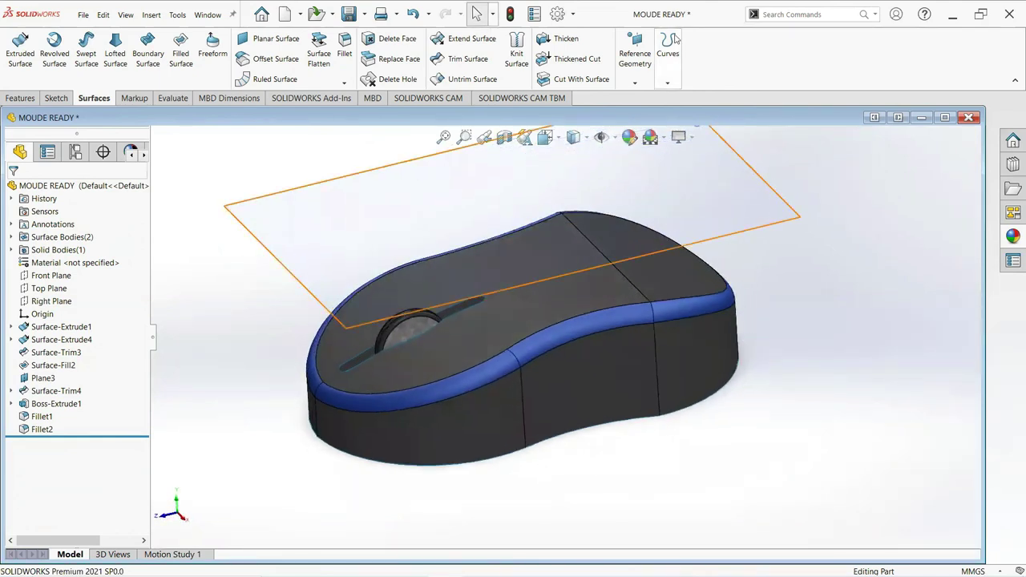